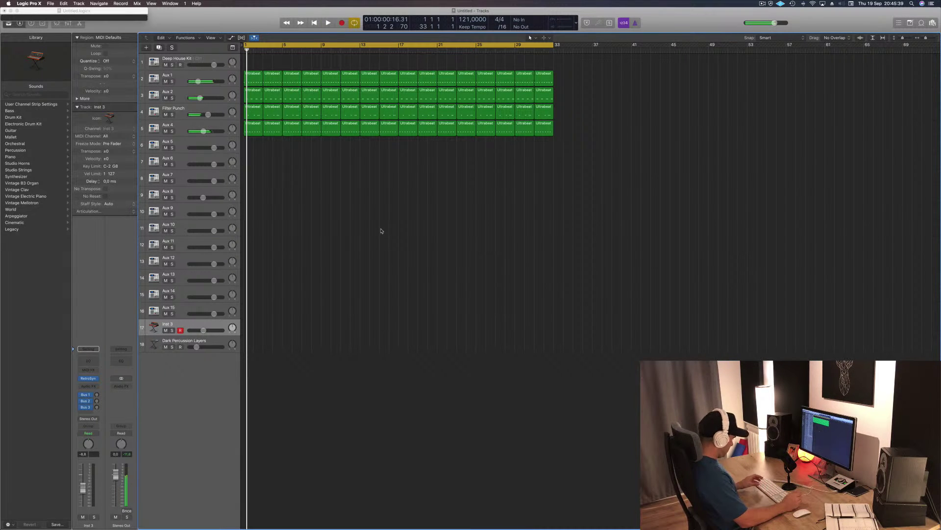
- Show the Musical Typing keyboard and open Retro Synth on the Inst 3 track, moving both windows clear of the track list
key("super+k")
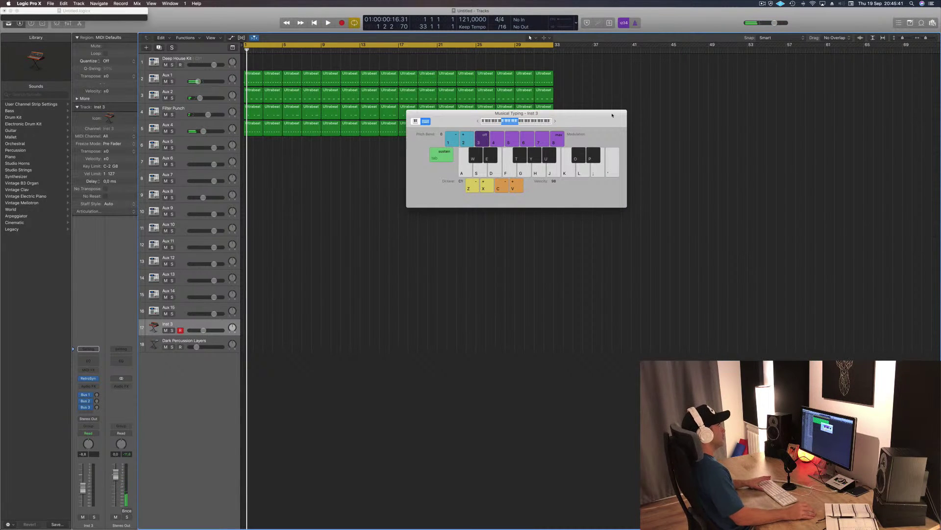
left_click_drag(604, 115, 763, 103)
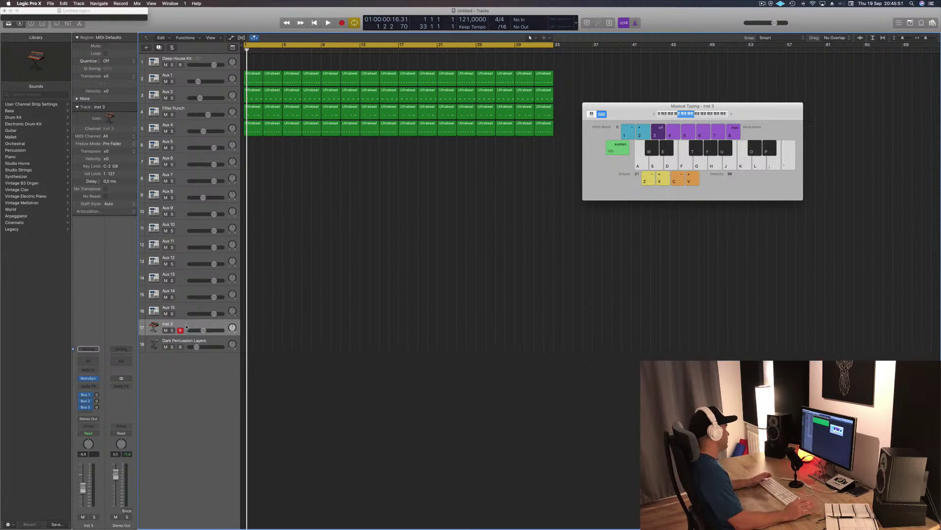
left_click(89, 378)
left_click_drag(245, 22, 716, 61)
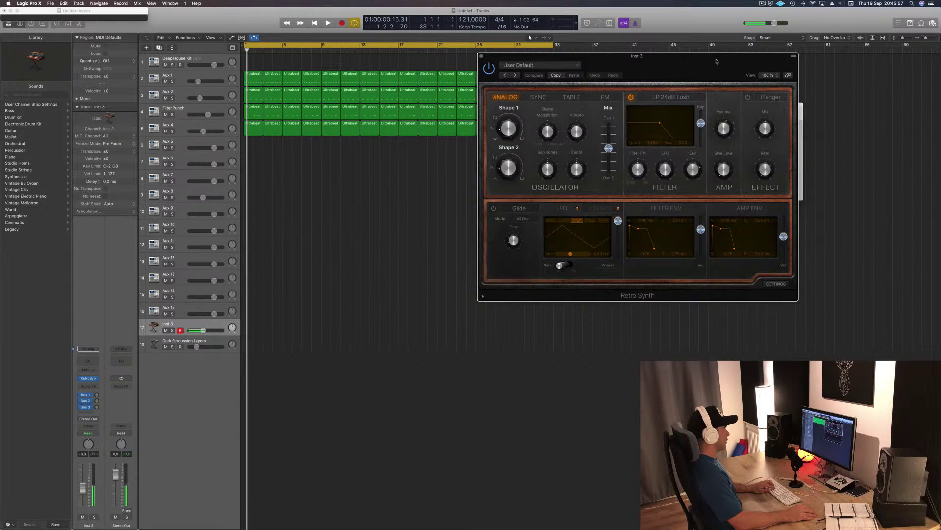
left_click_drag(685, 66, 483, 129)
left_click(675, 116)
- Load the Airbass Synth preset from the Synth Bass category in Retro Synth and audition it with a few notes
left_click(444, 147)
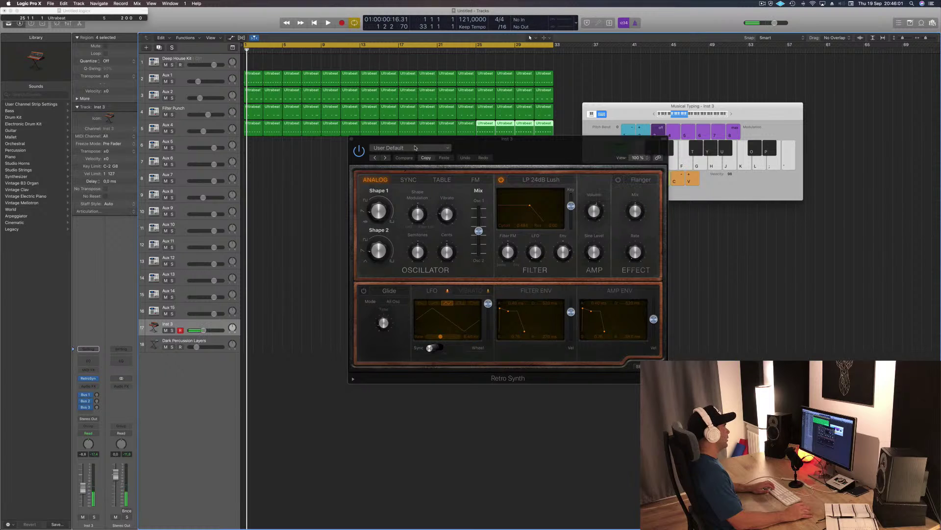
mouse_move(456, 279)
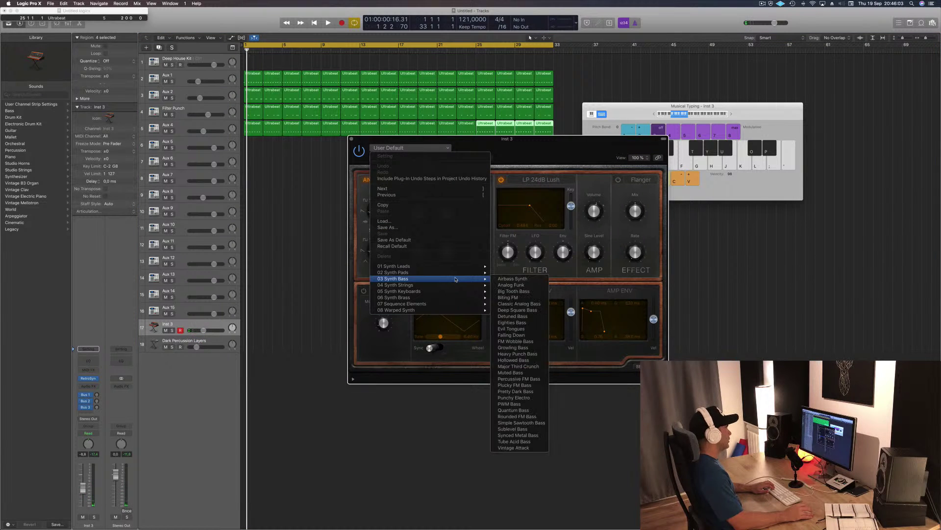
left_click(504, 279)
left_click_drag(550, 144, 582, 102)
key("semicolon")
left_click_drag(618, 105, 443, 106)
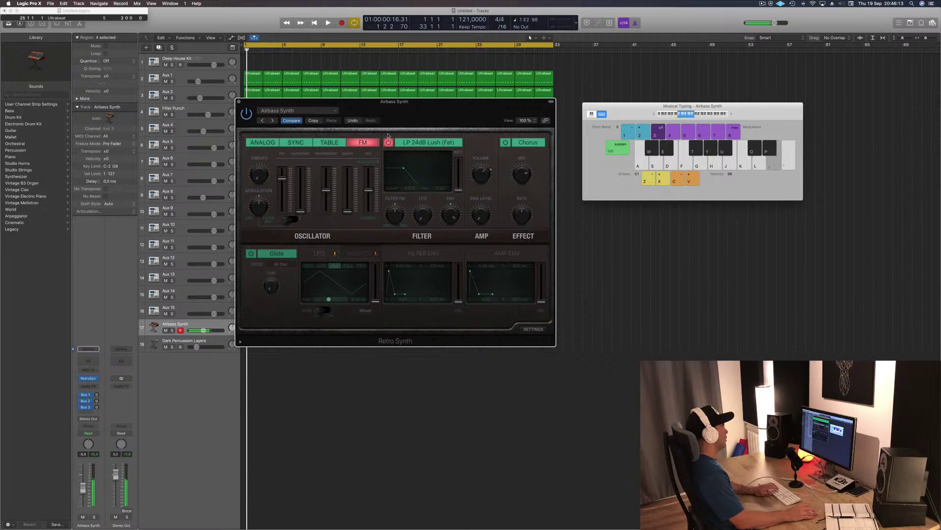
left_click_drag(467, 110, 605, 79)
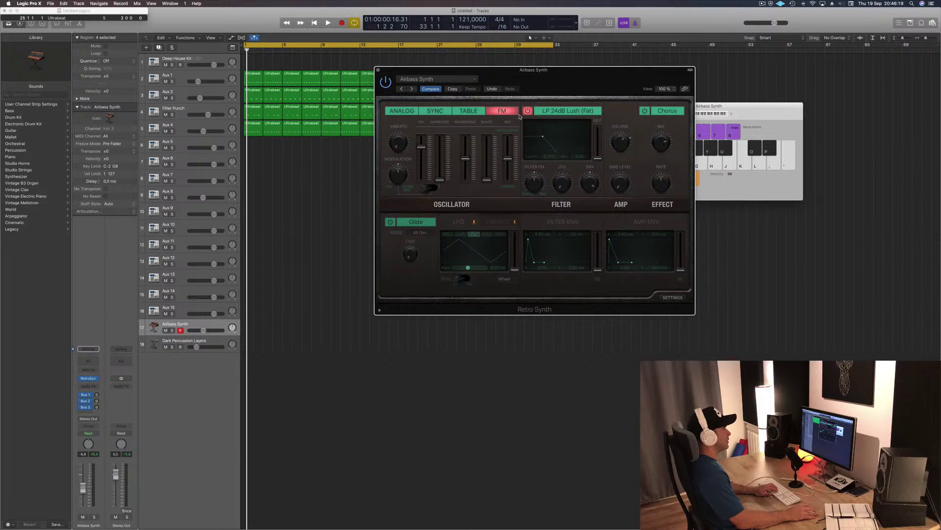
- Compare Retro Synth's Analog, Sync, Table and FM oscillator modes by playing notes, and settle on Analog
left_click(403, 112)
key("semicolon")
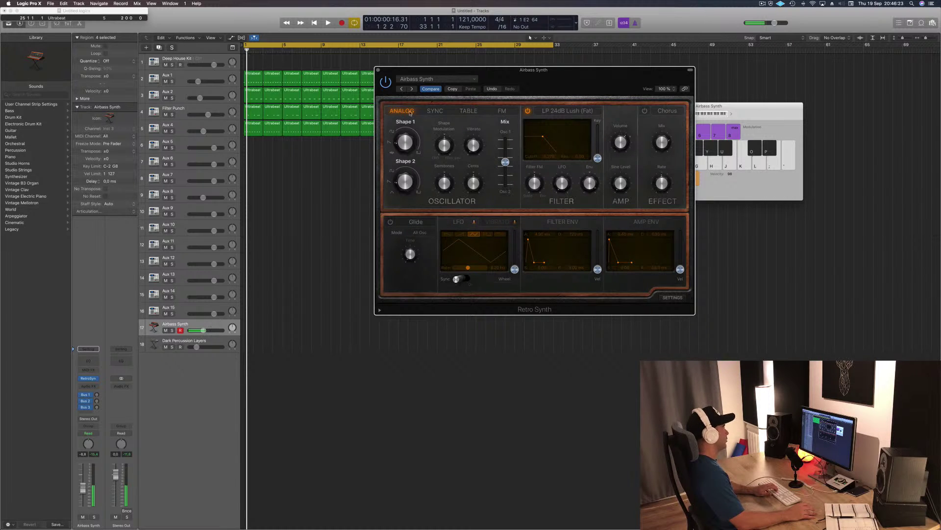
left_click(435, 110)
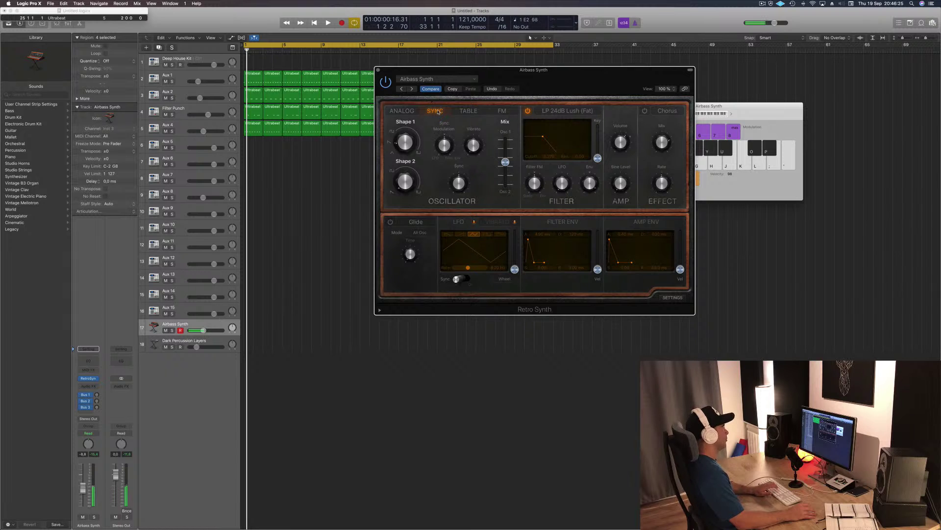
left_click(465, 112)
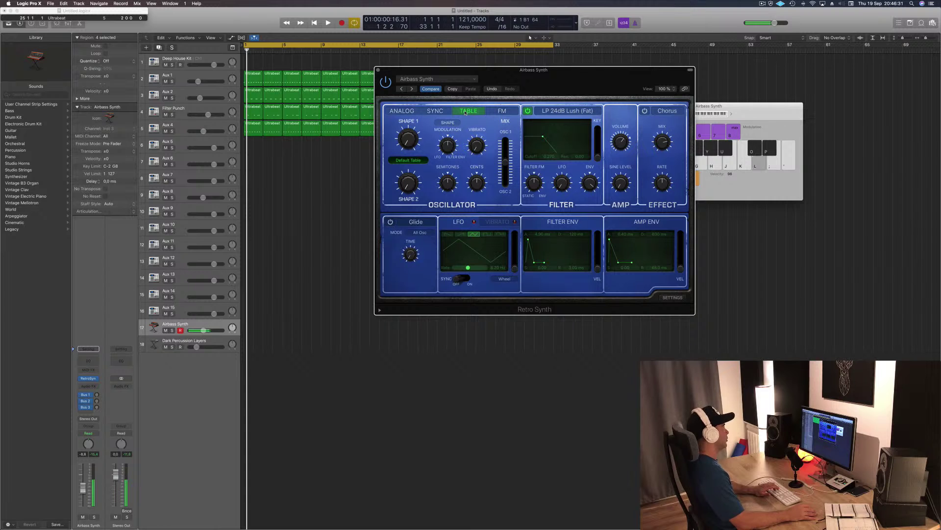
left_click(501, 113)
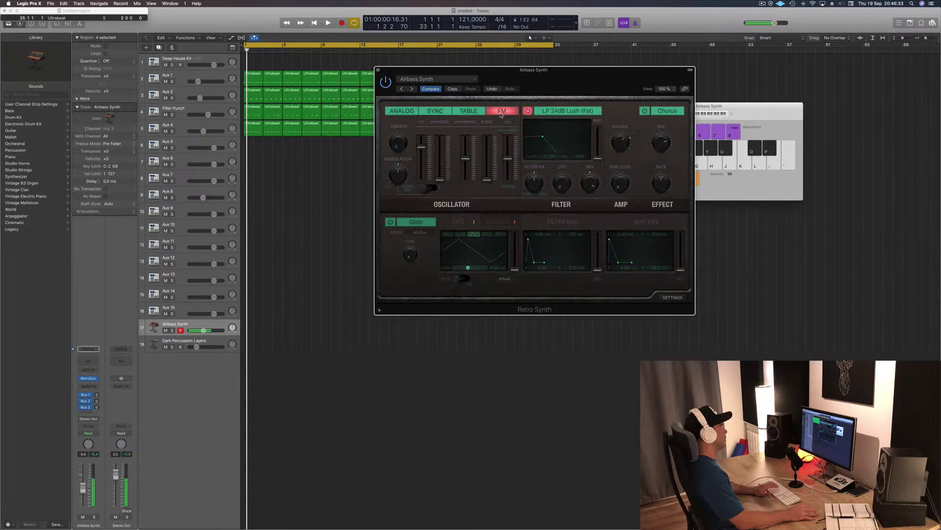
left_click(433, 113)
left_click(409, 112)
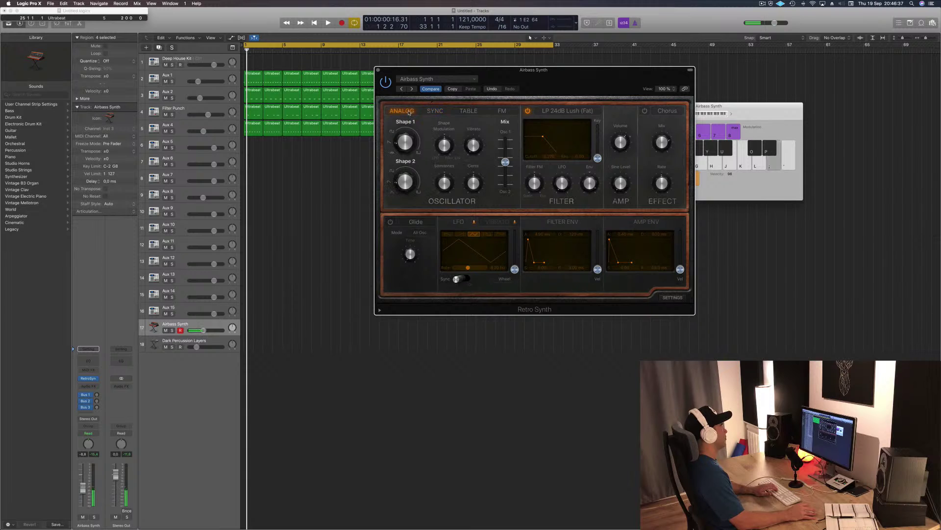
left_click(435, 111)
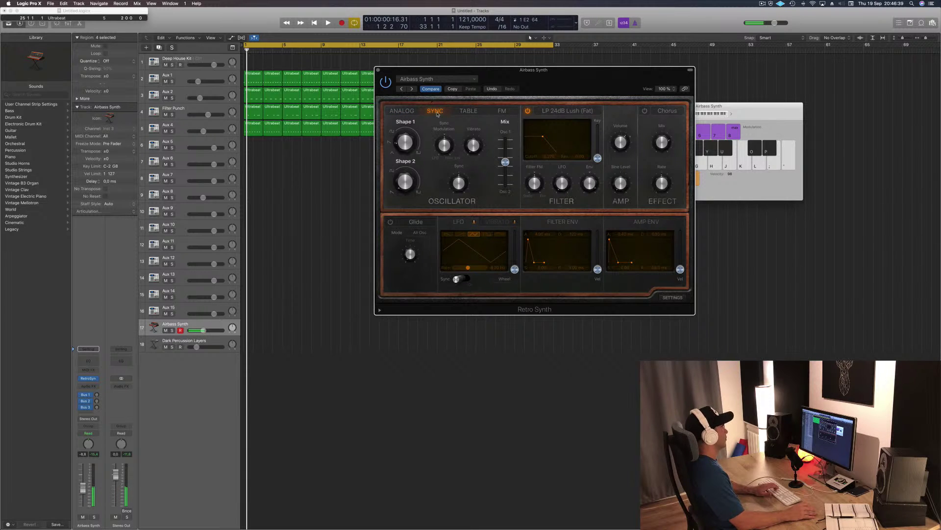
key("l")
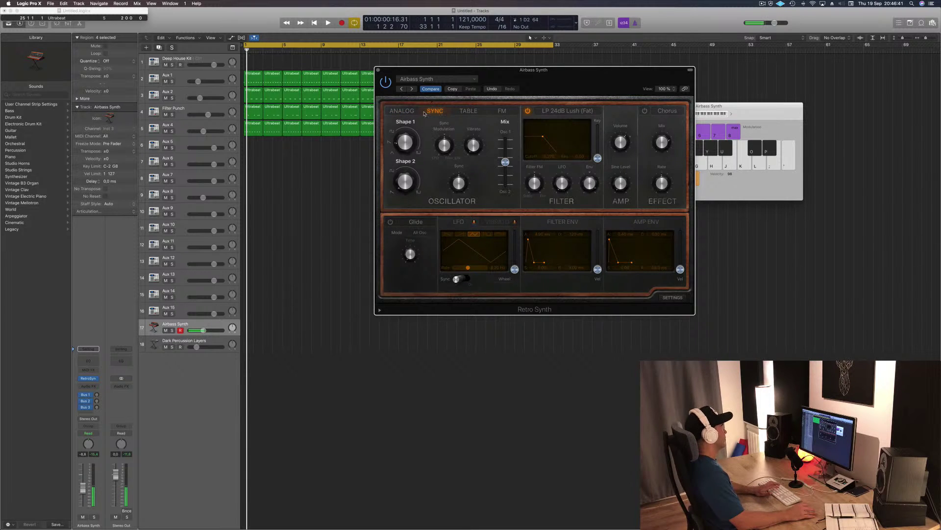
left_click(407, 112)
key("l")
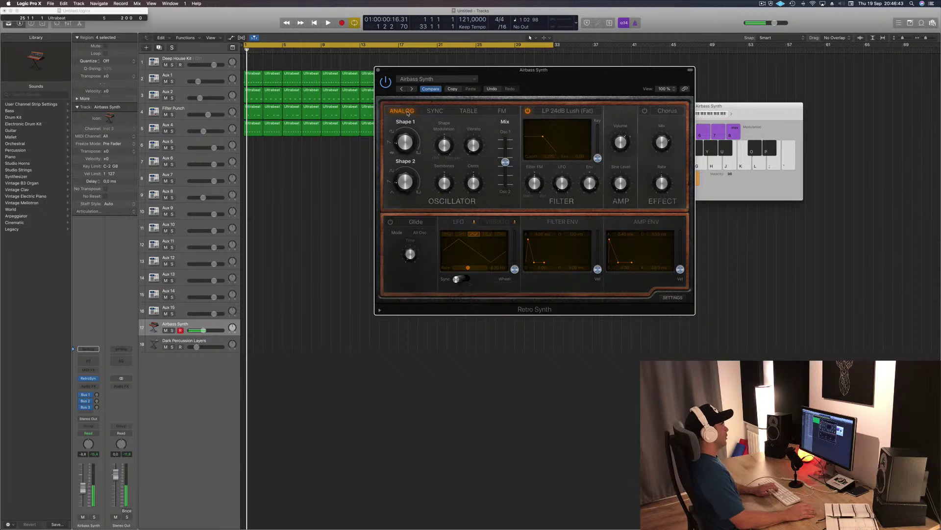
key("j")
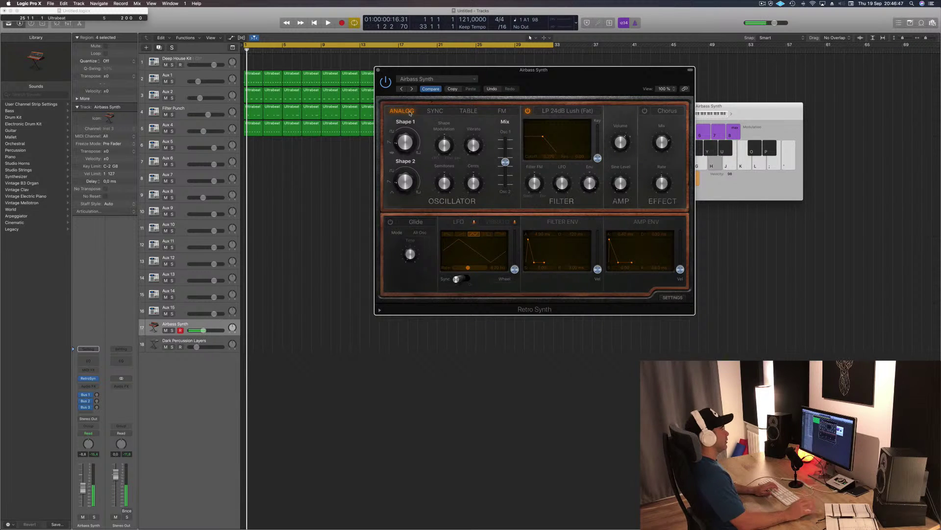
- Play the beat from the start and rehearse a bass line over it with the Airbass Synth sound
key("space")
left_click_drag(554, 79, 611, 105)
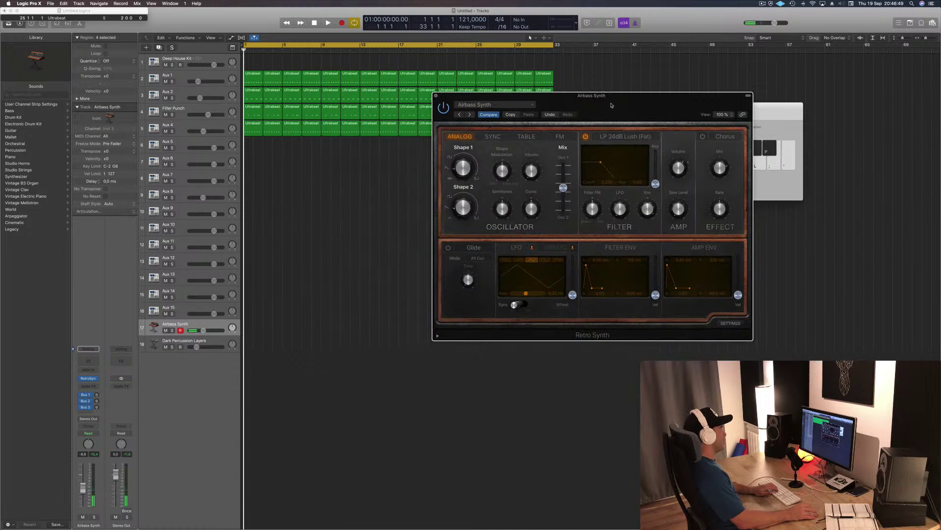
key("space")
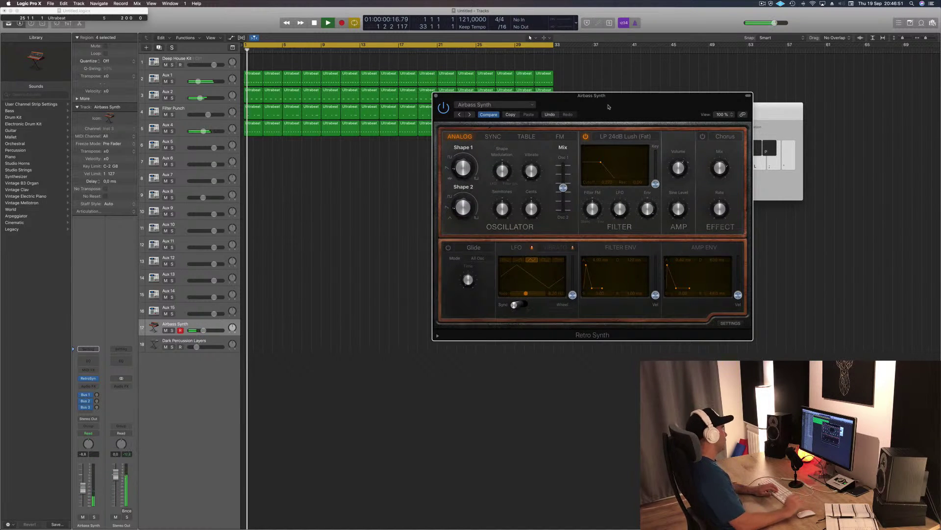
left_click_drag(608, 106, 592, 101)
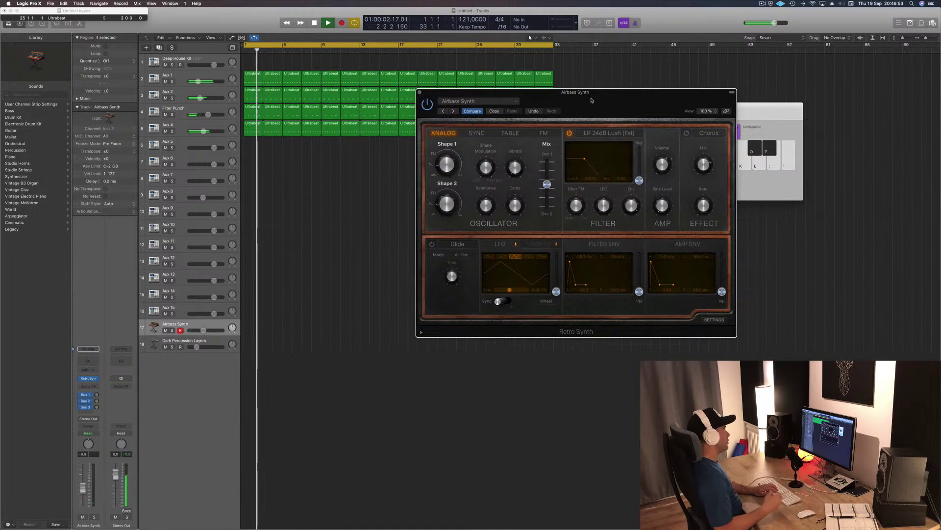
key("o")
key("p")
key("l")
key("l")
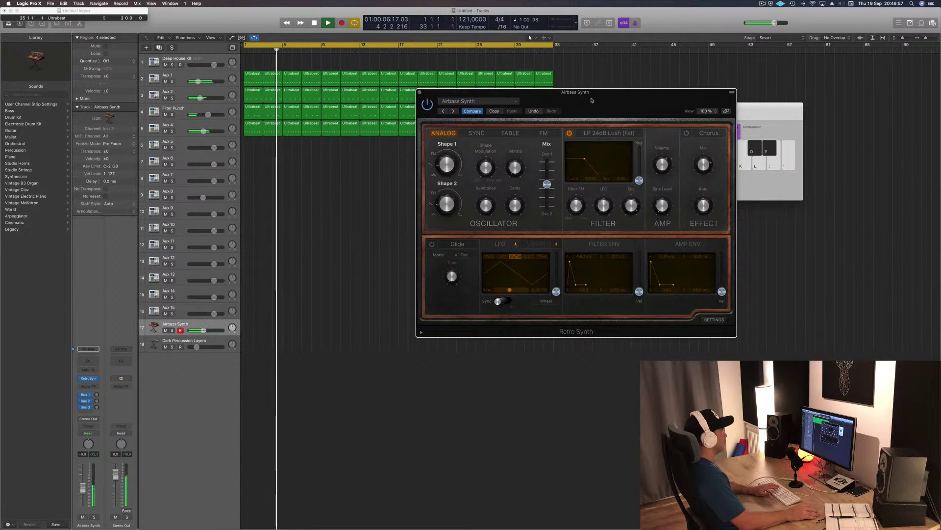
key("o")
key("p")
key("l")
key("l")
key("l")
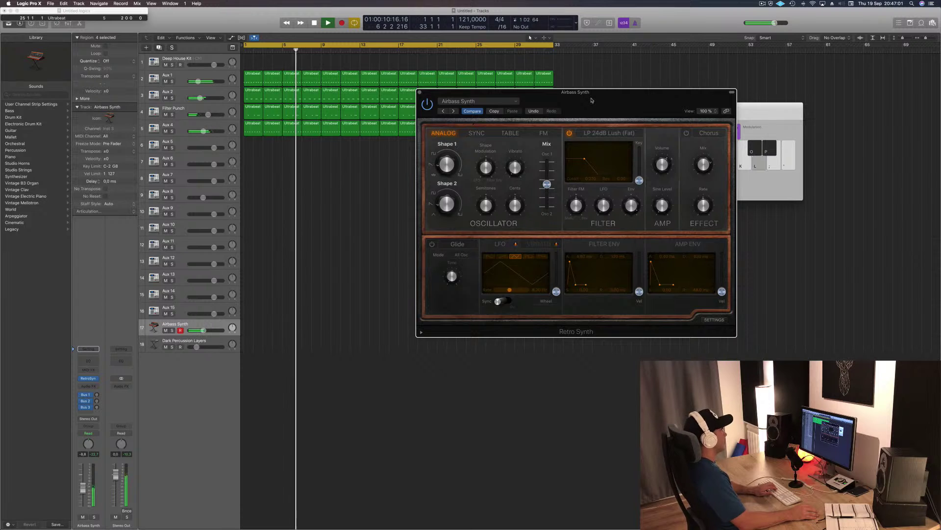
key("p")
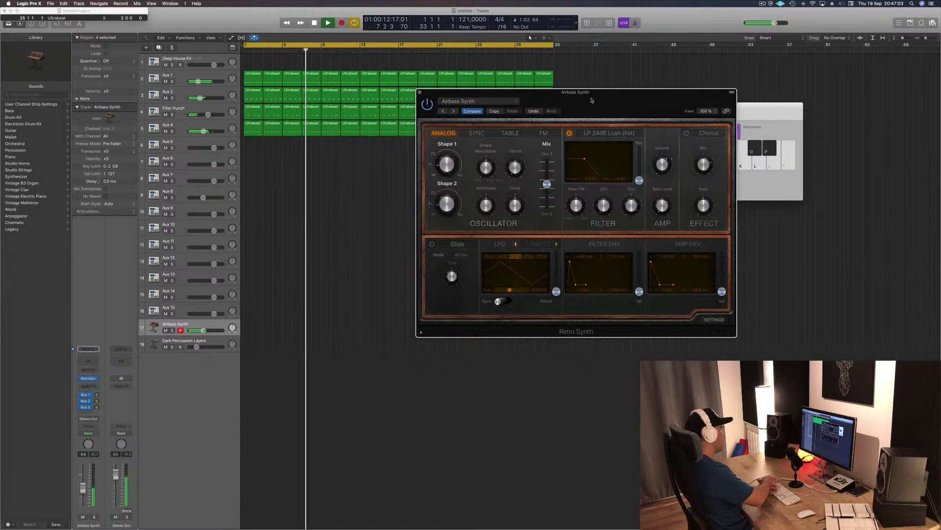
- Record a bass line of D and E notes on the Airbass Synth track from bar 10 to about bar 16
key("r")
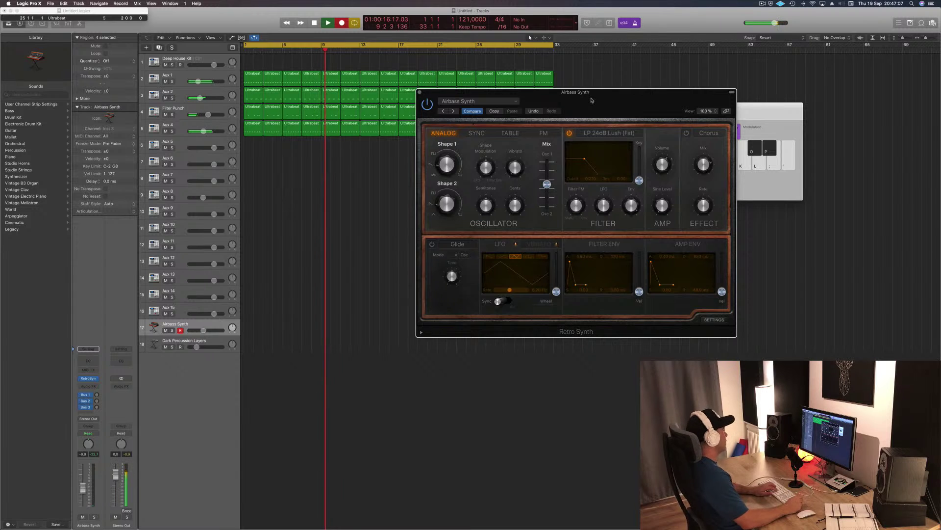
key("l")
key("o")
key("o")
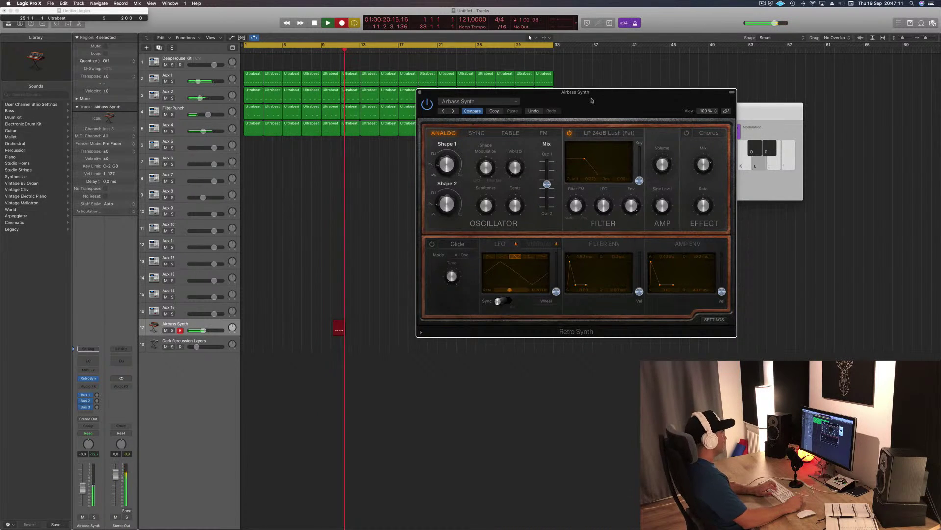
key("p")
key("l")
key("l")
key("o")
key("o")
key("p")
key("p")
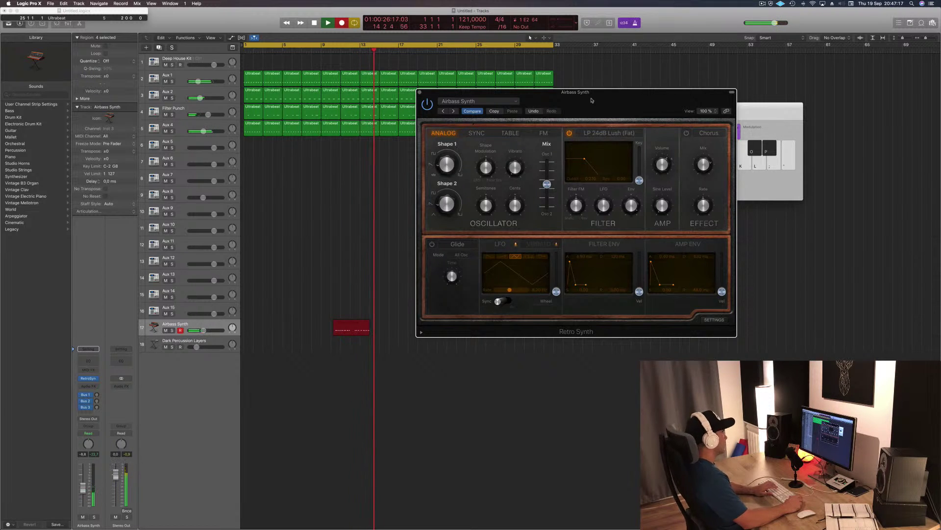
key("o")
key("p")
key("p")
key("space")
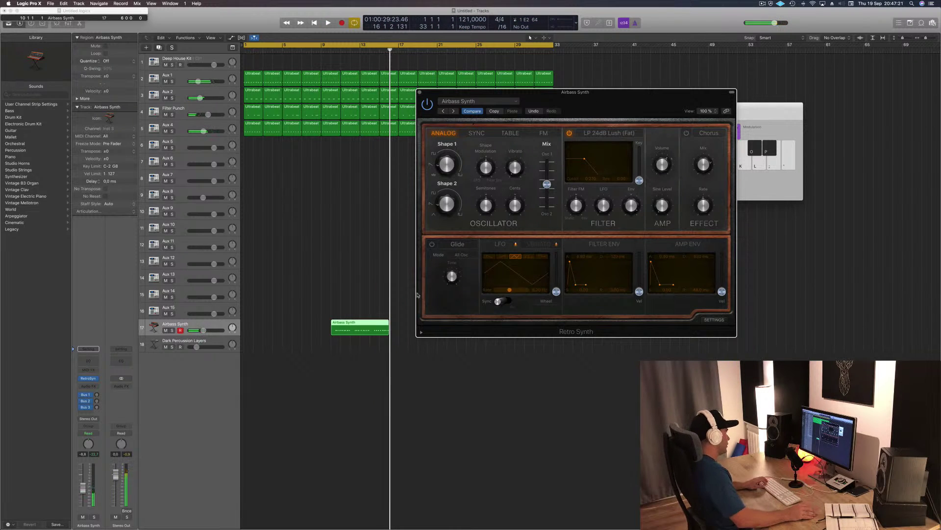
- Move the recorded Airbass Synth region to the start of bar 1 and play it with the beat
left_click_drag(362, 331, 275, 332)
left_click(273, 321)
key("space")
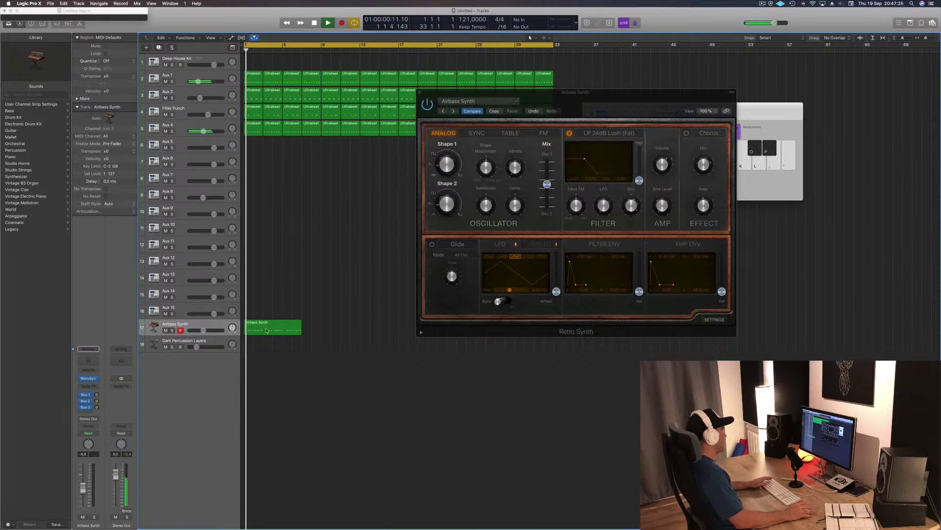
- Open the Airbass Synth region in the piano roll and quantize all its notes to 1/16 Note
key("p")
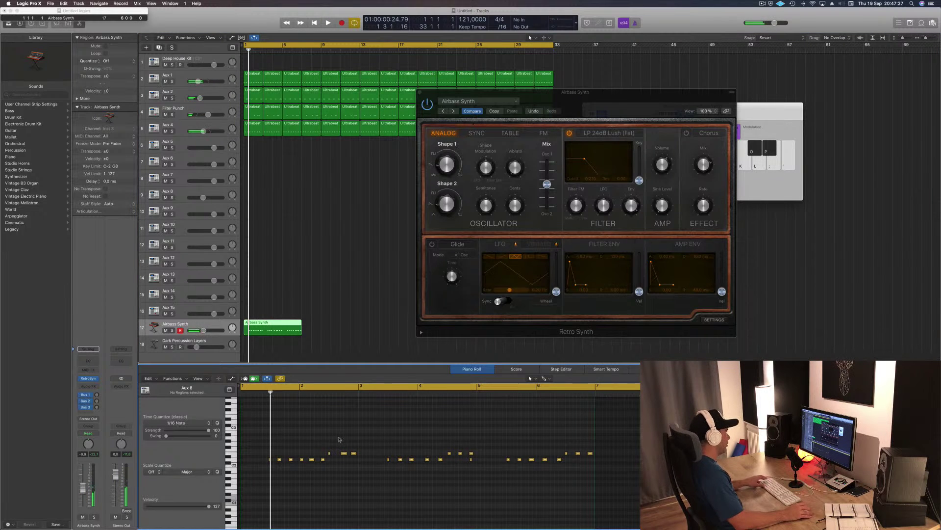
key("super+a")
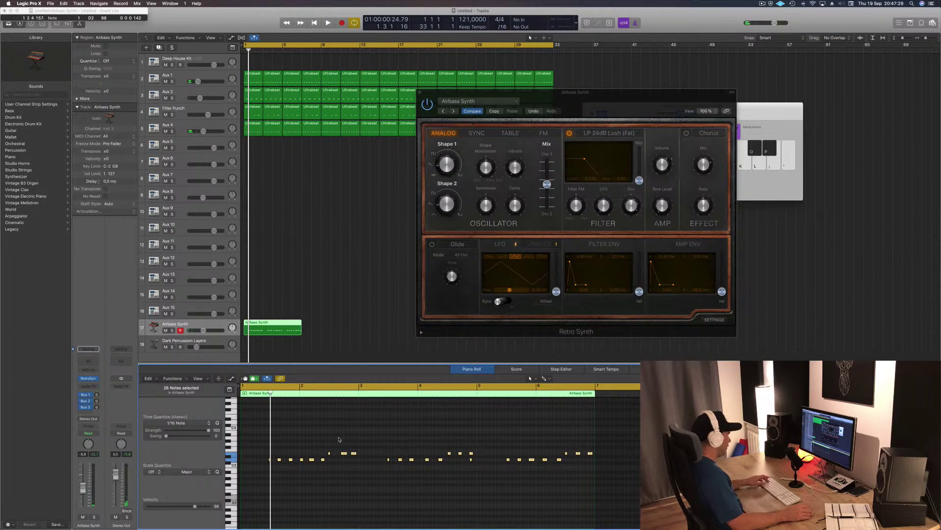
left_click(395, 444)
- Play the bass line from the start and delete its first short D2 note in bar 1
key("space")
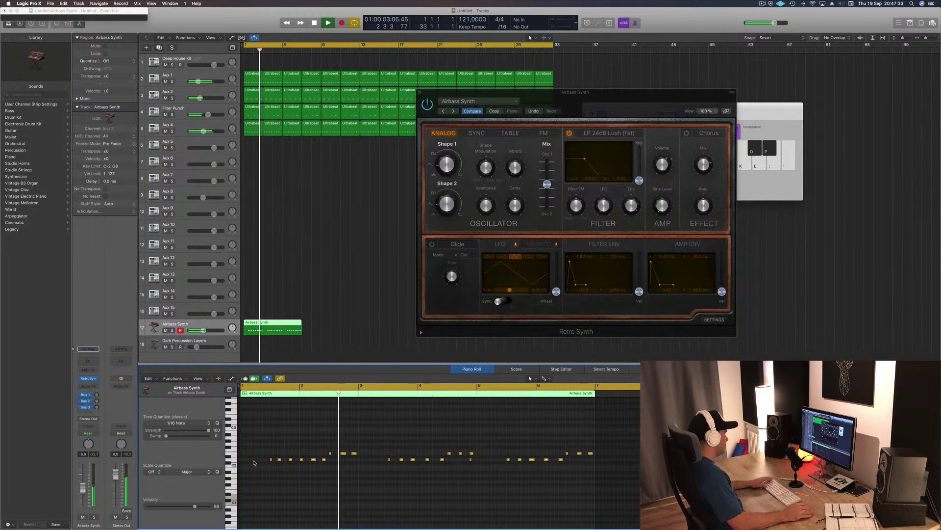
key("Return")
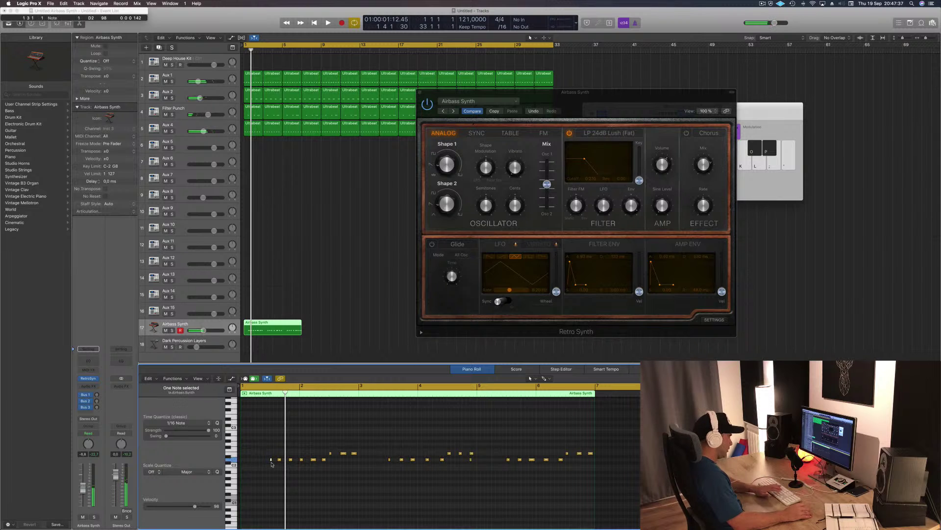
key("space")
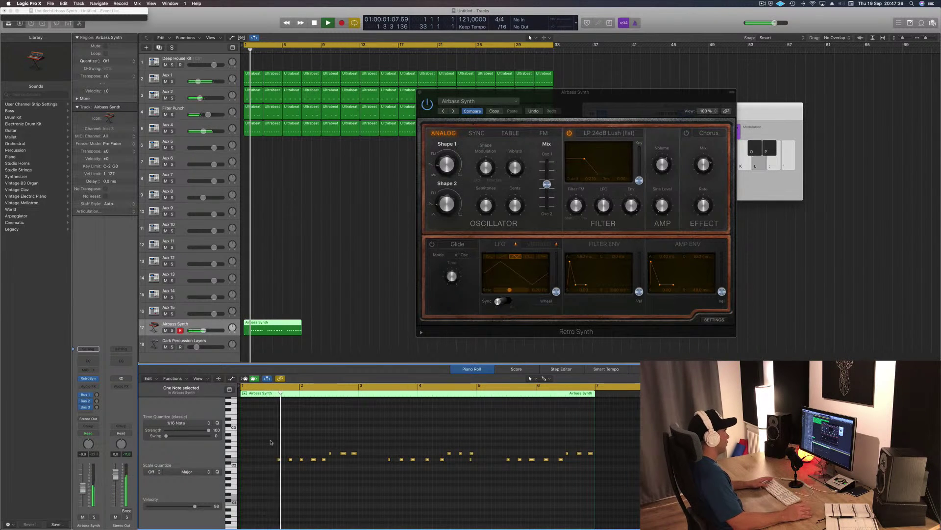
- Play back the bass line in the piano roll, checking the short E2 note in the second half of bar 2
key("space")
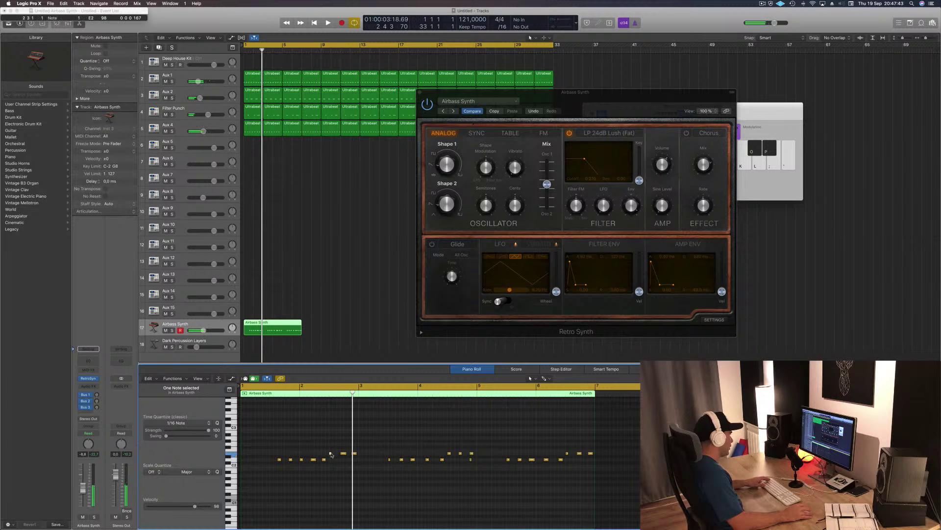
scroll(331, 456, "up", 1)
key("space")
scroll(334, 458, "down", 3)
scroll(314, 461, "right", 2)
key("space")
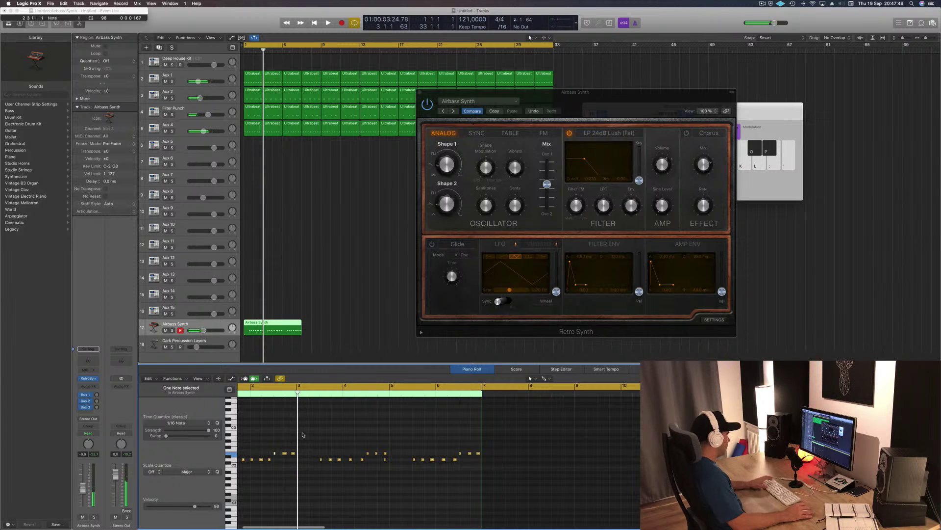
key("space")
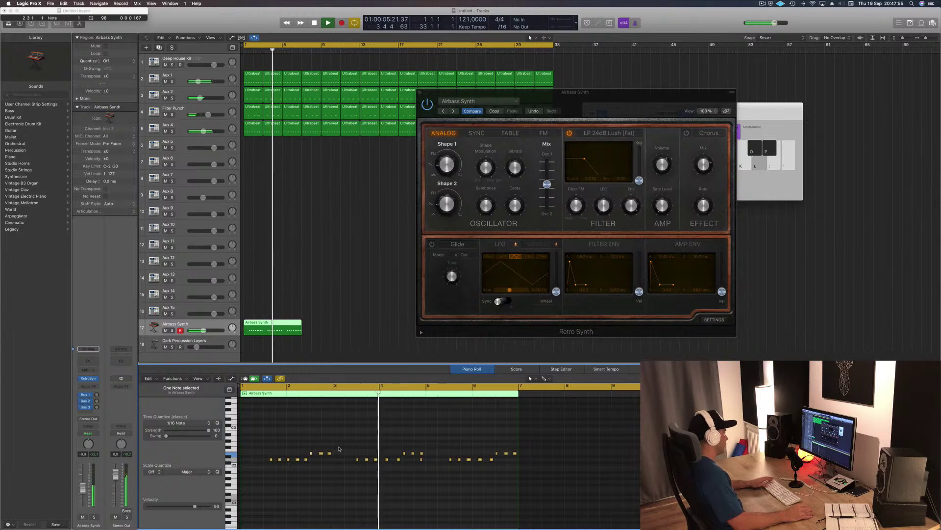
- Replace the notes in bars 1 and 2 with the phrase starting in bar 3, and delete all notes from bar 3 onward
key("space")
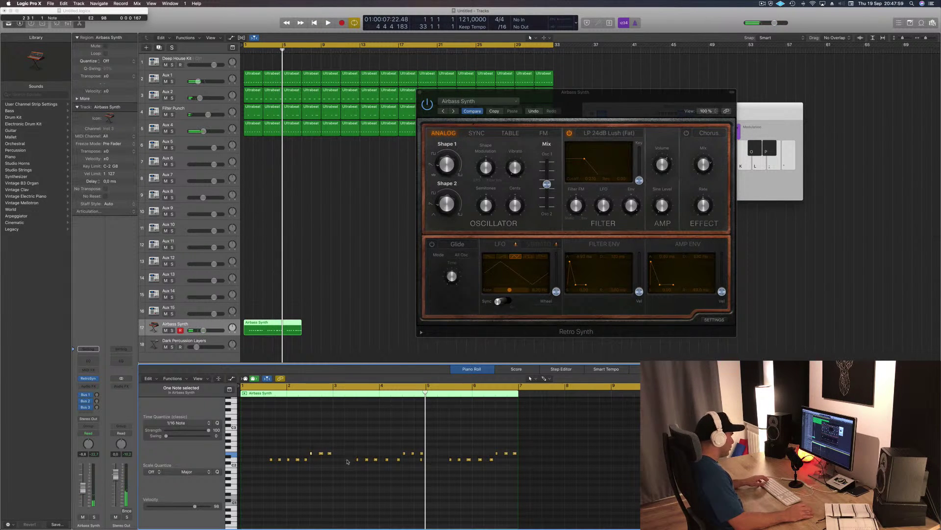
key("space")
left_click(417, 464)
key("space")
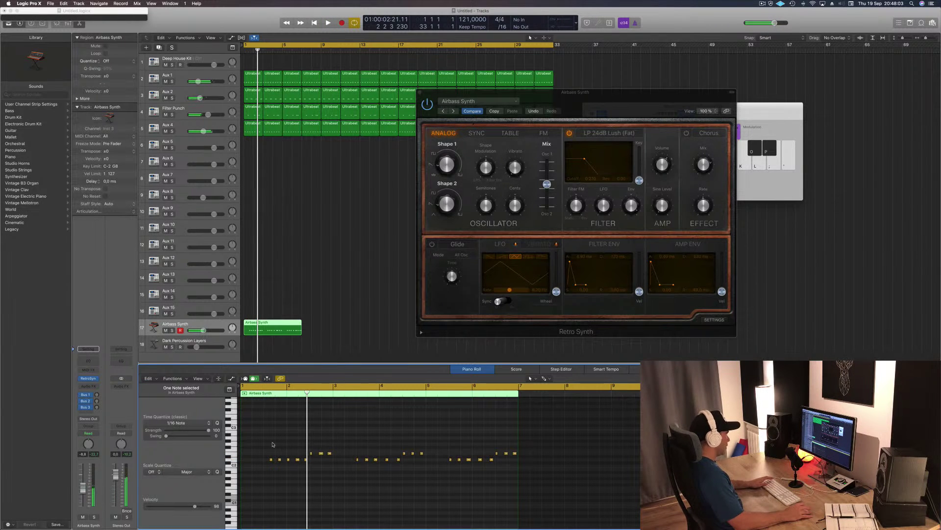
left_click_drag(310, 460, 471, 483)
left_click_drag(358, 461, 265, 462)
key("space")
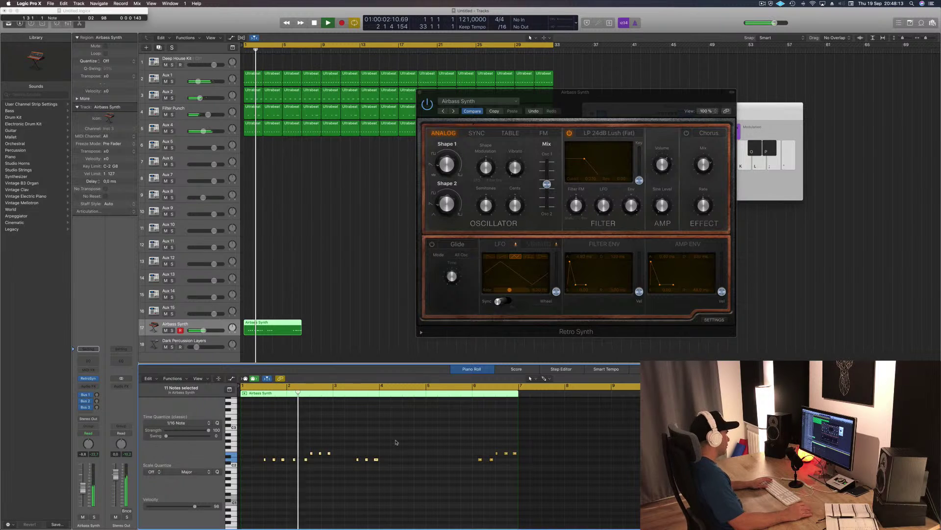
key("space")
left_click_drag(348, 448, 570, 475)
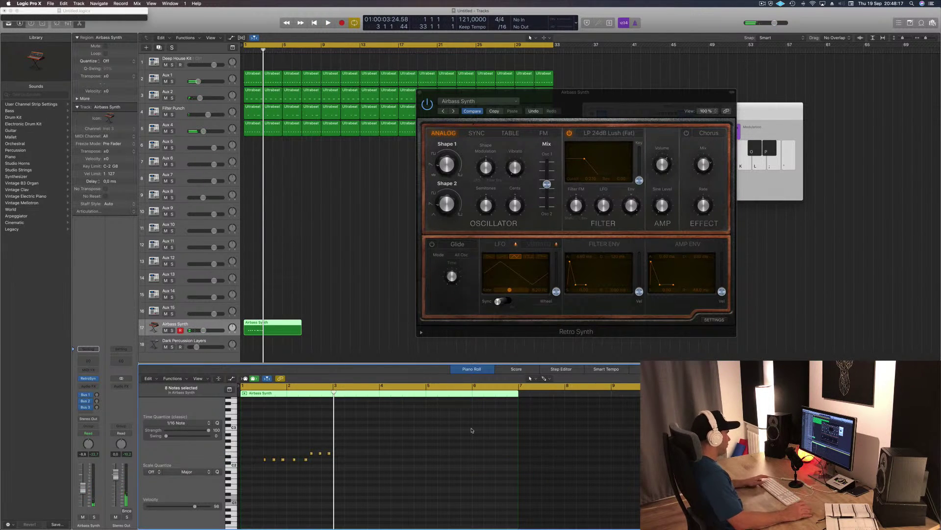
- Copy the eight-note phrase to bar 3 one semitone lower, and cut the Airbass Synth region off at bar 5
left_click_drag(370, 443, 358, 464)
key("space")
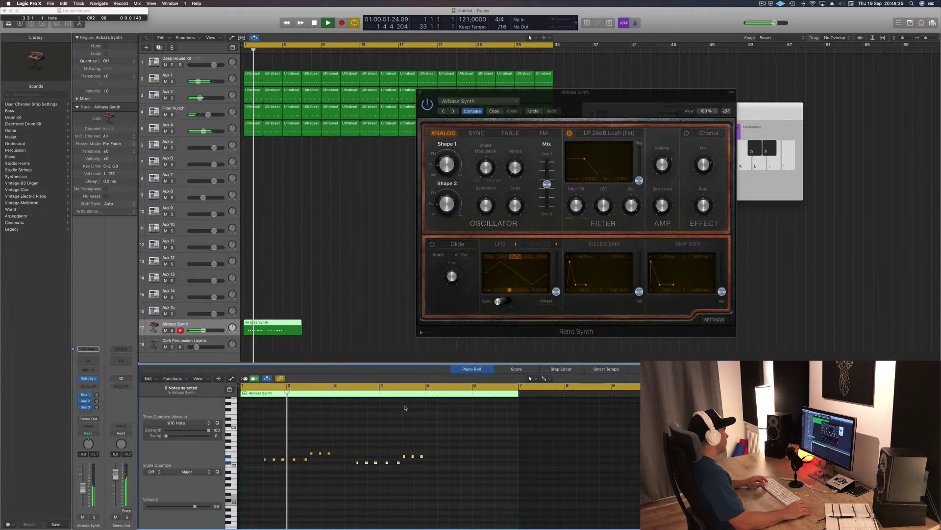
left_click(316, 312)
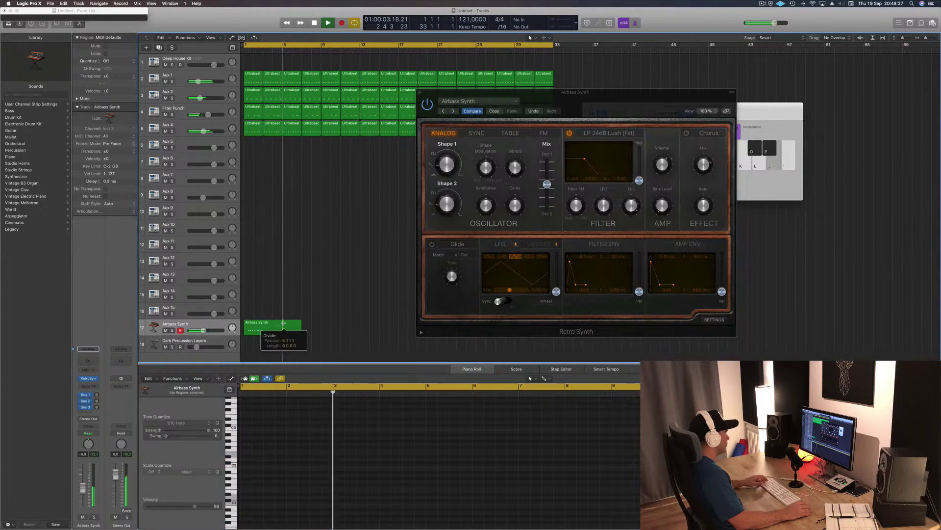
key("Return")
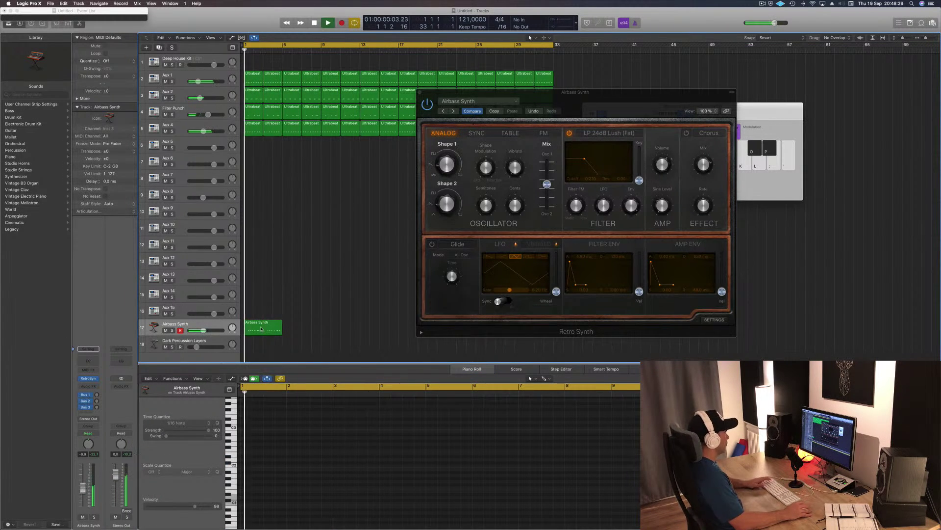
- Delete the lowered phrase in bars 3 and 4 and copy the eight notes from bars 1 and 2 there at their original pitch
left_click_drag(358, 439, 424, 466)
key("Delete")
left_click_drag(362, 425, 263, 491)
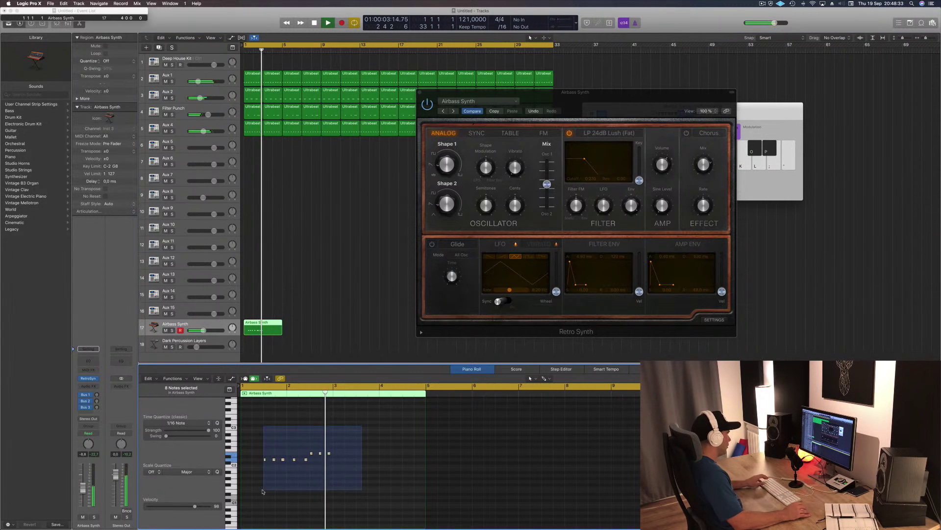
right_click(265, 461)
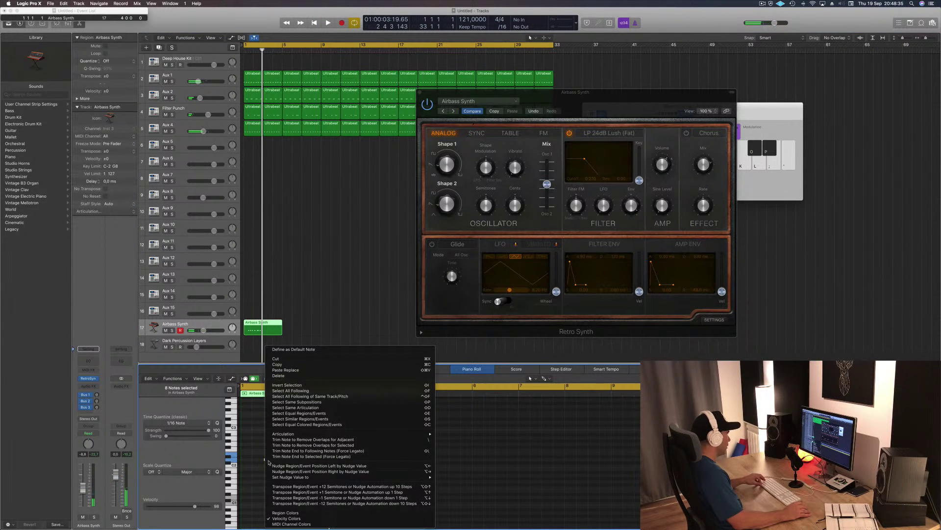
left_click(279, 461)
left_click(274, 462)
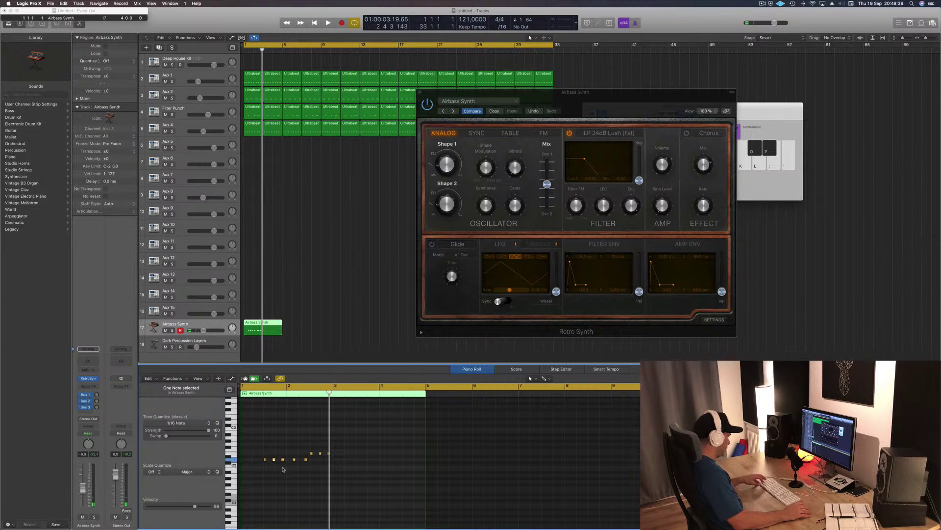
left_click_drag(274, 462, 368, 464)
key("space")
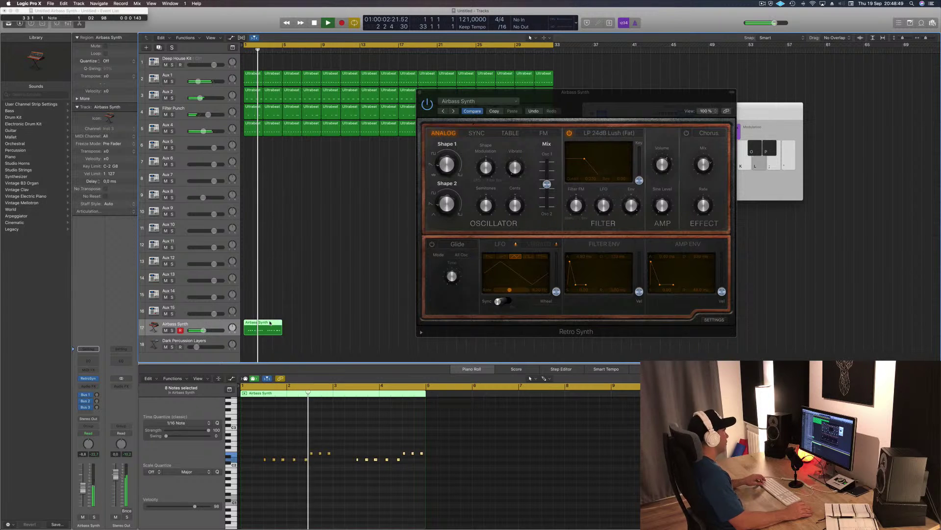
- Play the bass line from the start and raise the Airbass Synth channel volume to about -3.1 dB
key("Return")
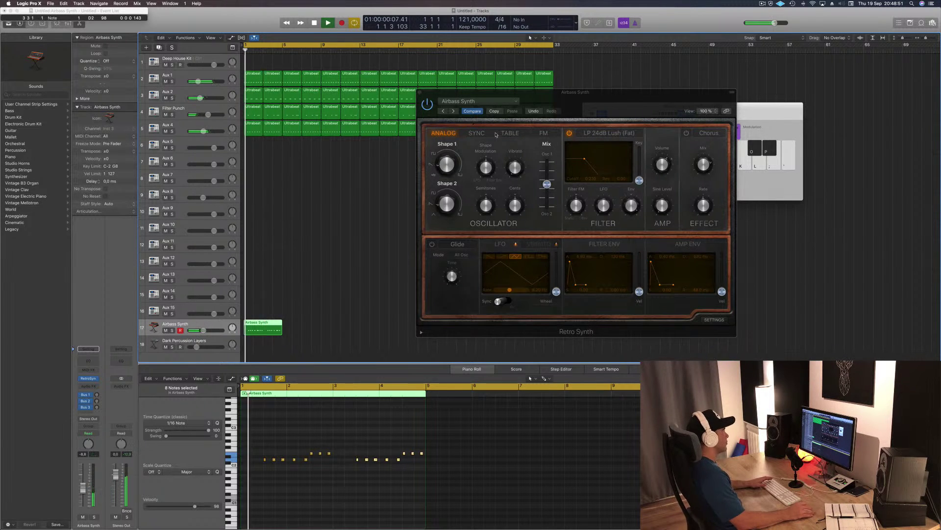
left_click_drag(586, 99, 449, 143)
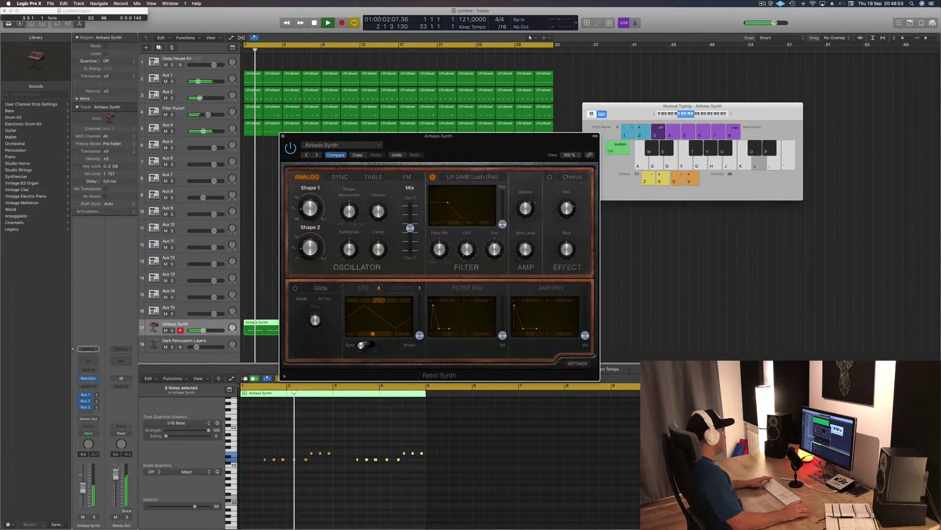
left_click(143, 400)
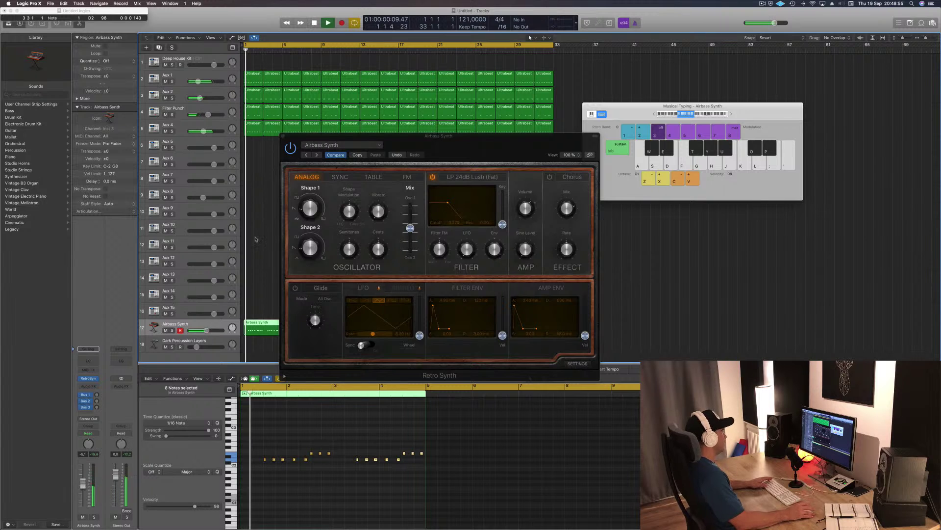
- Adjust the Retro Synth oscillator's Shape 1 and Shape 2 by ear while the loop plays
left_click(309, 207)
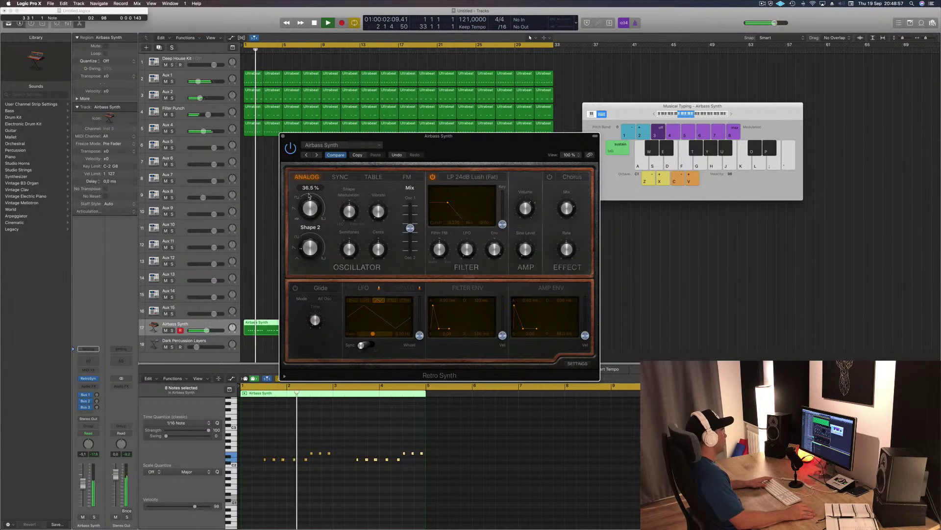
left_click_drag(406, 156, 532, 109)
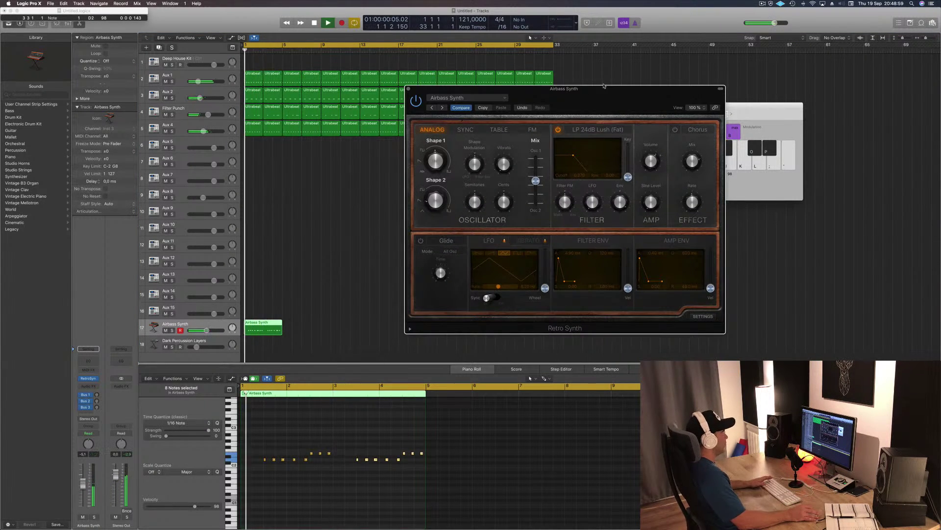
left_click(412, 212)
left_click_drag(433, 209, 434, 187)
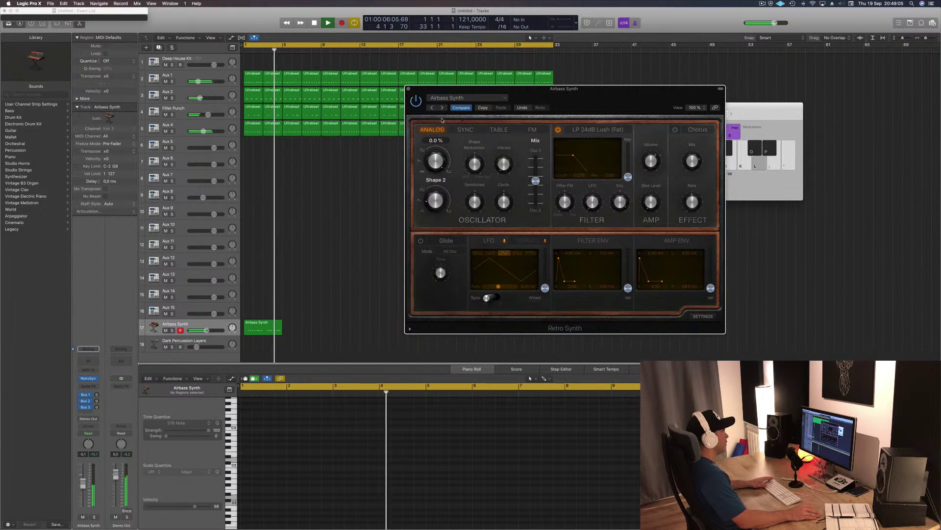
left_click_drag(434, 173, 436, 150)
- Play from the start and copy the four-bar Airbass Synth region to bar 5
key("Return")
left_click_drag(277, 321, 302, 327)
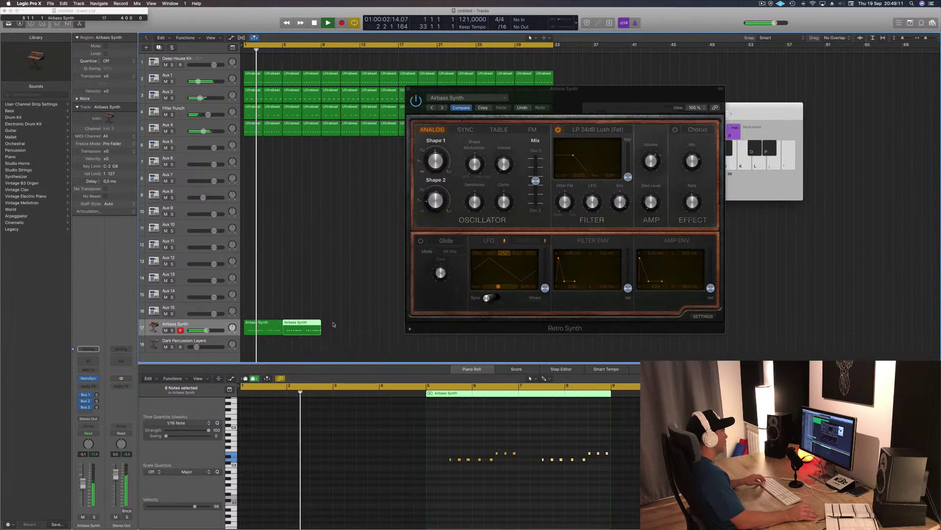
- Move the Retro Synth window clear of the tracks and set the oscillator's Shape 2 to about 44.2%
left_click_drag(488, 94, 648, 88)
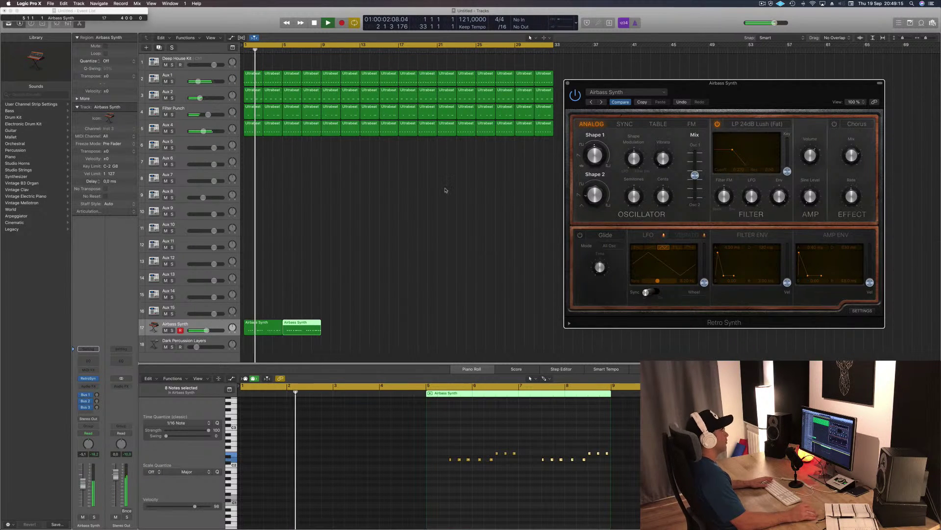
mouse_move(598, 196)
left_click_drag(598, 196, 599, 186)
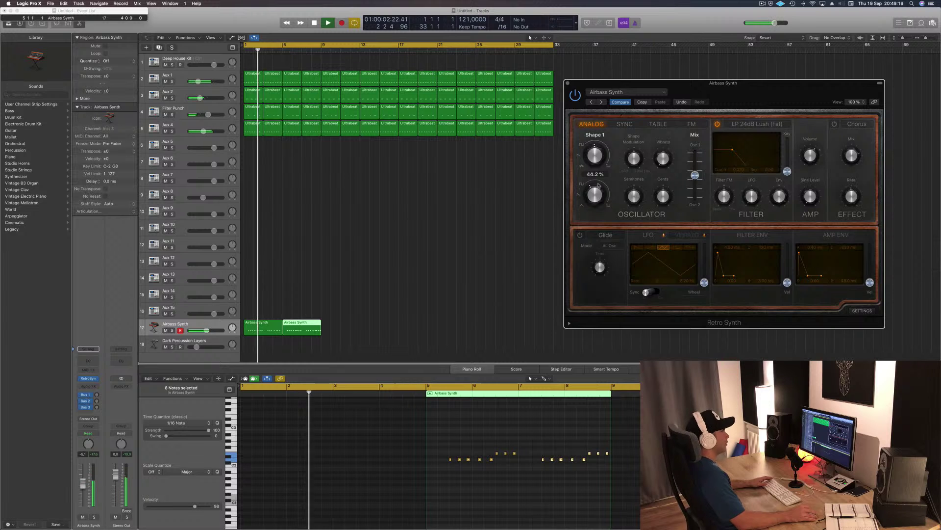
left_click_drag(637, 83, 575, 61)
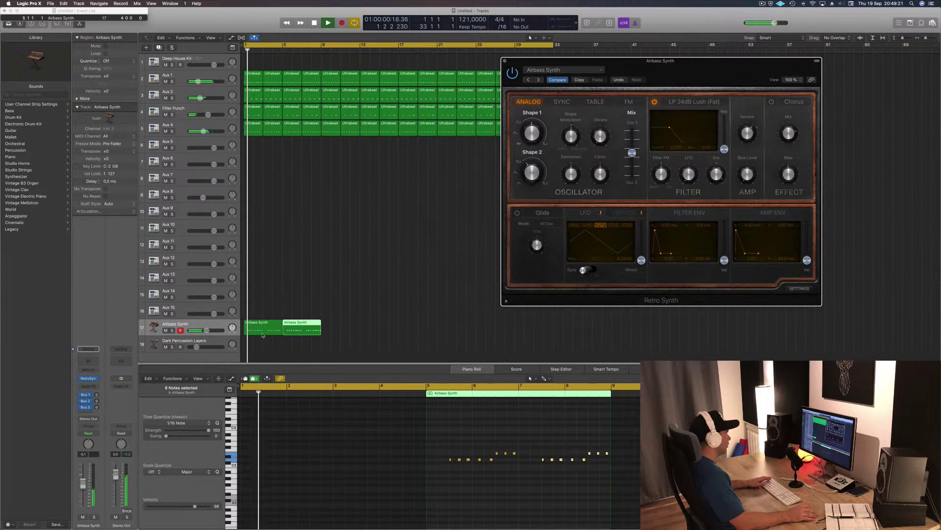
- In the first Airbass Synth region, copy the last E2 note of bar 2 to the starts of bar 3 and bar 1
left_click(263, 329)
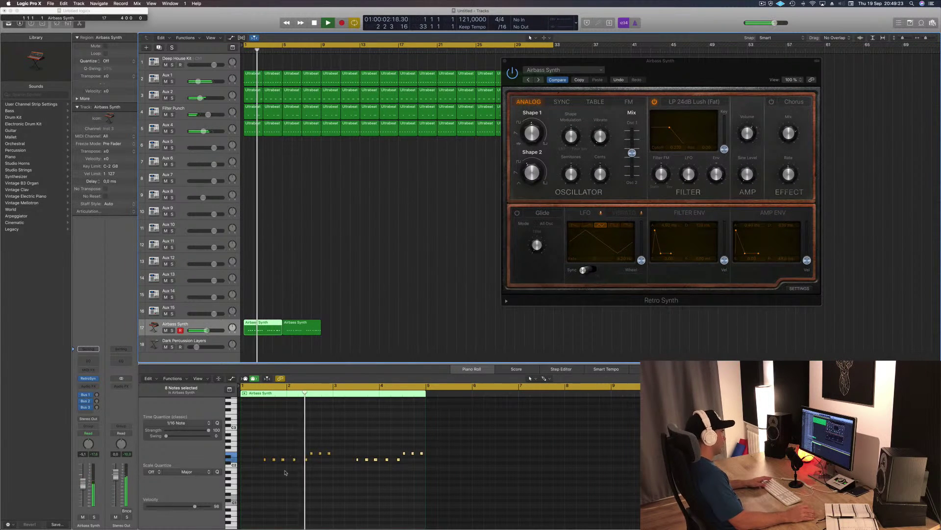
left_click(324, 453)
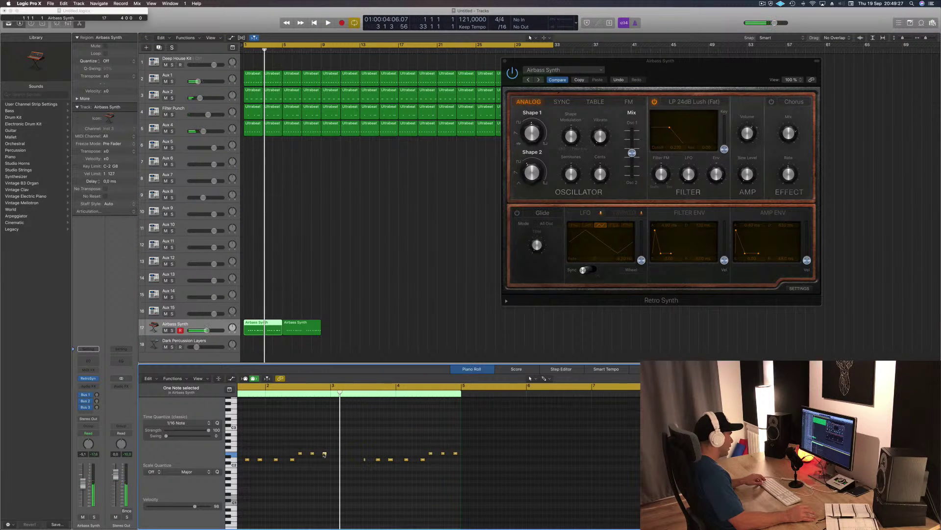
right_click(324, 454)
left_click(327, 450)
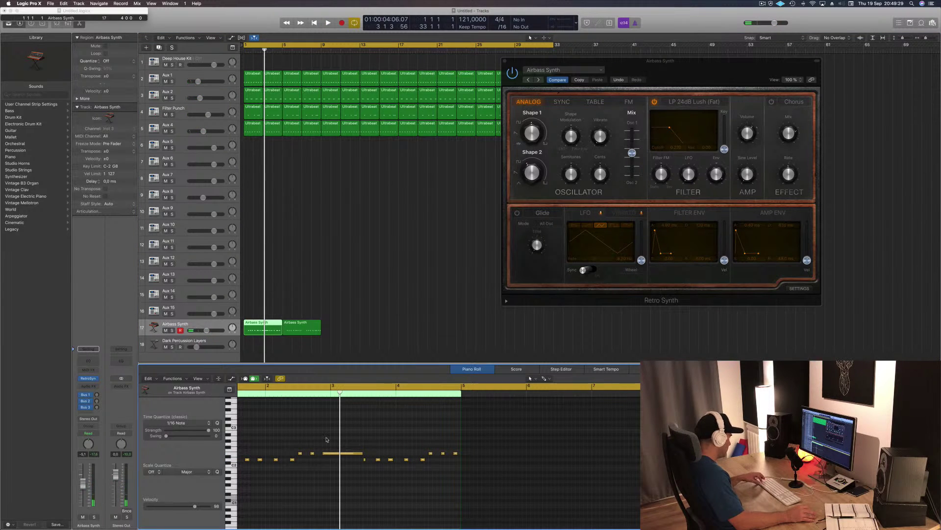
left_click_drag(324, 453, 330, 452)
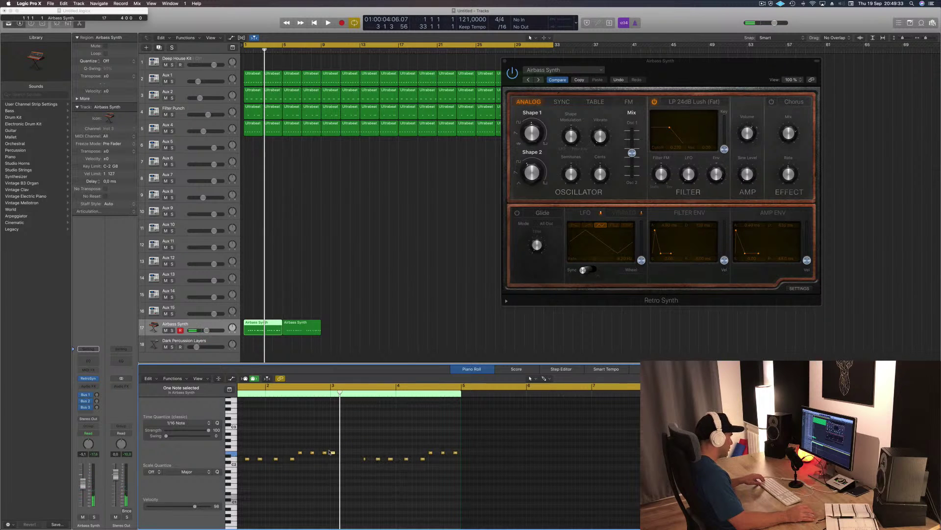
scroll(333, 452, "down", 1)
scroll(291, 460, "left", 3)
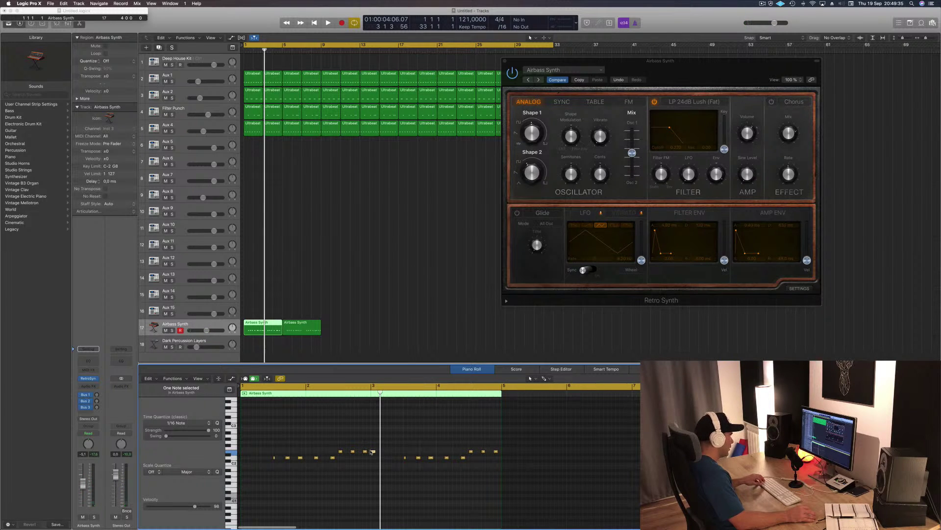
left_click_drag(374, 452, 244, 450)
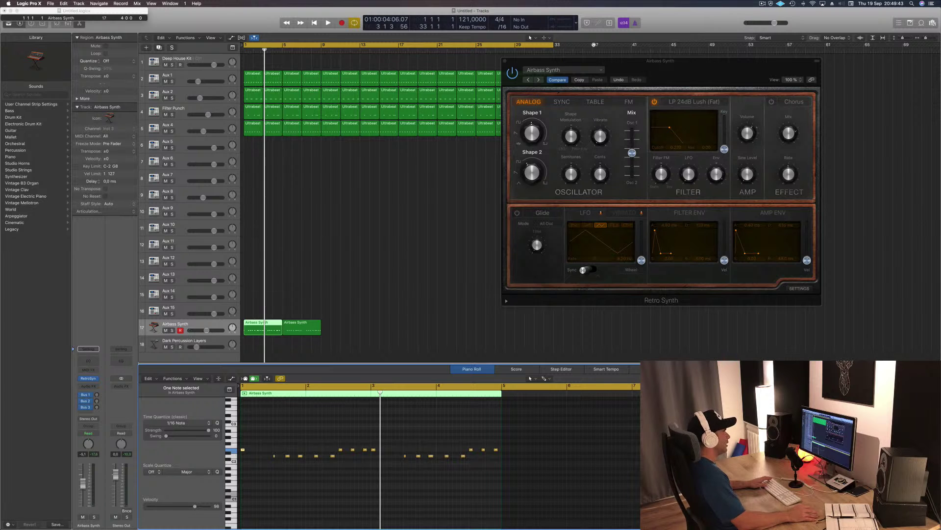
- Shorten the cycle range to four bars, from bar 1 to bar 5, and play the edited bass line
left_click_drag(591, 65, 681, 64)
left_click_drag(551, 47, 287, 55)
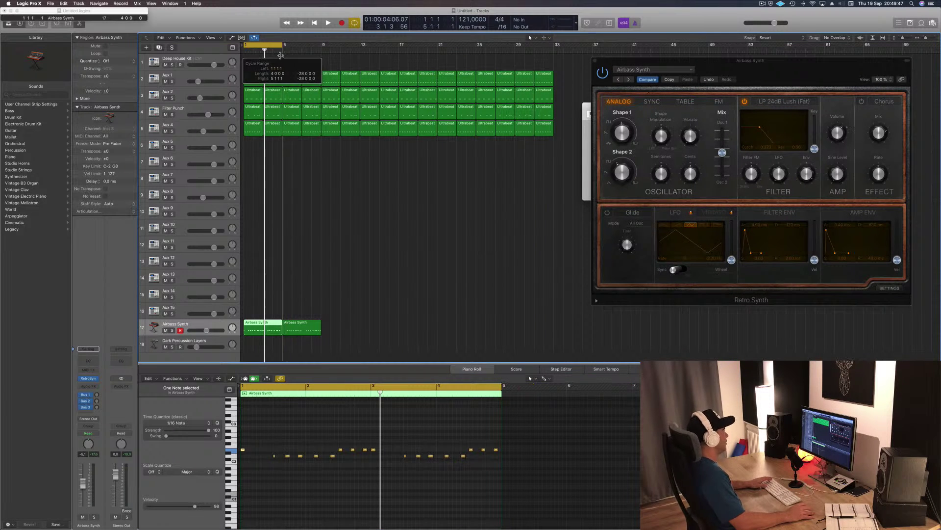
left_click(374, 206)
key("space")
- Replace the second Airbass Synth region at bar 5 with a copy of the edited first region
left_click(267, 328)
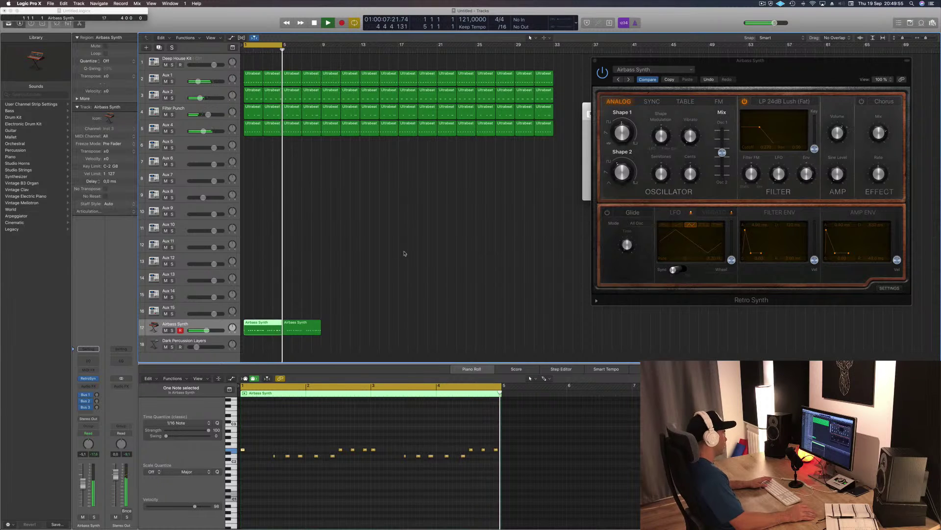
key("Right")
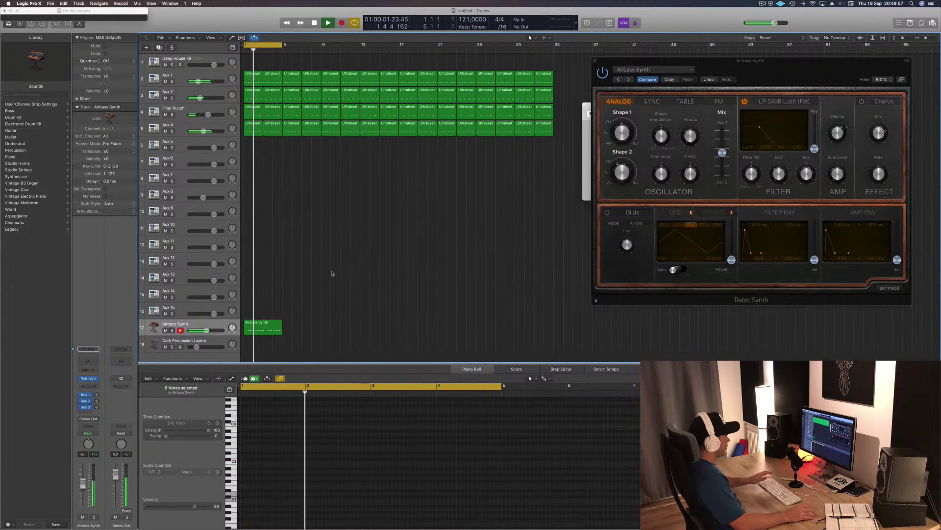
left_click_drag(263, 329, 303, 330)
key("space")
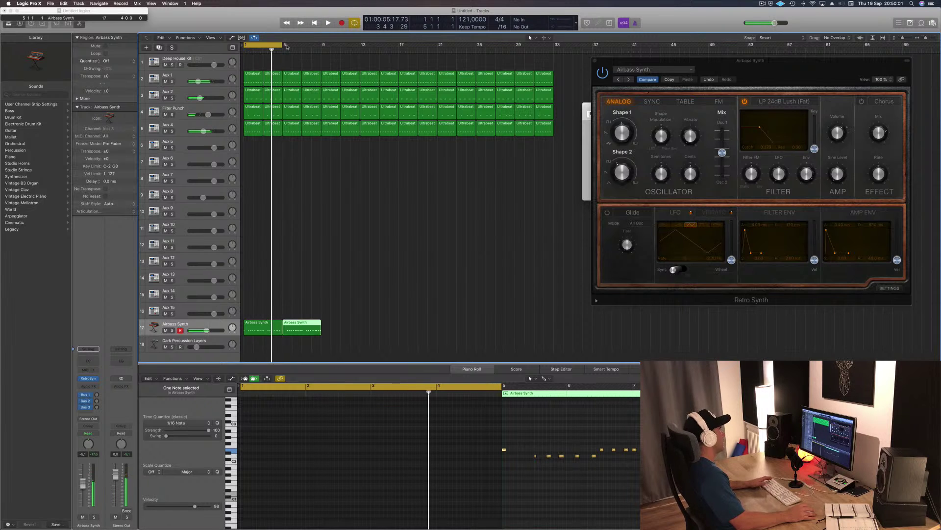
- Extend the cycle range to bar 9 and play both bass regions with the beat
left_click_drag(285, 45, 322, 49)
key("space")
left_click(333, 69)
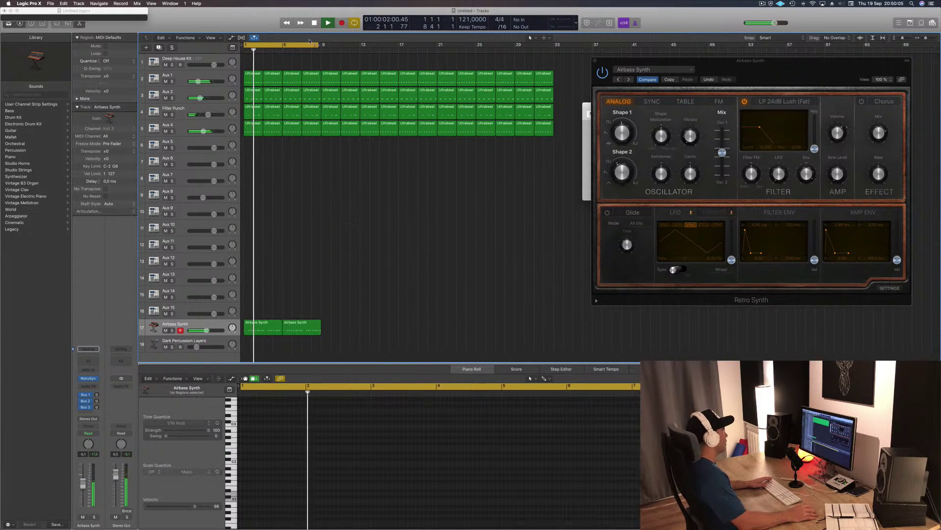
left_click_drag(321, 46, 323, 46)
- Adjust the Bus 1 send level on the Airbass Synth channel strip and play the bass with the beat from the start
left_click(192, 324)
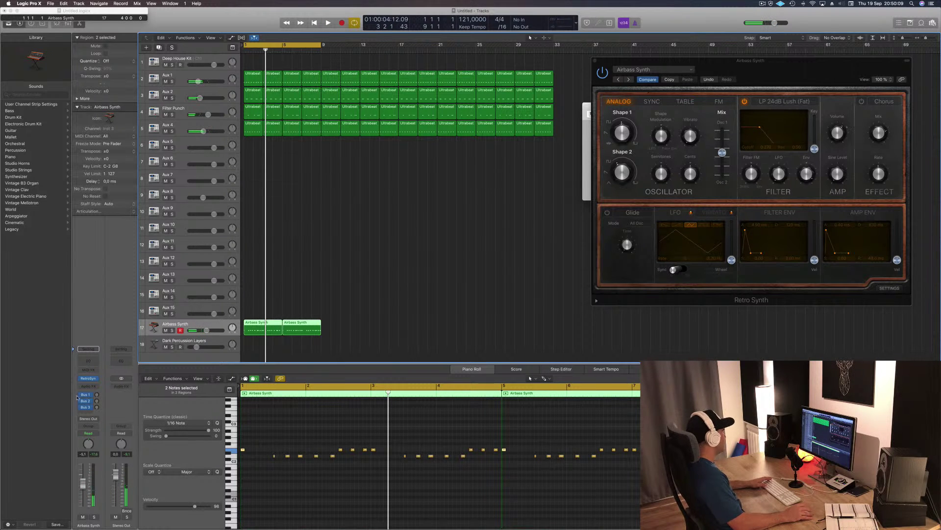
left_click(84, 387)
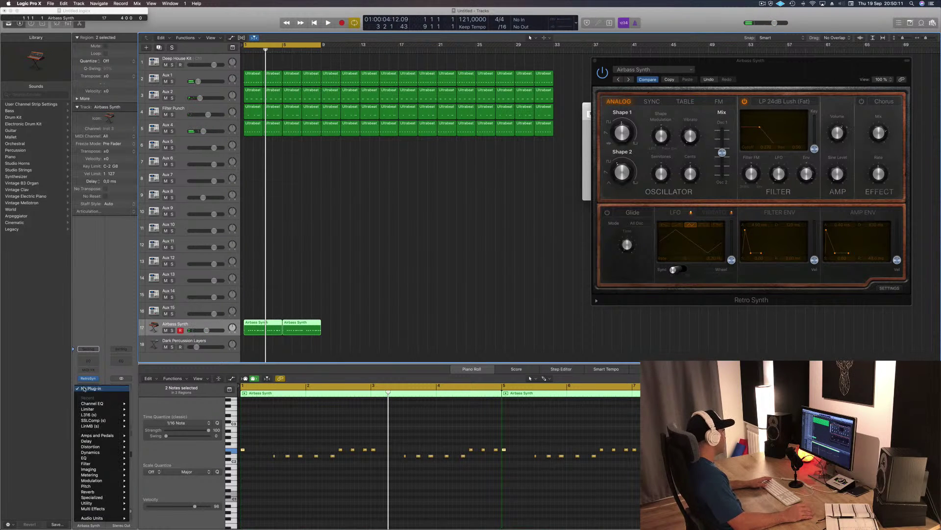
left_click(107, 319)
left_click(88, 395)
left_click(96, 395)
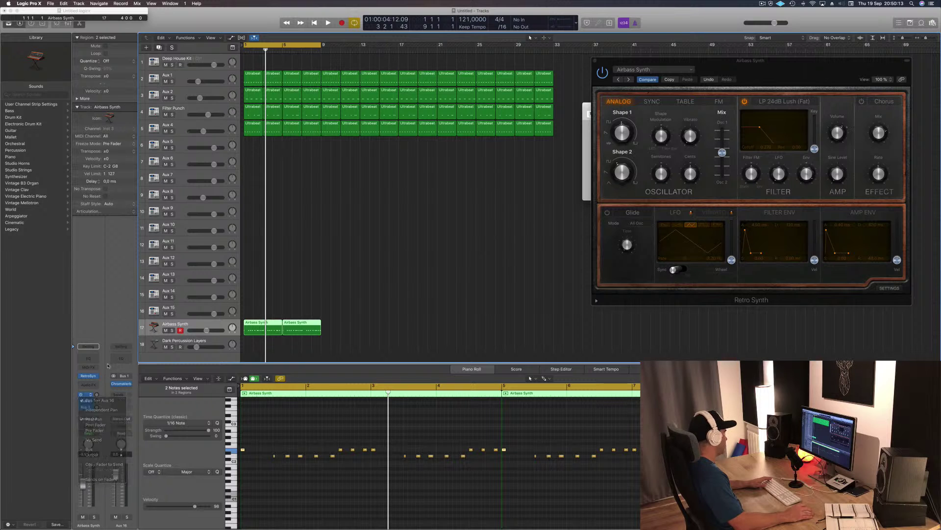
key("space")
left_click_drag(96, 396, 97, 399)
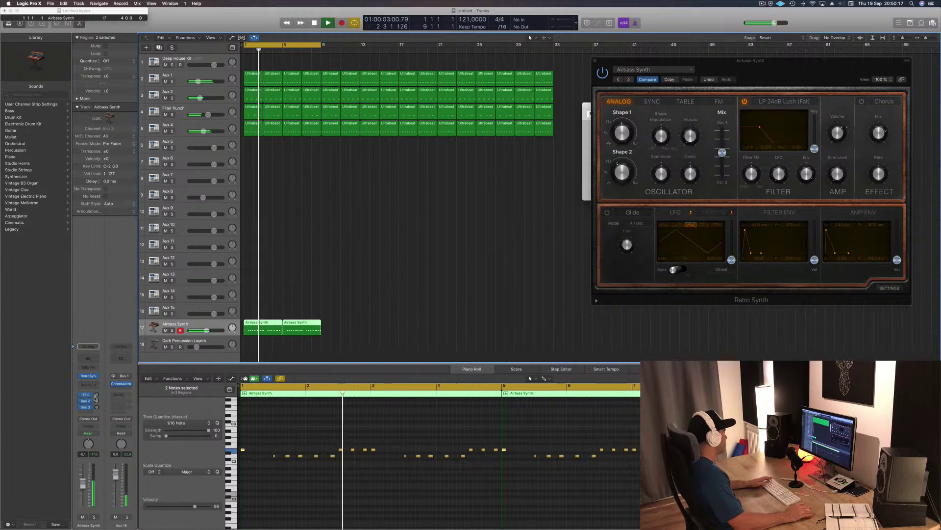
key("Return")
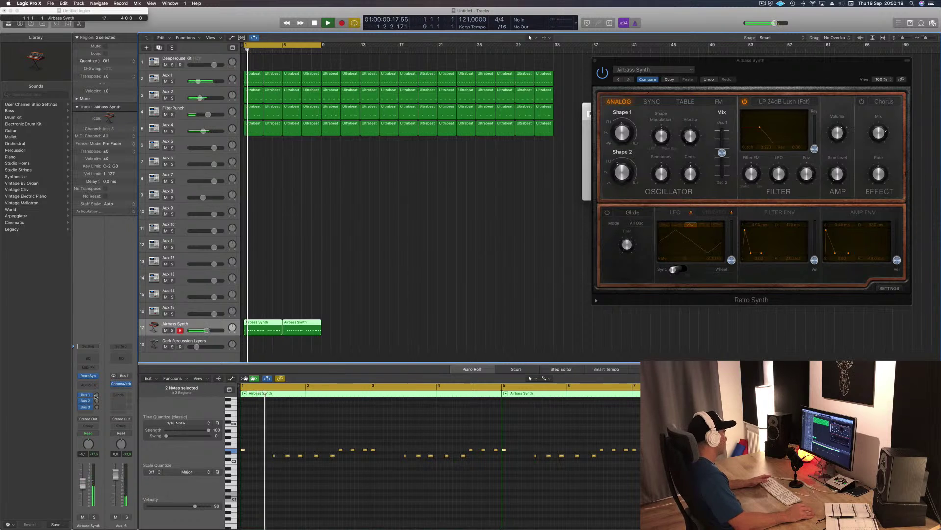
left_click(362, 295)
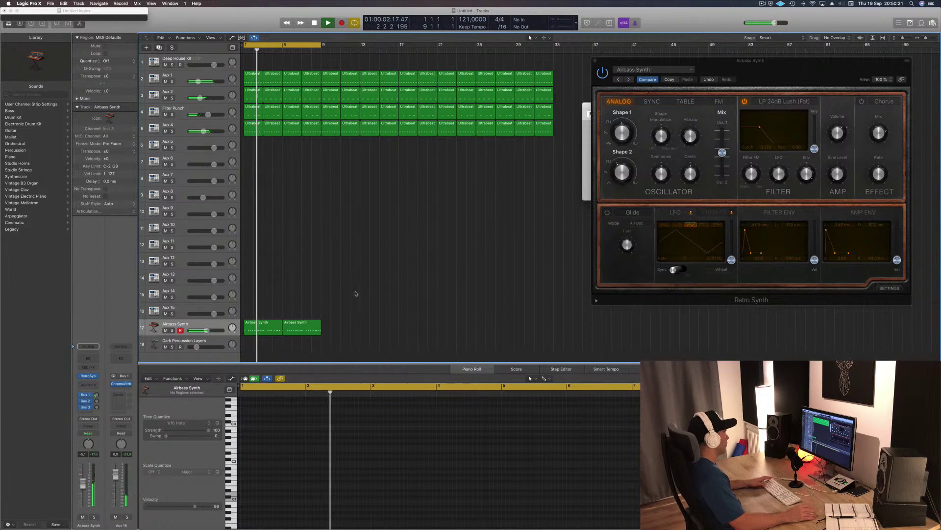
key("Return")
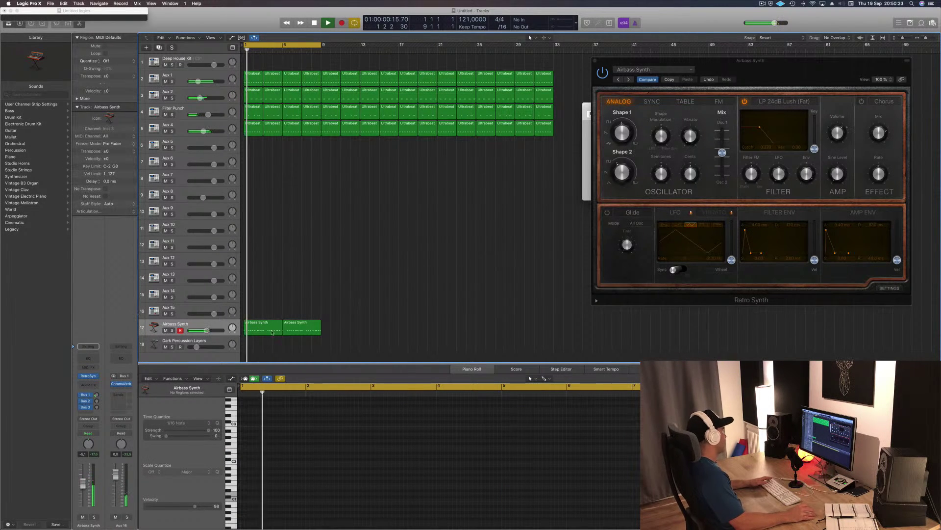
- Insert a stereo Compressor on the Aux 16 bus channel and lower its threshold to about -42 dB during playback
left_click(122, 389)
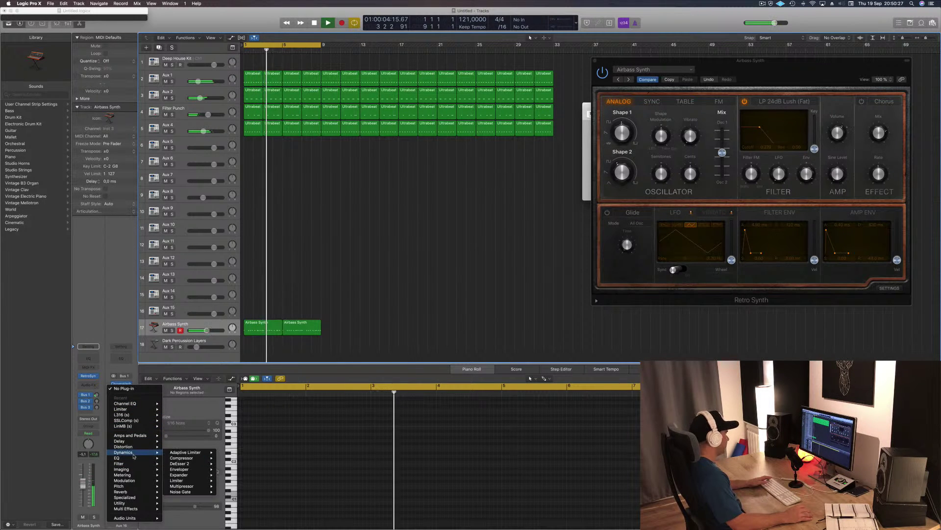
mouse_move(143, 475)
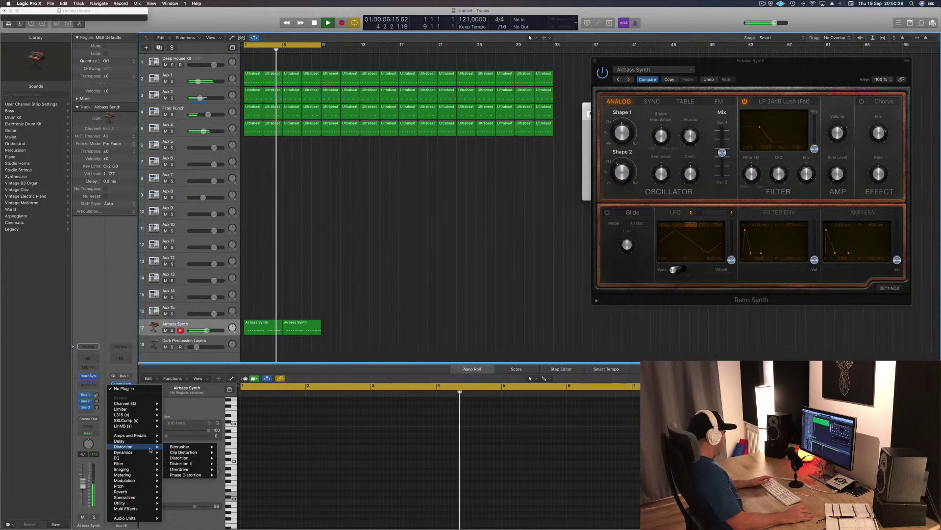
mouse_move(150, 452)
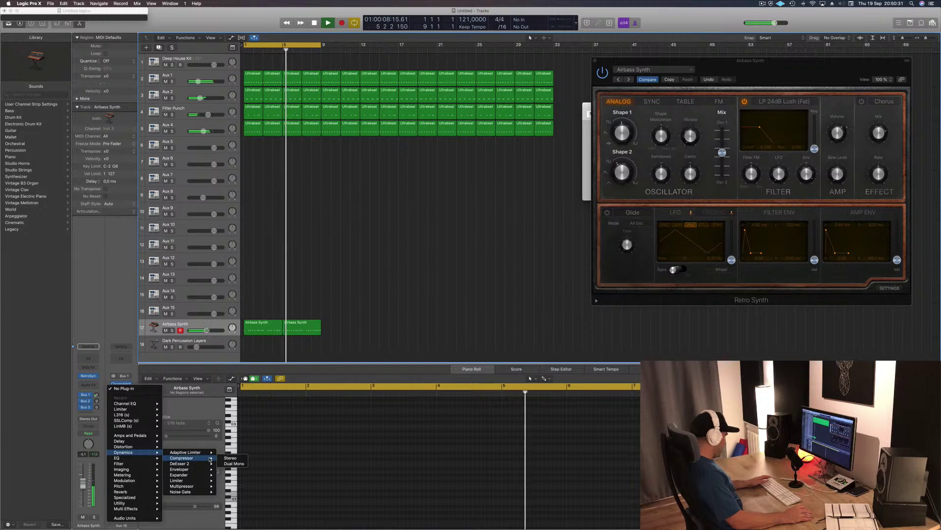
left_click(377, 273)
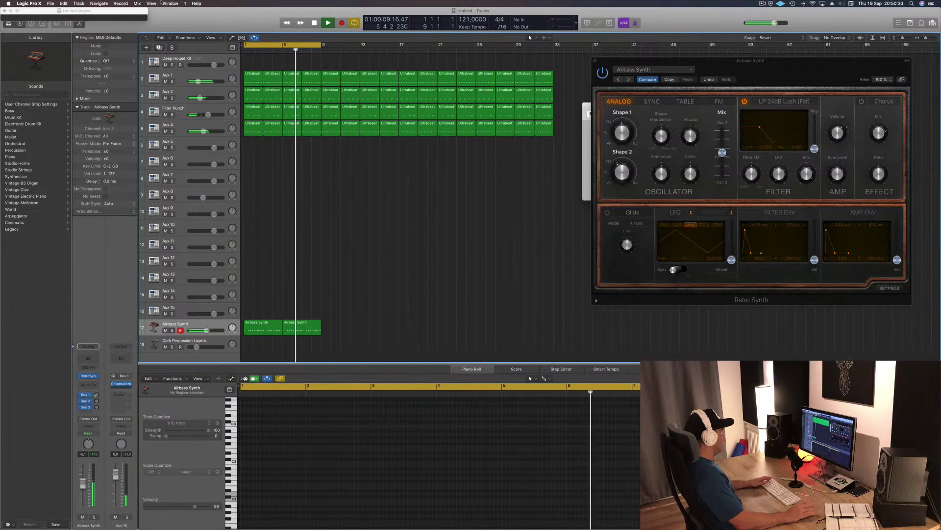
key("space")
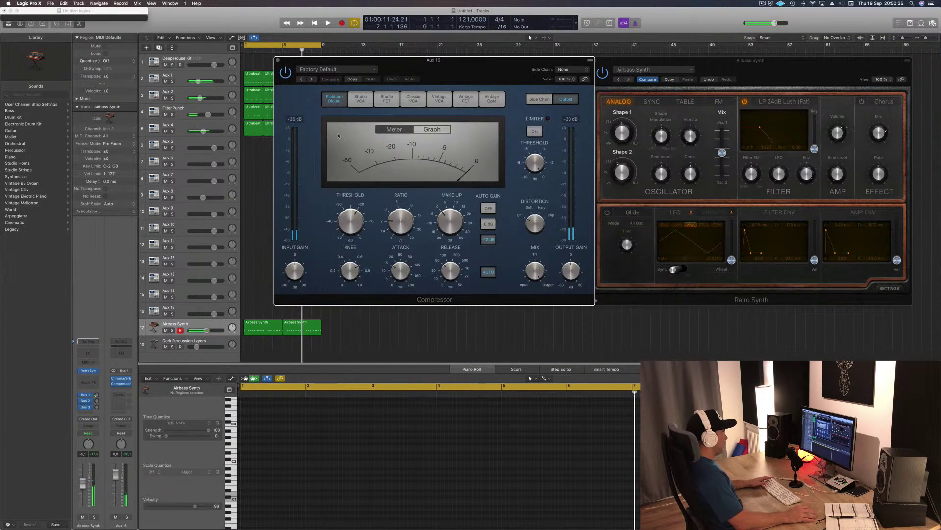
key("space")
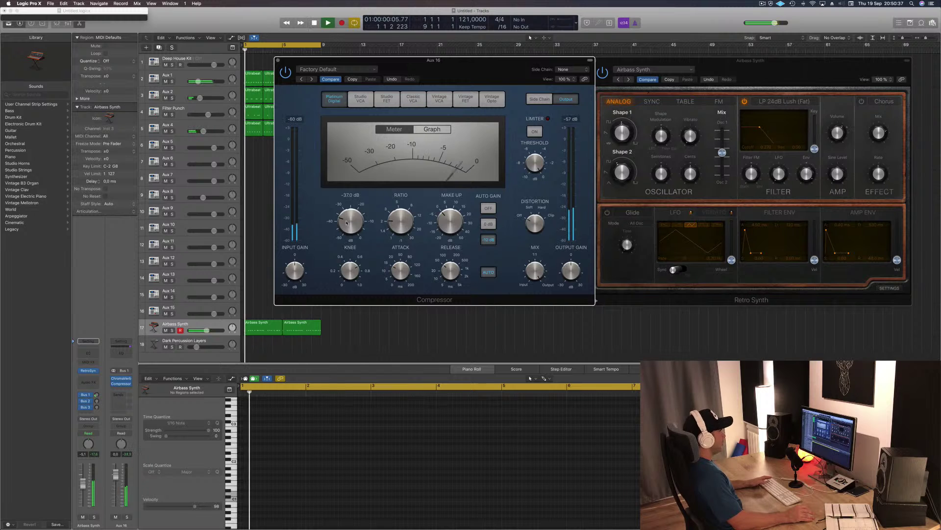
left_click_drag(348, 223, 347, 232)
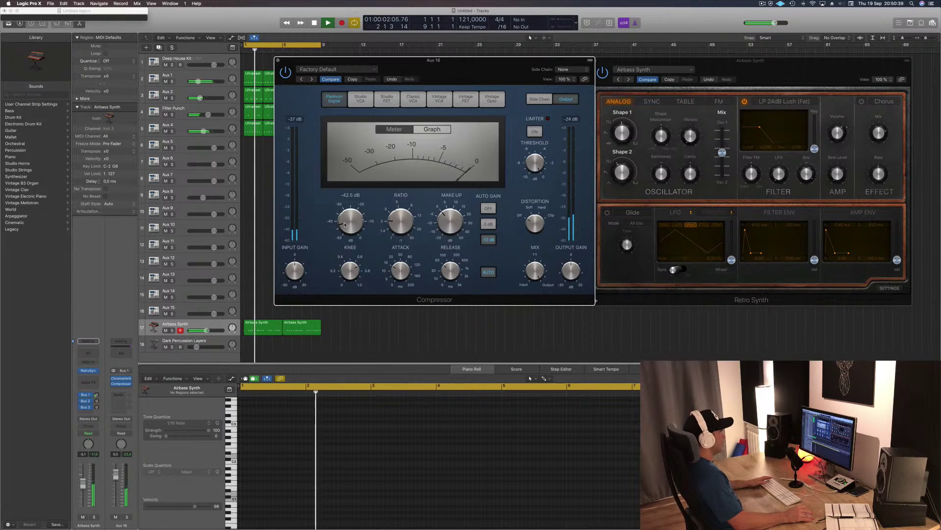
left_click(434, 79)
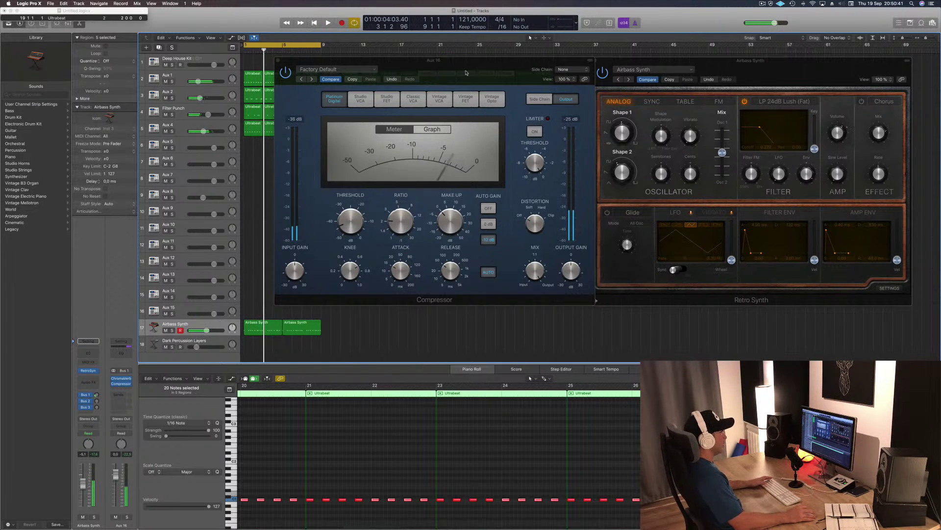
key("space")
left_click_drag(510, 66, 461, 83)
mouse_move(529, 95)
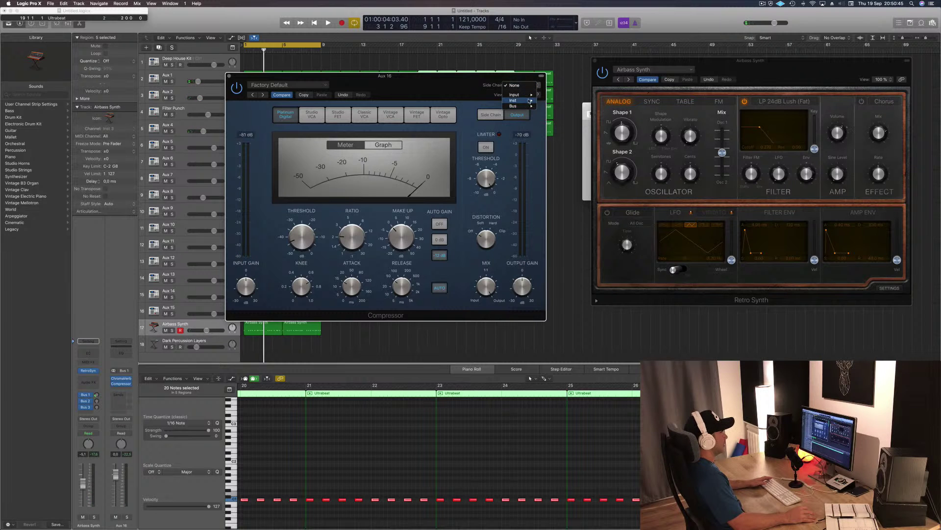
left_click(515, 76)
- Add a Bus 7 send to the Aux 1 track and set the new bus channel's output to No Output
left_click_drag(515, 76, 812, 94)
left_click(168, 81)
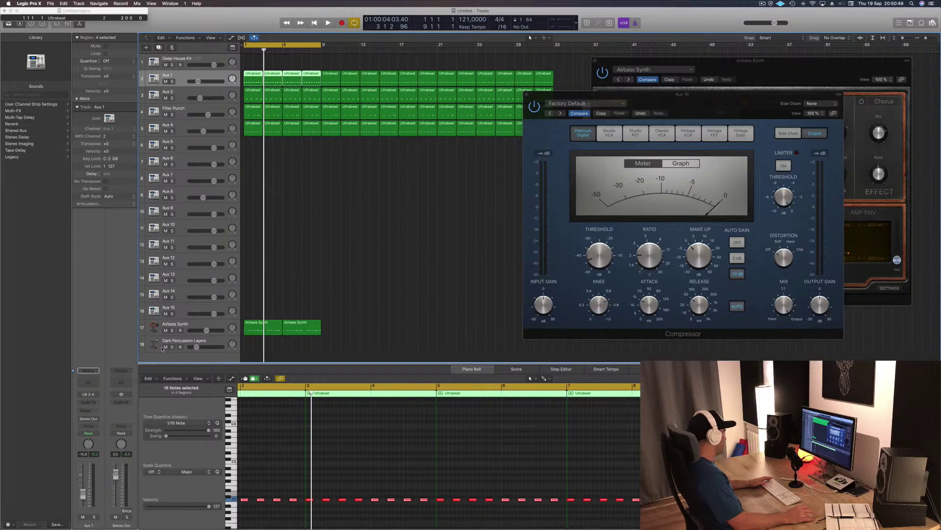
left_click(82, 411)
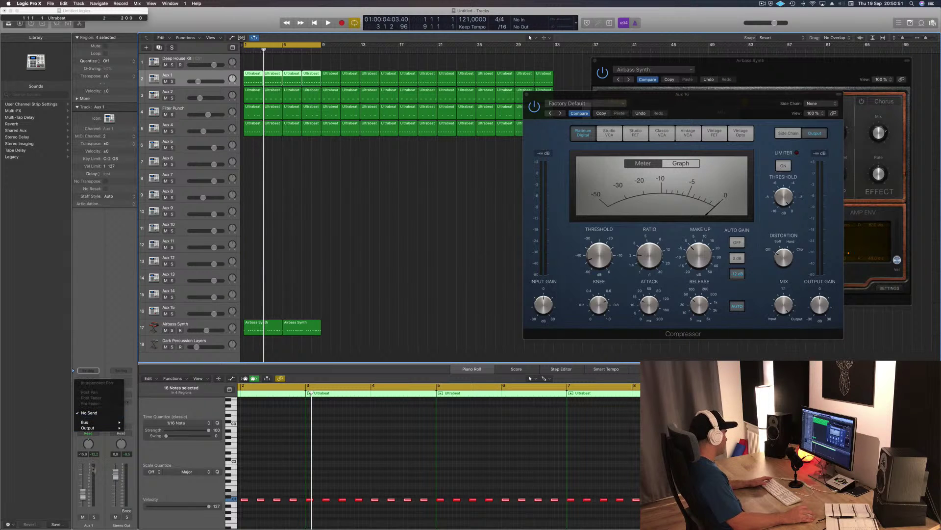
mouse_move(103, 423)
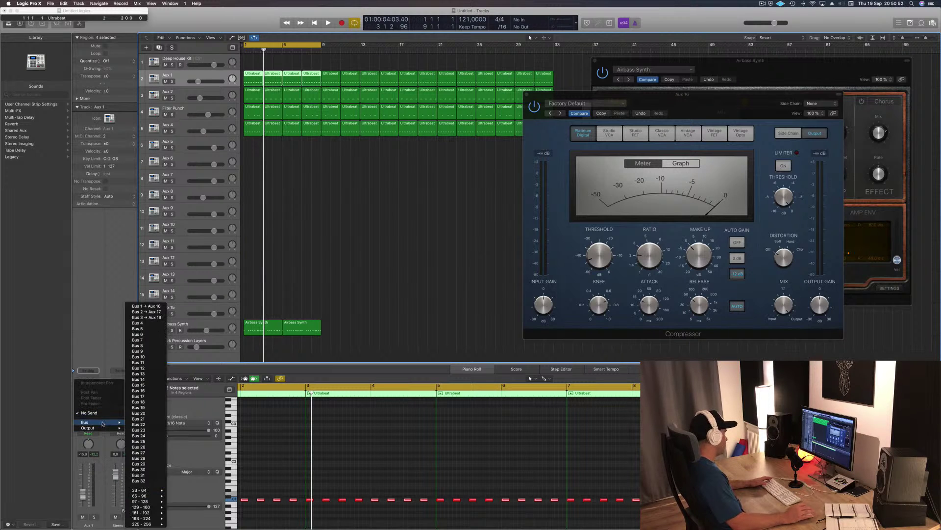
left_click(145, 339)
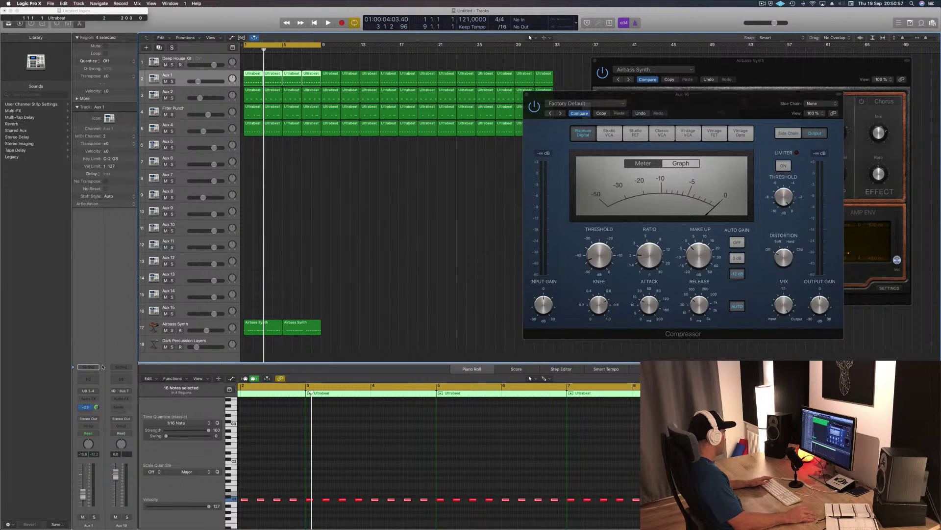
left_click(131, 419)
left_click(131, 434)
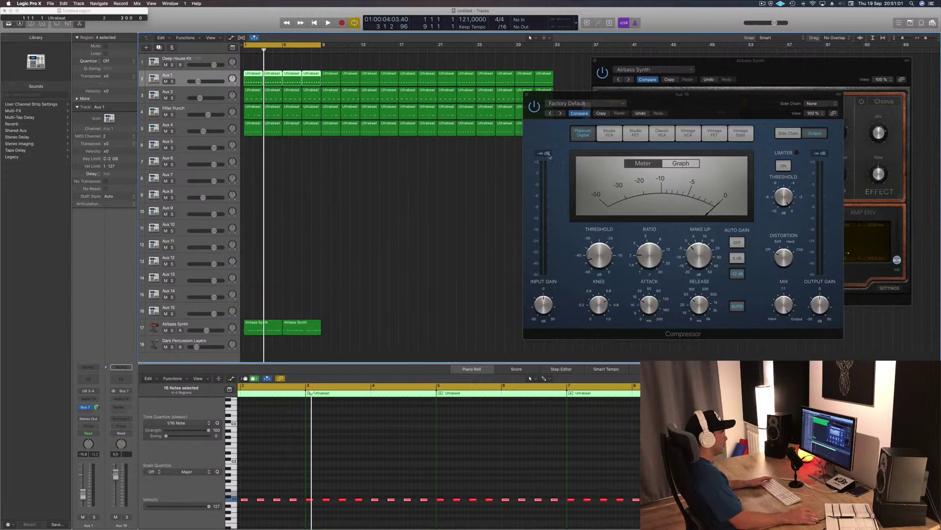
- Set the Aux 16 compressor's side chain source to Bus 7 and adjust its threshold to about -26.5 dB during playback
key("space")
left_click_drag(820, 113, 581, 161)
left_click(583, 150)
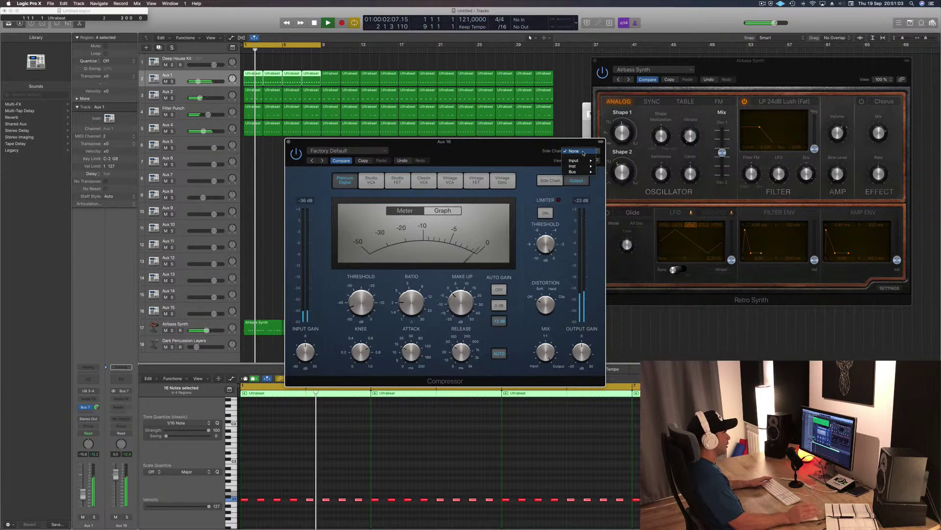
mouse_move(585, 173)
left_click(623, 188)
left_click_drag(483, 168, 634, 145)
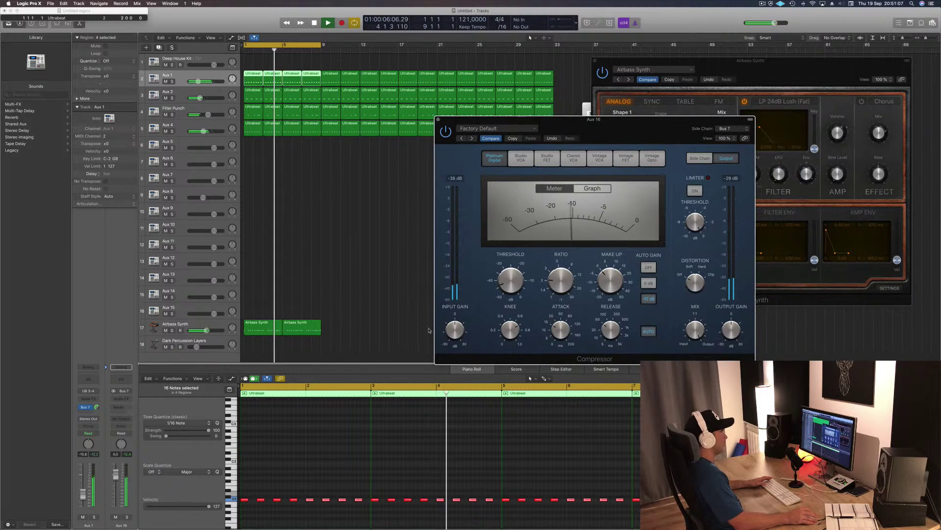
left_click_drag(514, 262, 514, 274)
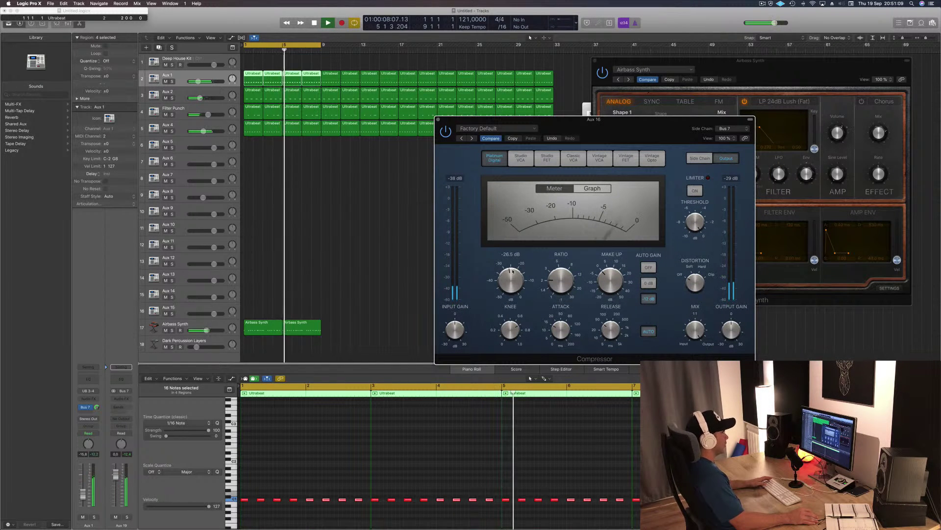
mouse_move(632, 126)
left_mouse_down()
mouse_move(592, 138)
mouse_move(626, 127)
left_mouse_up()
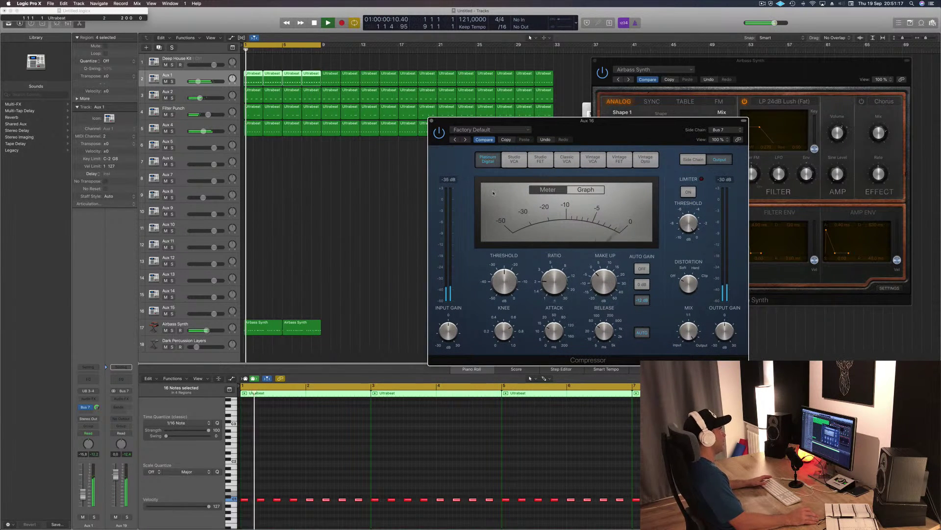
- Copy both Airbass Synth regions to bar 9, close the compressor and extend the cycle range to bar 17
left_click(221, 334)
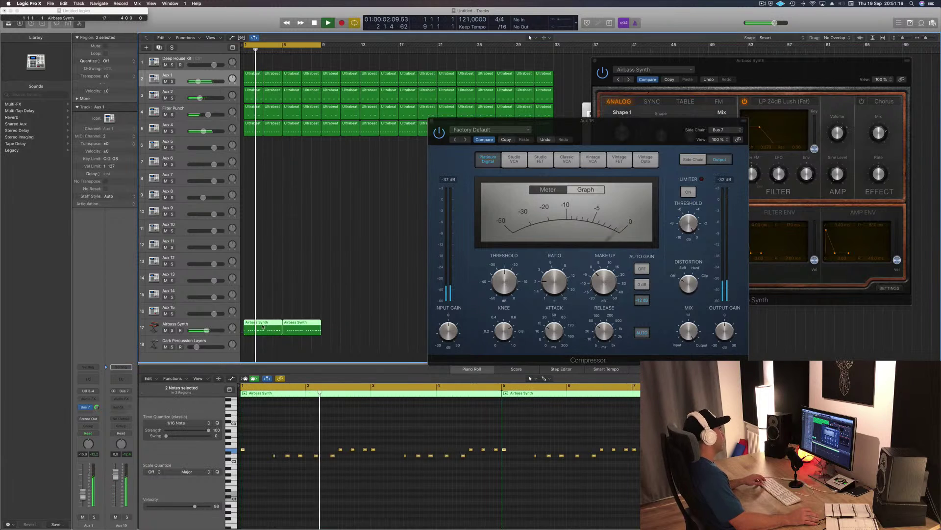
left_click_drag(271, 329, 349, 330)
left_click_drag(629, 132, 534, 116)
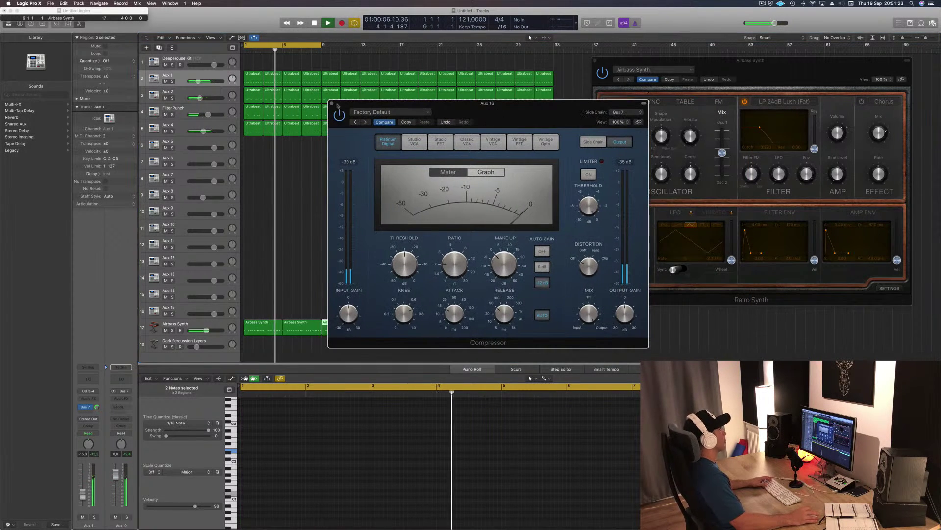
left_click(338, 105)
left_click_drag(321, 45, 401, 51)
left_click(410, 265)
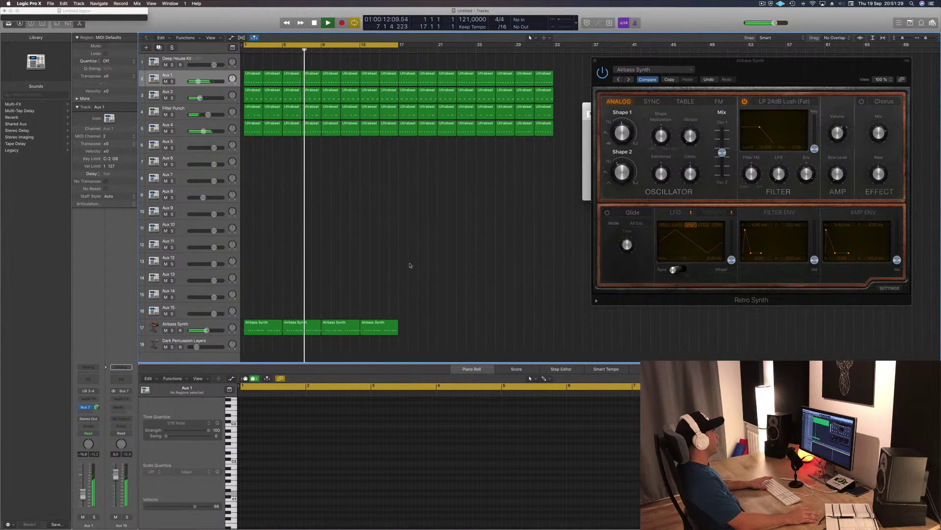
- Open Alchemy and Musical Typing for the Dark Percussion Layers track, arrange both windows and choose the Creamy performance snapshot
left_click(215, 341)
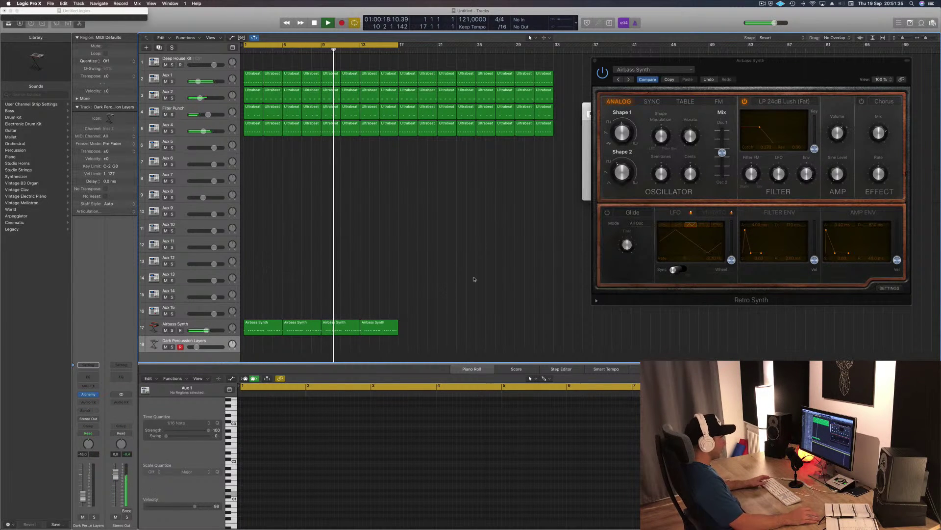
key("super+k")
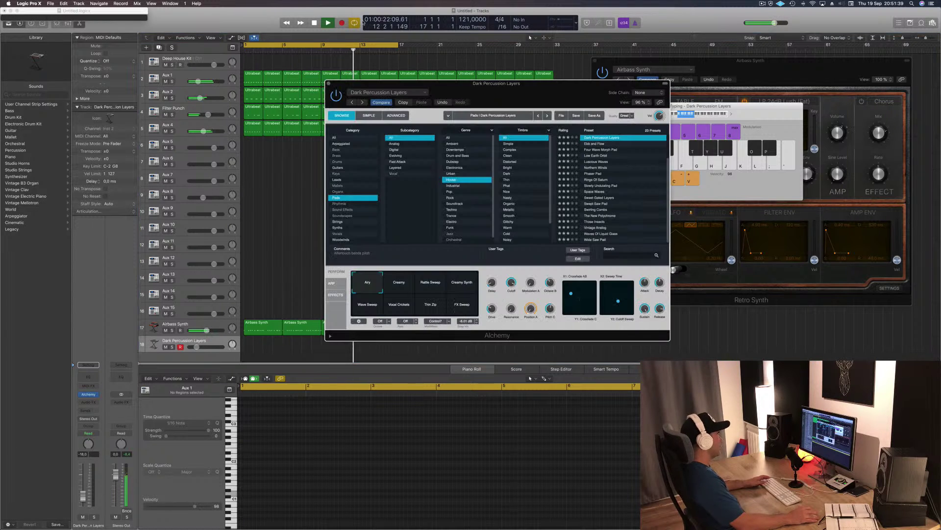
left_click_drag(481, 84, 677, 85)
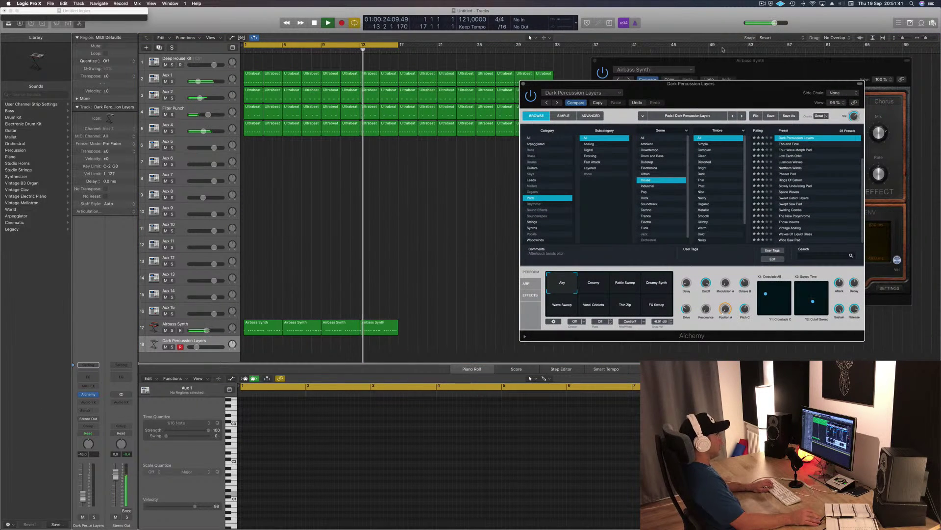
left_click_drag(703, 85, 531, 207)
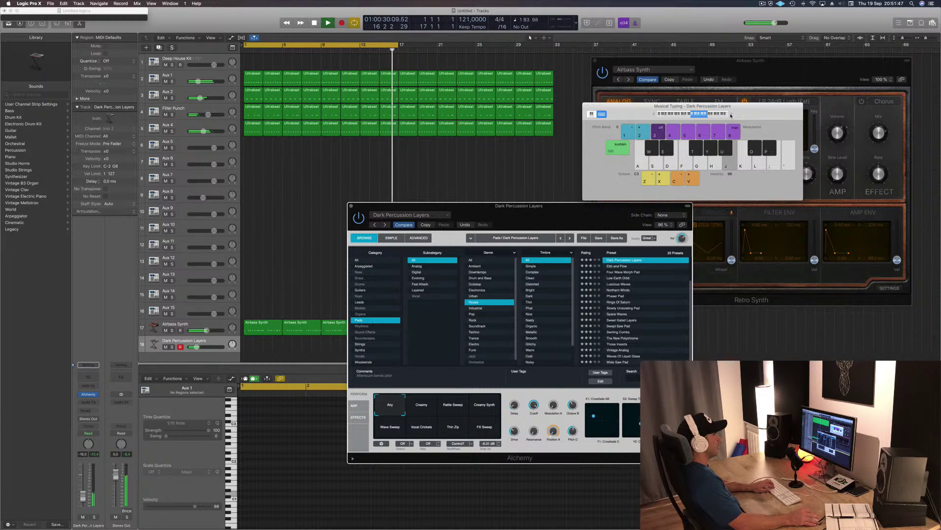
left_click_drag(733, 114, 823, 66)
left_click_drag(572, 219, 721, 170)
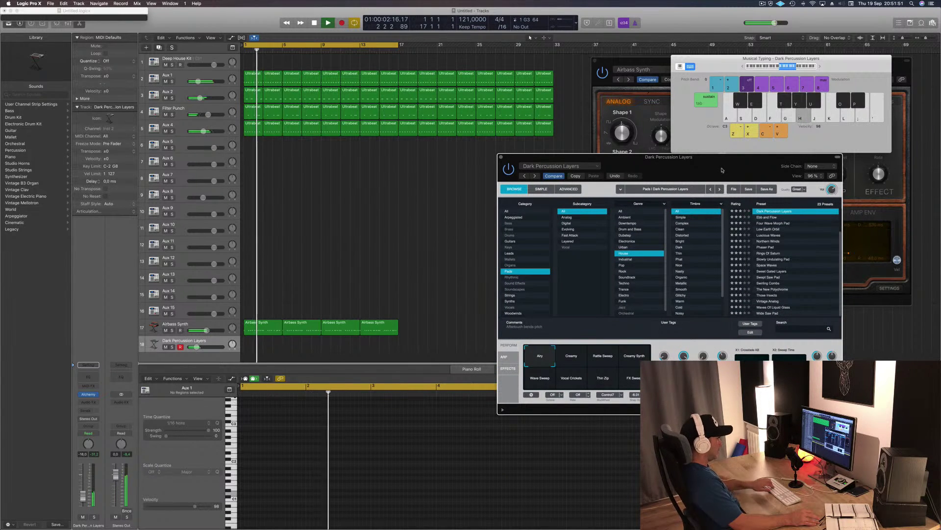
left_click_drag(721, 170, 712, 165)
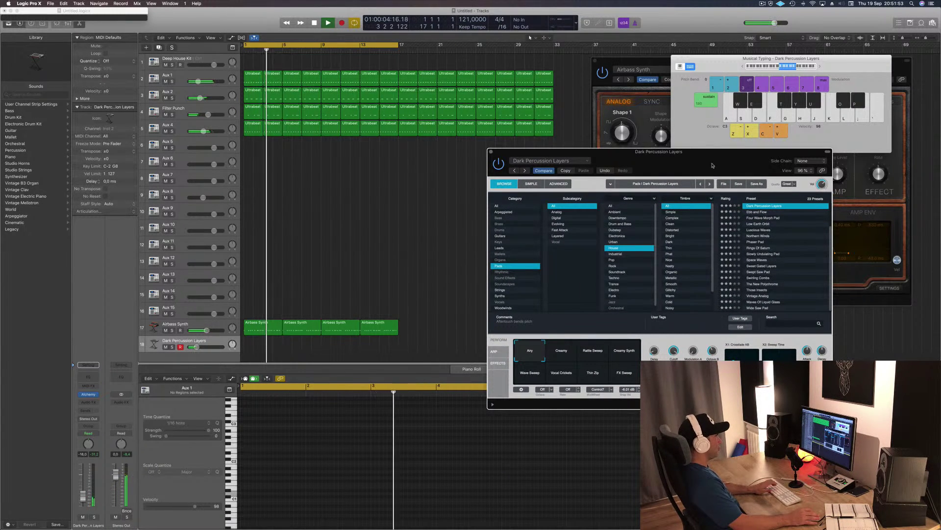
left_click(564, 354)
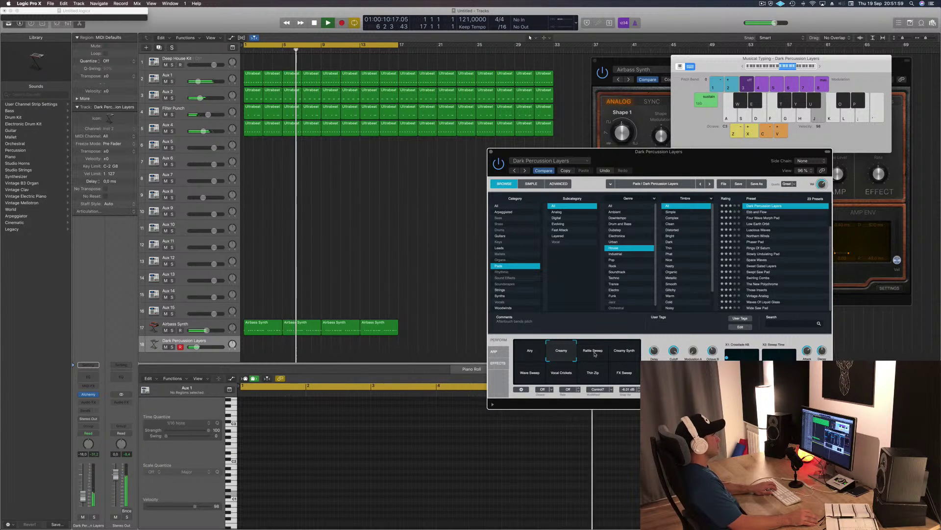
- Play test notes on the Dark Percussion Layers pad while auditioning the Creamy, Creamy Synth, Rattle Sweep and Wave Sweep snapshots
key("g")
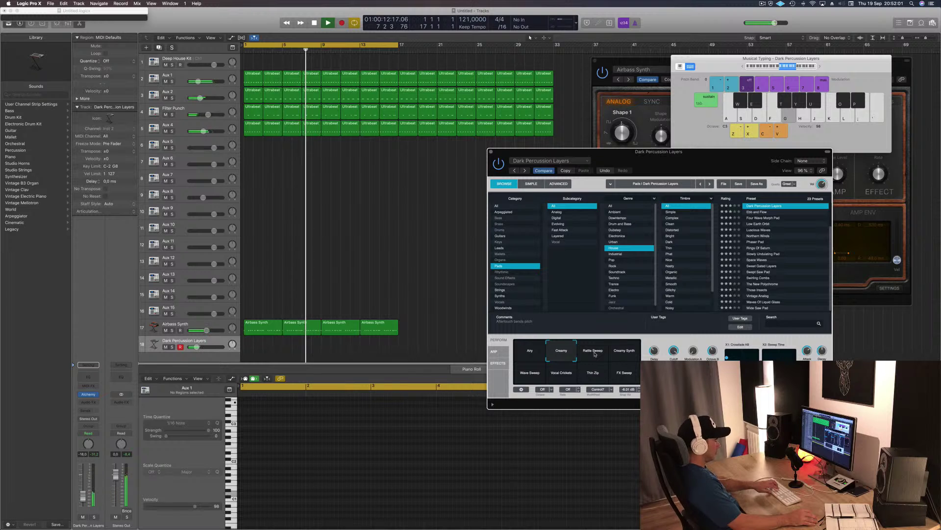
key("apostrophe")
left_click(624, 352)
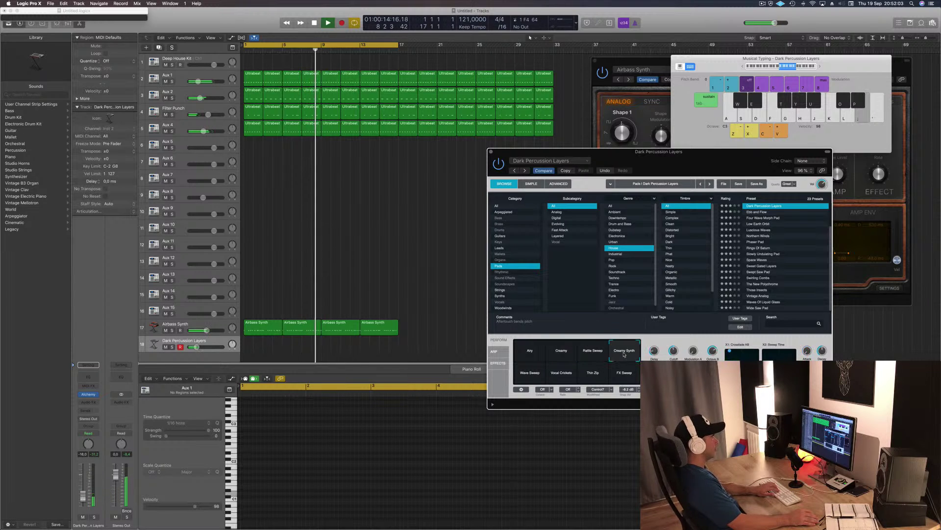
left_click(592, 351)
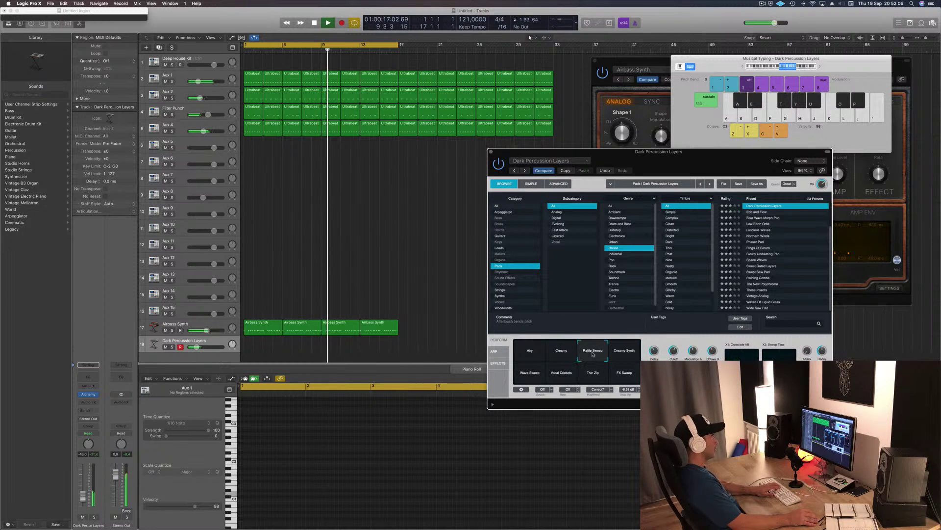
left_click(535, 373)
key("semicolon")
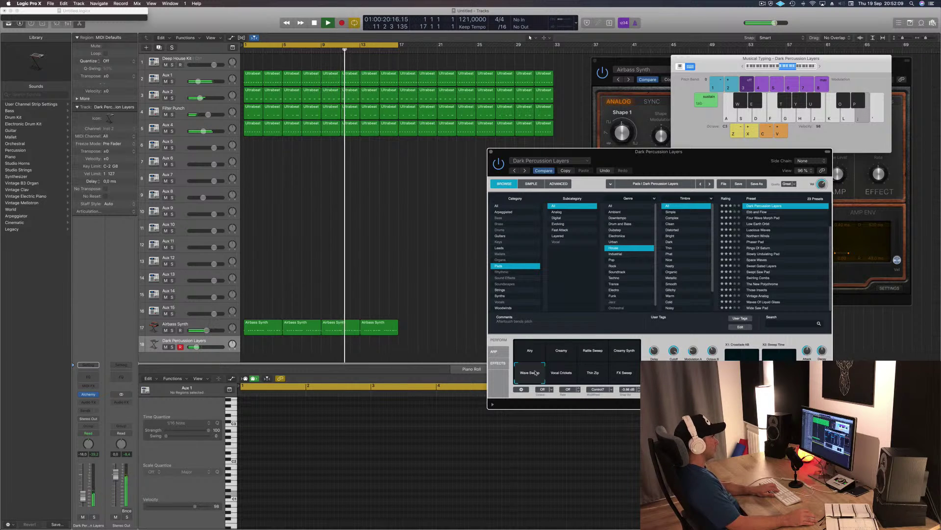
key("semicolon")
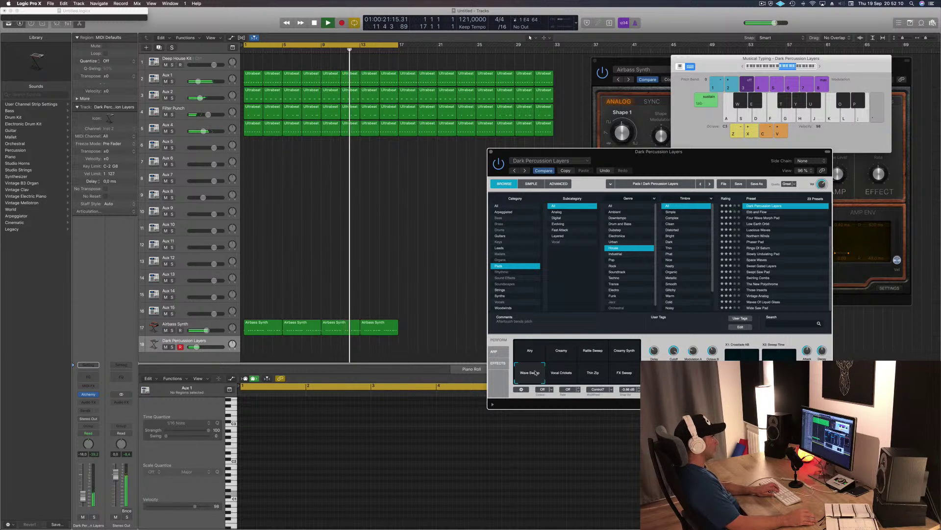
- Audition the Vocal Crickets, Thin Zip and FX Sweep snapshots with test notes and reposition the Alchemy window
left_click(563, 373)
key("j")
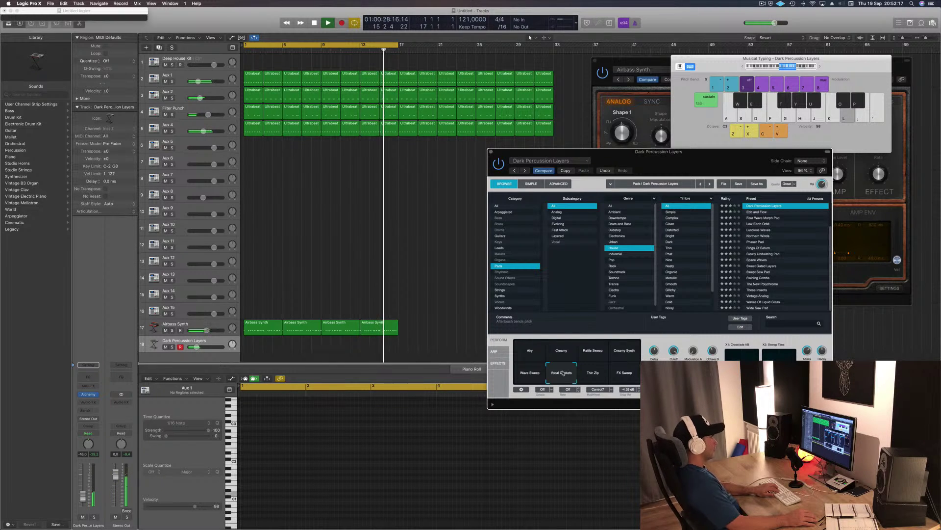
key("l")
key("j")
left_click(578, 371)
left_click(624, 373)
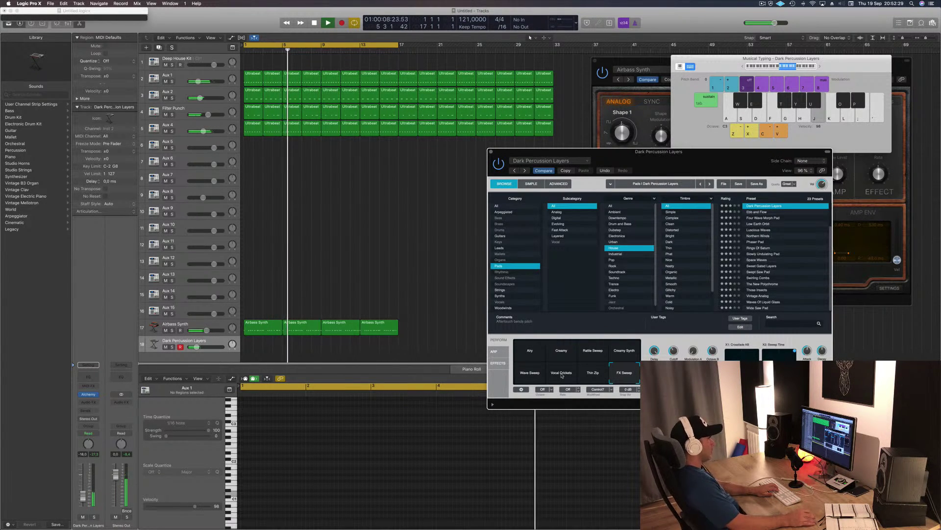
left_click_drag(691, 165, 717, 123)
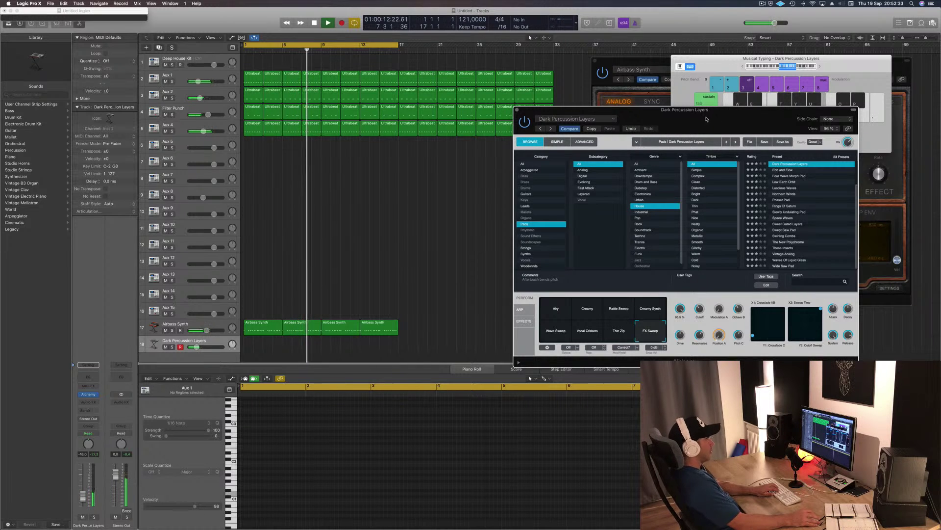
left_click_drag(612, 109, 564, 103)
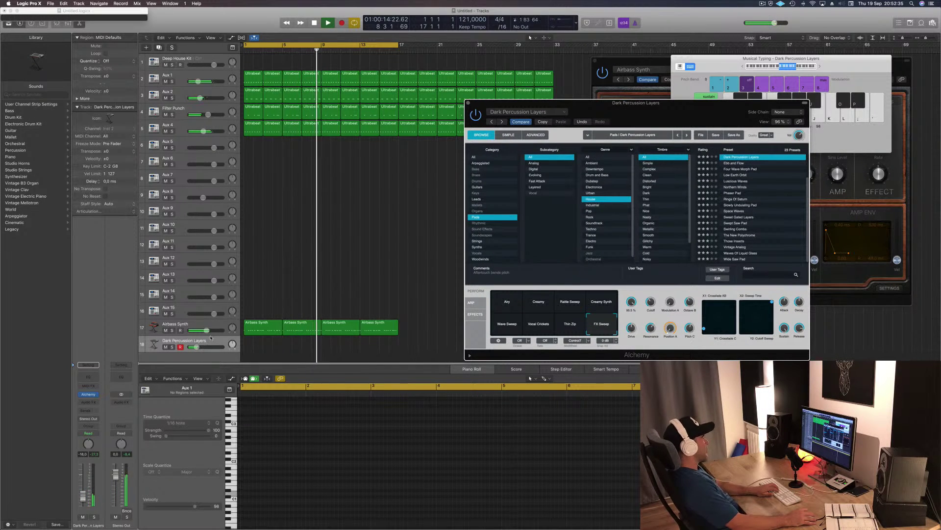
- Place a copy of the bar 1 Airbass Synth region on the Dark Percussion Layers track, keeping only its first note
left_click(267, 304)
left_click_drag(252, 325, 255, 347)
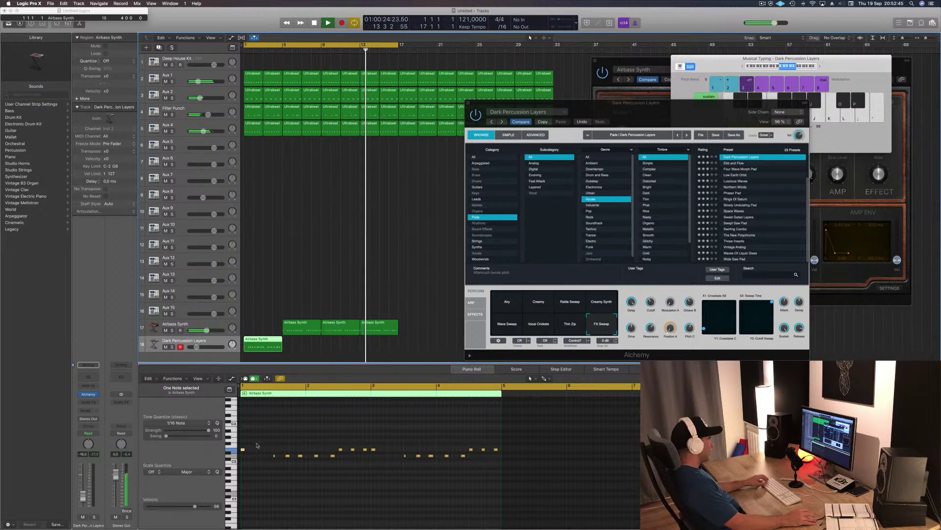
left_click_drag(284, 443, 513, 466)
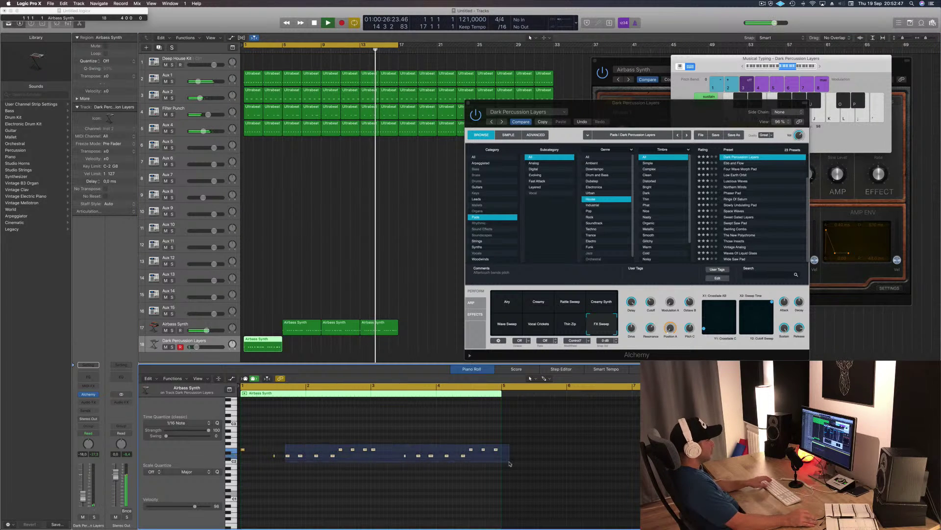
key("Delete")
left_click(242, 450)
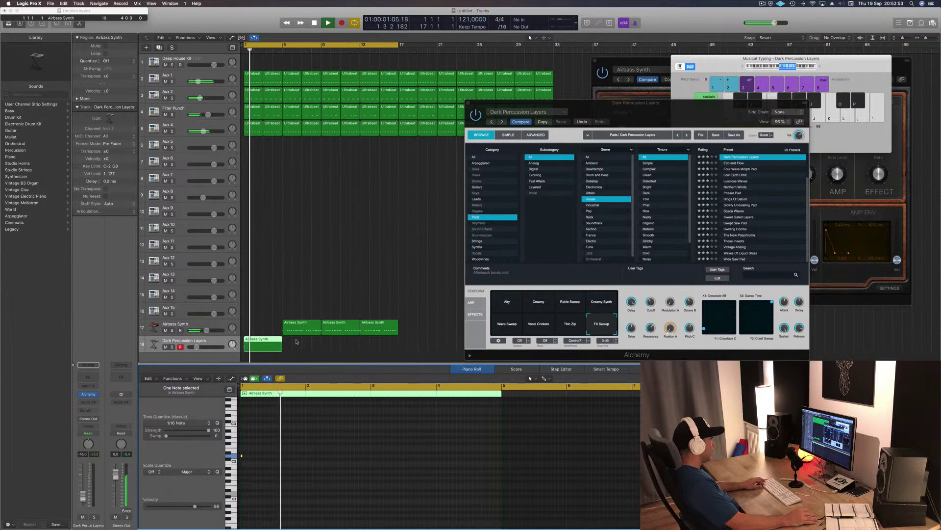
left_click_drag(260, 344, 258, 328)
- Stretch the pad region's single note to the full four bars and repeat the region up to bar 17
left_click(258, 346)
left_click_drag(243, 456, 502, 463)
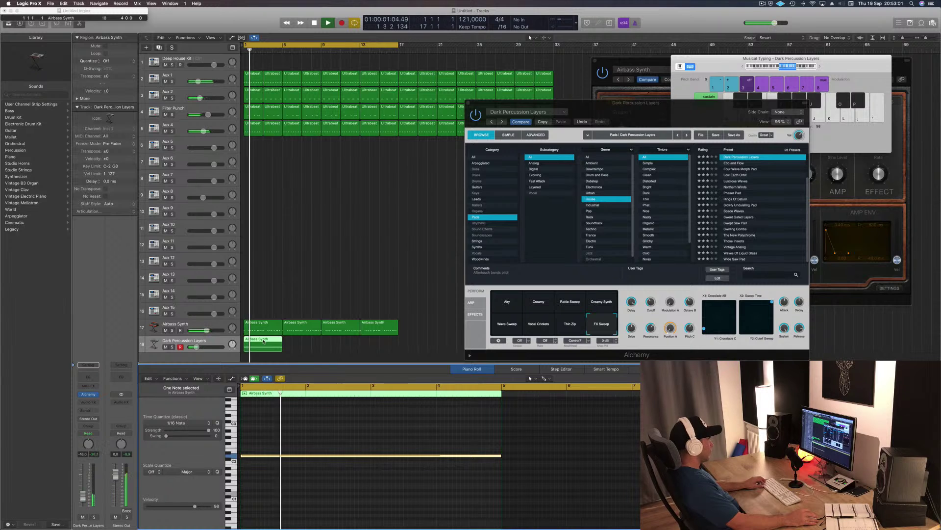
mouse_move(264, 341)
left_mouse_down()
mouse_move(344, 341)
mouse_move(255, 349)
left_mouse_up()
left_click(343, 344)
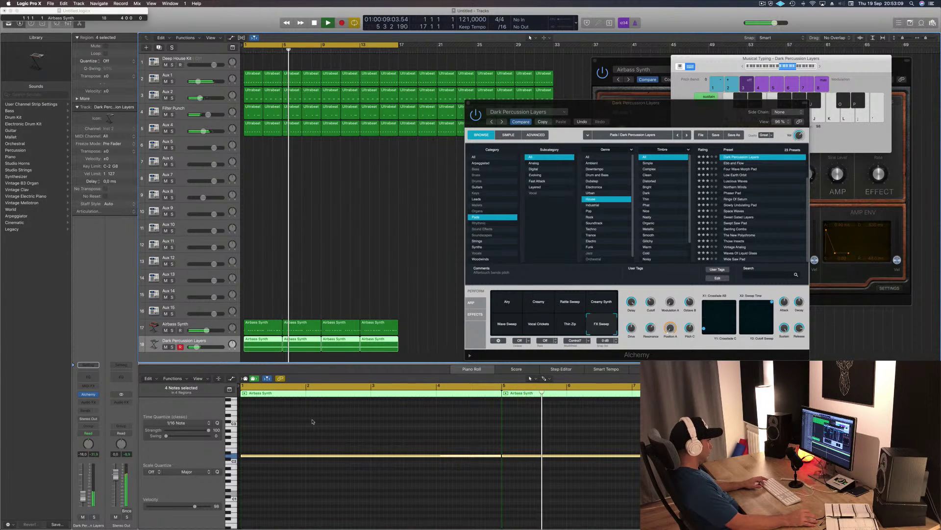
- Select the notes of all four Dark Percussion Layers regions and transpose them up one octave to D3
left_click(323, 356)
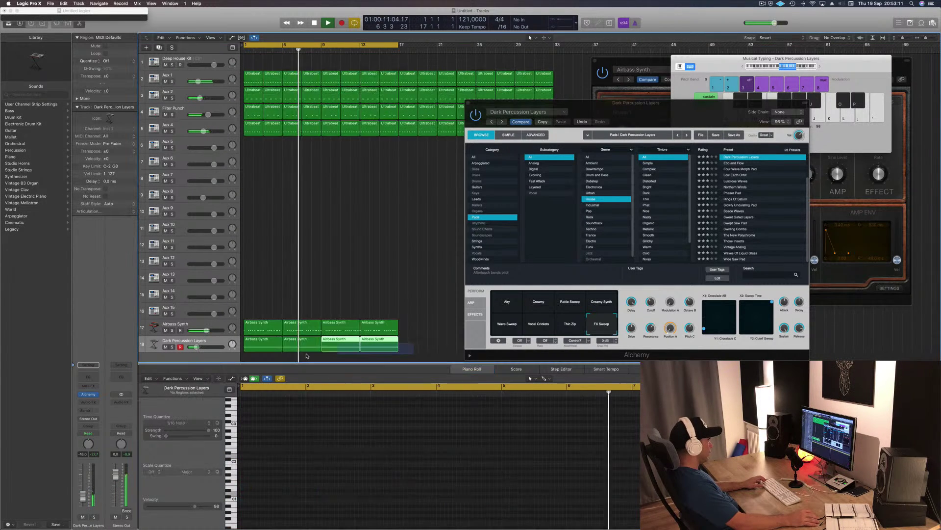
left_click_drag(322, 355, 255, 348)
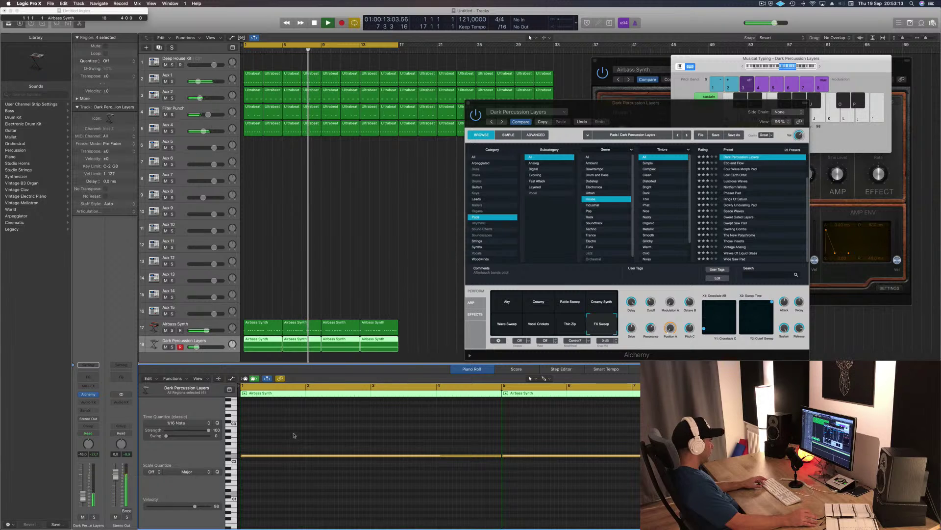
key("super+a")
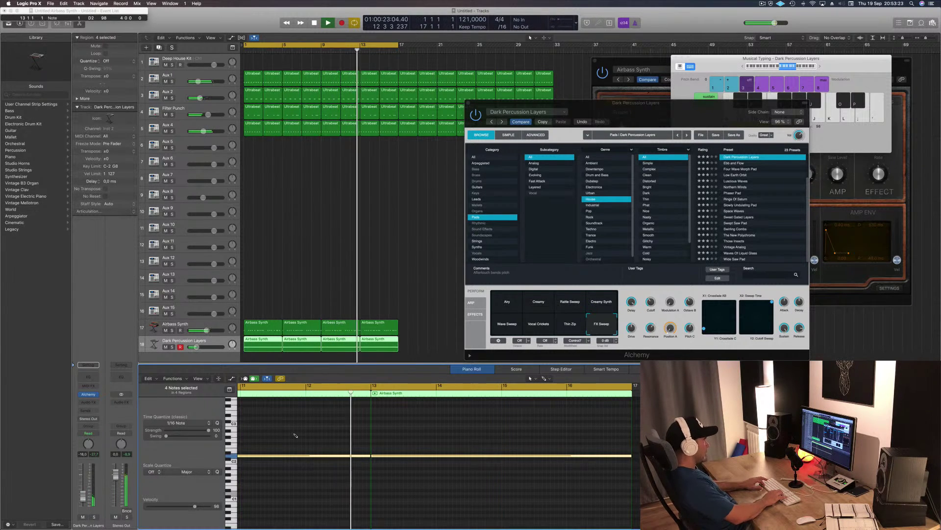
scroll(294, 435, "left", 3)
scroll(294, 435, "left", 3)
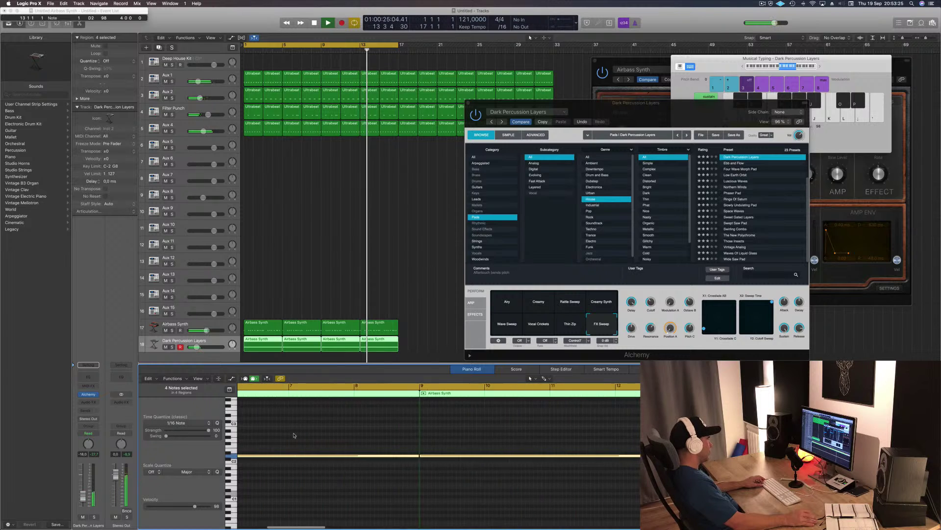
left_click_drag(294, 458, 293, 422)
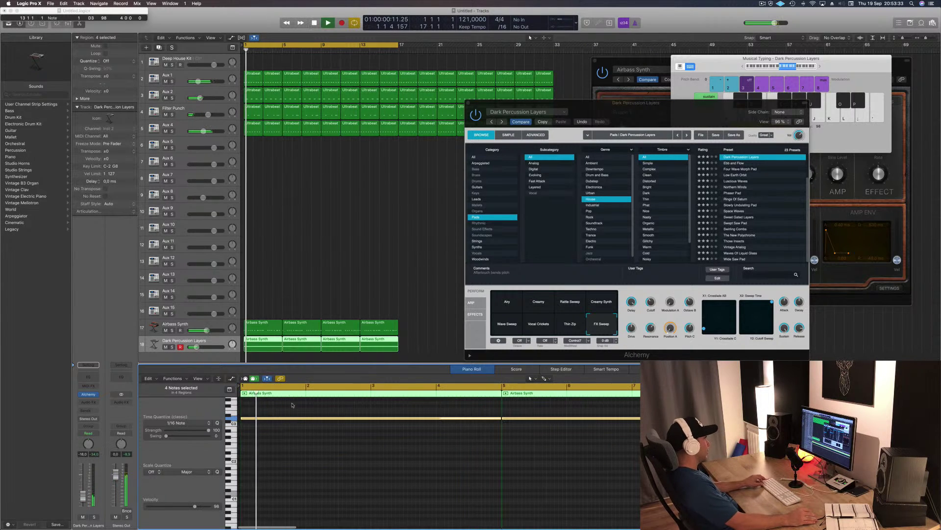
- Audition the Wave Sweep, Creamy, Rattle Sweep and Creamy Synth snapshots against the pad regions and choose Airy
left_click(287, 262, "ctrl+alt")
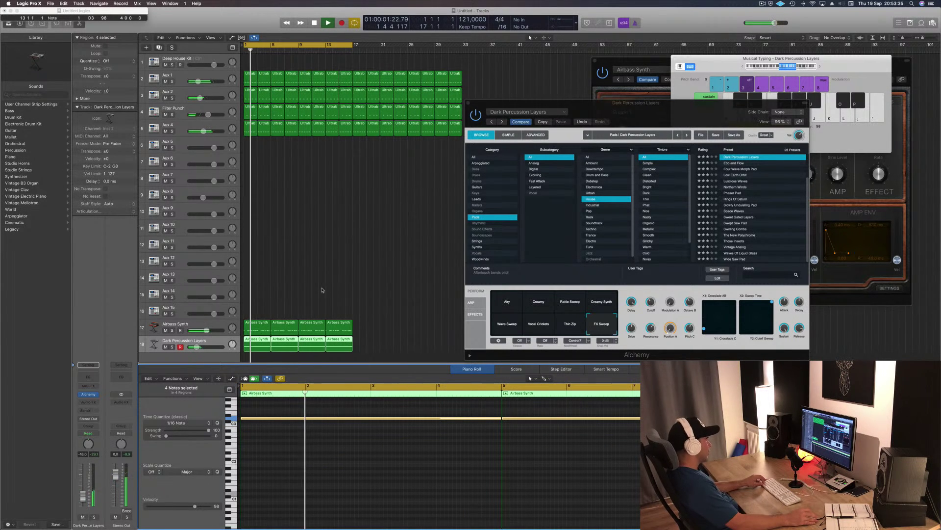
left_click(380, 312, "ctrl+alt")
left_click(363, 328)
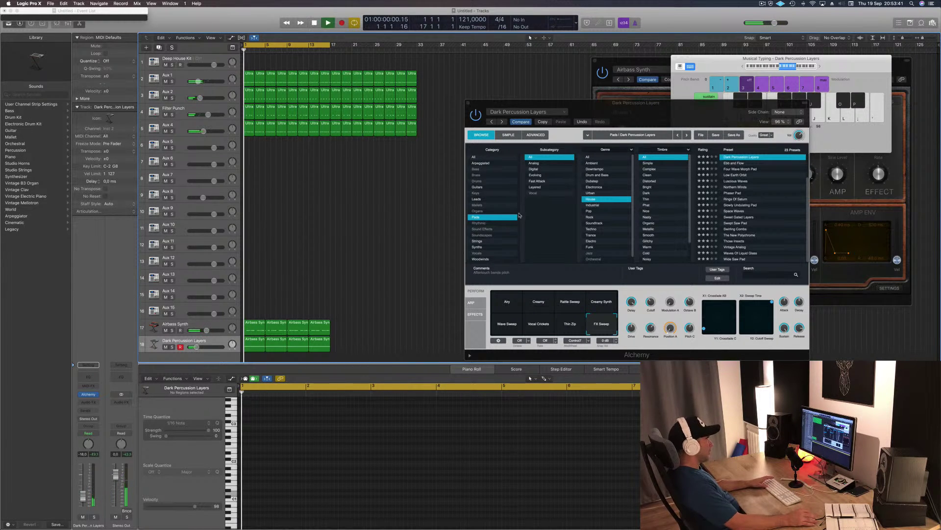
left_click(515, 303)
key("space")
mouse_move(655, 108)
left_mouse_down()
mouse_move(527, 156)
mouse_move(664, 108)
left_mouse_up()
left_click(517, 324)
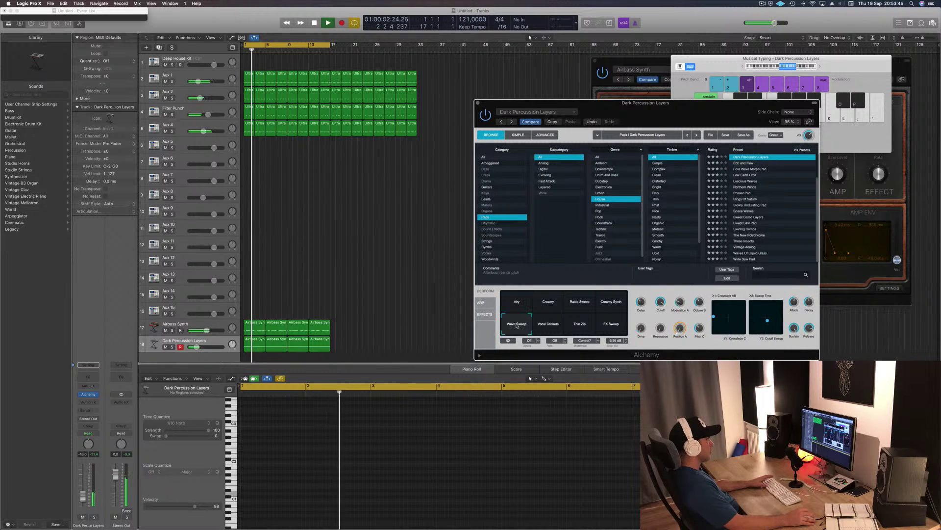
left_click(548, 307)
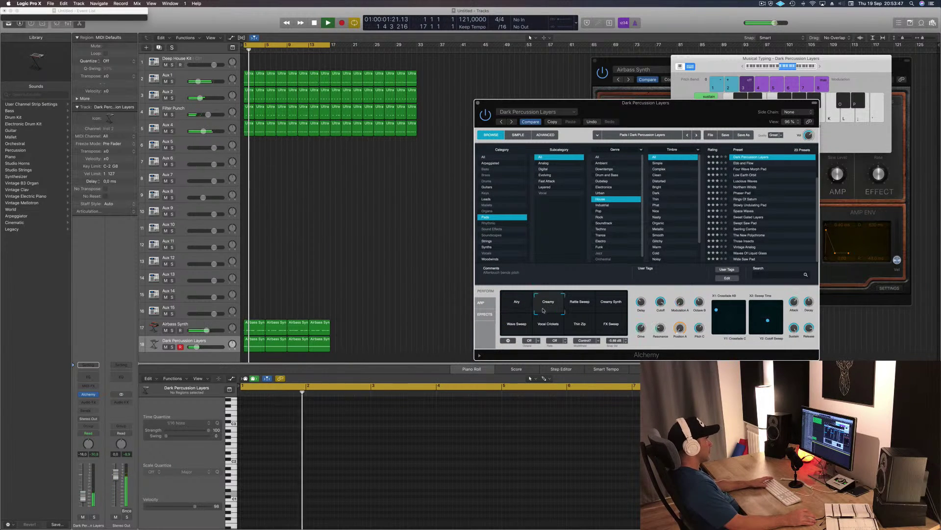
left_click(580, 307)
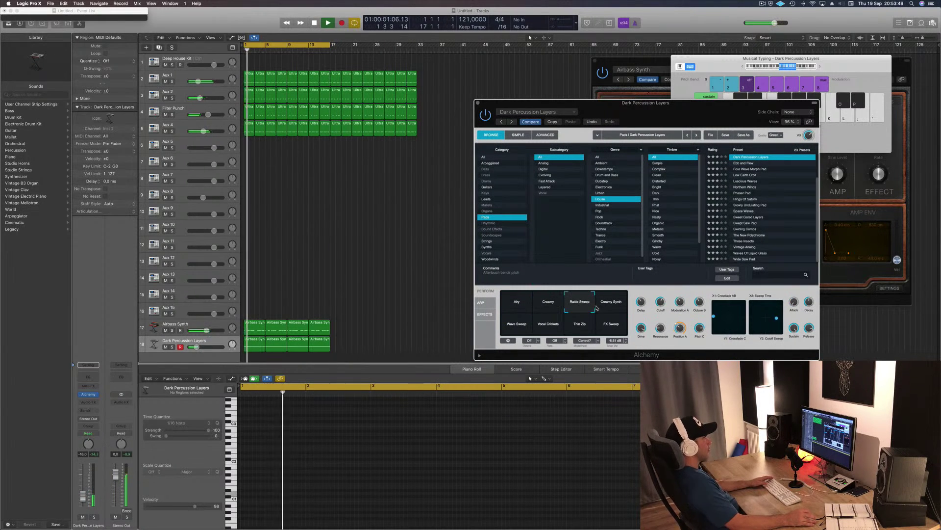
left_click(621, 304)
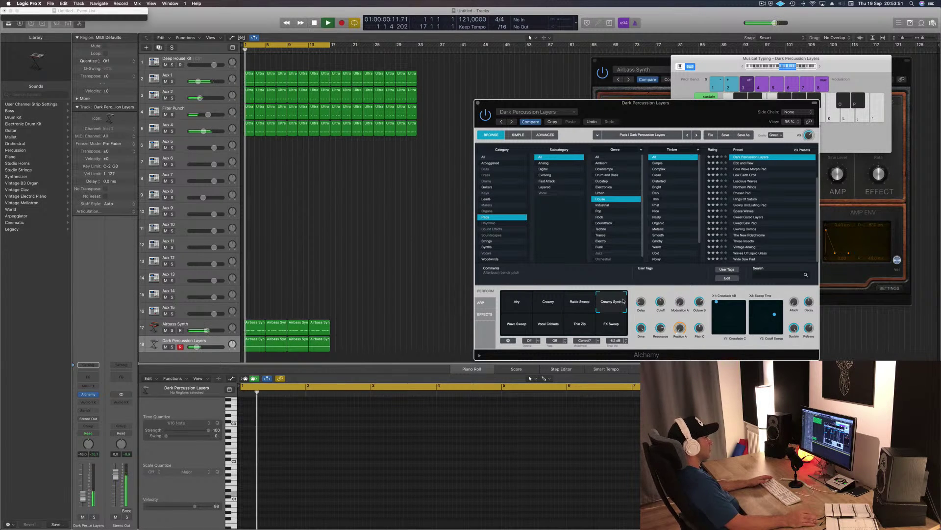
left_click(529, 306)
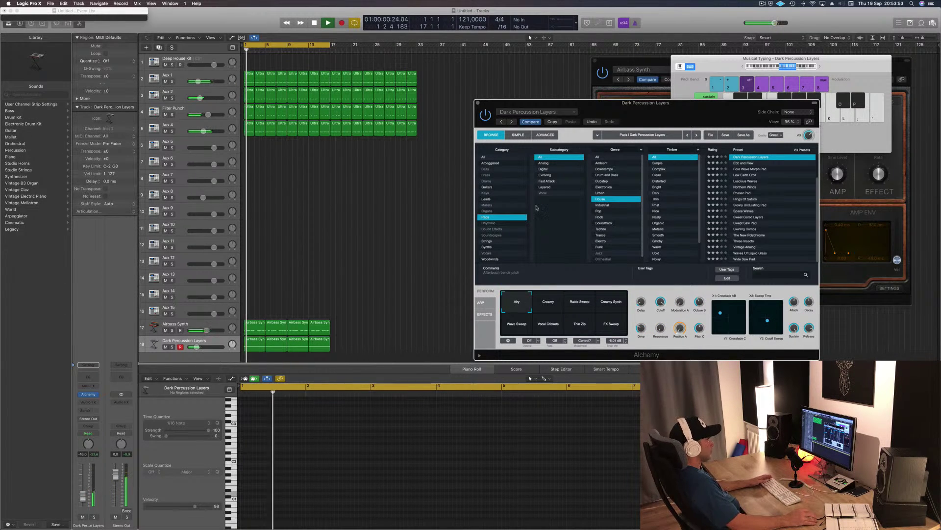
- Close the Alchemy window and lower the Dark Percussion Layers track volume during playback
left_click_drag(706, 105, 675, 86)
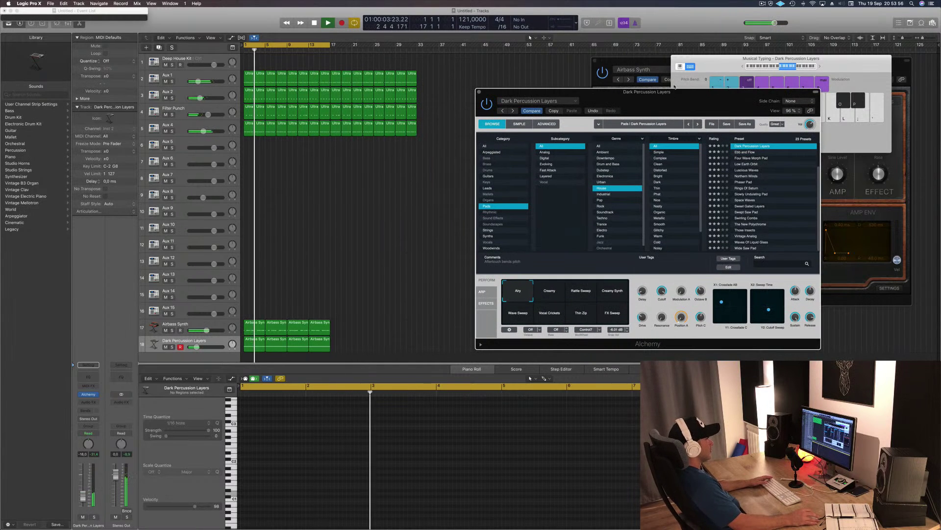
left_click(479, 93)
key("Return")
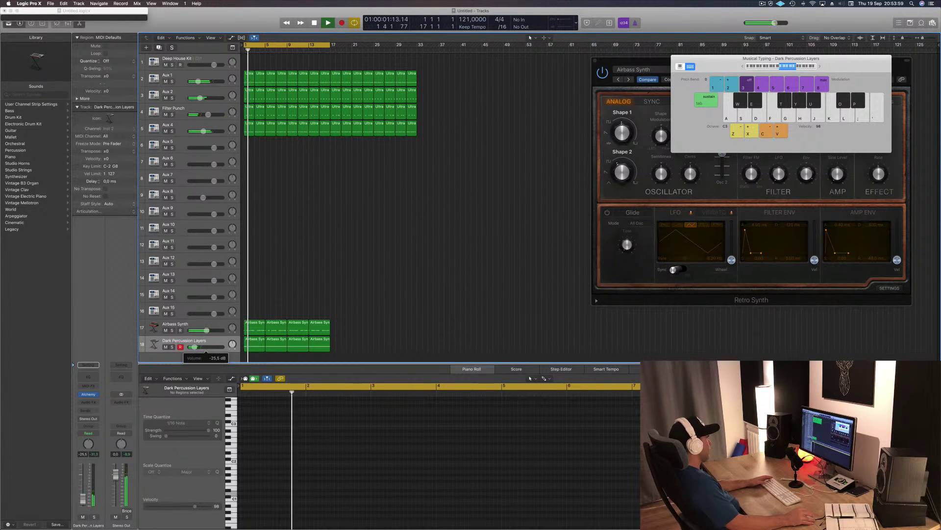
- Duplicate the Dark Percussion Layers track and copy its four regions onto the new track
left_click(194, 343)
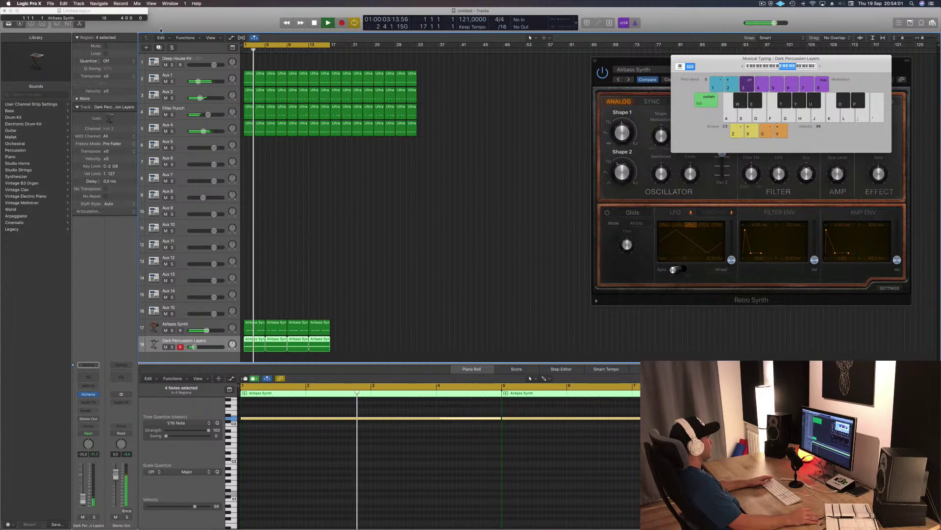
key("super+d")
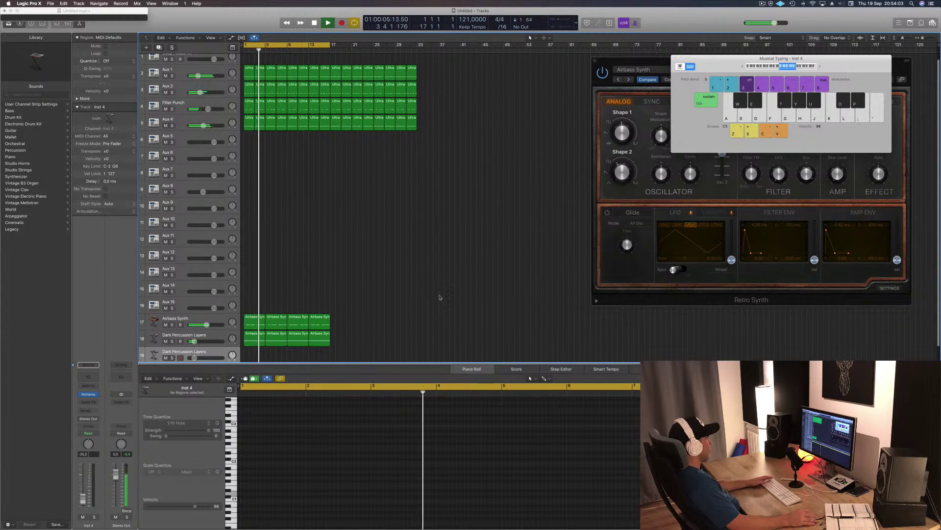
left_click_drag(357, 325, 265, 353)
- Open the duplicate track's Alchemy, try the Vocal Crickets snapshot and raise the track's volume during playback
key("Return")
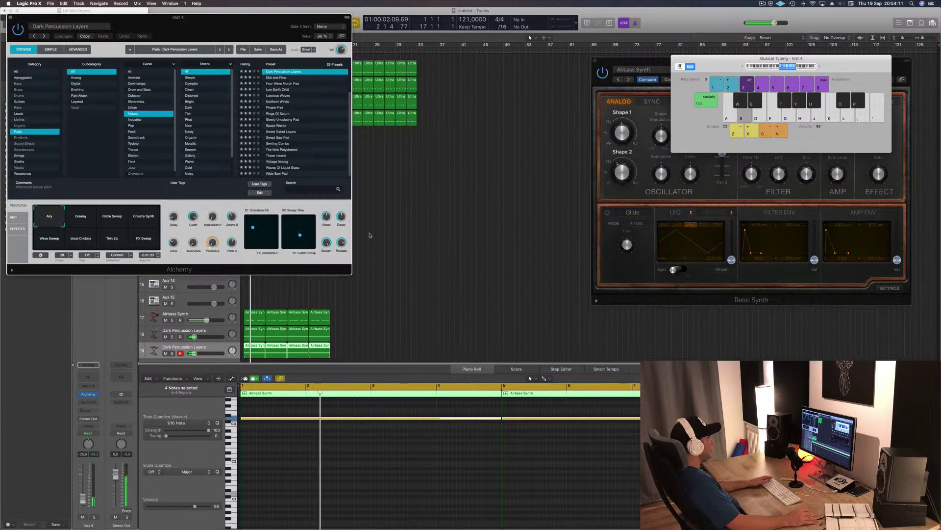
left_click_drag(237, 35, 625, 120)
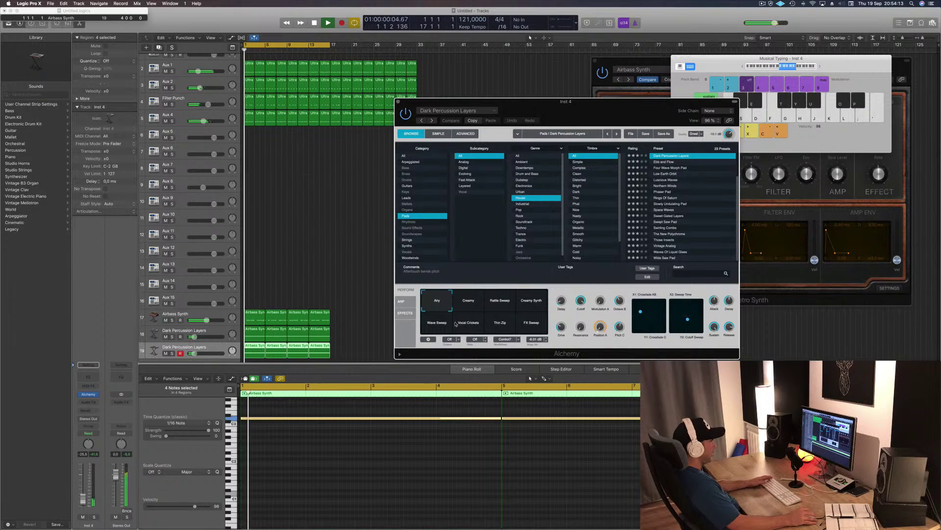
left_click(474, 324)
key("space")
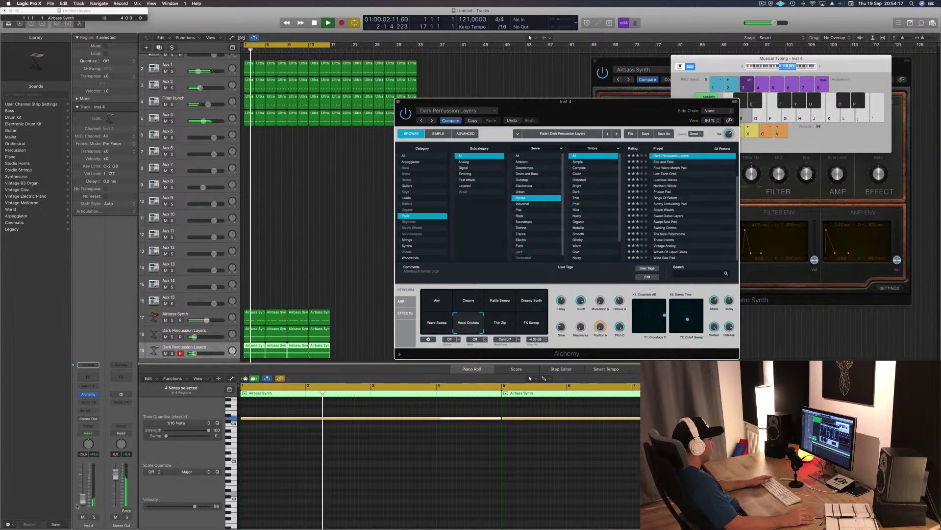
left_click_drag(84, 502, 85, 498)
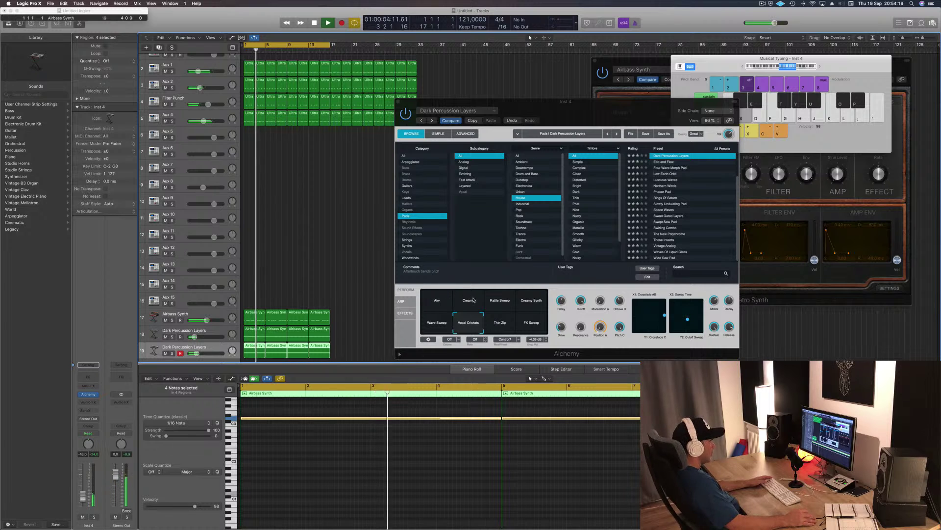
- Audition the Thin Zip snapshot on the duplicate pad track, choose FX Sweep and move the Alchemy window aside
left_click(503, 322)
left_click(538, 325)
left_click_drag(614, 121, 651, 142)
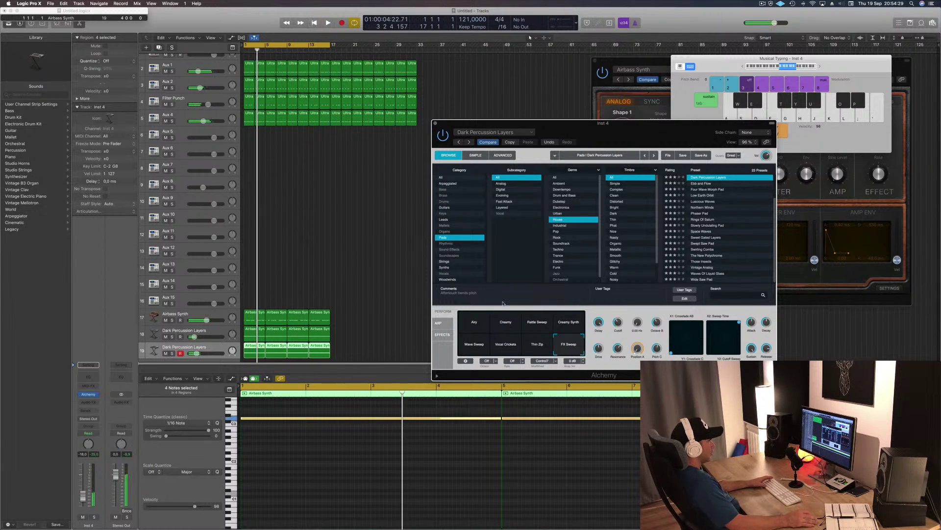
- Audition the Low Earth Orbit, Luscious Waves, Phaser Pad and Swirling Combs presets in the duplicate pad track's Alchemy during playback
left_click(706, 196)
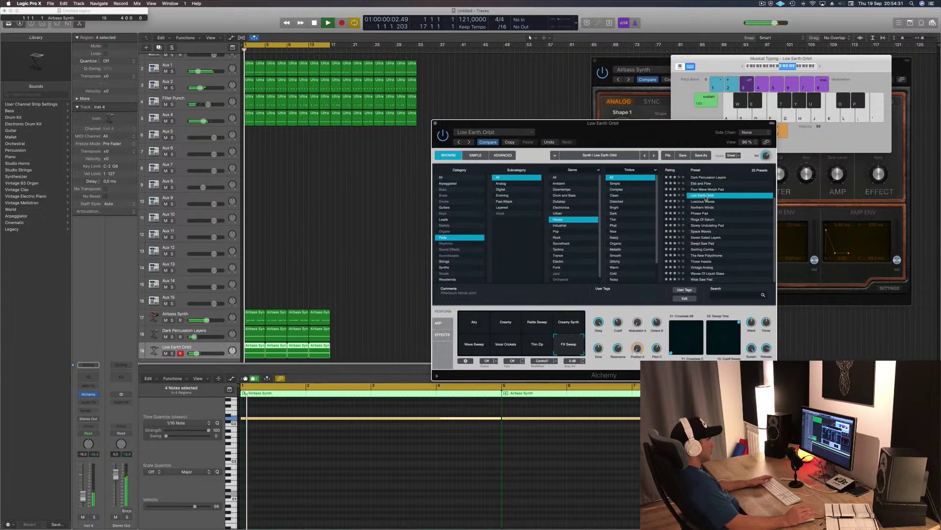
left_click(703, 201)
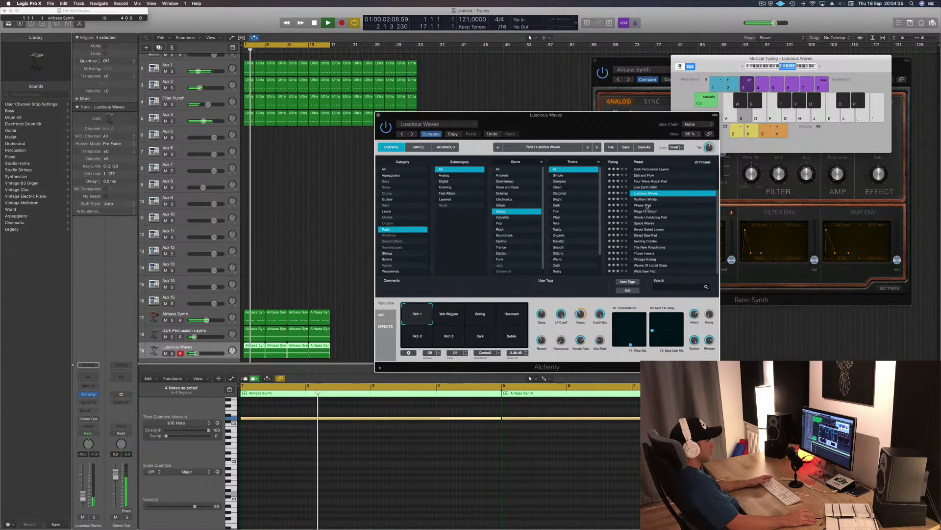
left_click(646, 205)
left_click(654, 242)
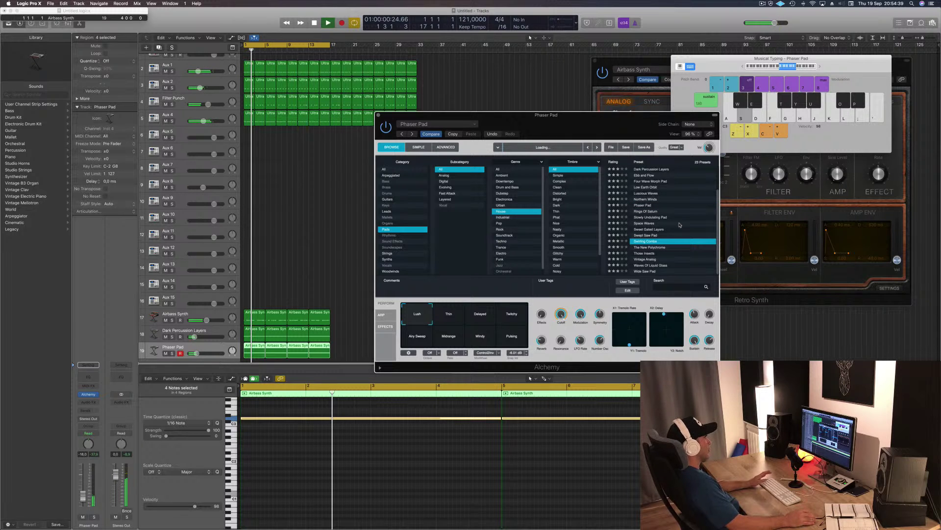
key("space")
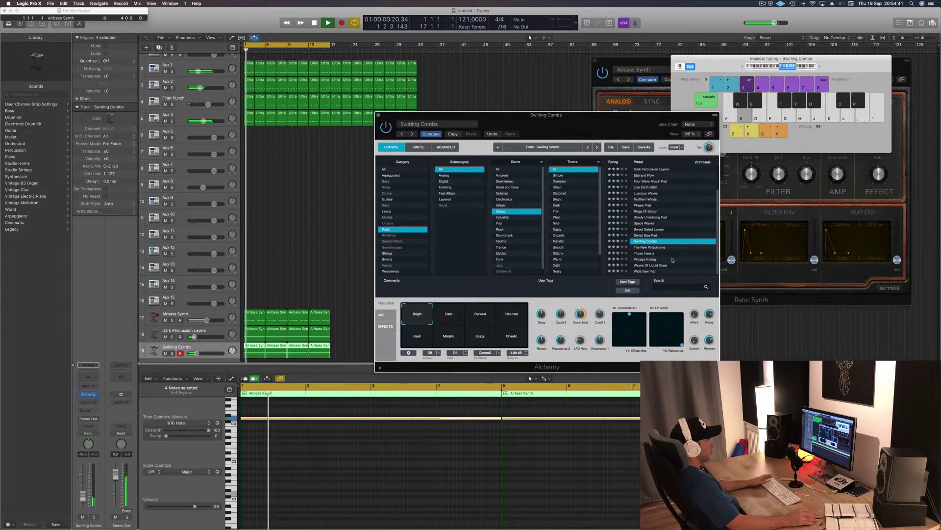
- Load the Wide Saw Pad preset on the duplicate track and delete the four copied regions from it
left_click(650, 272)
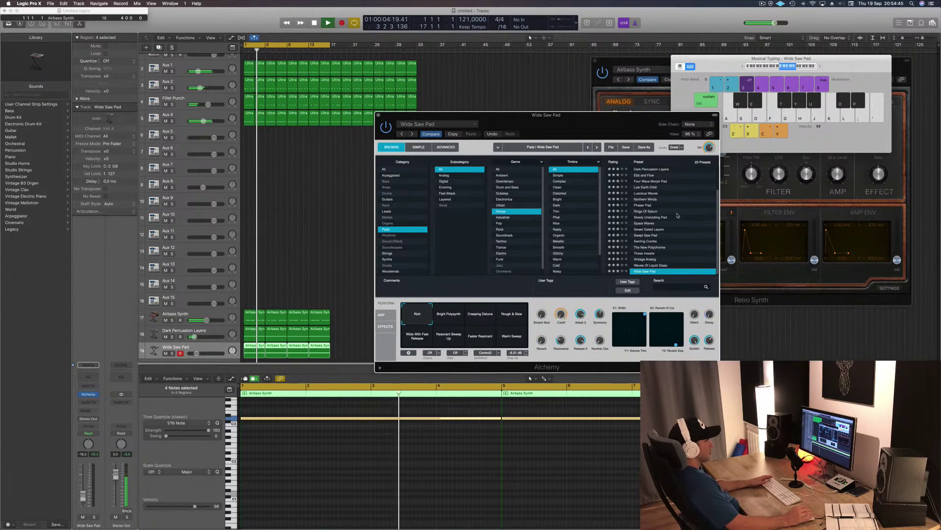
left_click_drag(376, 115, 444, 75)
key("super+w")
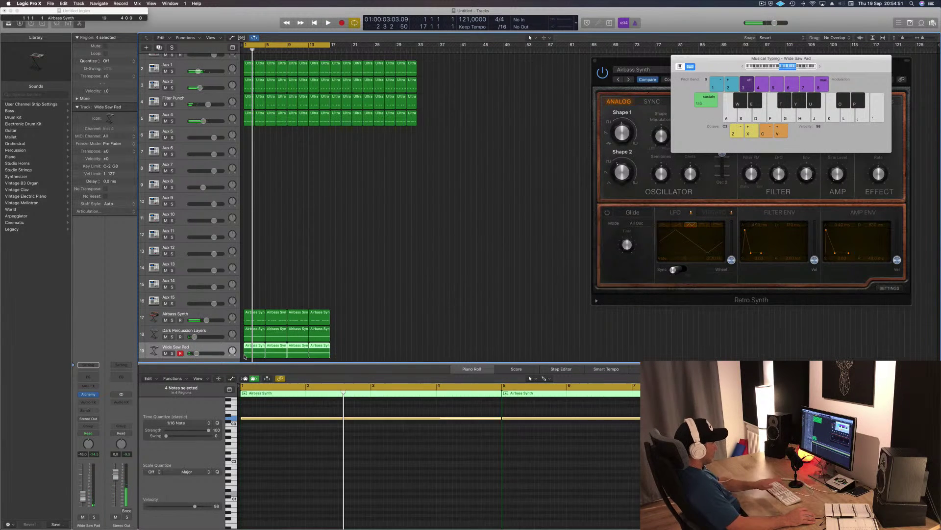
key("Delete")
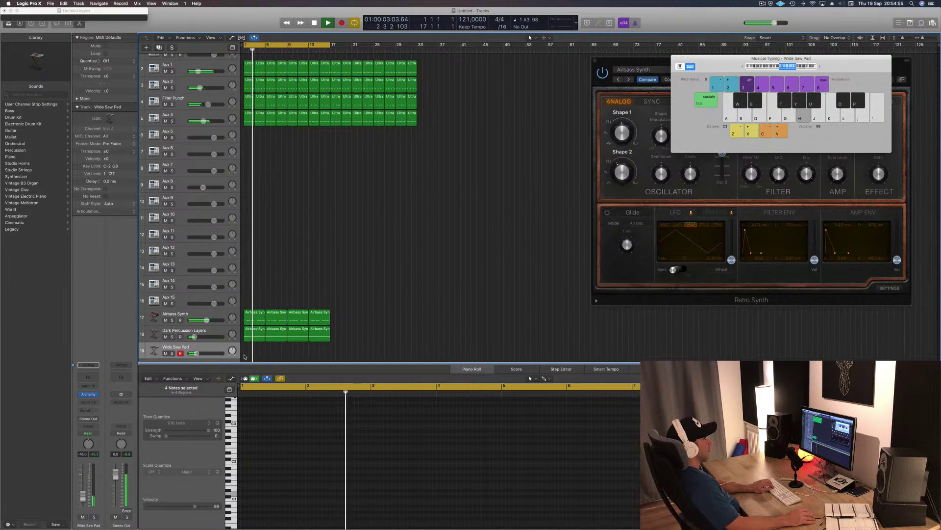
- Try out notes for the Wide Saw Pad over the looping track with Musical Typing, also one octave lower
key("h")
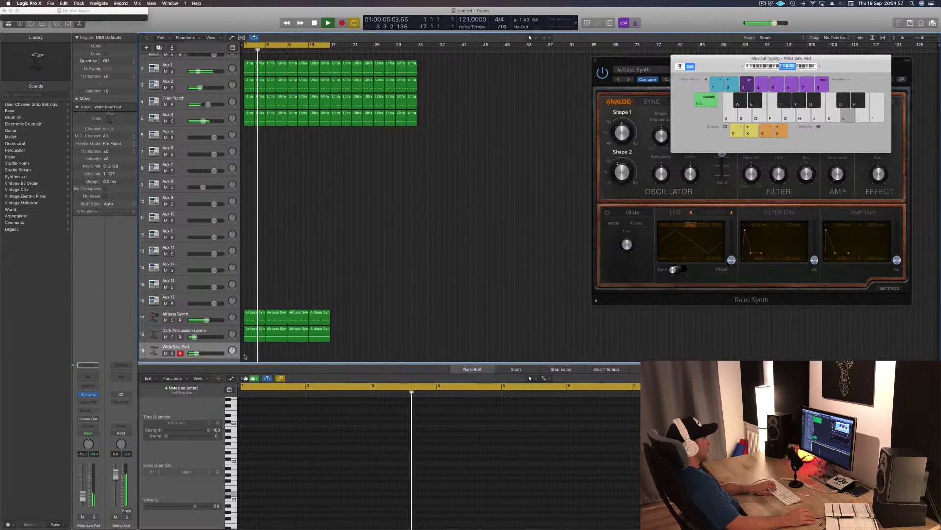
key("k")
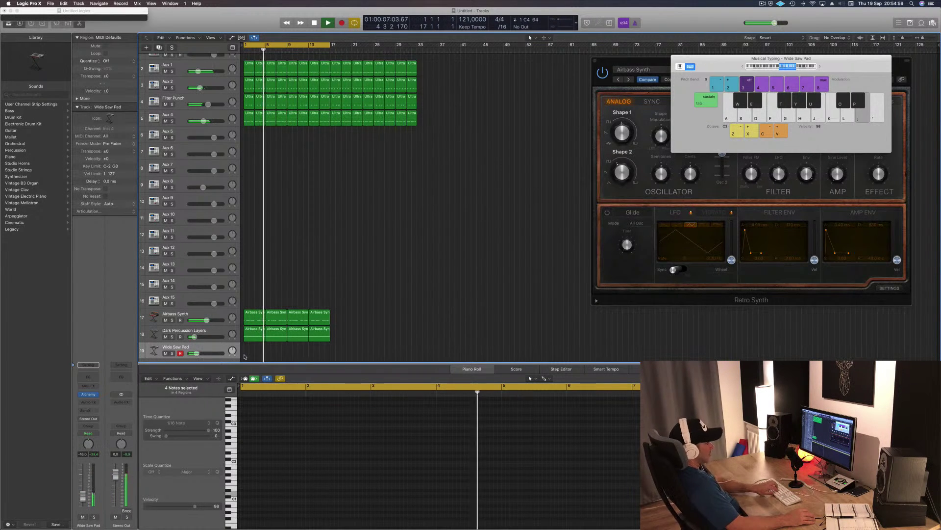
key("apostrophe")
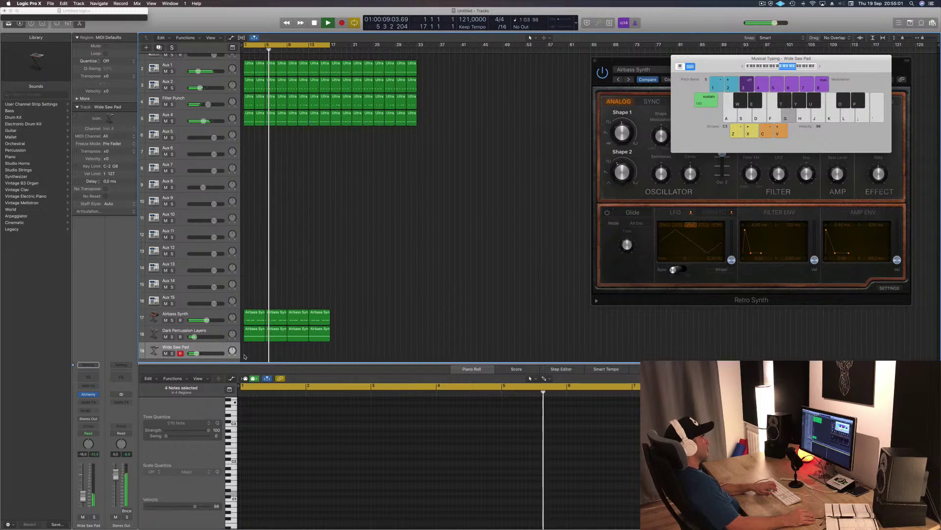
key("g")
key("d")
key("a")
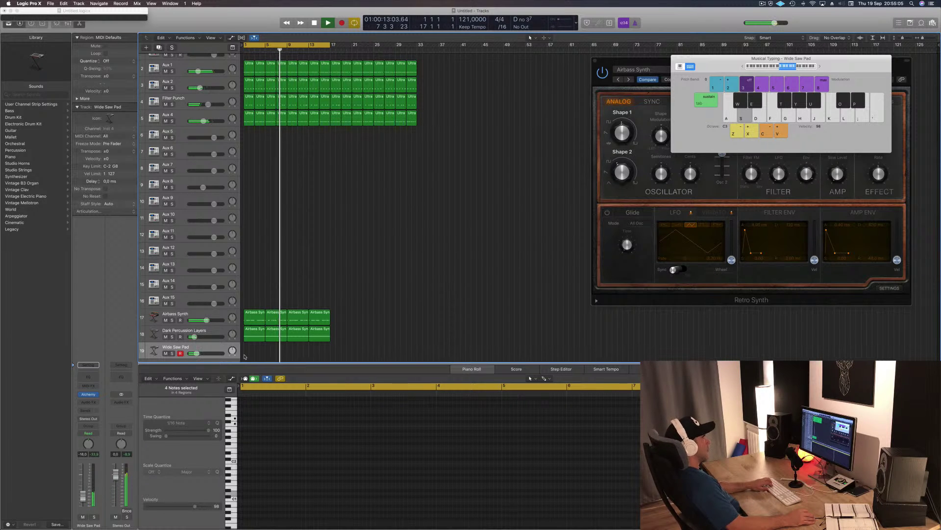
key("a")
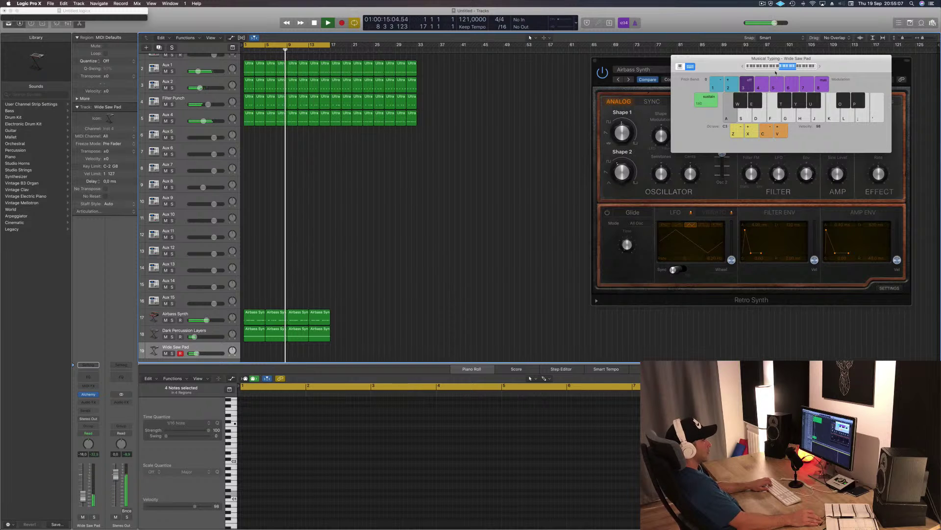
key("d")
key("f")
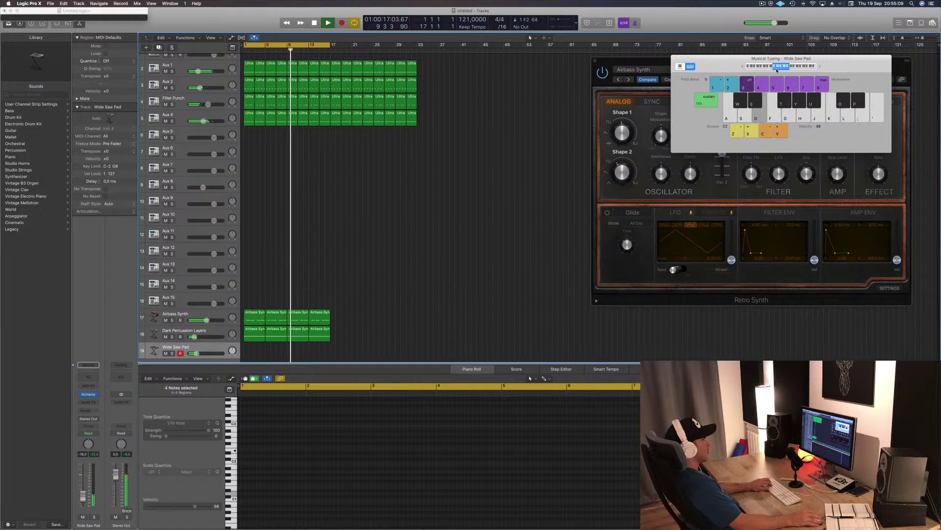
key("g")
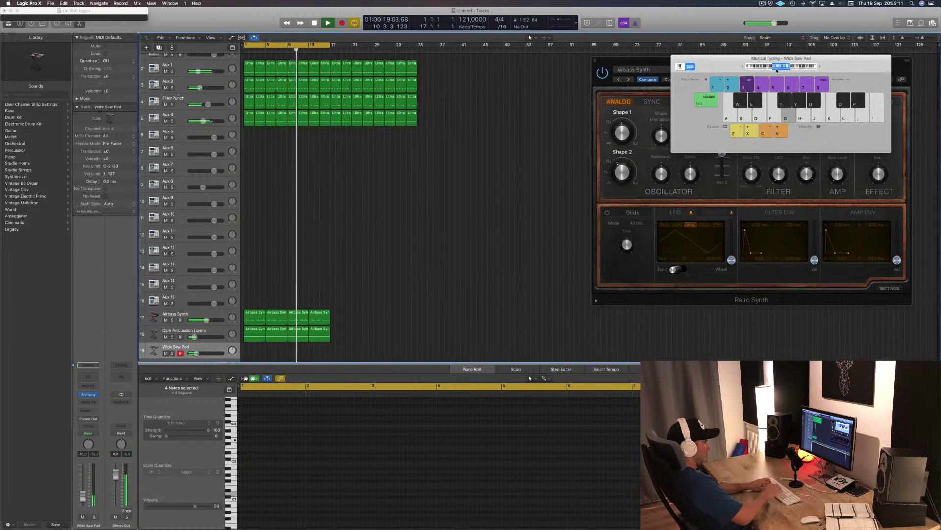
key("a")
- Lower the Musical Typing octave to C1 and raise the Wide Saw Pad track's volume while trying notes
left_click_drag(777, 70, 768, 70)
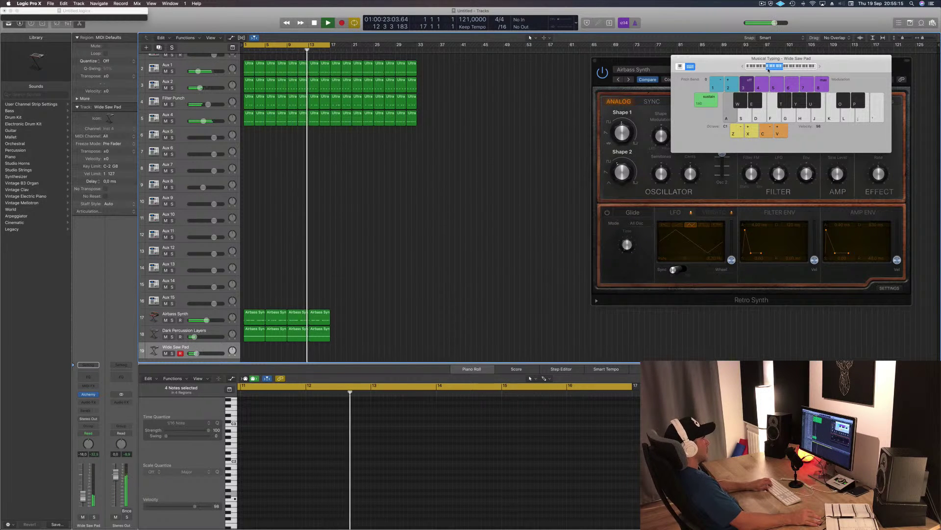
key("d")
left_click_drag(83, 497, 83, 493)
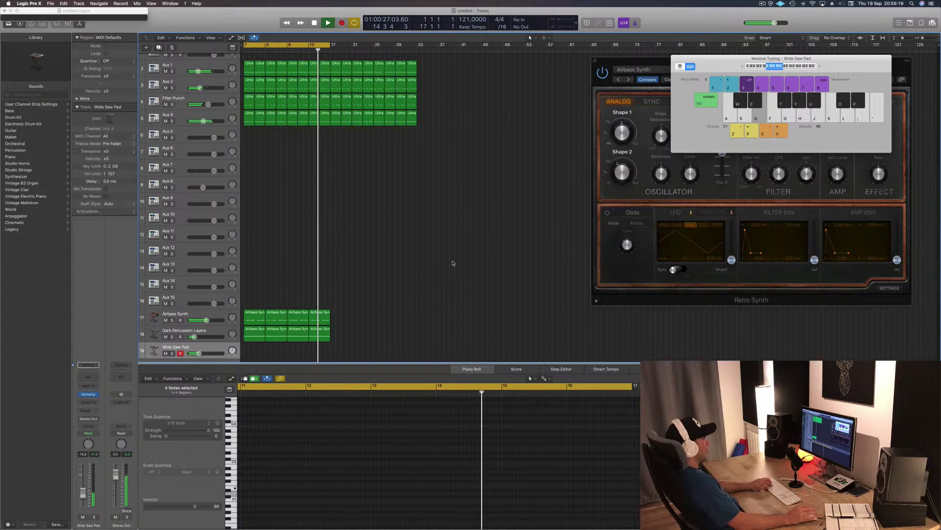
key("d")
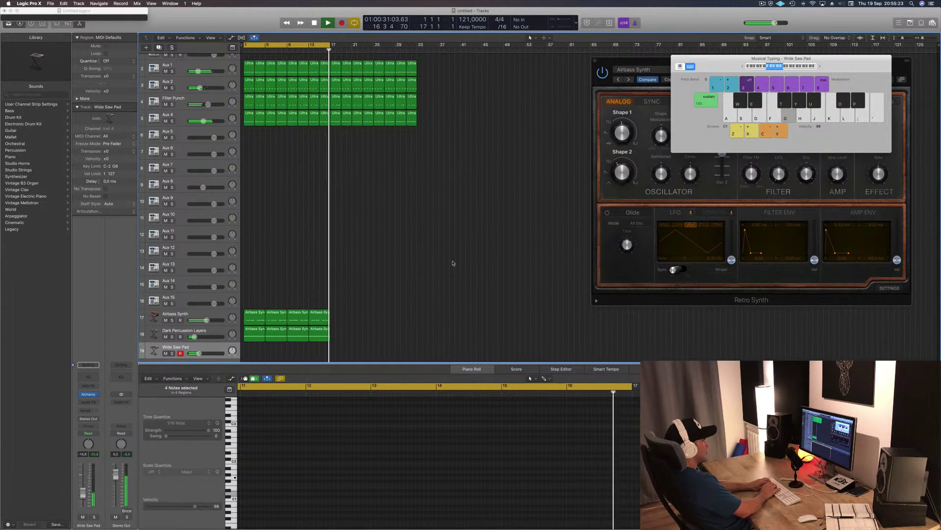
key("j")
key("h")
- Record a take of long low pad notes on the Wide Saw Pad track over the cycled bars
key("r")
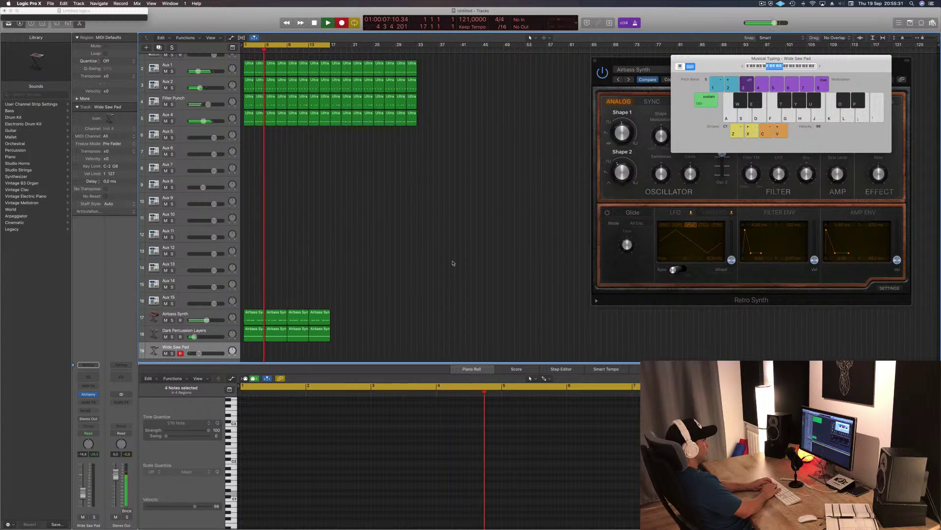
key("d")
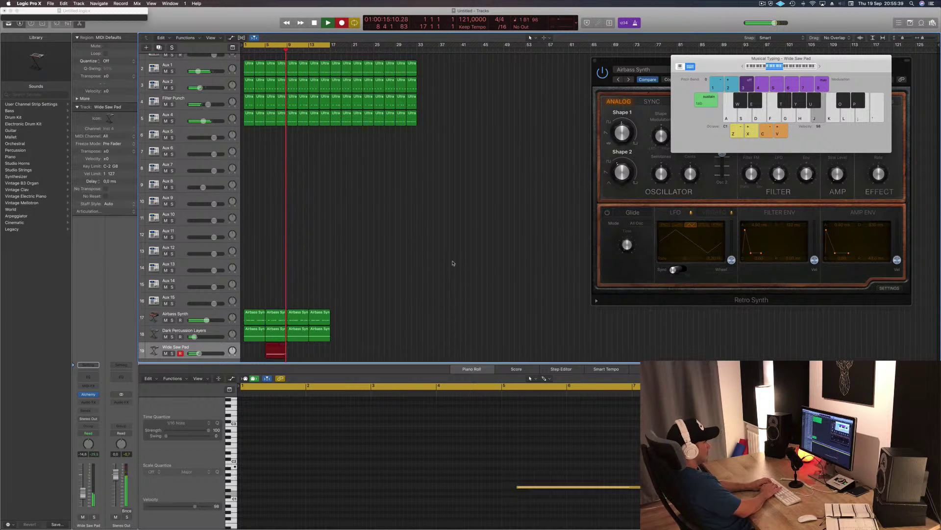
key("h")
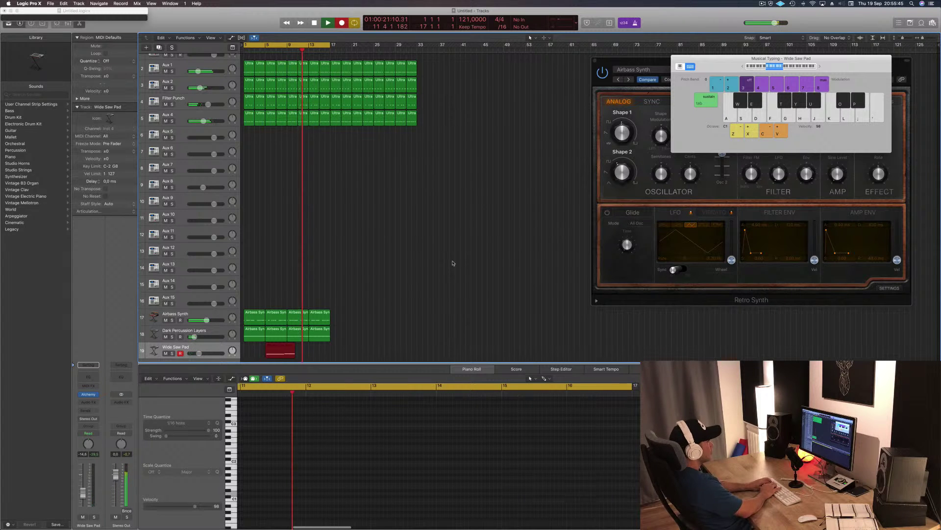
key("d")
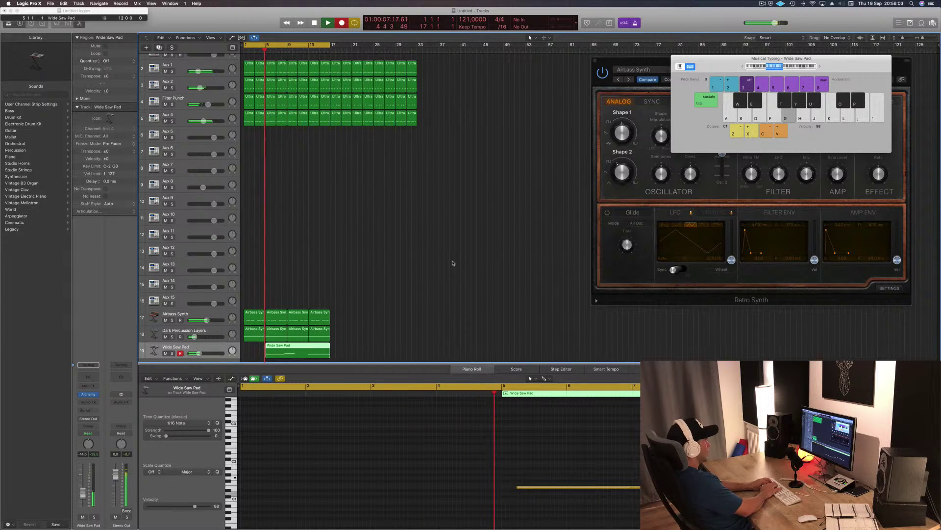
key("h")
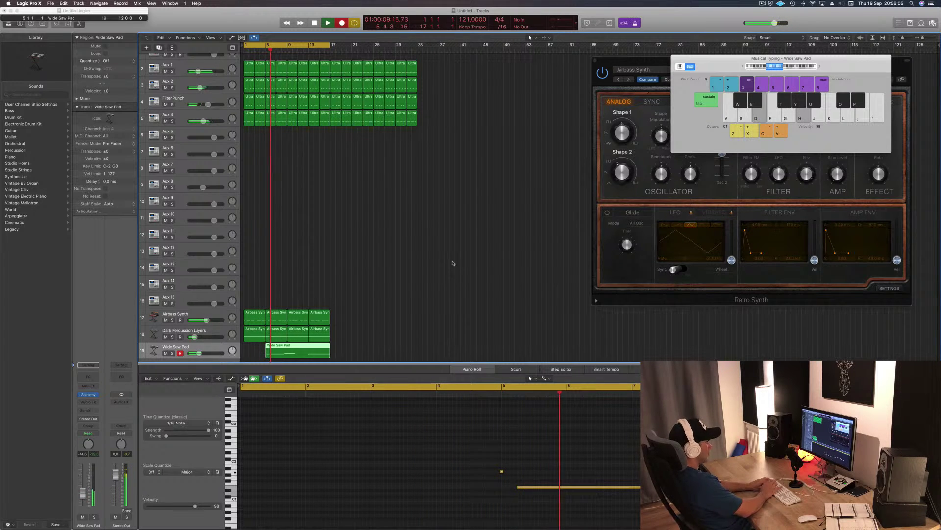
key("Return")
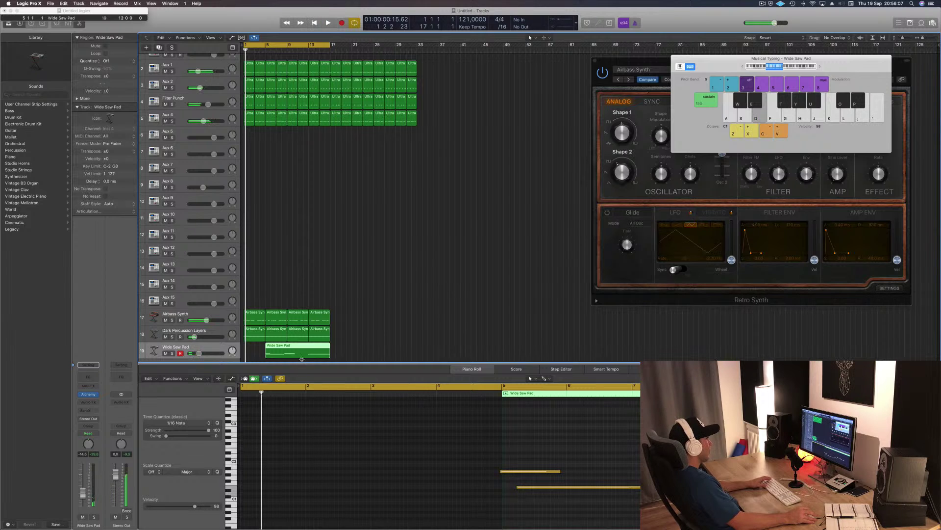
- Split the recorded Wide Saw Pad region at bar 13, splitting crossing notes, and delete the part before the cut
left_click(301, 348)
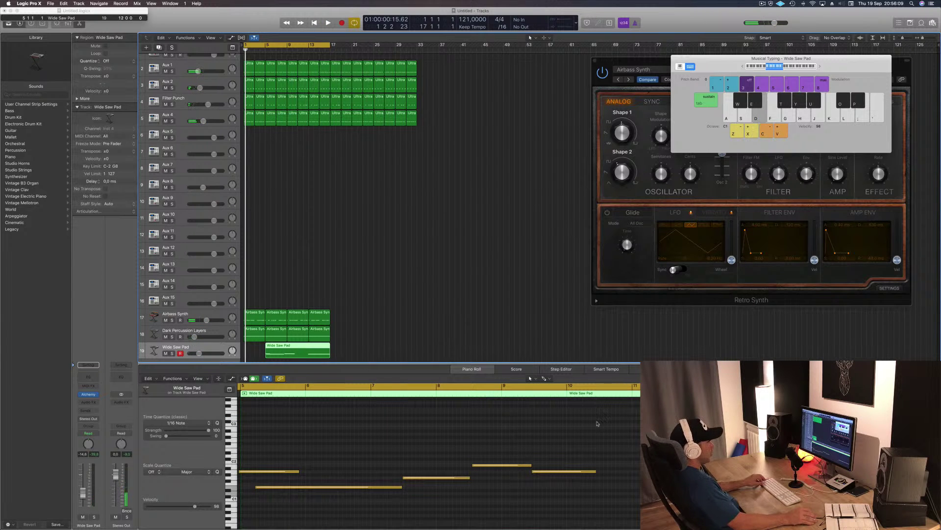
scroll(430, 442, "down", 3)
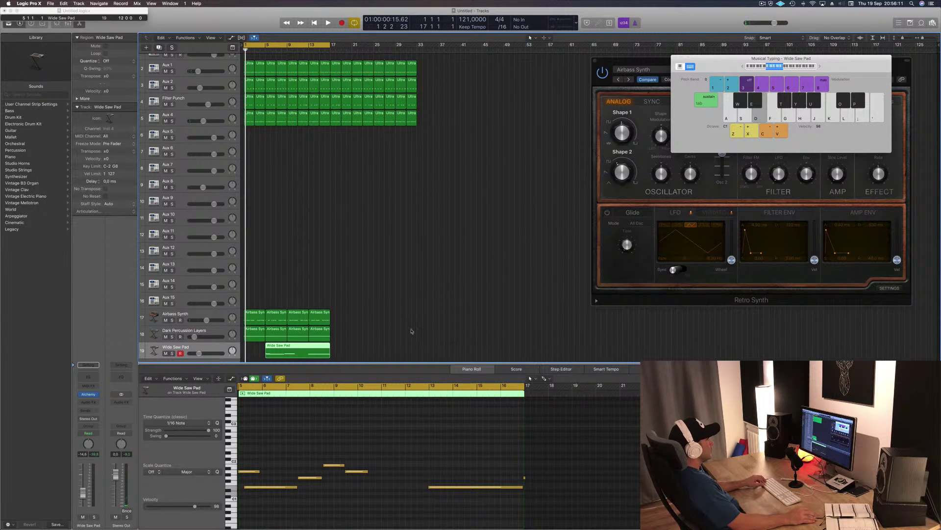
left_click(306, 346, "super")
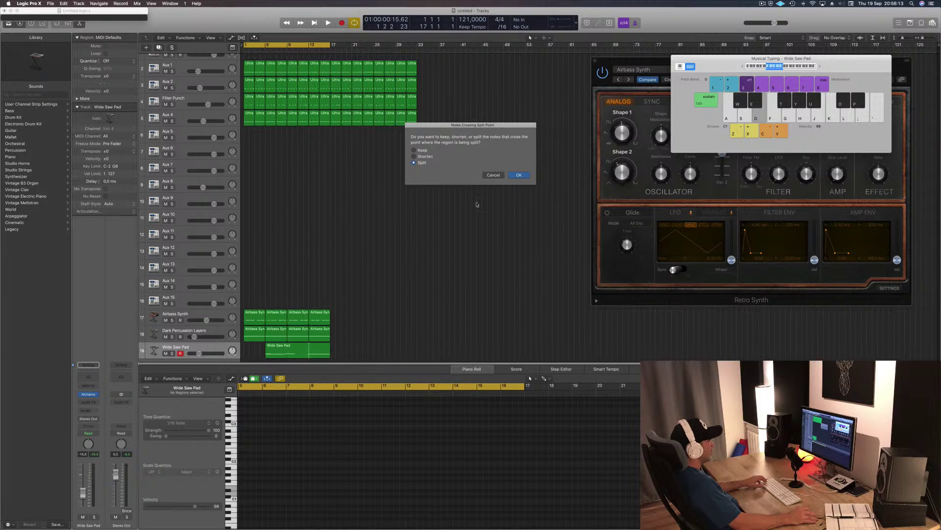
left_click(518, 176)
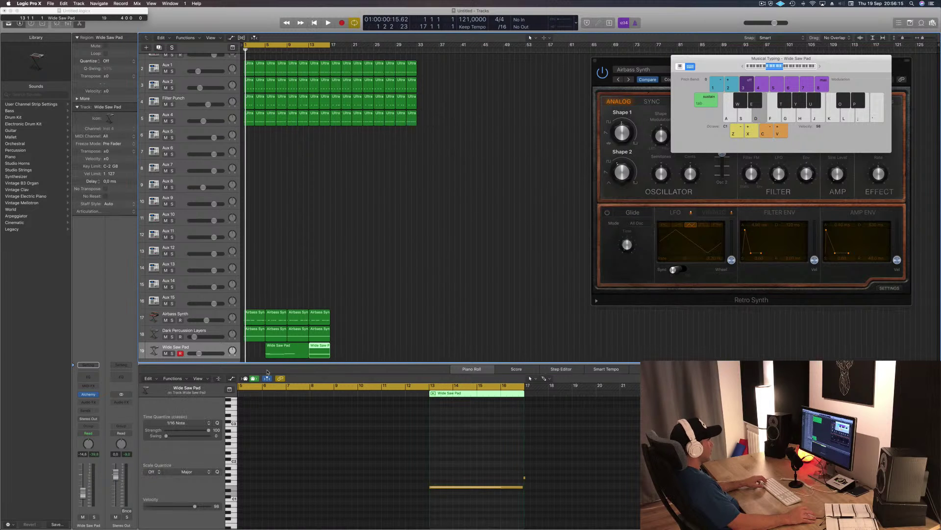
left_click(303, 350)
key("Delete")
- Place the remaining region at bar 1 with an eight-bar length and copy its long note to bar 5 at a higher pitch
left_click_drag(319, 350, 286, 354)
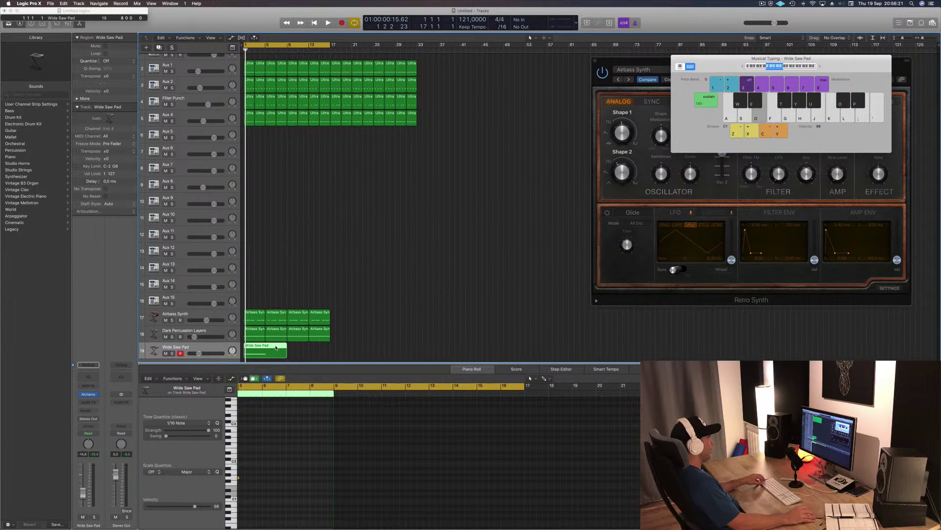
left_click_drag(240, 487, 330, 480)
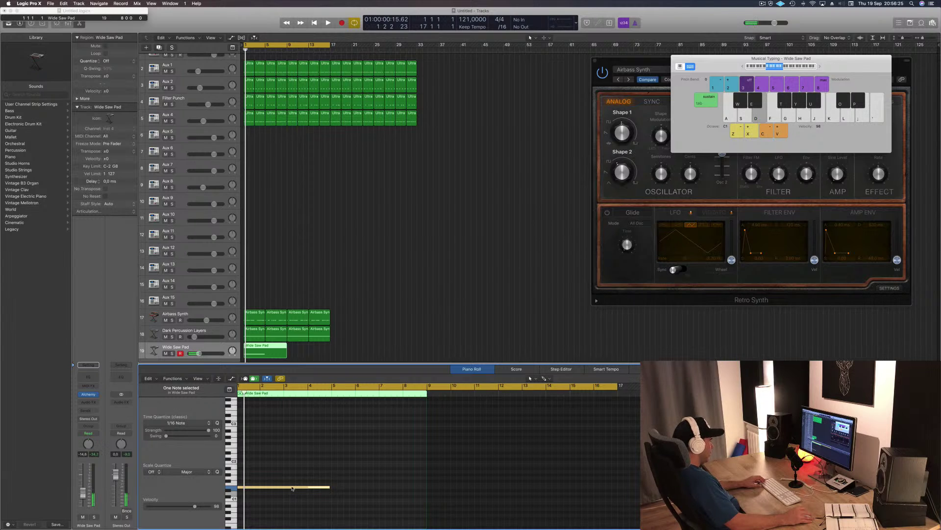
mouse_move(296, 487)
left_mouse_down()
mouse_move(360, 484)
mouse_move(387, 469)
mouse_move(389, 482)
left_mouse_up()
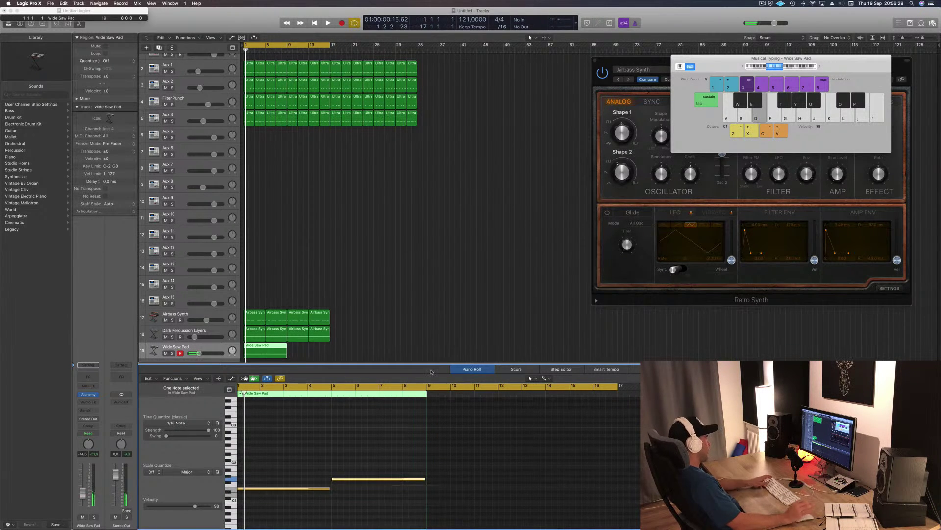
- Play the track and copy the eight-bar Wide Saw Pad region to bar 9
key("space")
left_click(426, 284)
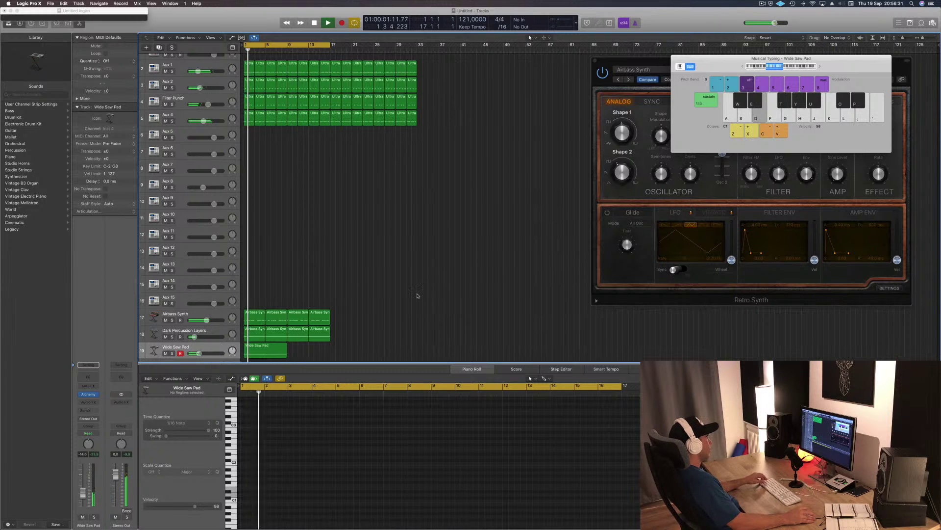
left_click(265, 350)
left_click_drag(265, 351, 309, 358)
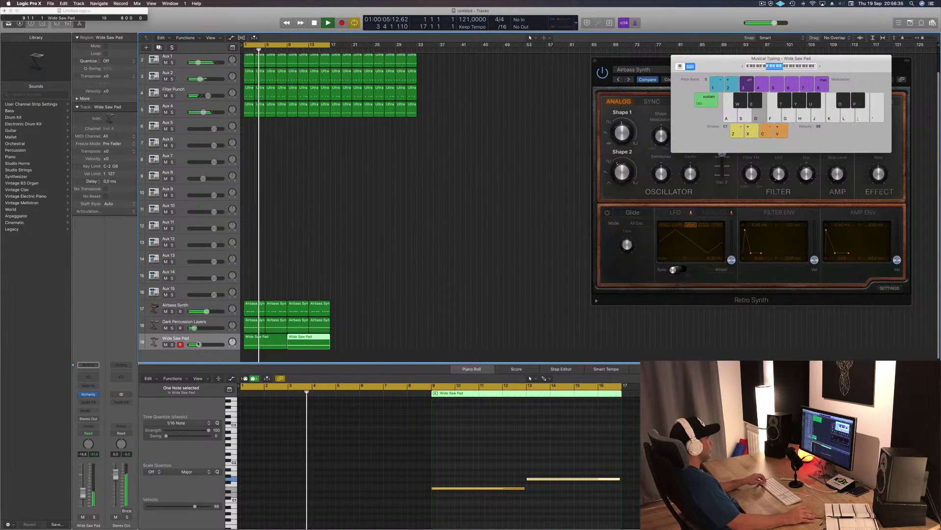
- Select both Wide Saw Pad regions and add sends to Bus 1, Bus 2 and Bus 3 on that track
left_click(202, 338)
left_click(87, 410)
mouse_move(96, 424)
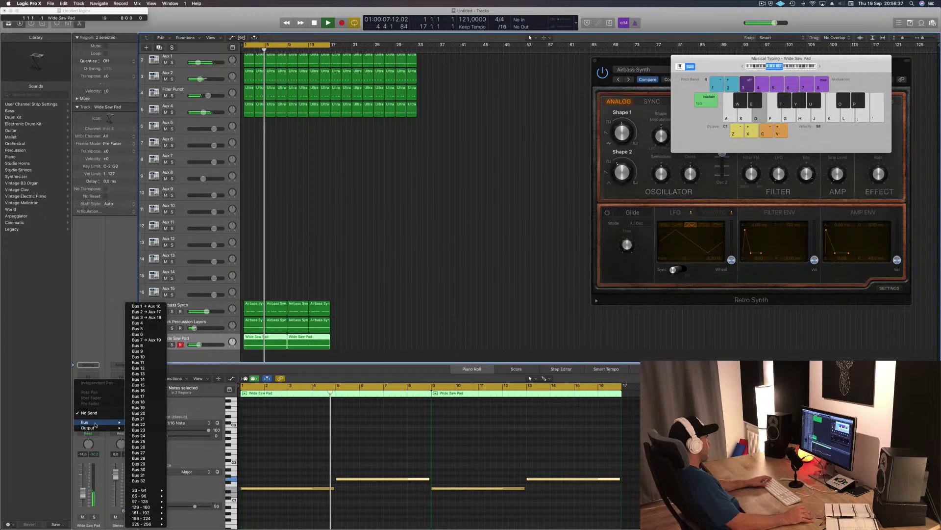
left_click(146, 306)
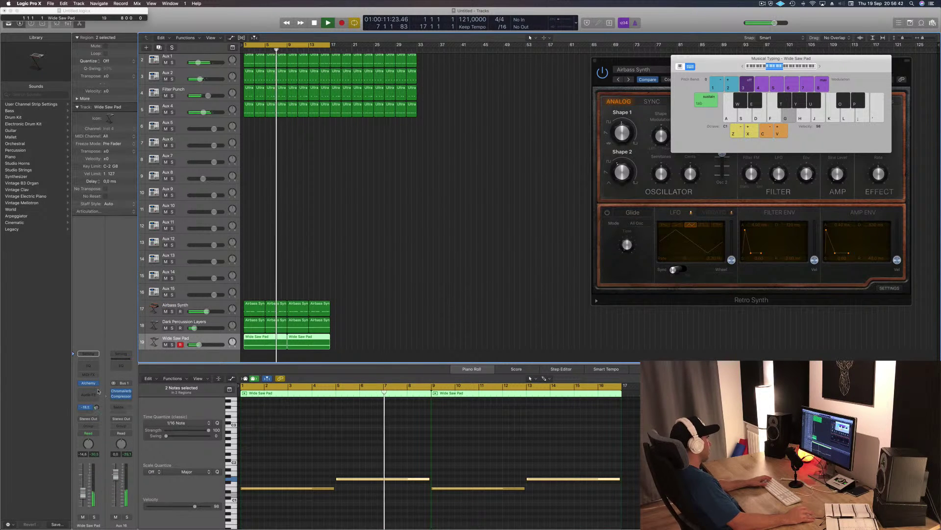
left_click(87, 414)
mouse_move(87, 422)
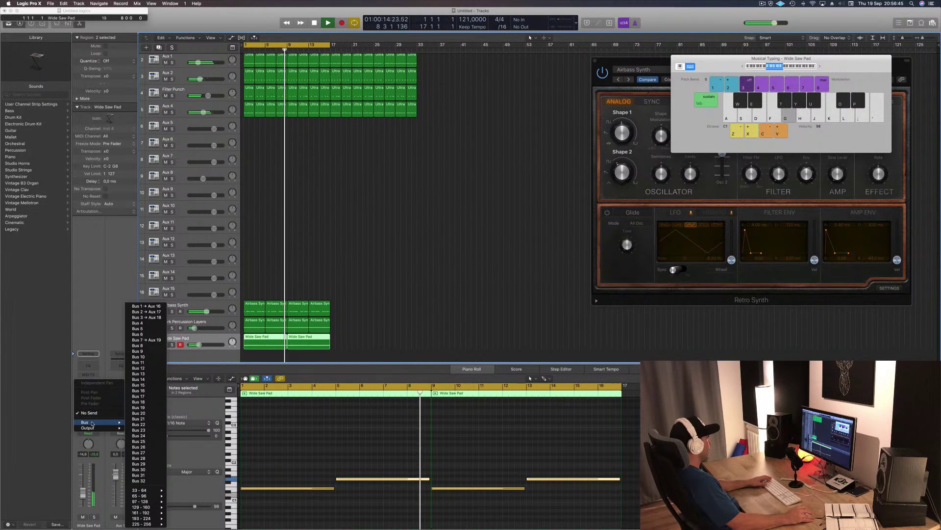
left_click(157, 312)
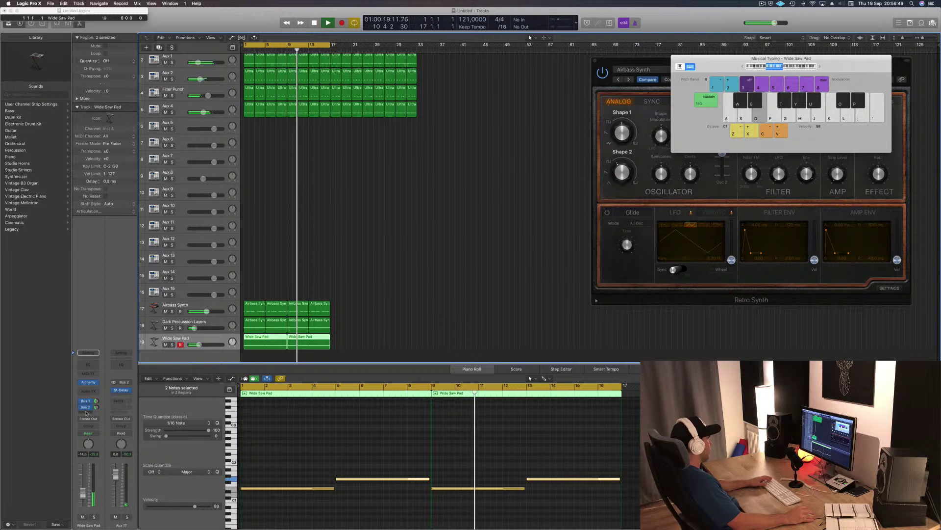
left_click(88, 413)
mouse_move(87, 422)
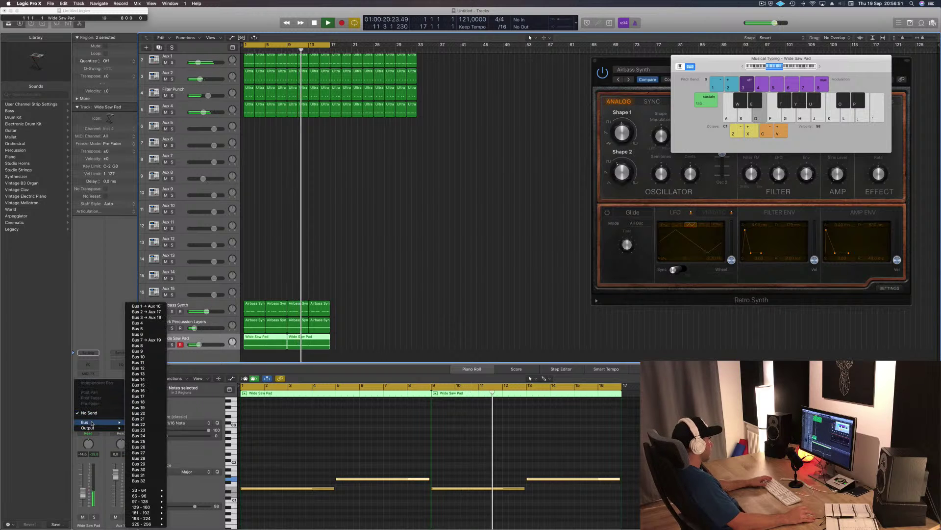
left_click(145, 317)
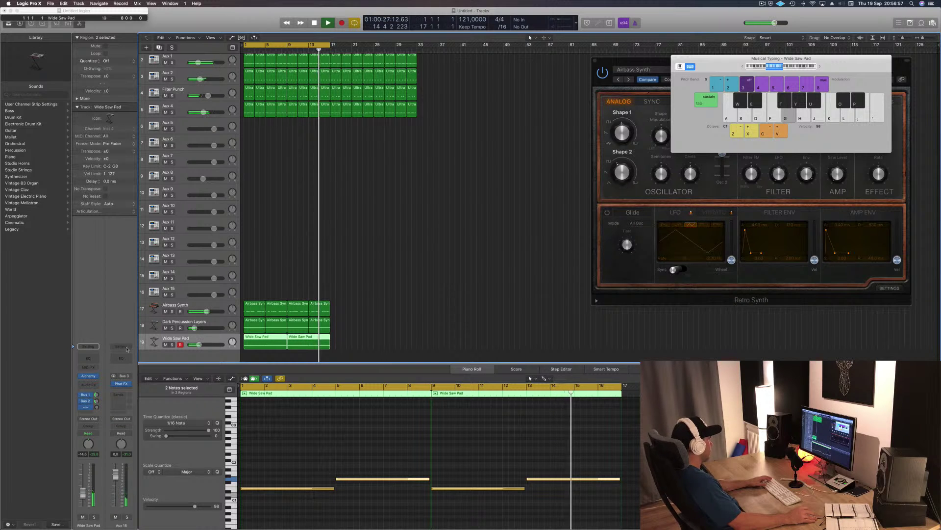
left_click(90, 407)
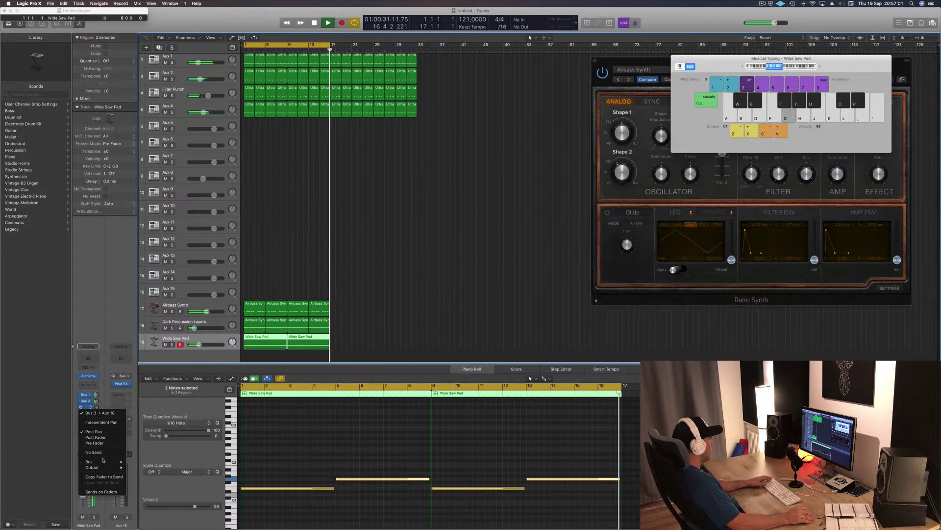
mouse_move(102, 462)
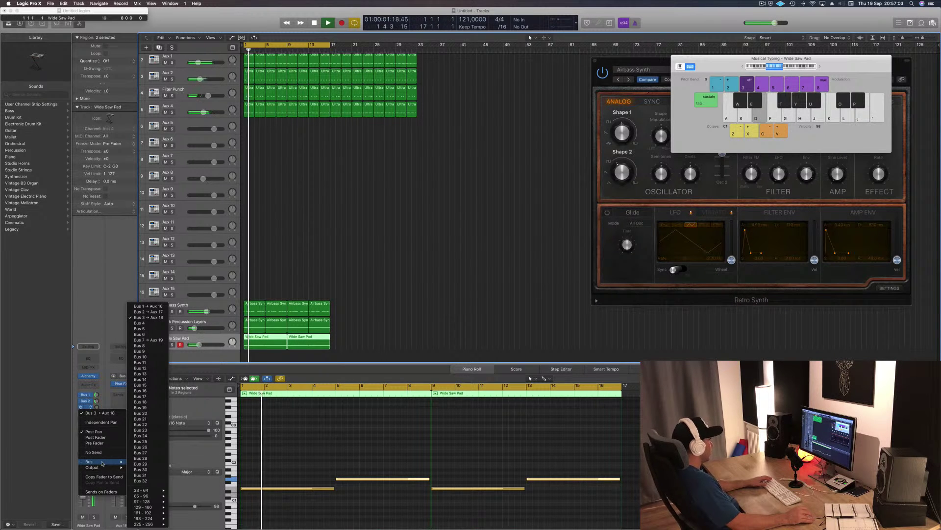
key("Escape")
- Copy the Airbass Synth, Dark Percussion Layers and Wide Saw Pad regions to bar 17 and extend the cycle range to bar 33
left_click(389, 217)
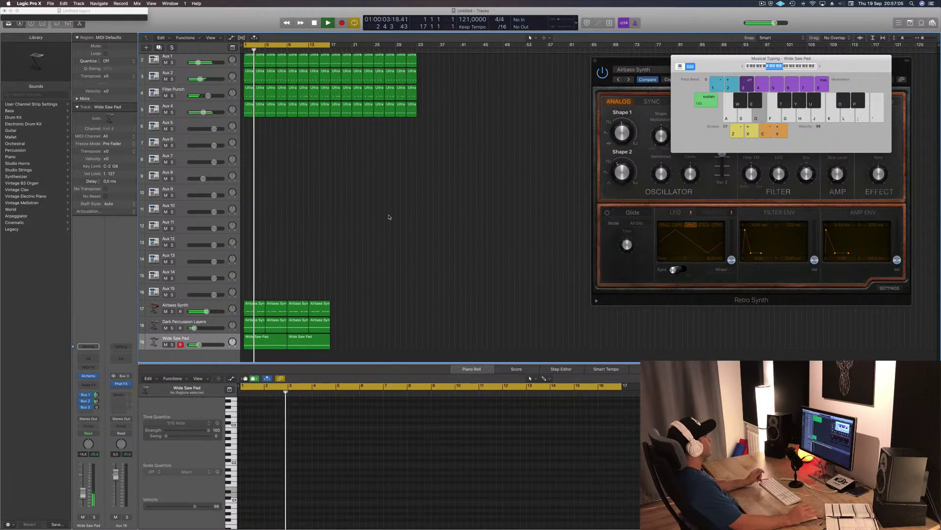
left_click_drag(375, 302, 243, 349)
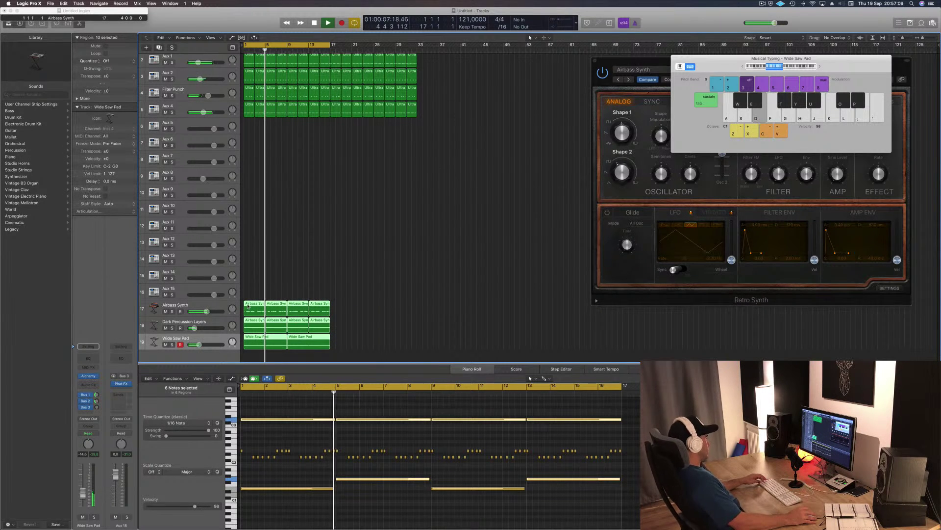
left_click_drag(248, 307, 334, 305)
left_click_drag(334, 45, 417, 48)
left_click(446, 172)
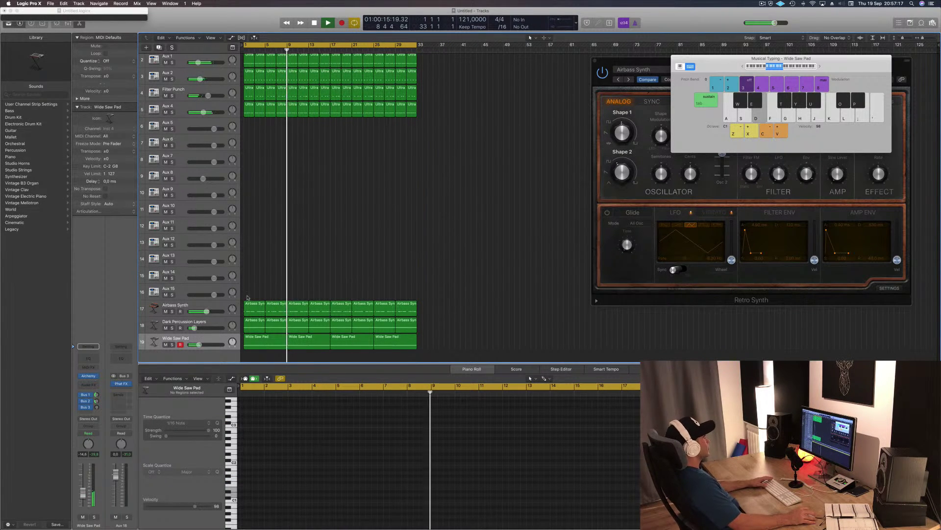
- Duplicate the Airbass Synth track with its channel settings and stop playback
left_click(183, 308)
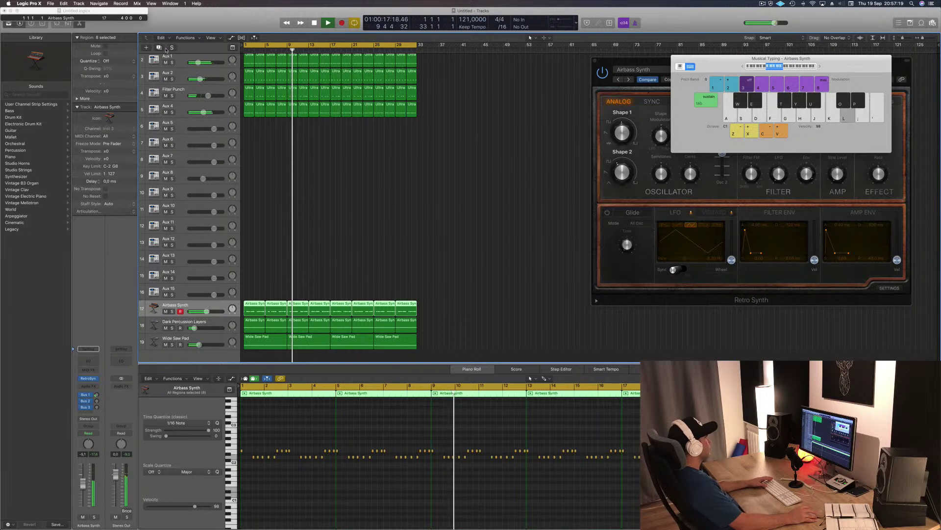
key("super+d")
key("space")
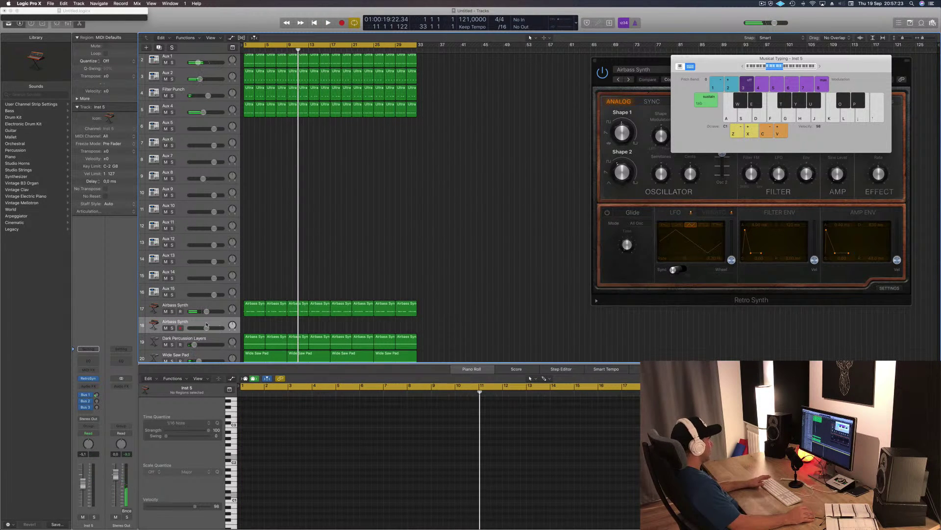
- Open the duplicate track's Retro Synth and step through its presets to Biting FM
left_click(89, 379)
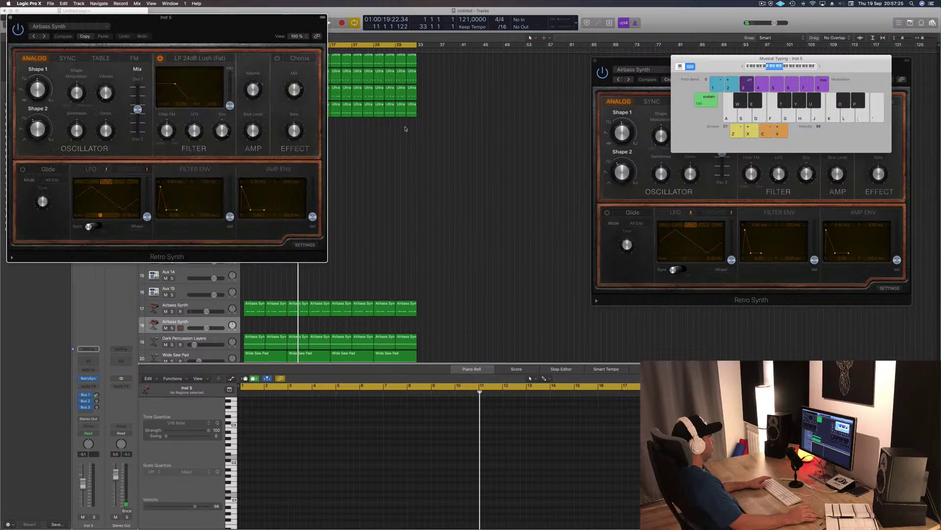
left_click_drag(270, 51, 659, 71)
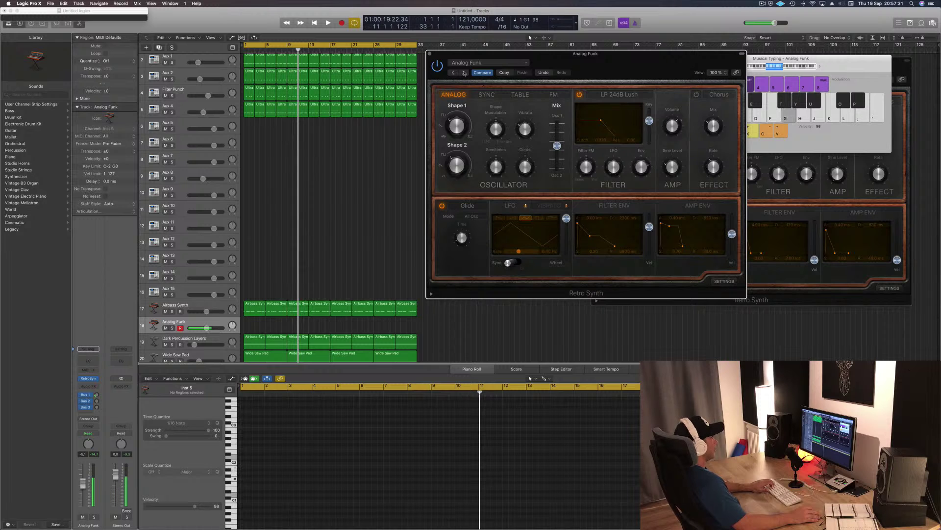
left_click(464, 73)
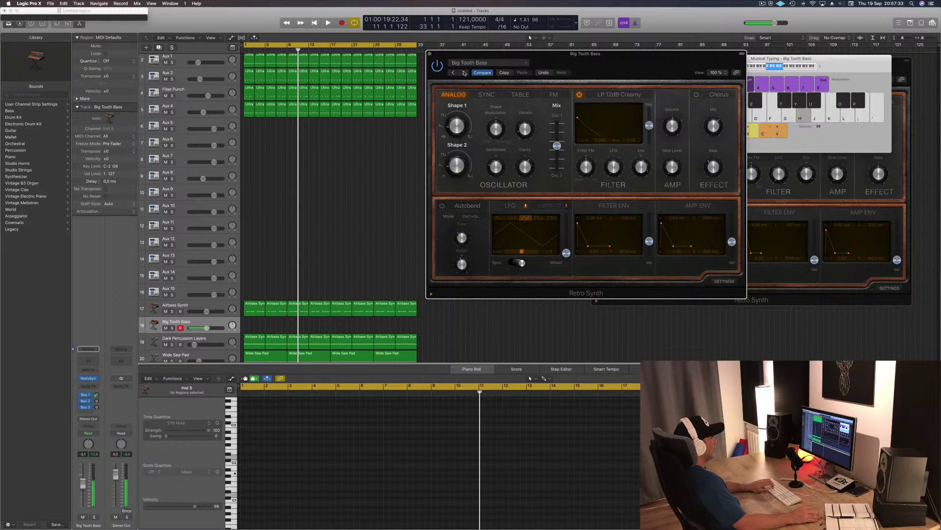
left_click(464, 73)
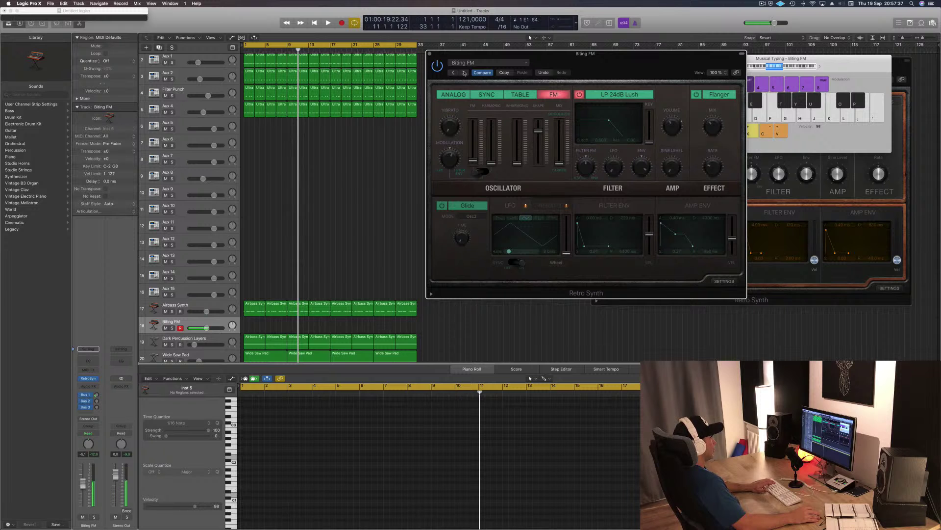
- Start playback and lower the Biting FM track's volume to about -10.4 dB
key("space")
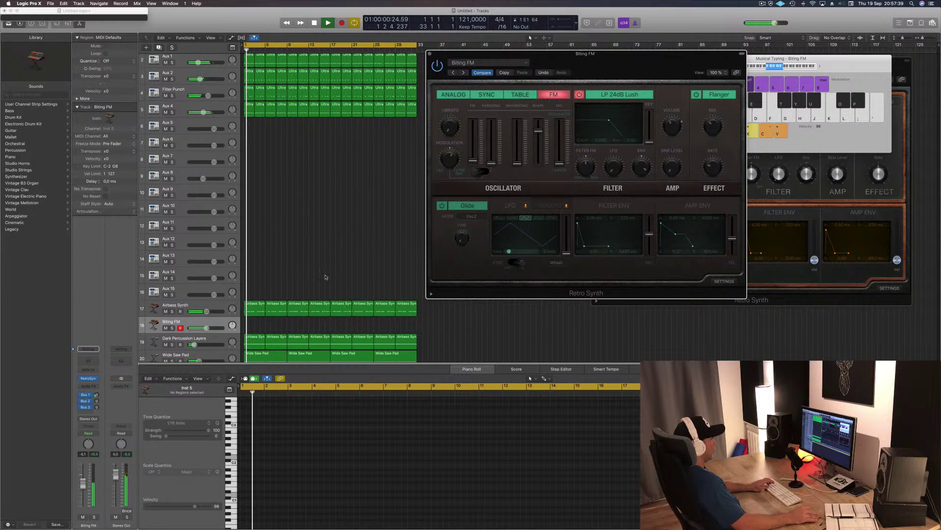
left_click_drag(608, 60, 459, 130)
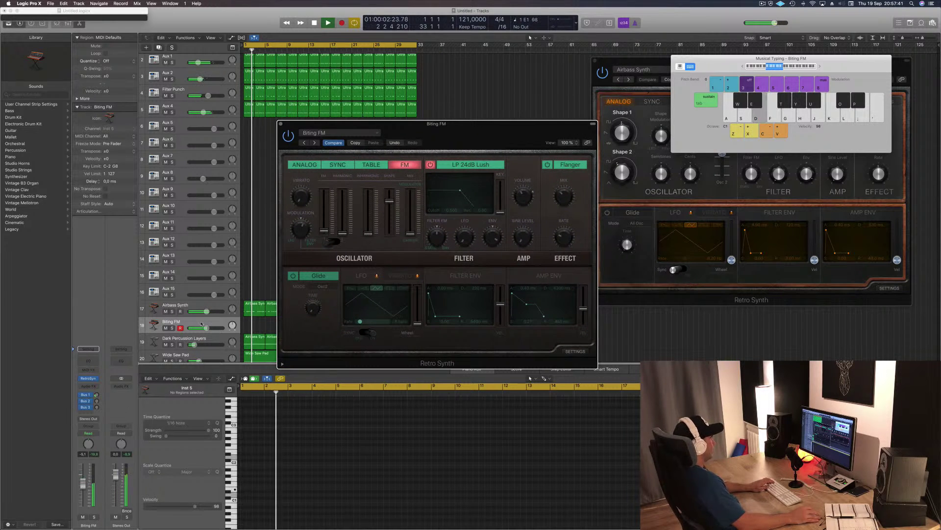
left_click(61, 499)
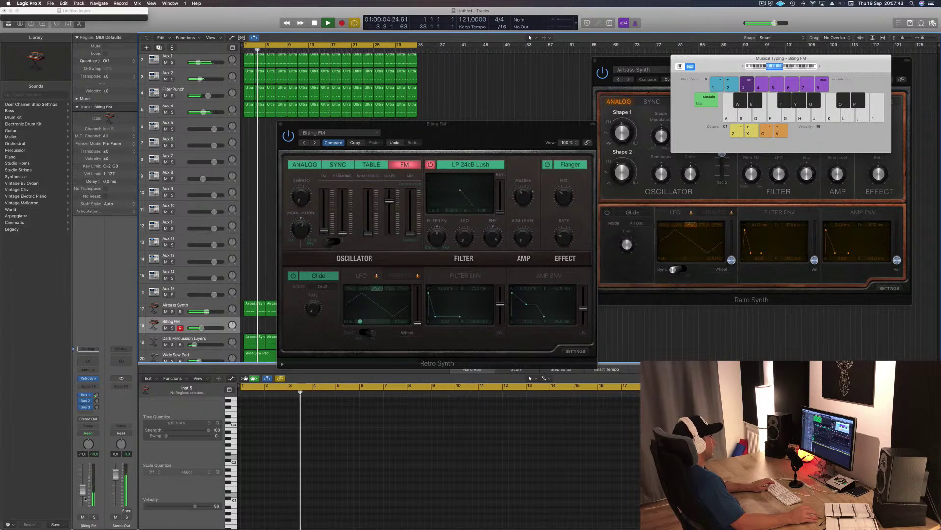
left_click_drag(83, 483, 82, 494)
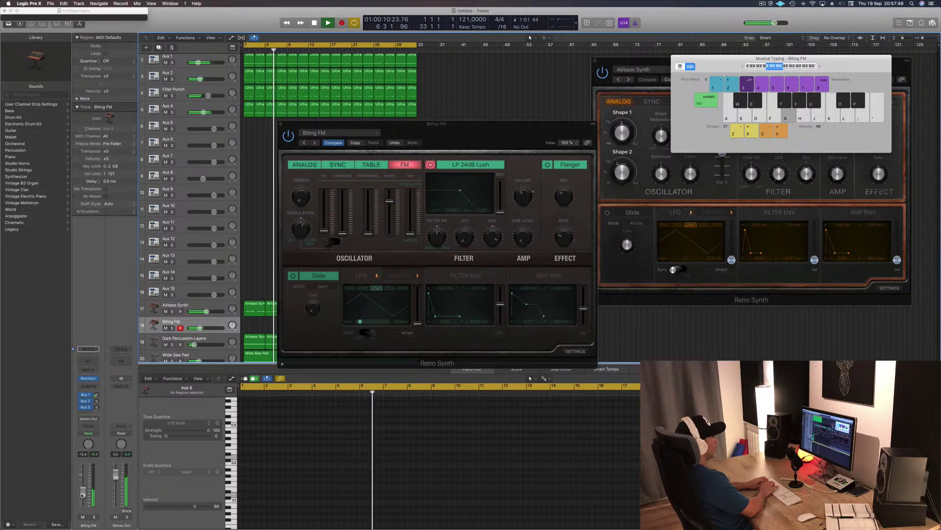
- Try out a short-note melody on the Biting FM track with Musical Typing while the song plays
key("h")
key("g")
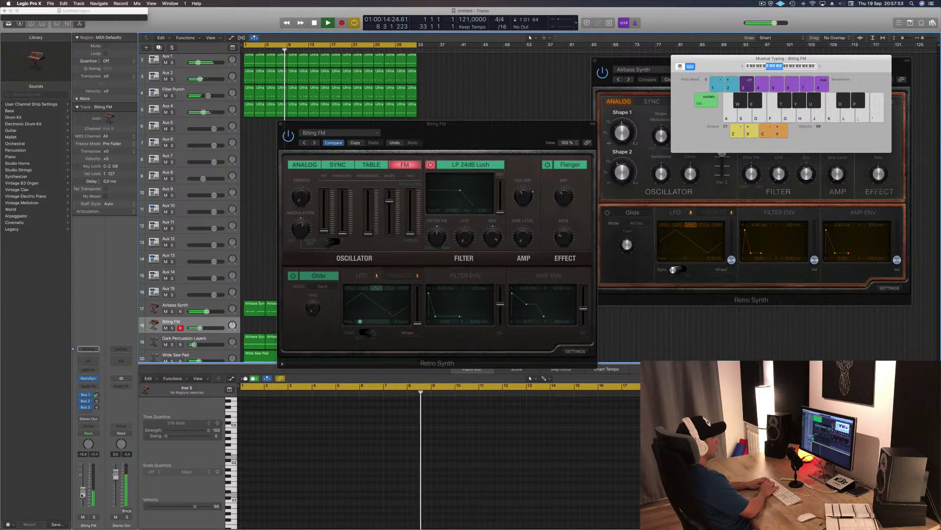
key("g")
key("h")
key("f")
key("f")
key("f")
key("d")
key("d")
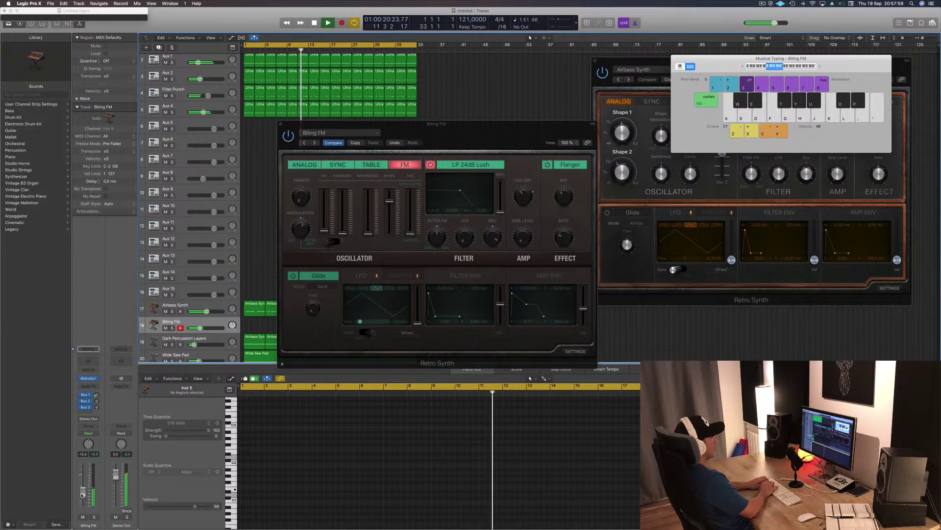
key("d")
key("d")
key("d")
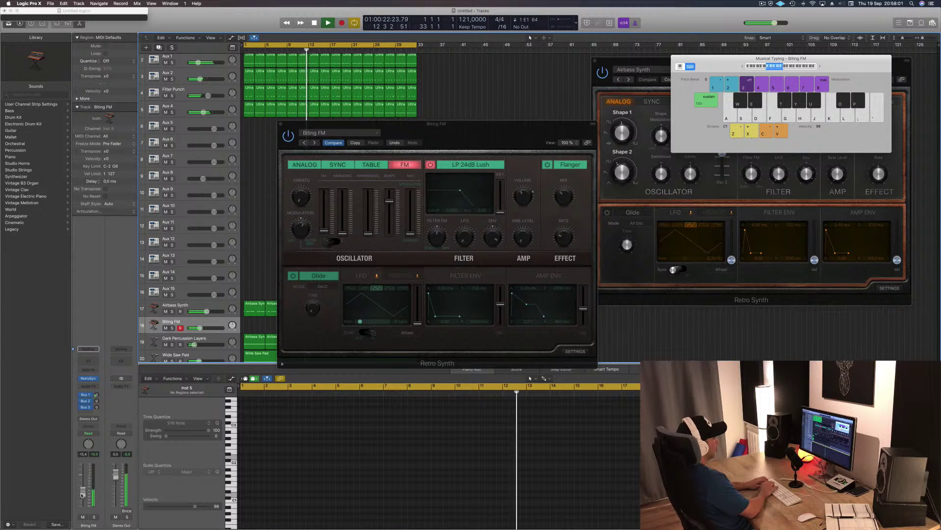
key("d")
key("d")
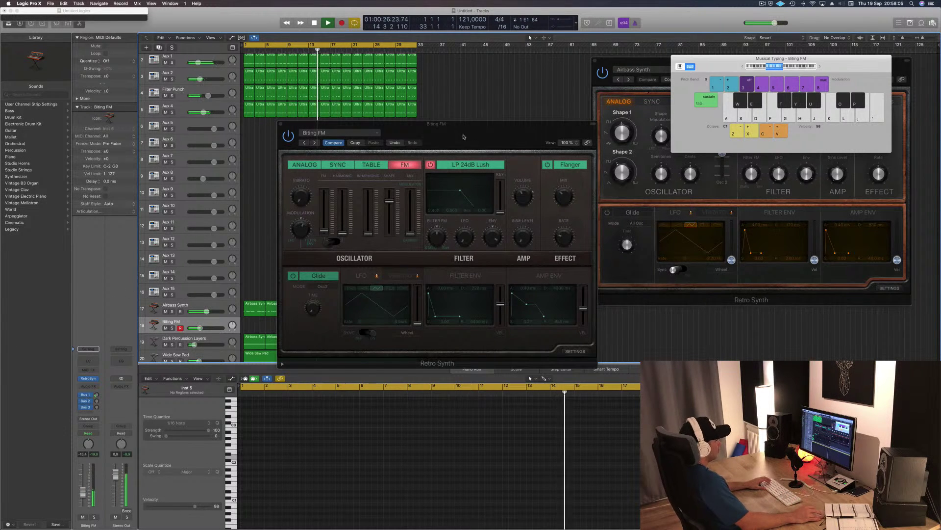
- Uncover the arrangement and record a Biting FM melody from about bar 19 to bar 32
left_click_drag(467, 142, 685, 150)
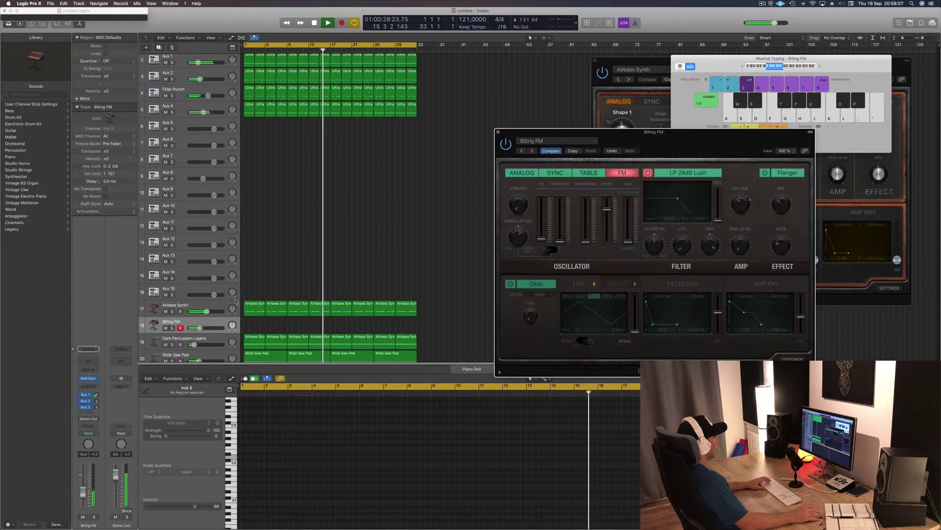
key("r")
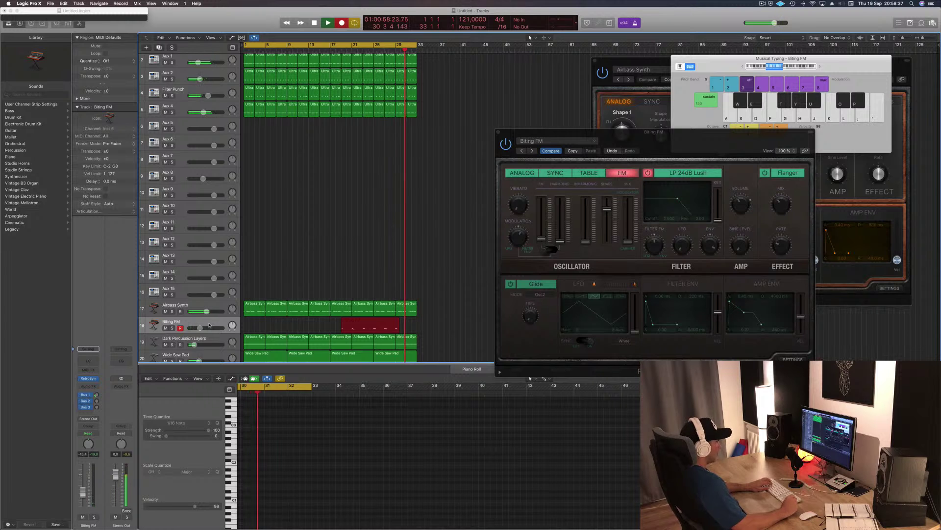
key("g")
key("h")
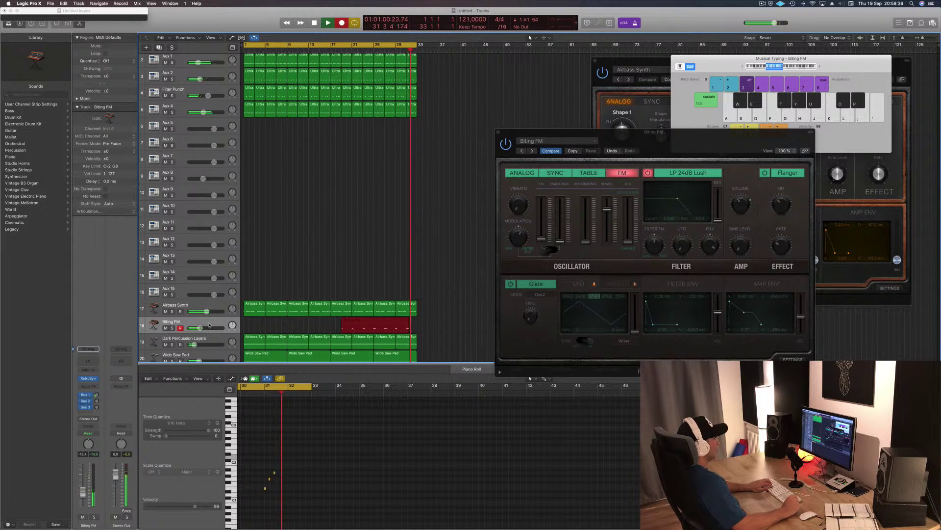
key("space")
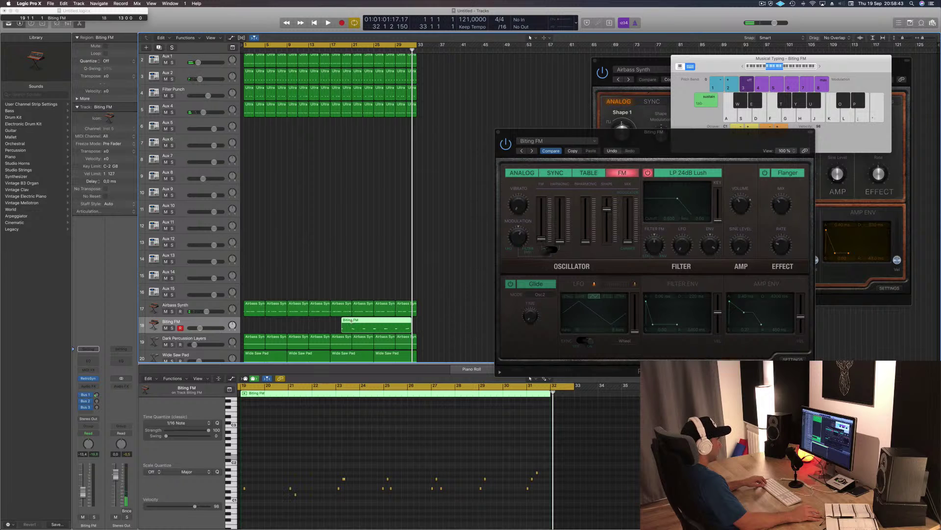
- Shorten the cycle range to start at bar 21 and play back the recorded Biting FM region
key("space")
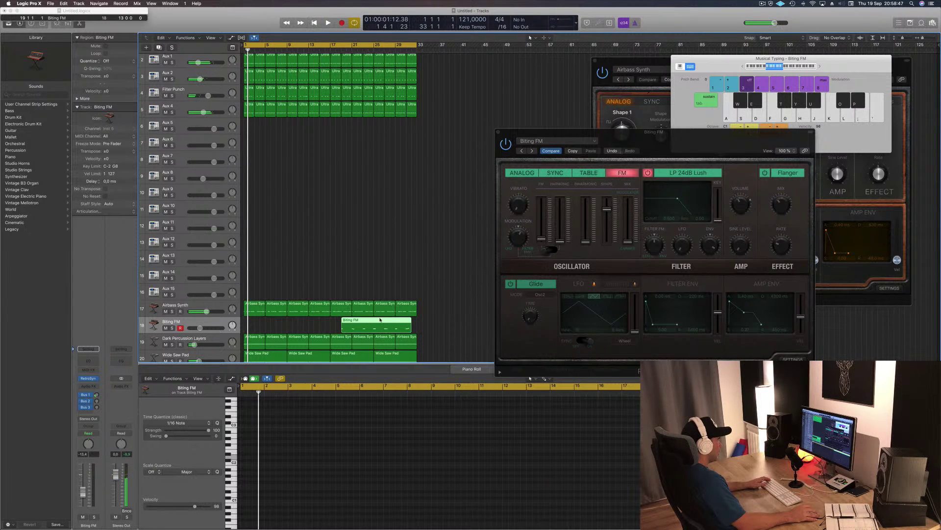
left_click(334, 50)
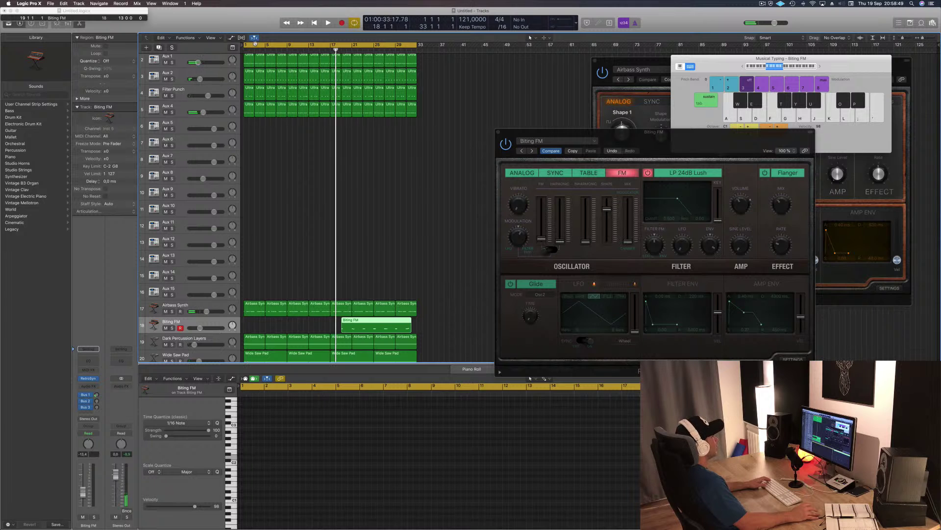
left_click_drag(245, 44, 352, 45)
key("space")
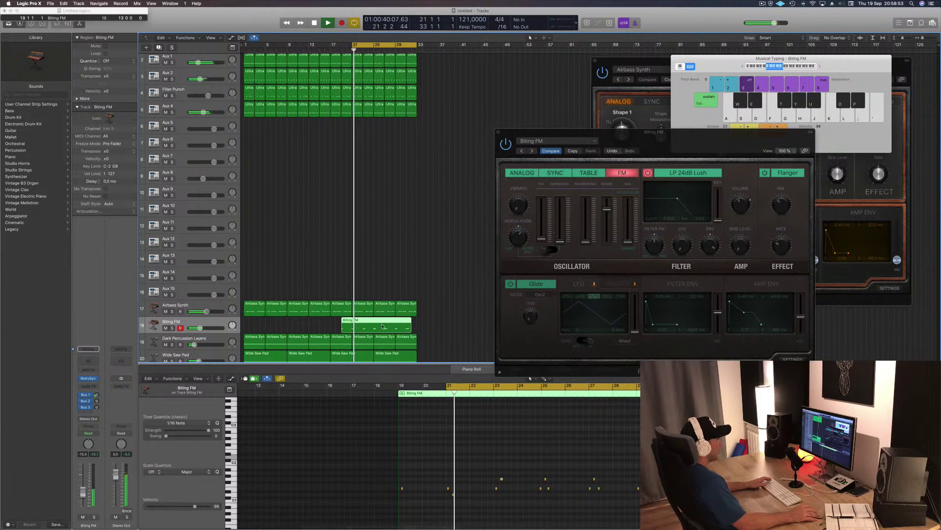
- Move the Biting FM note just after bar 23 slightly earlier, onto the start of bar 23
key("super+Right")
key("super+Right")
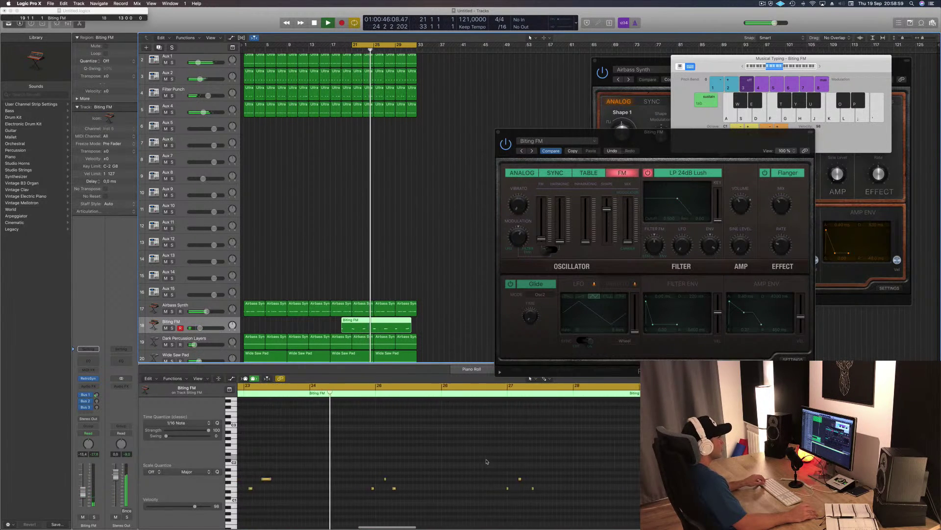
key("super+a")
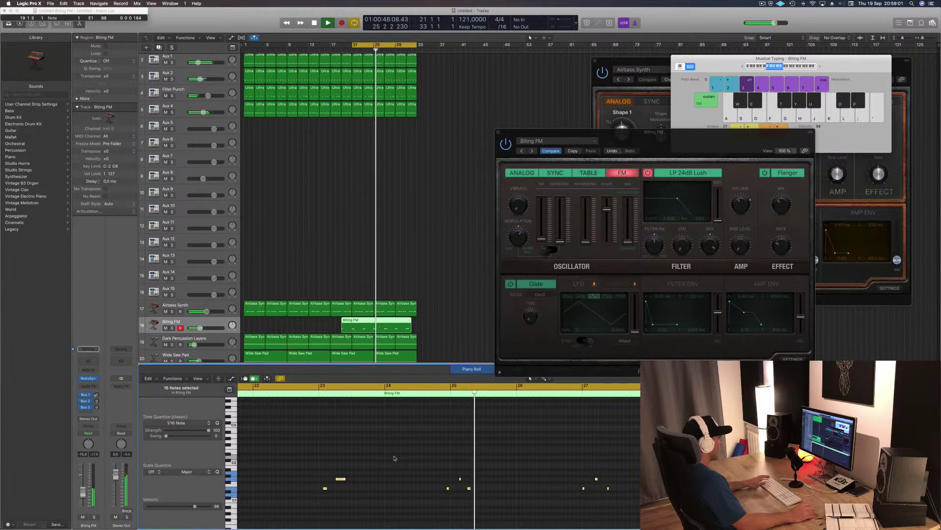
key("Return")
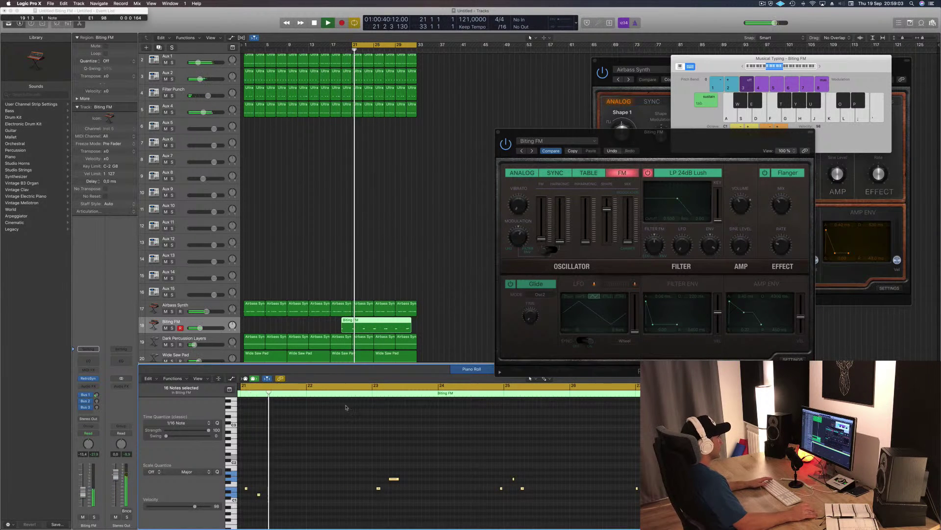
left_click(385, 478)
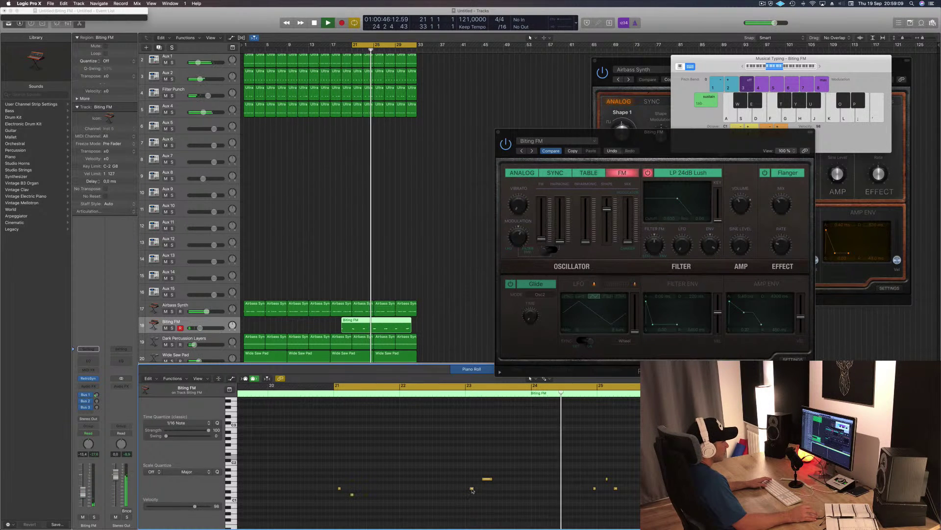
left_click_drag(478, 489, 479, 490)
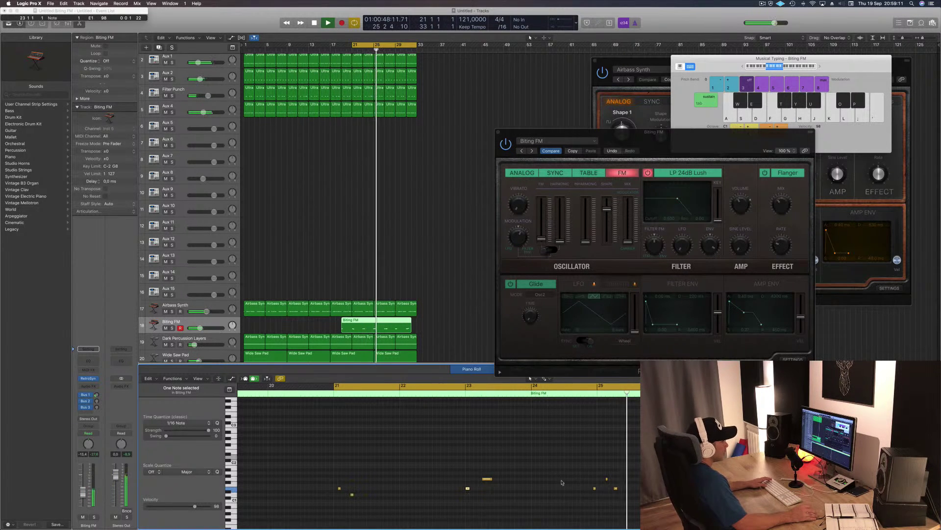
- Play the song from bar 21 and examine the timing and pitch of the Biting FM notes
scroll(626, 484, "left", 3)
scroll(630, 481, "right", 5)
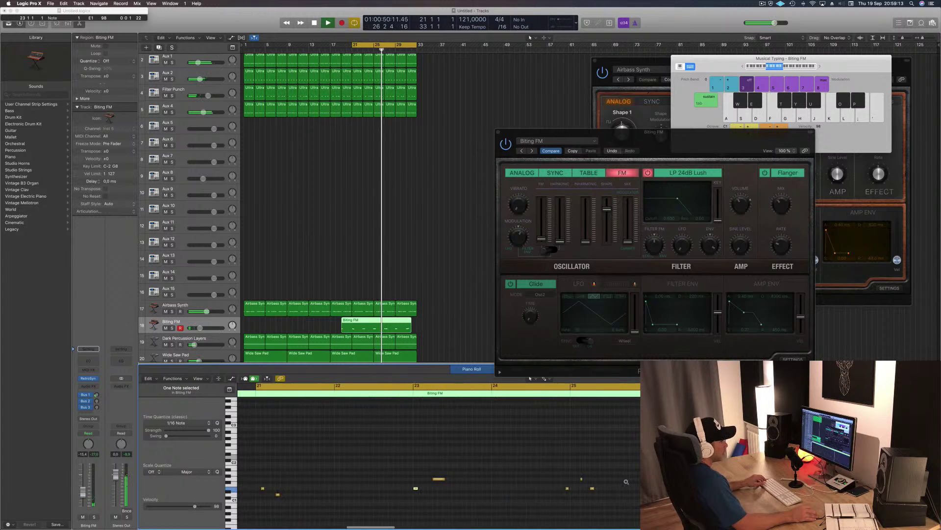
scroll(630, 481, "right", 2)
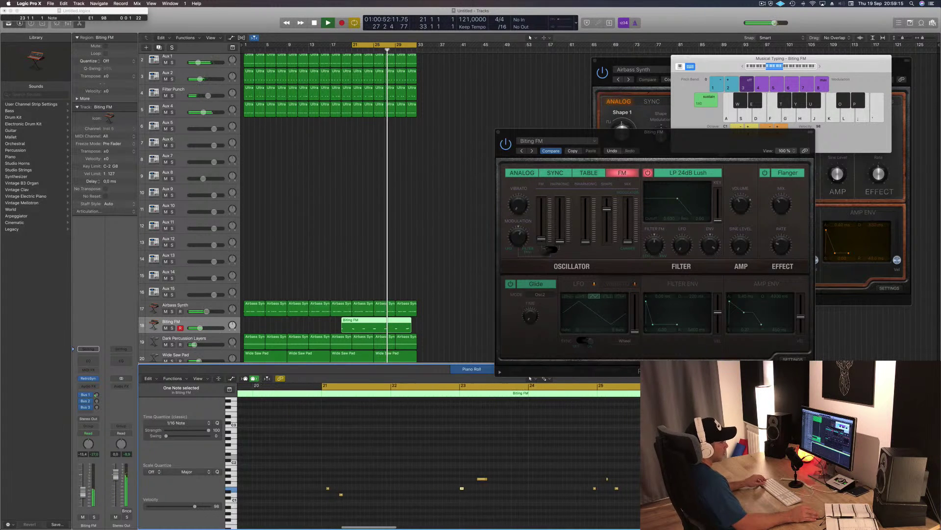
scroll(630, 481, "left", 4)
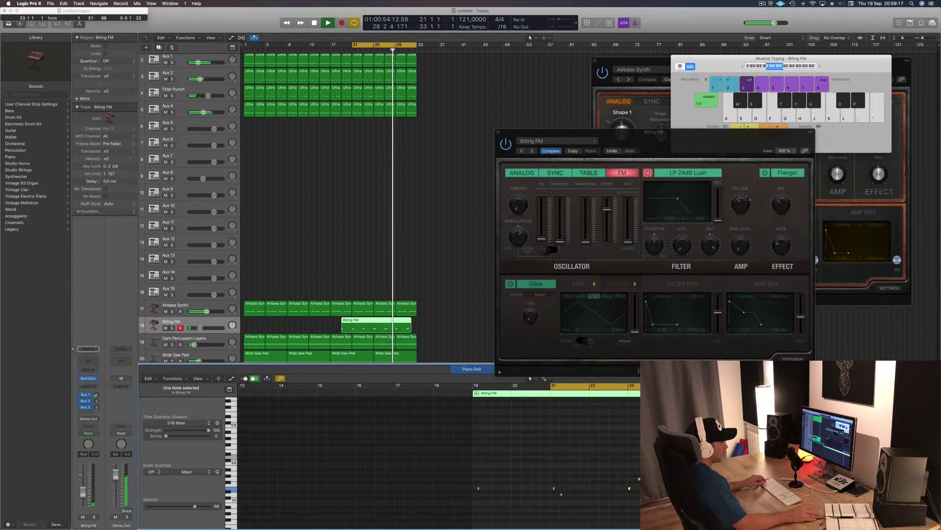
scroll(439, 461, "right", 2)
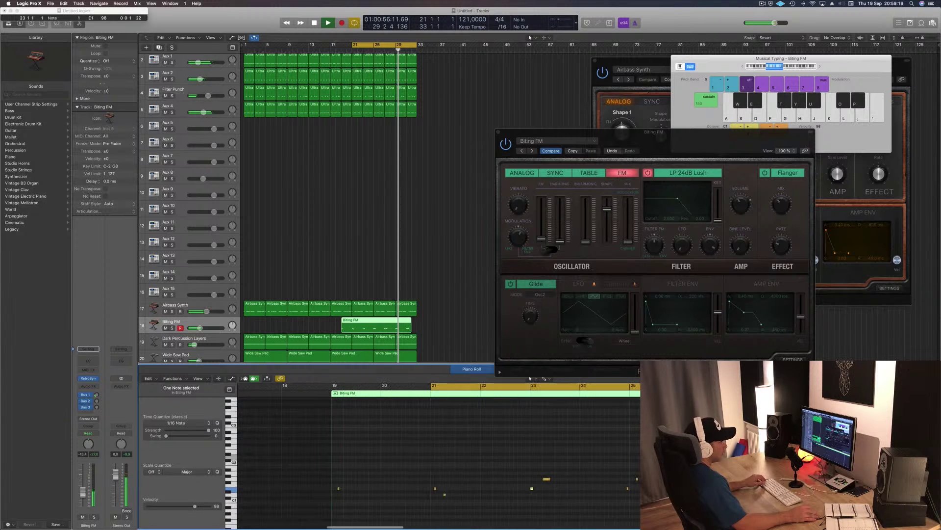
scroll(439, 460, "left", 2)
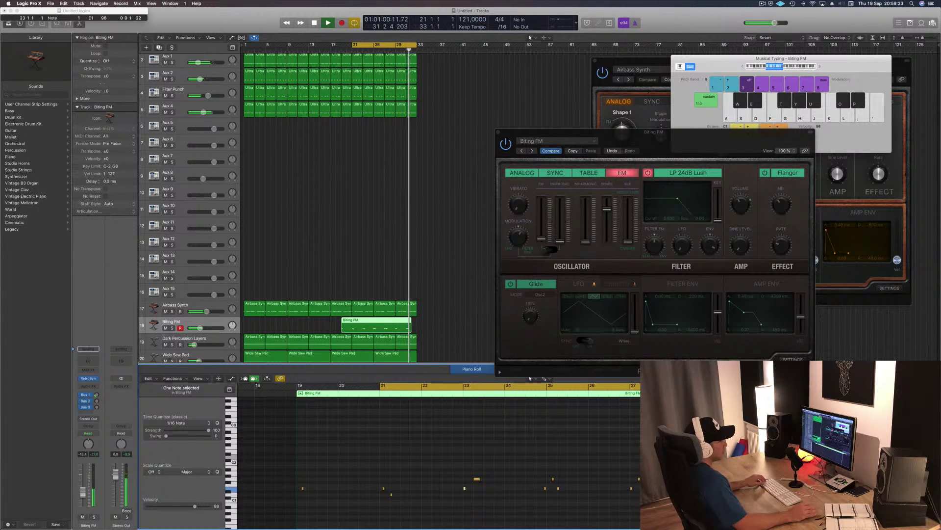
key("space")
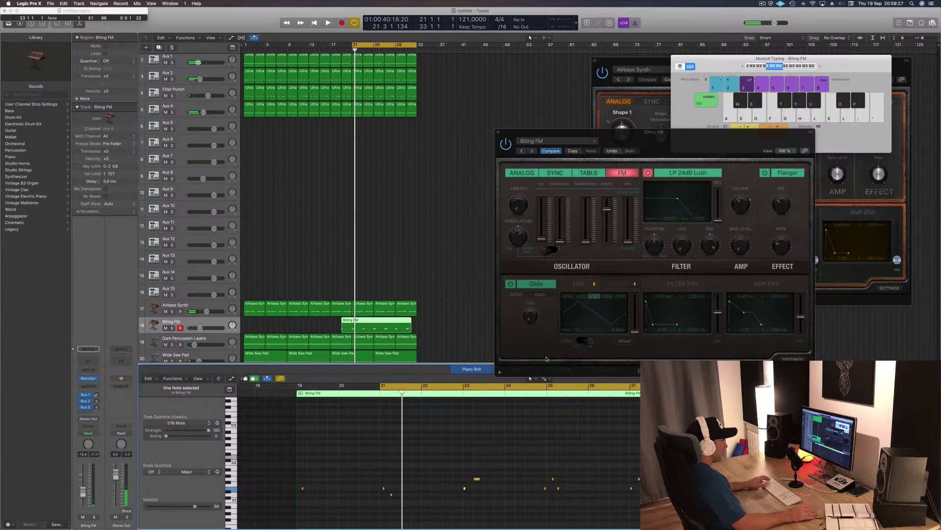
scroll(578, 466, "down", 2)
scroll(585, 436, "up", 2)
key("space")
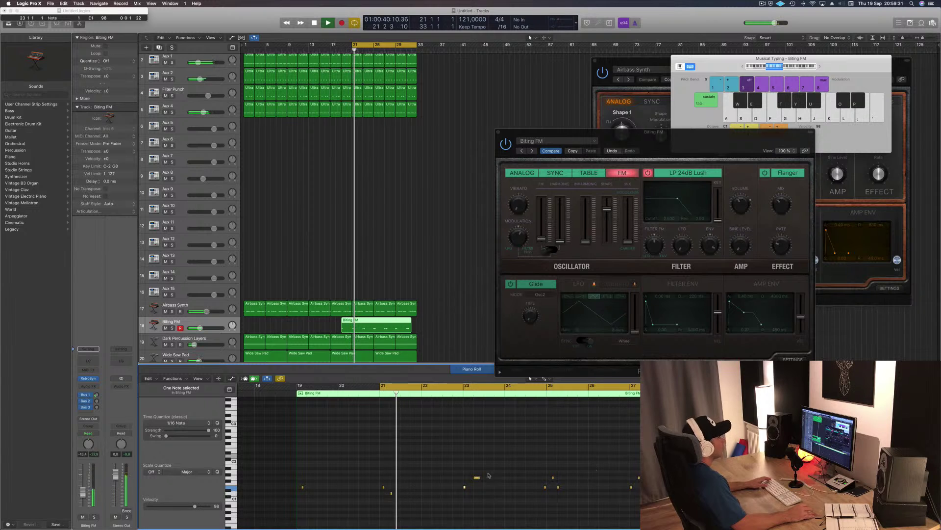
- Replace the Biting FM notes before bar 27 with one three-note figure at bar 21 and repeat it at bar 23
left_click_drag(275, 462, 604, 496)
key("Delete")
left_click_drag(616, 461, 381, 487)
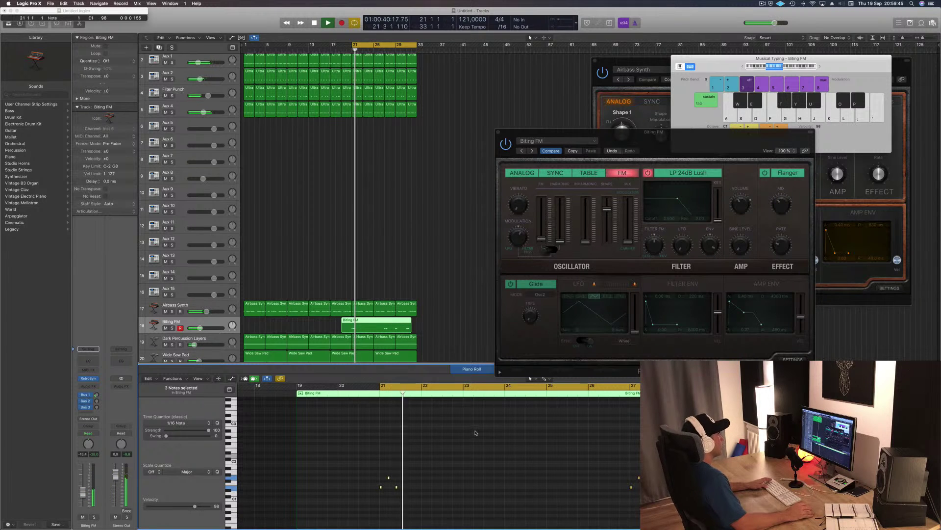
left_click_drag(361, 463, 464, 489)
left_click(440, 470)
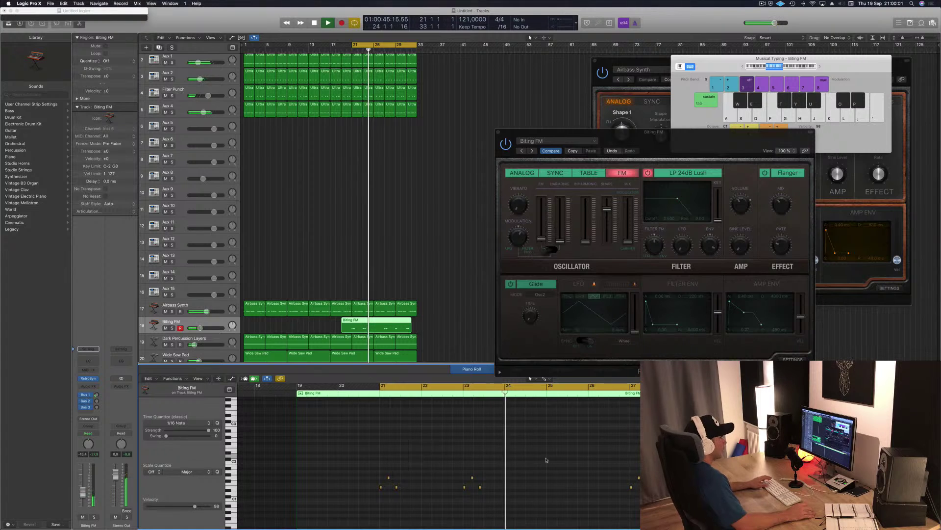
- Add a copy of the high note right after the original one in the bar 23 figure
left_click_drag(600, 455, 643, 509)
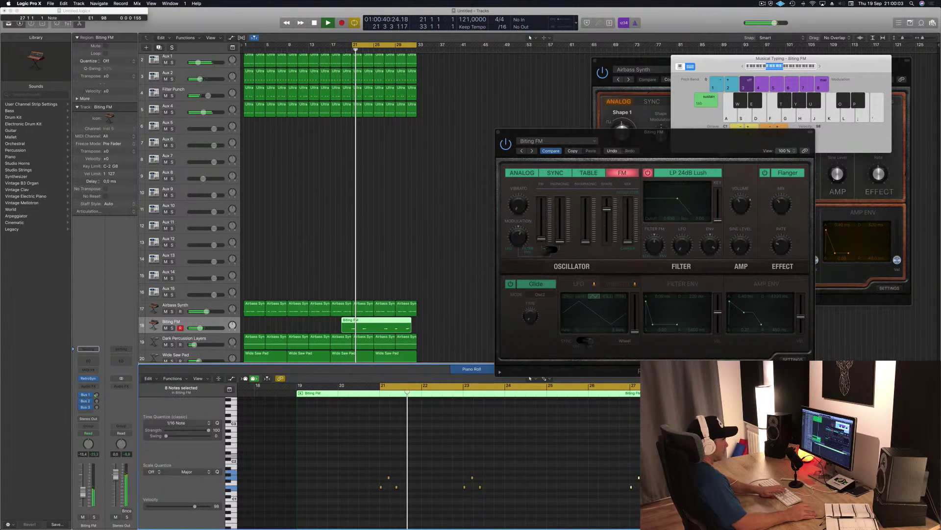
key("shift+super+a")
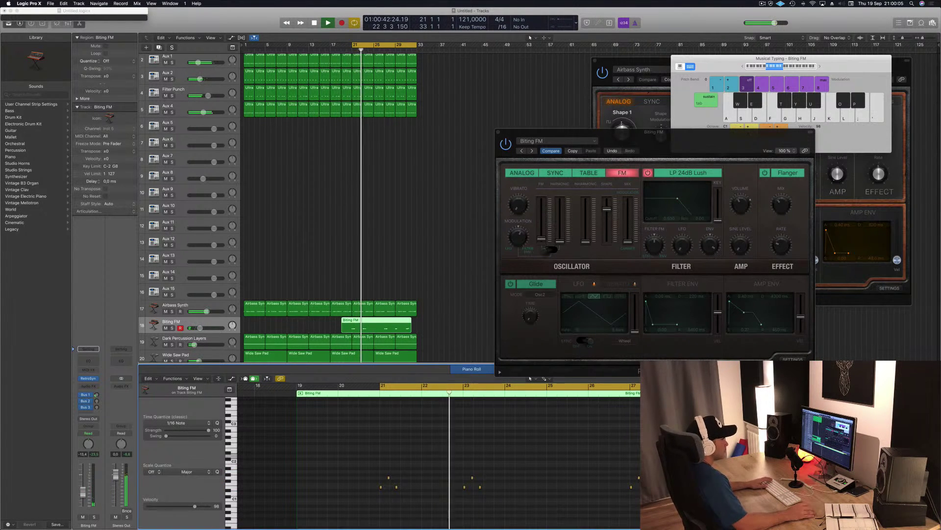
left_click(535, 461, "ctrl+alt")
left_click(535, 461, "ctrl+alt")
left_click(391, 478)
left_click_drag(392, 480, 409, 484)
left_click(400, 473, "ctrl+alt")
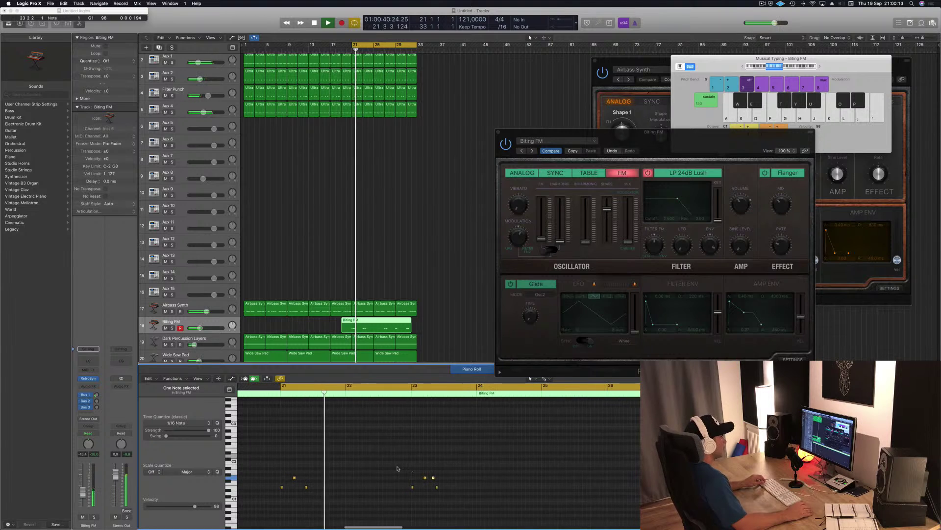
left_click(397, 468, "ctrl+alt")
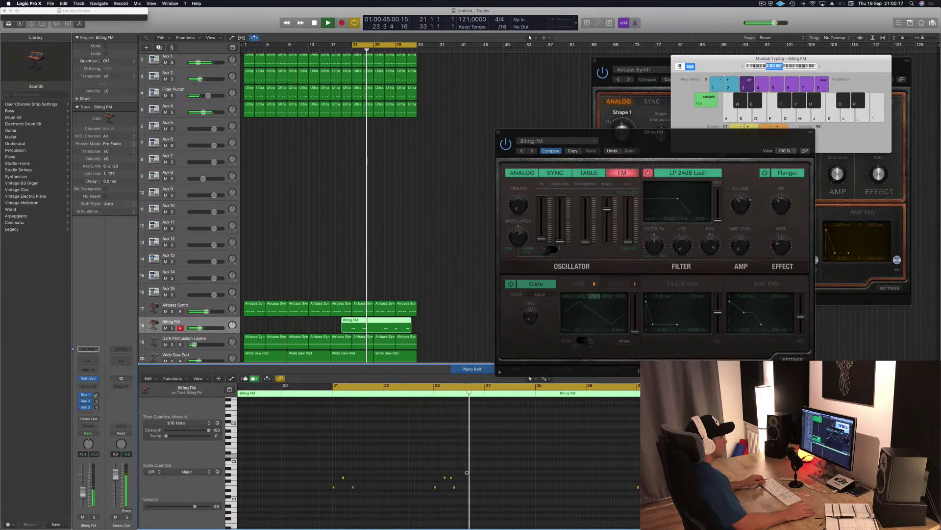
- Replace the old notes from bar 27 onwards by copying the seven-note phrase at bar 21 to bar 25
left_click(489, 468, "ctrl+alt")
left_click_drag(647, 478, 647, 499)
left_click_drag(537, 471, 524, 488)
key("space")
key("super+Left")
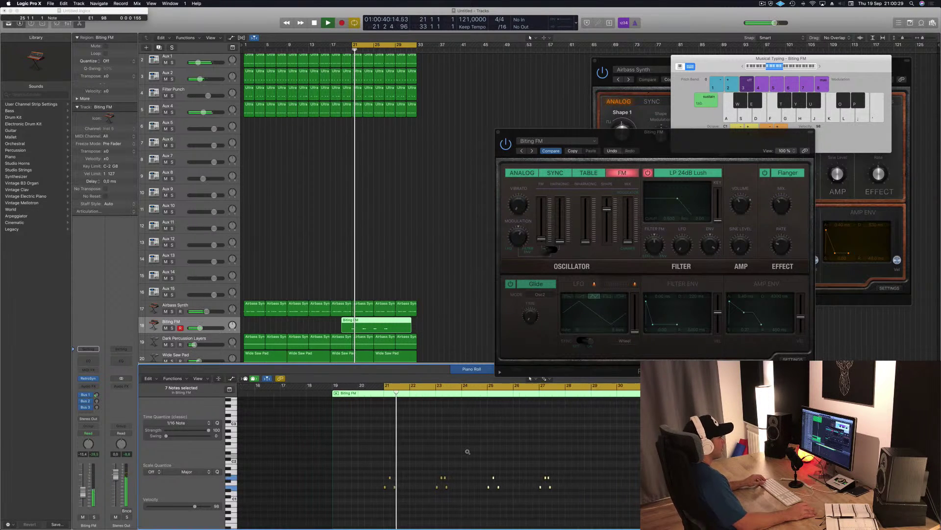
- Remove the second high note from the bar 23 figure, keeping the doubled one at bar 27
key("super+Right")
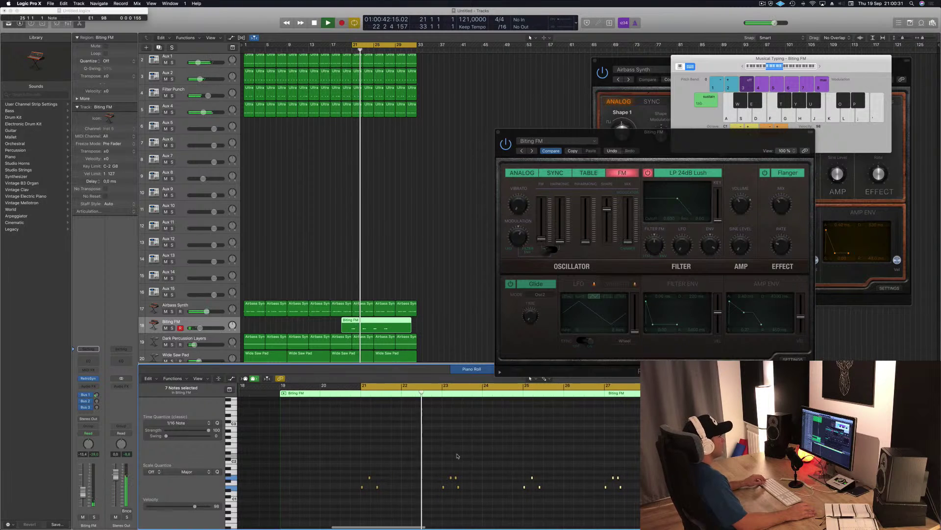
scroll(602, 464, "left", 2)
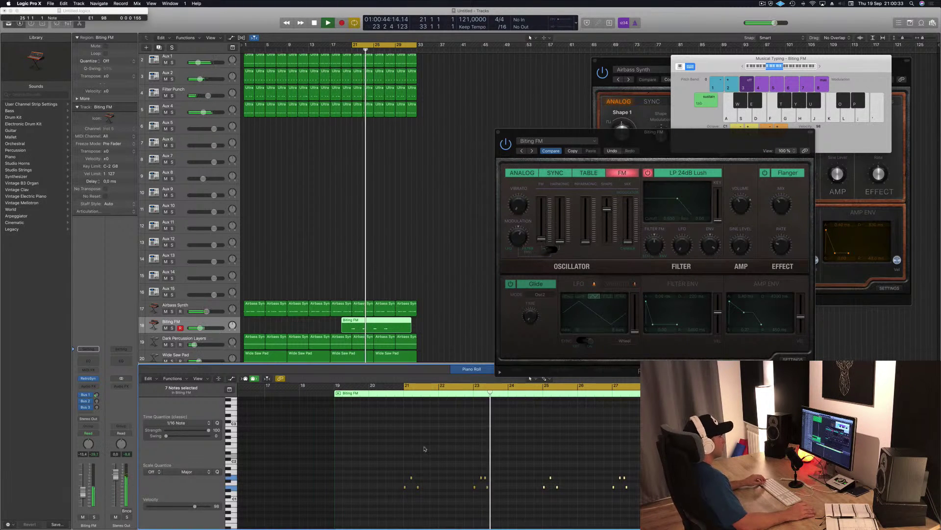
left_click(483, 479)
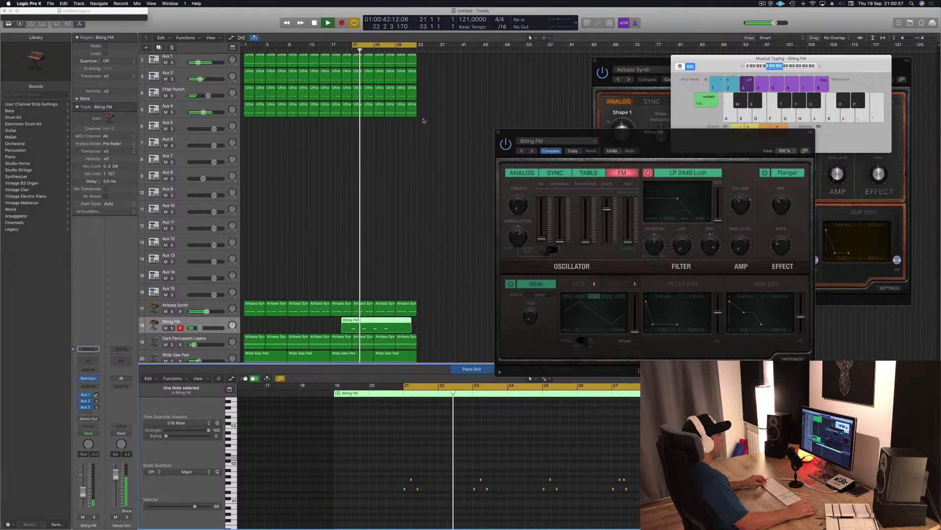
- Cut the Biting FM region down to bars 21 to 29 and delete the leftover pieces before and after
left_click(353, 317)
left_click(398, 327)
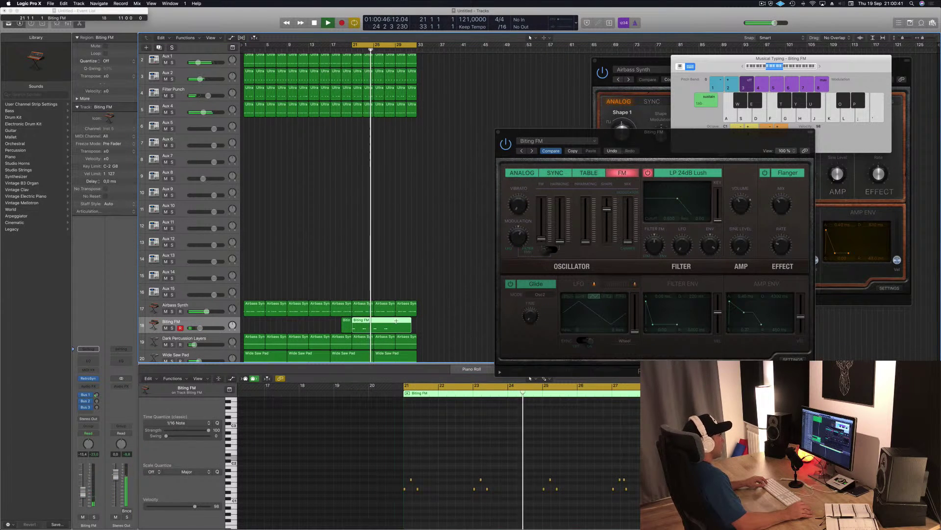
left_click(396, 320)
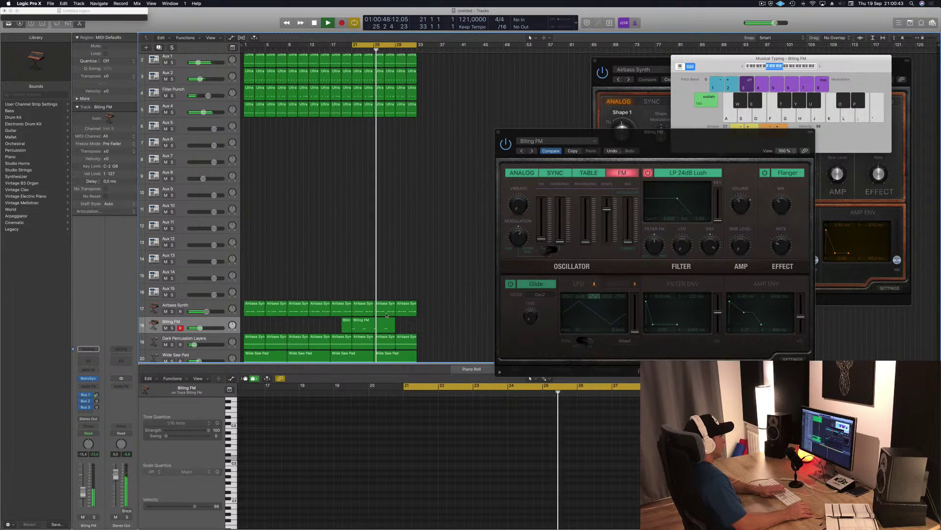
key("Delete")
- Repeat the eight-bar Biting FM region across the arrangement from bar 1 to bar 33
mouse_move(378, 324)
left_mouse_down()
mouse_move(262, 328)
mouse_move(361, 323)
left_mouse_up()
key("space")
key("space")
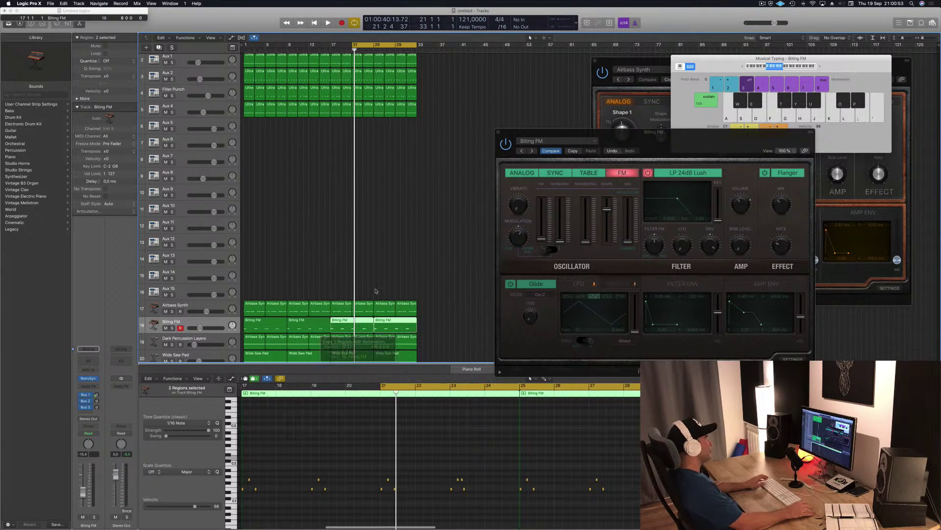
- Extend the cycle range back to bar 1, start playback and deselect the Biting FM regions
left_click_drag(351, 44, 243, 55)
key("space")
left_click(360, 179)
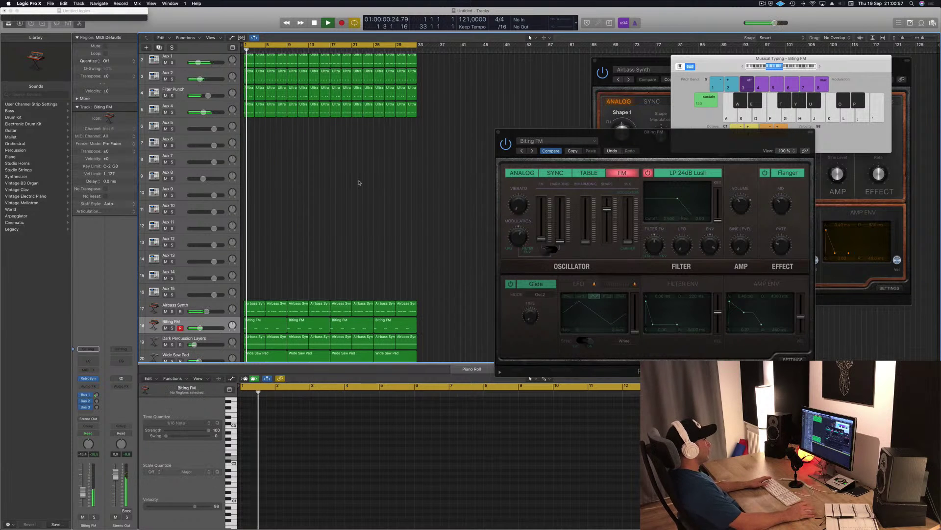
- Move the Biting FM synth window away from the other plug-in windows and restart playback
left_click_drag(755, 133, 647, 121)
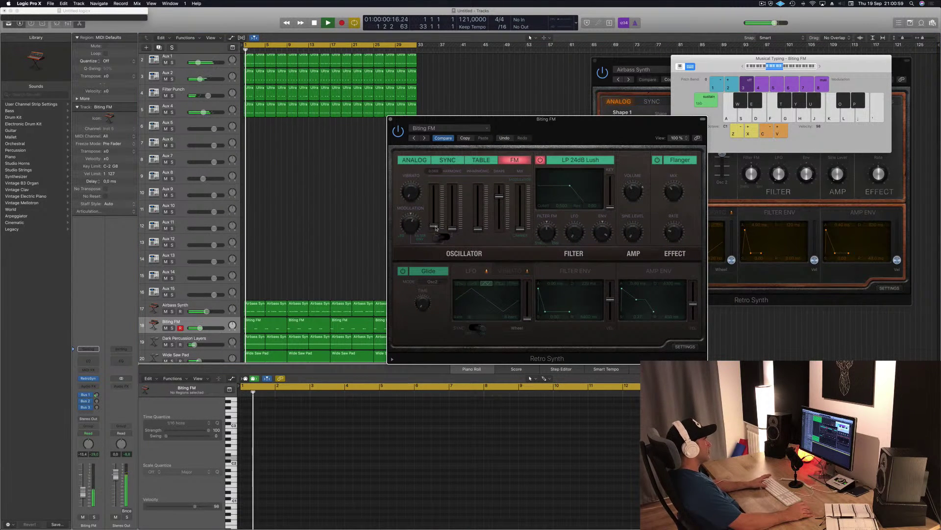
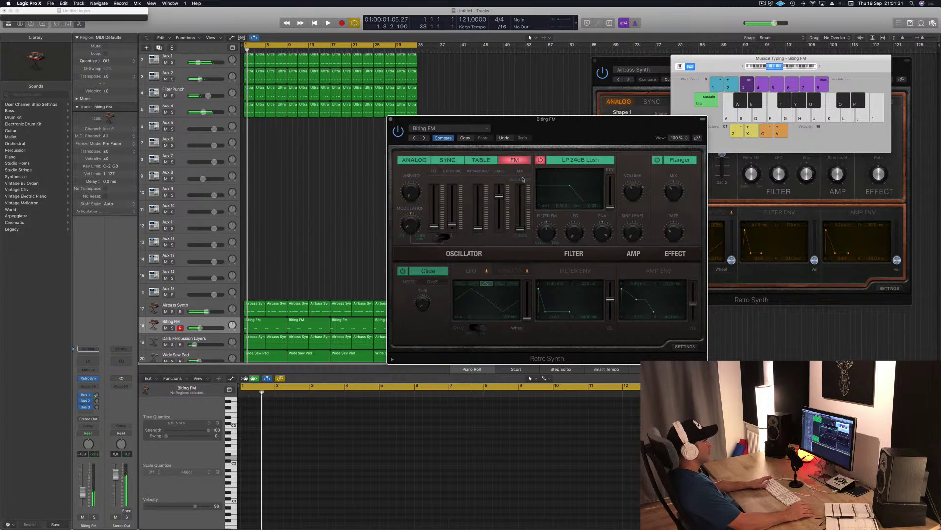
key("space")
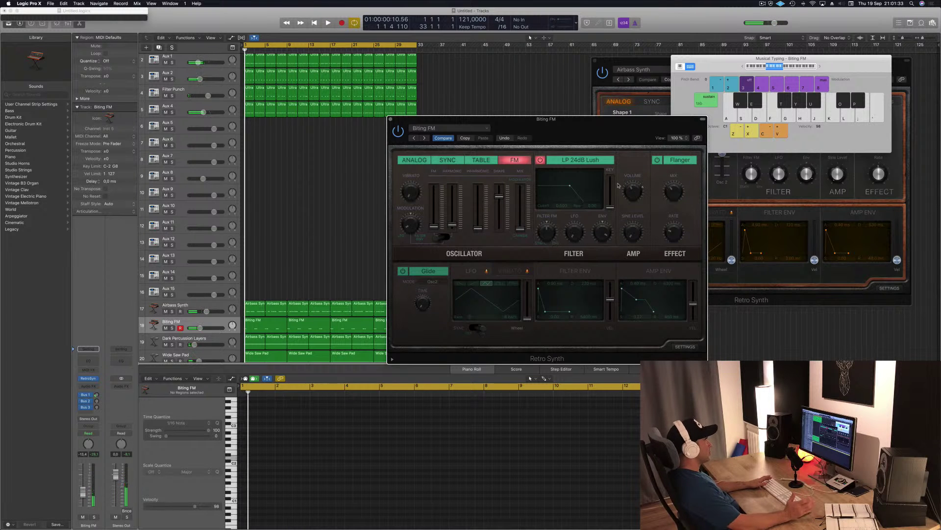
left_click_drag(662, 137, 645, 139)
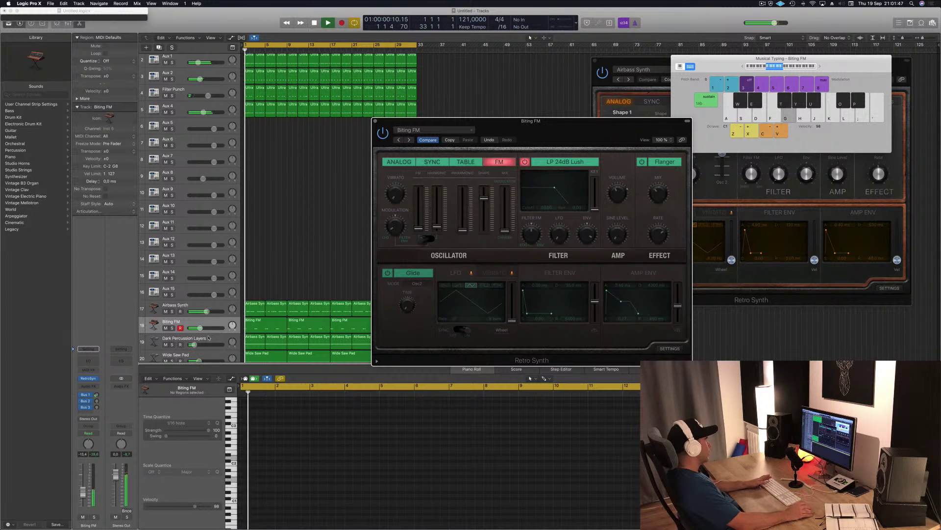
- Set the Biting FM track's Bus 1 send to about -12.5 dB and add a new send to Bus 4
key("super+a")
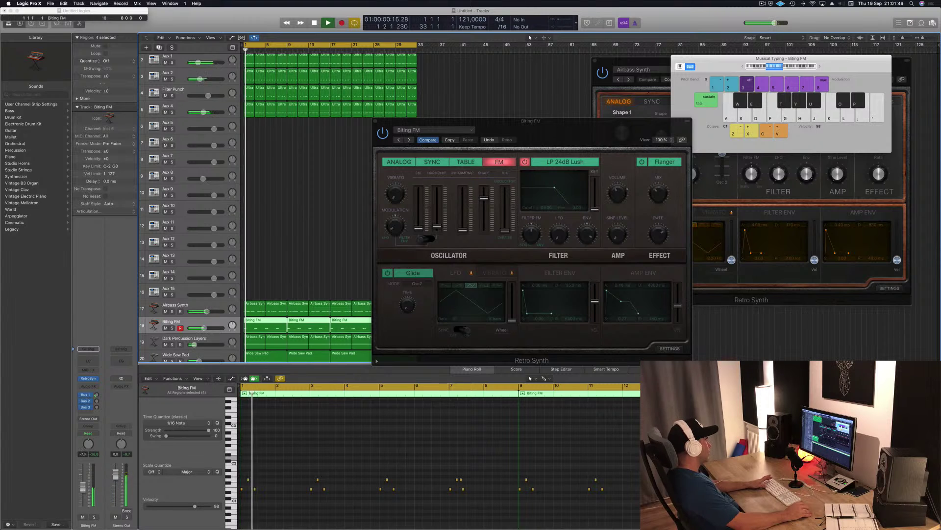
left_click_drag(96, 395, 100, 384)
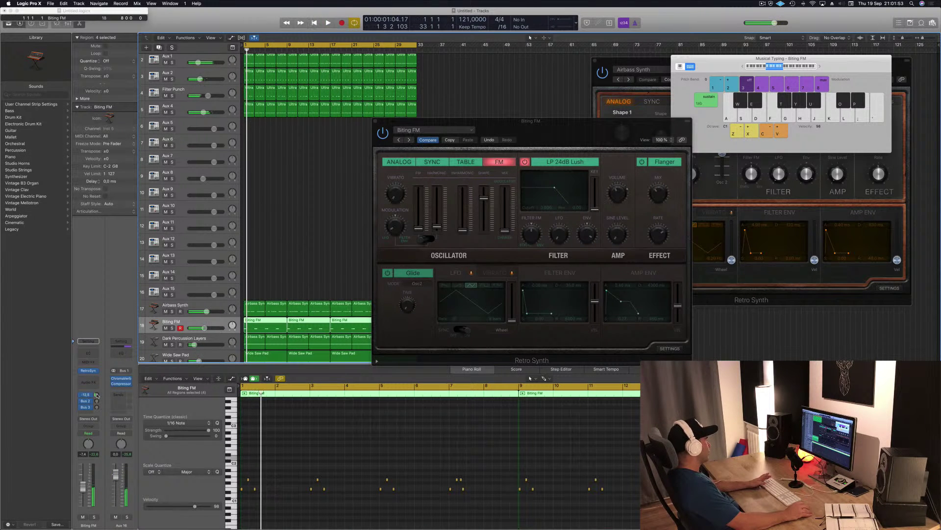
left_click(86, 413)
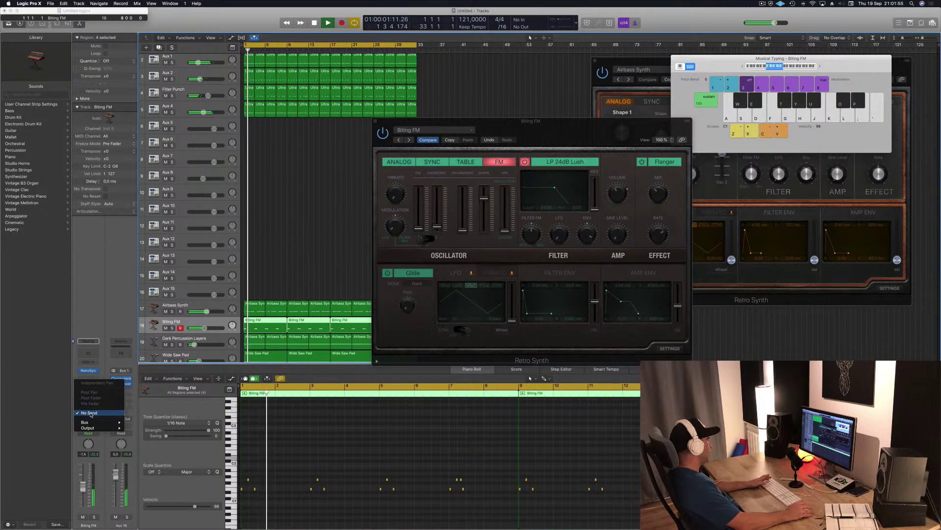
mouse_move(98, 422)
left_click(142, 323)
- Insert a stereo SilverVerb reverb on the Aux 20 channel strip fed by Bus 4
left_click(120, 390)
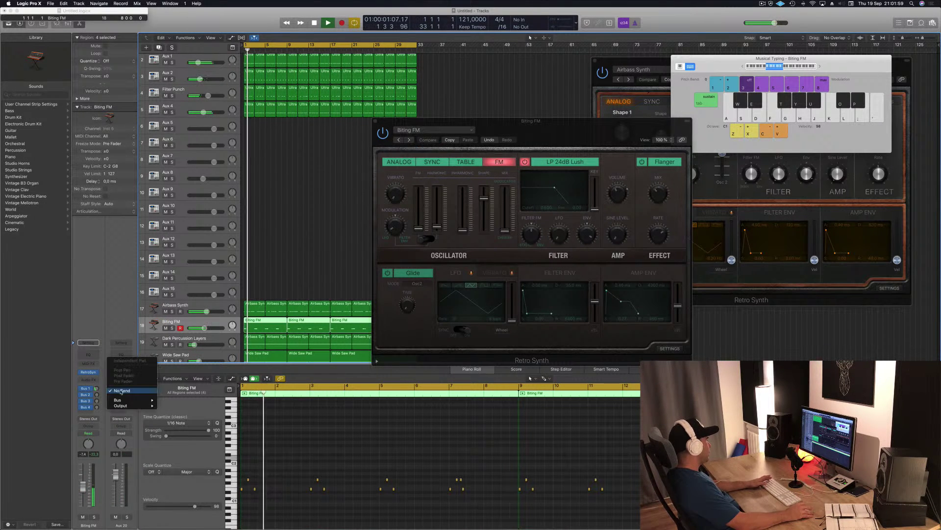
left_click(114, 372)
left_click(123, 388)
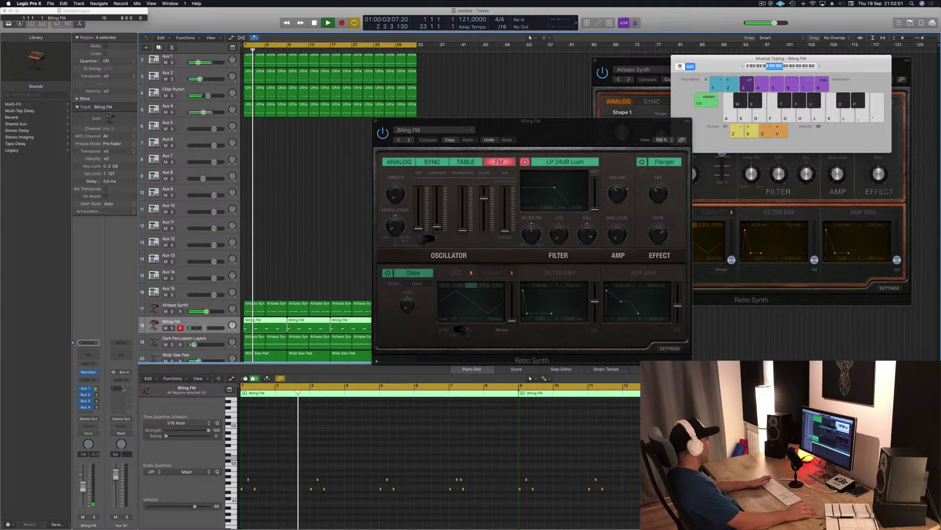
left_click(126, 381)
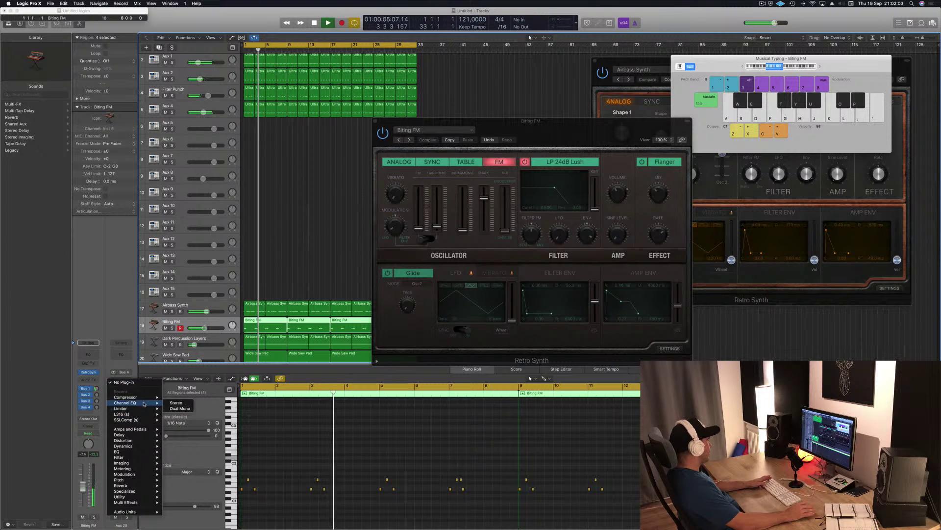
mouse_move(152, 401)
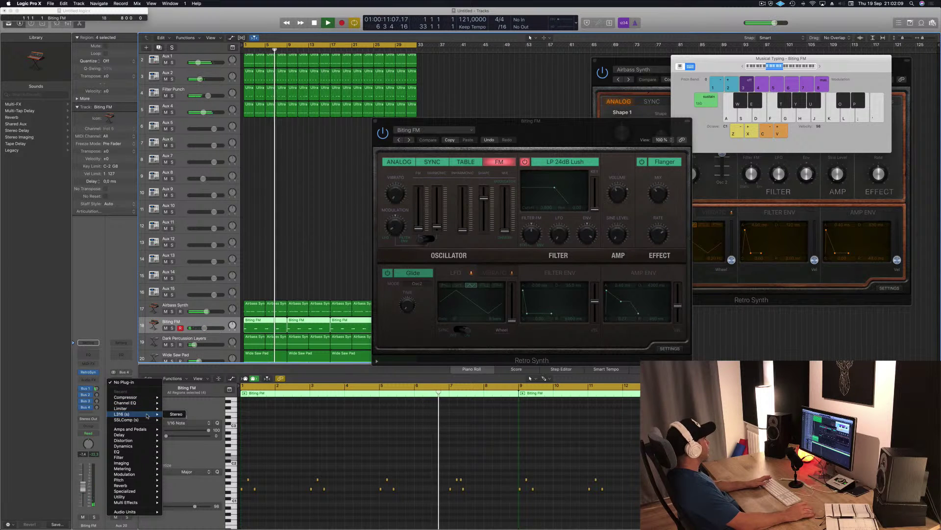
mouse_move(128, 485)
mouse_move(184, 492)
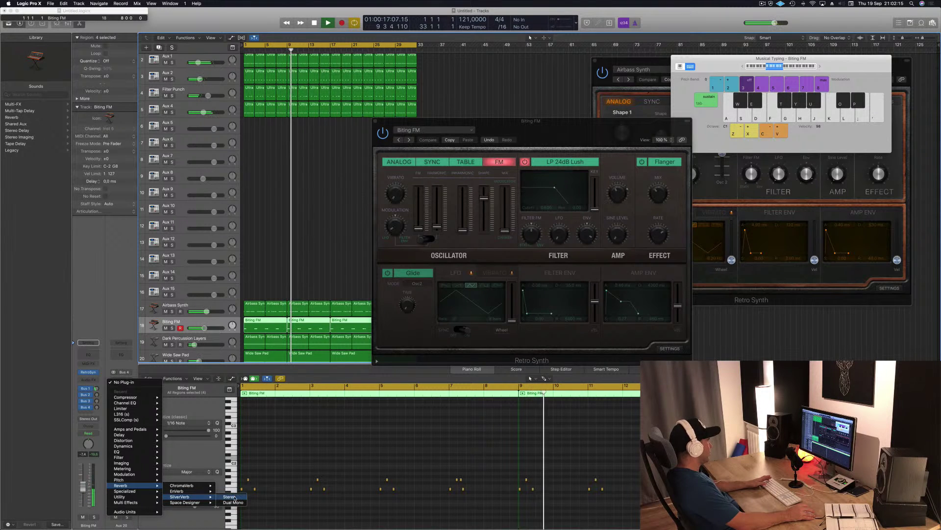
left_click(234, 496)
- Load the "grandiose" preset in SilverVerb and move its window away from the channel strips
left_click(65, 28)
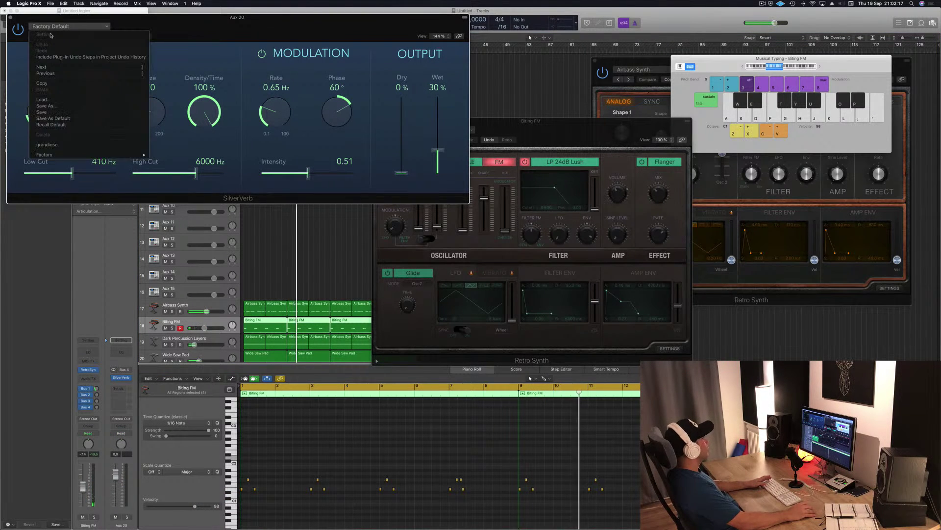
left_click(98, 37)
left_click_drag(213, 34, 695, 52)
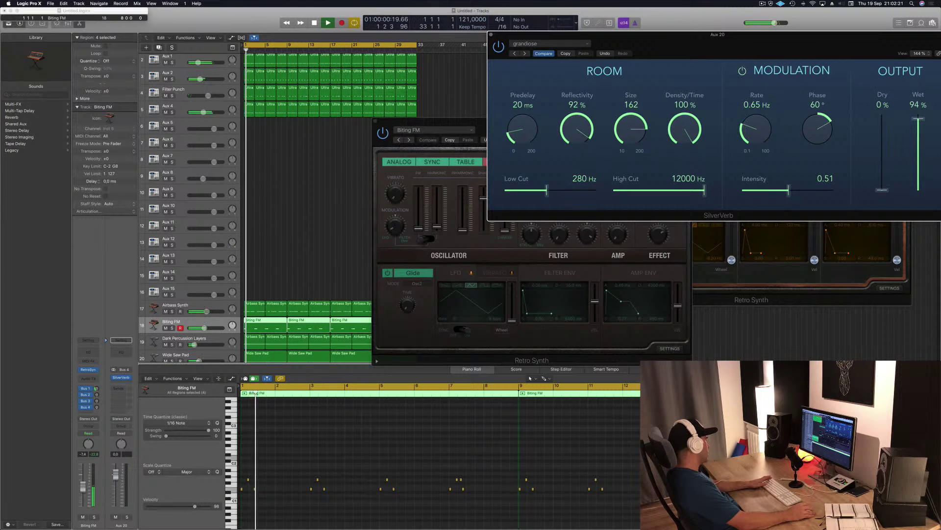
- Raise the Biting FM track's Bus 4 send level and move its synth window clear of the SilverVerb controls
left_click(97, 406)
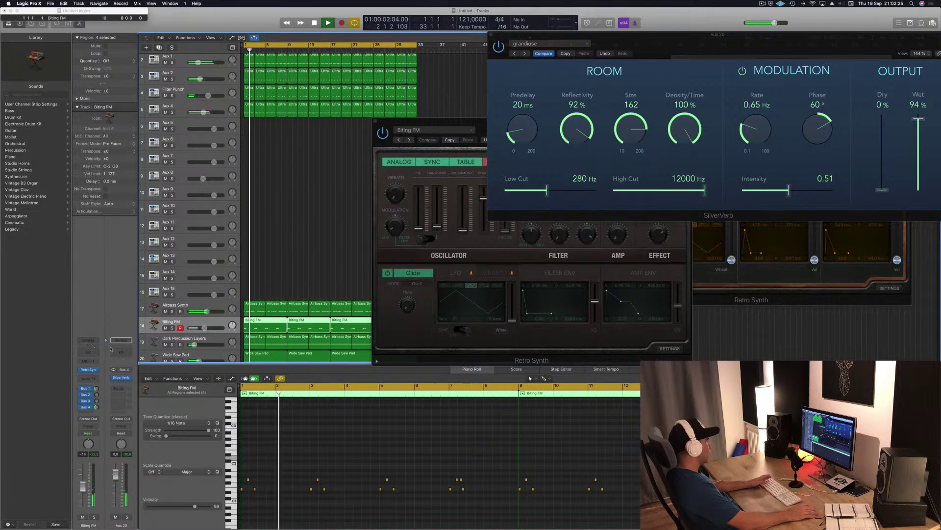
left_click_drag(472, 123, 668, 165)
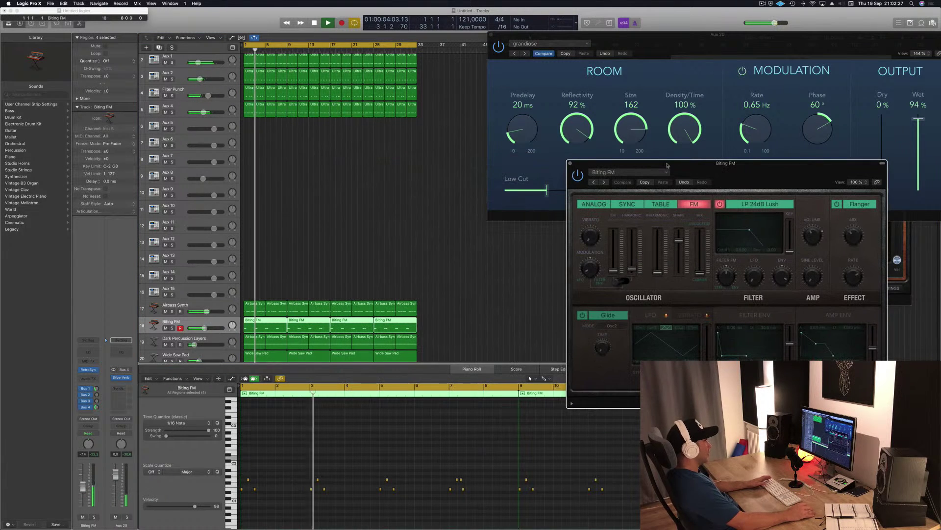
left_click_drag(773, 167, 607, 186)
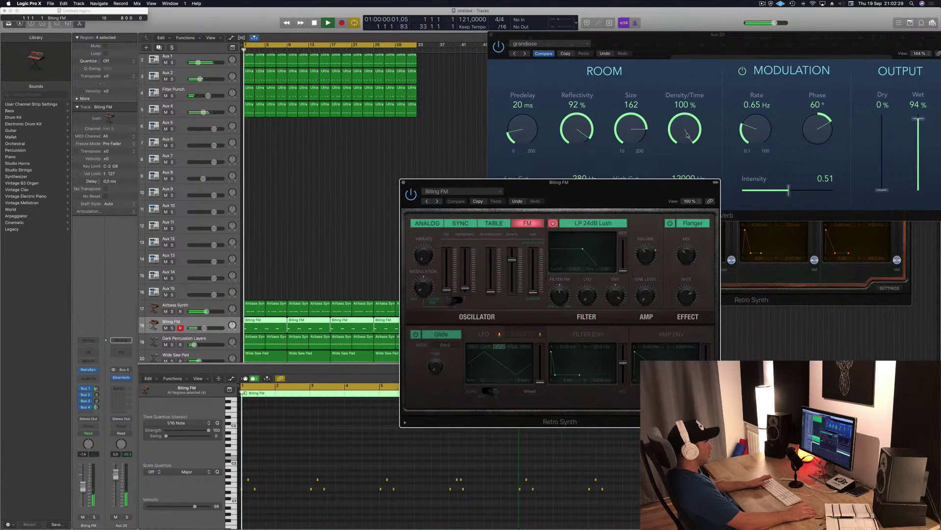
- Set SilverVerb's room size to 22, shift its window fully into view and restart playback
left_click_drag(637, 125, 638, 159)
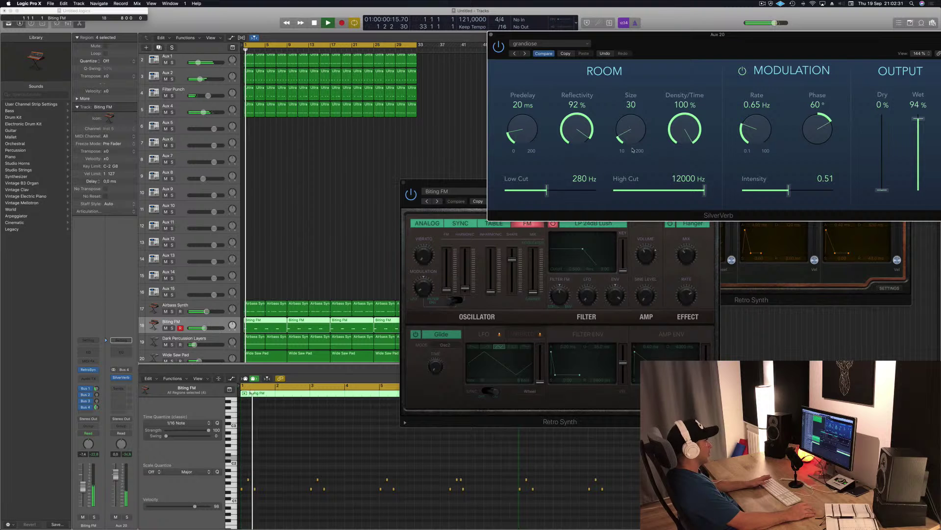
left_click_drag(733, 35, 646, 55)
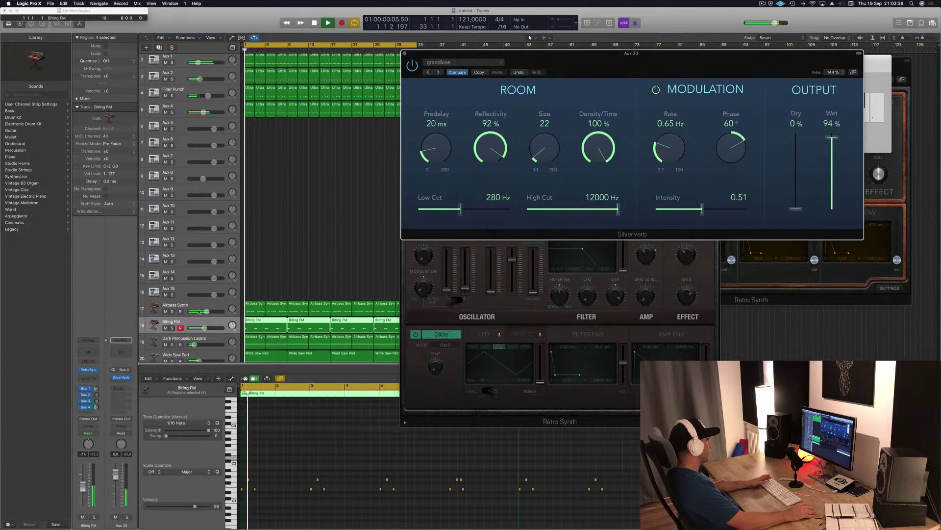
key("space")
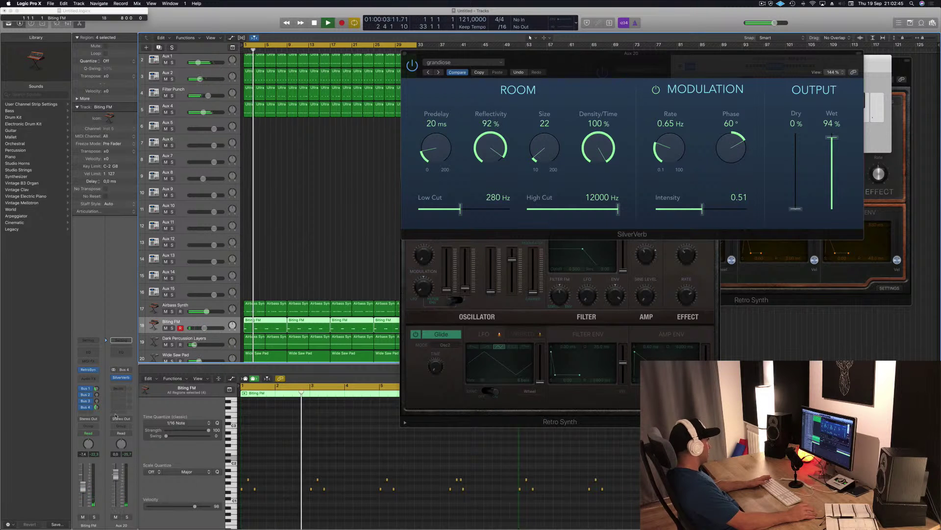
- Insert a stereo Compressor after SilverVerb on Aux 20 and set its side chain to Bus 7
left_click(122, 383)
mouse_move(142, 403)
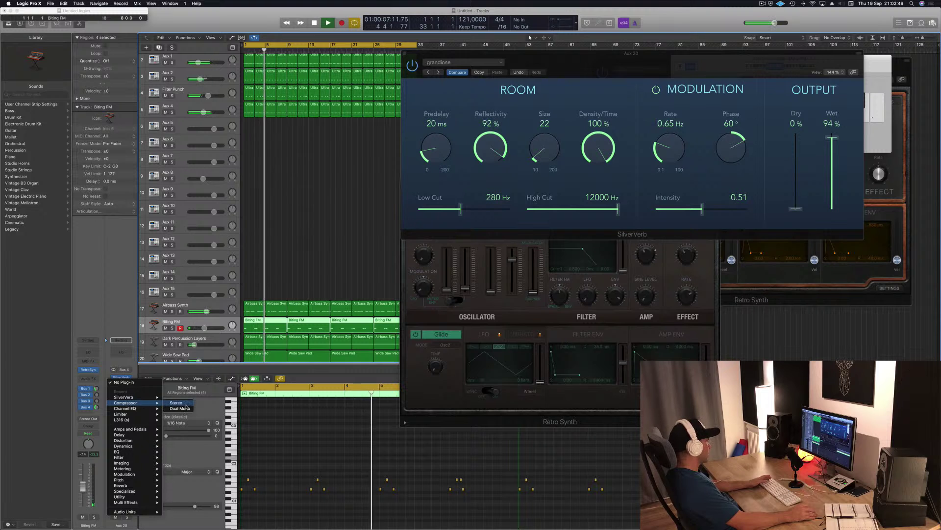
left_click(183, 403)
left_click(297, 27)
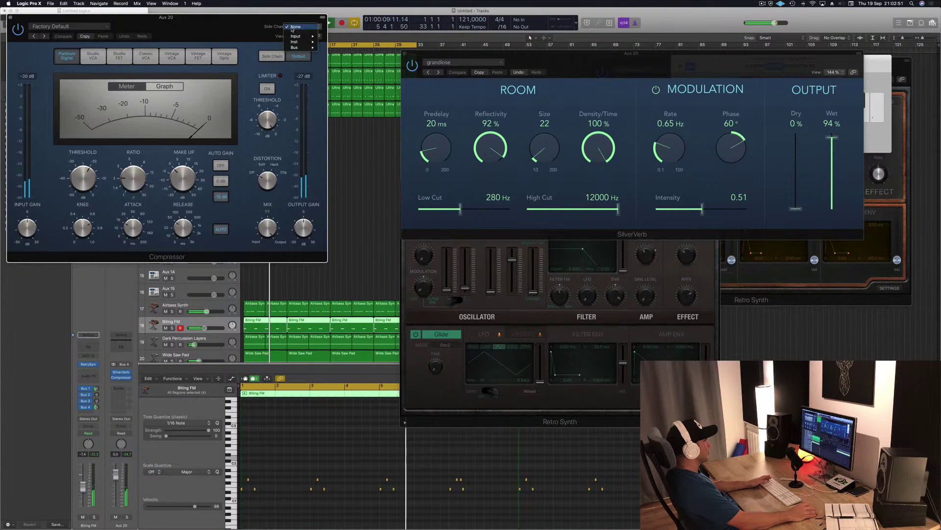
mouse_move(295, 47)
left_click(343, 72)
- Move the Compressor window aside, adjust its ratio and lower its threshold to -37.5 dB
left_click_drag(213, 24, 728, 105)
left_click_drag(651, 247, 651, 241)
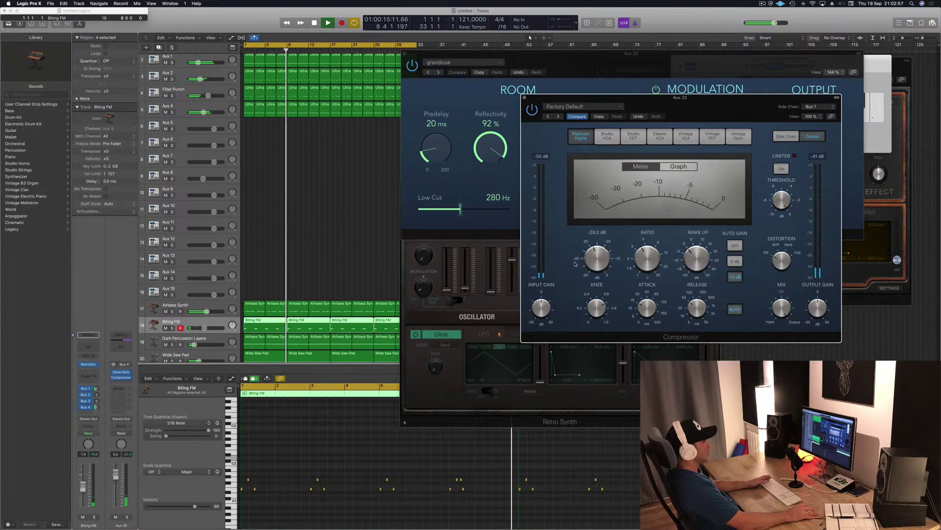
left_click_drag(593, 265, 596, 257)
- Play from bar 1 again, lower Aux 20's volume to about -10.6 dB and stop playback
key("Return")
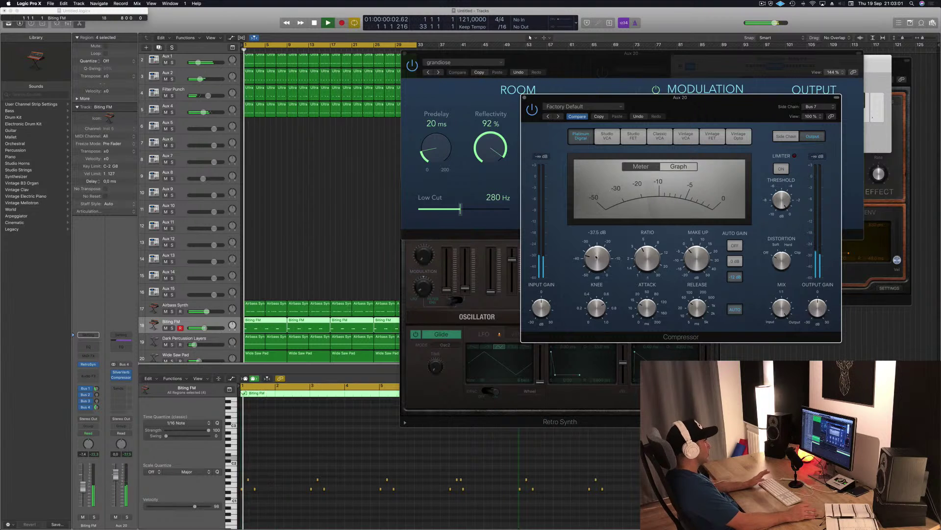
key("Return")
left_click_drag(117, 487, 116, 494)
key("space")
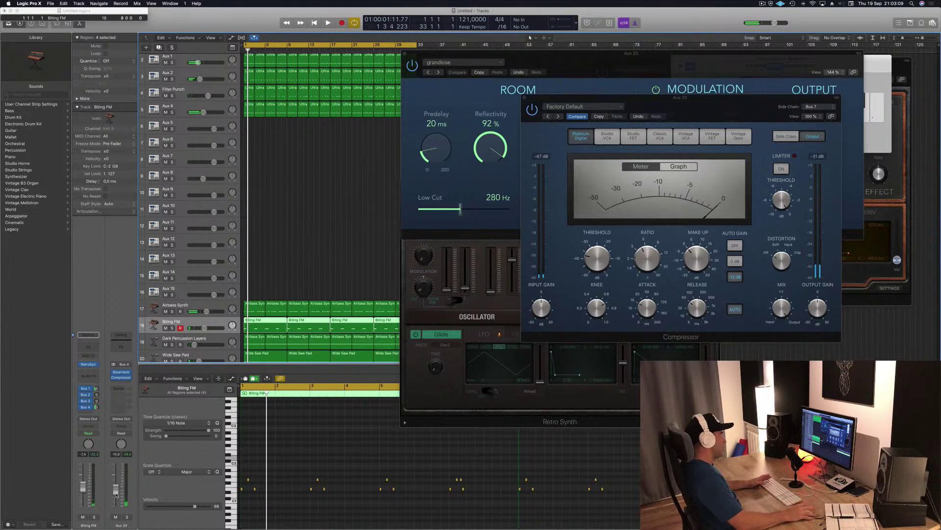
- Reposition the Compressor window and play the track from bar 1 to check the sidechained reverb
left_click(712, 106)
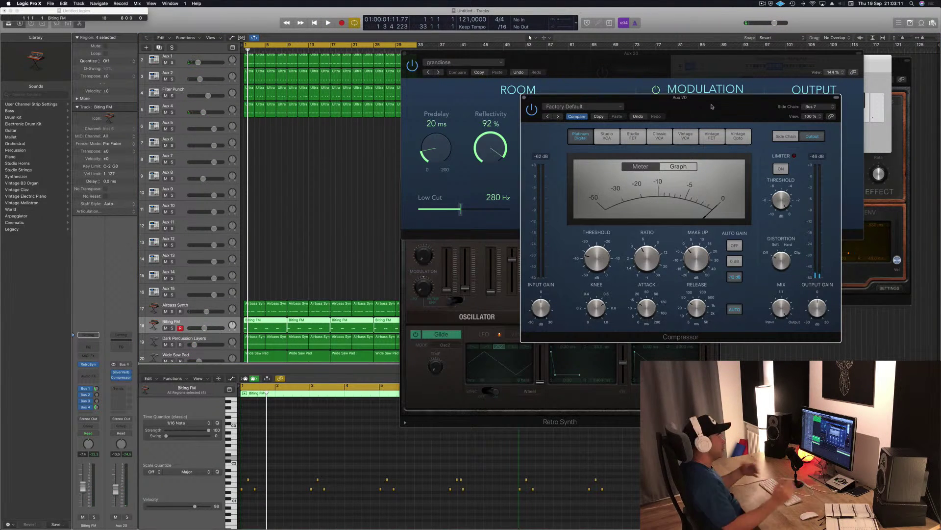
left_click_drag(712, 107, 664, 116)
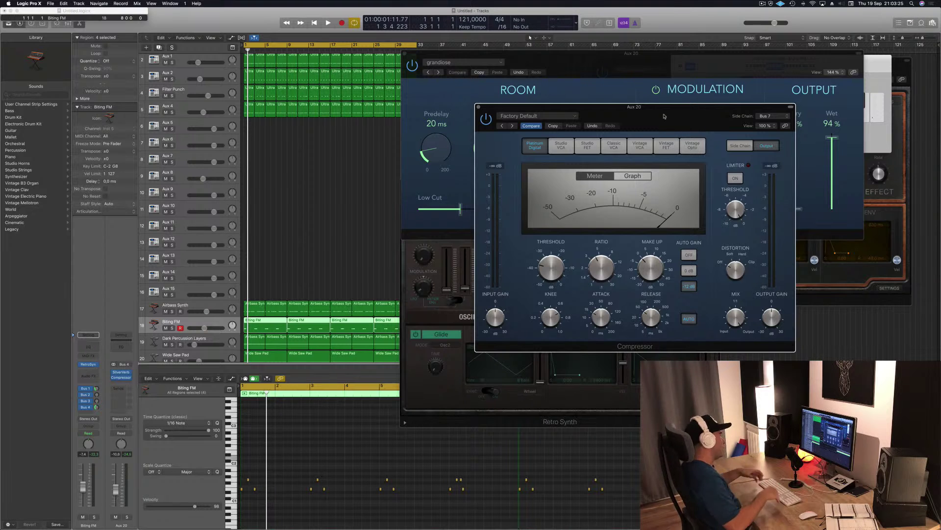
left_click_drag(677, 116, 681, 123)
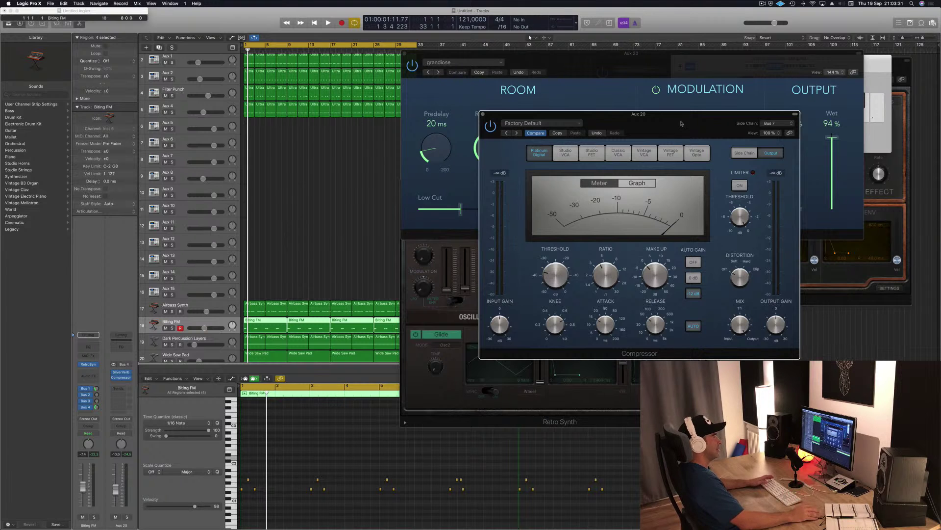
left_click_drag(681, 123, 617, 144)
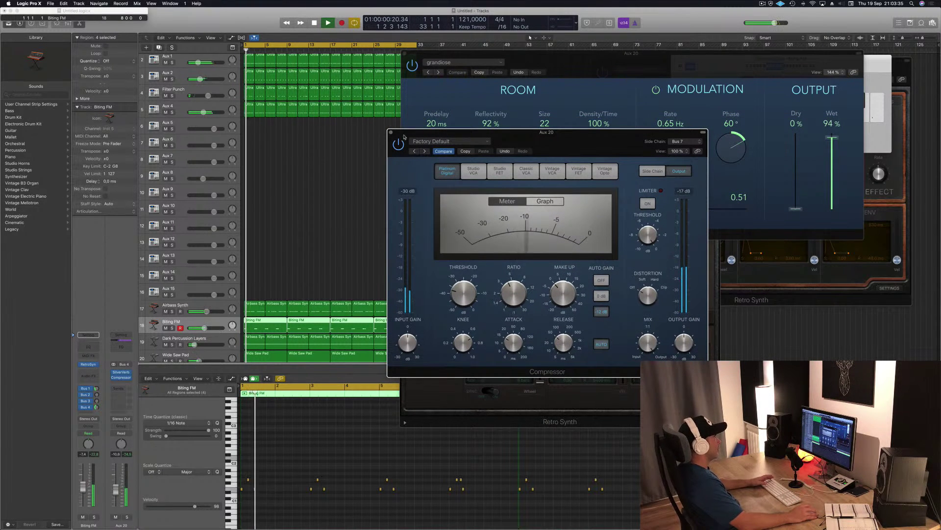
key("space")
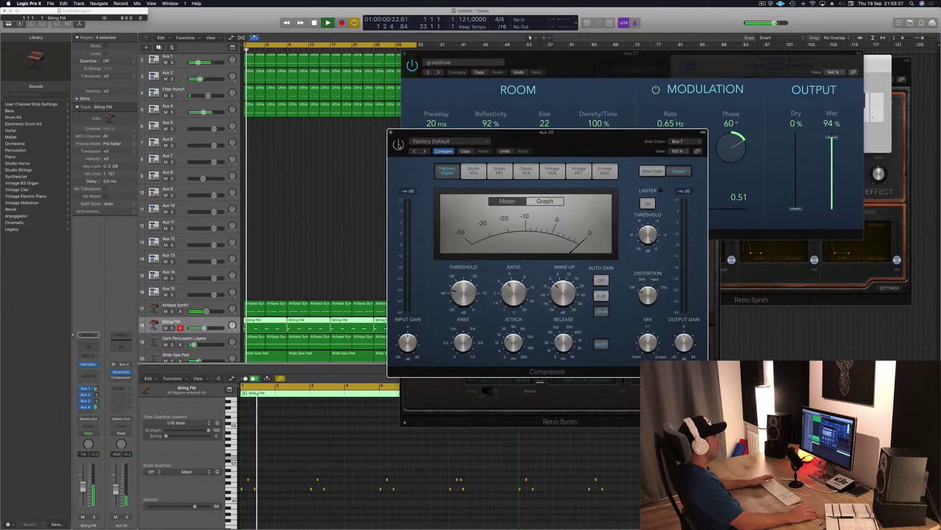
key("space")
key("space")
left_click_drag(593, 143, 719, 144)
left_click_drag(540, 135, 446, 132)
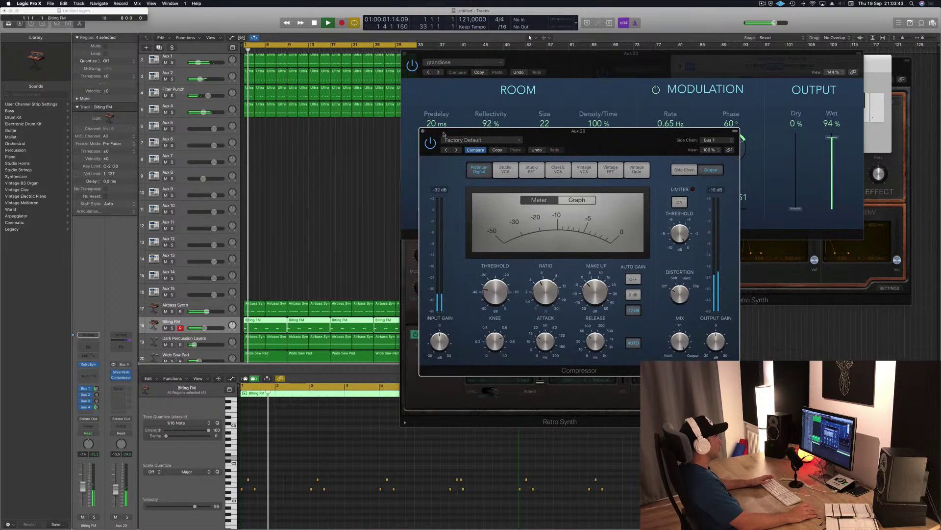
- Close the Compressor, SilverVerb and Biting FM synth windows and deselect the Biting FM regions
left_click(422, 132)
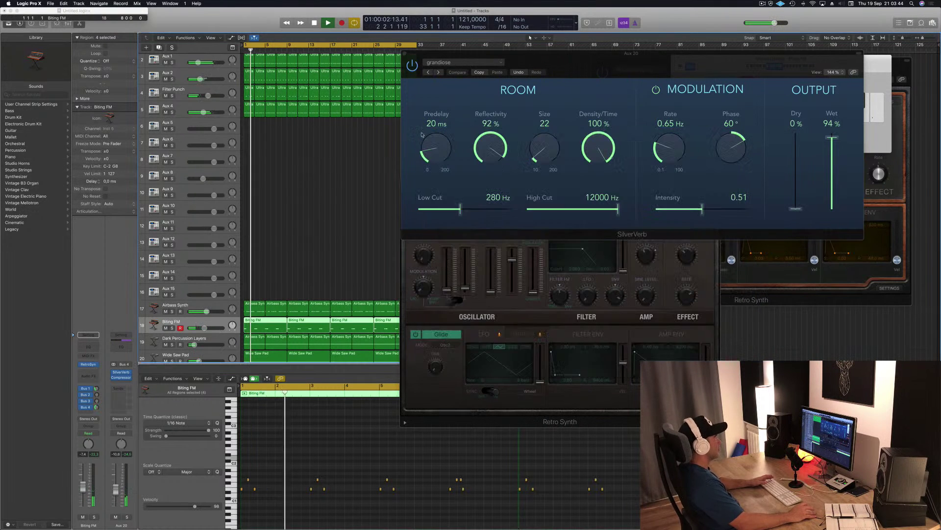
left_click(405, 54)
left_click_drag(425, 176, 398, 116)
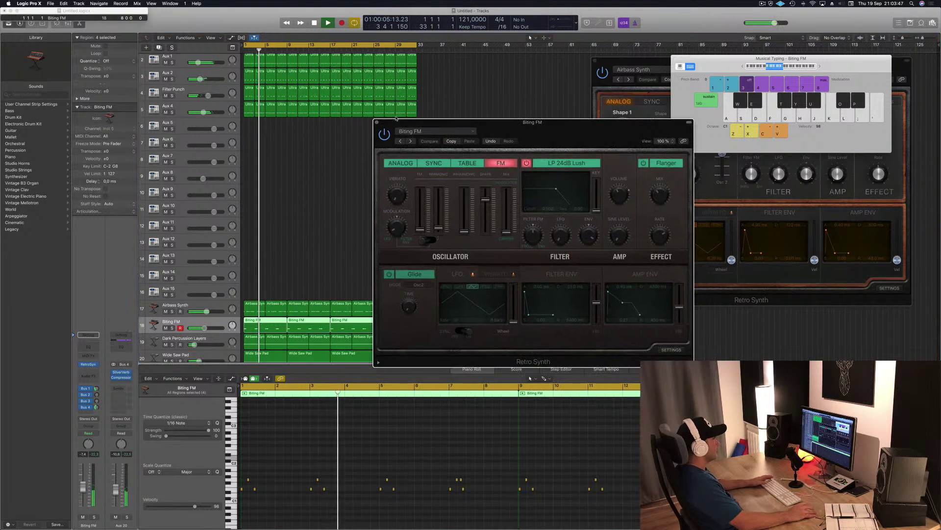
left_click(377, 122)
left_click(492, 182)
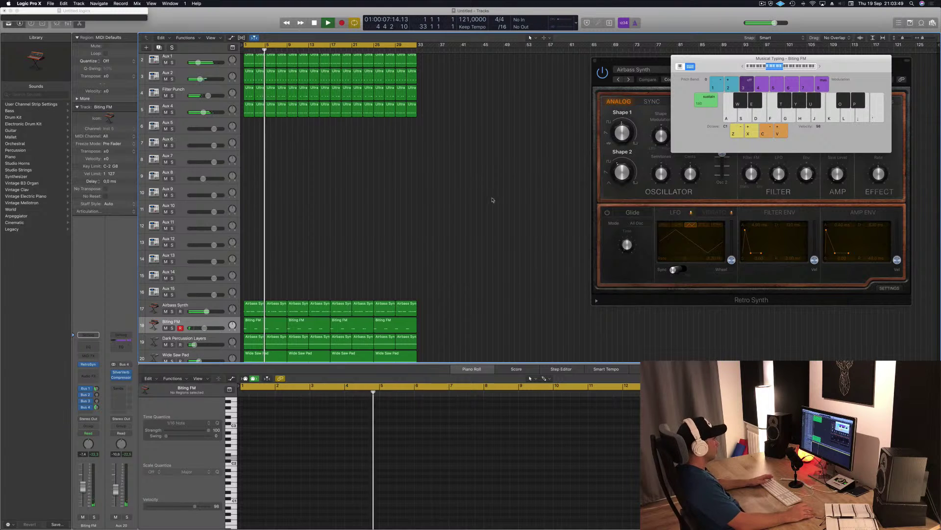
scroll(497, 167, "down", 1)
scroll(497, 167, "down", 1)
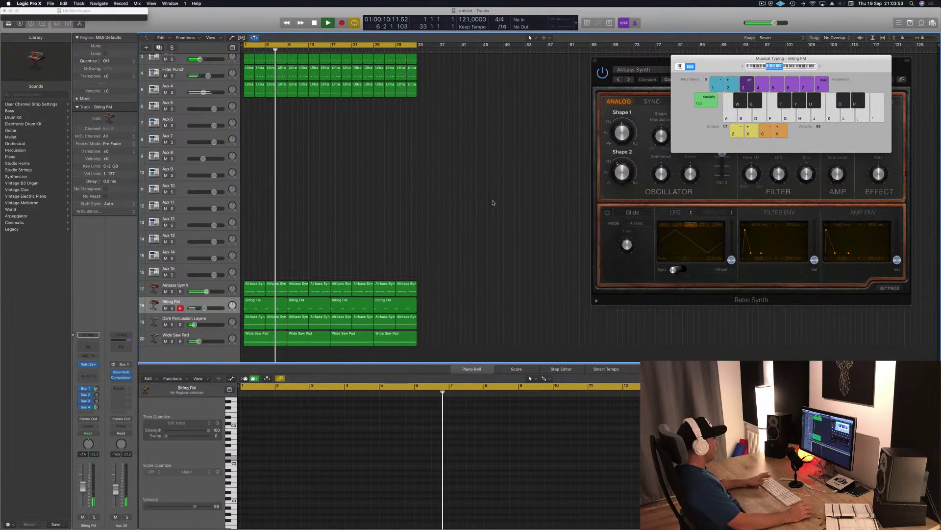
key("super+s")
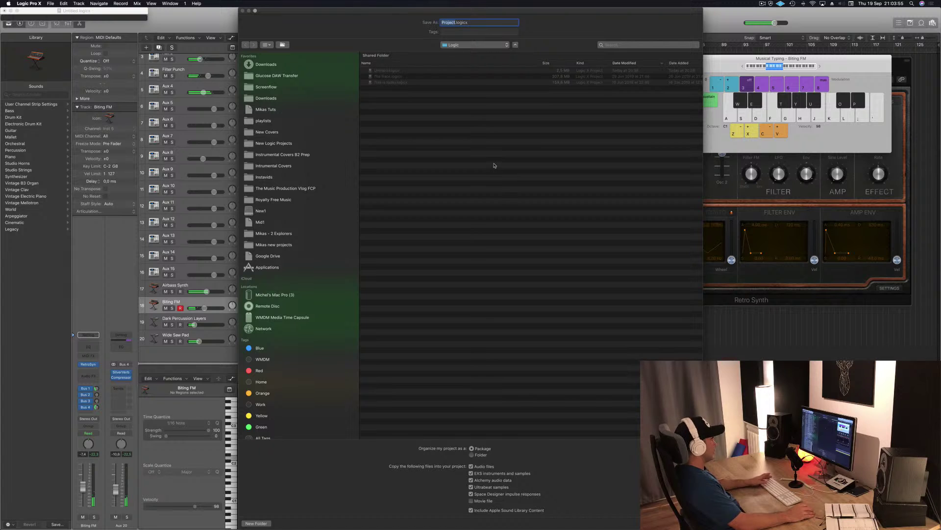
key("Escape")
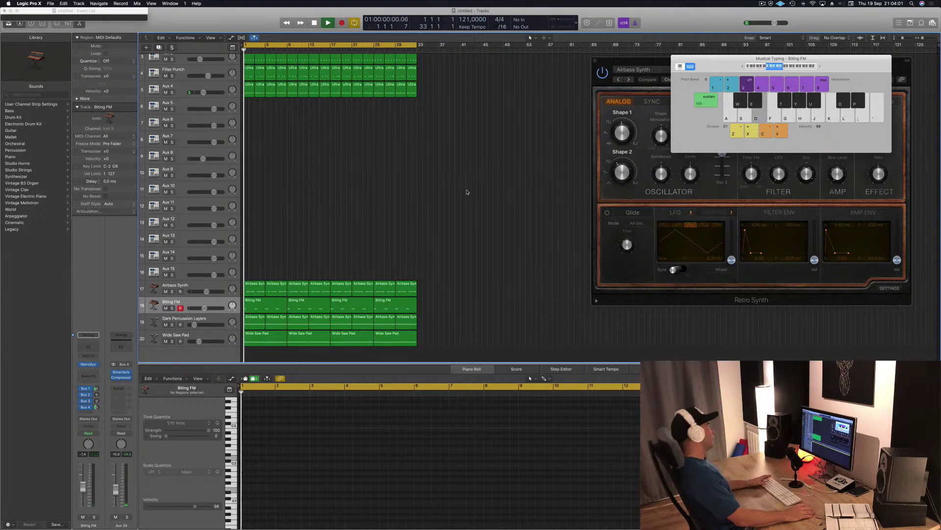
- Reposition the Airbass Synth window over the empty track area and play the arrangement from bar 1
key("space")
key("space")
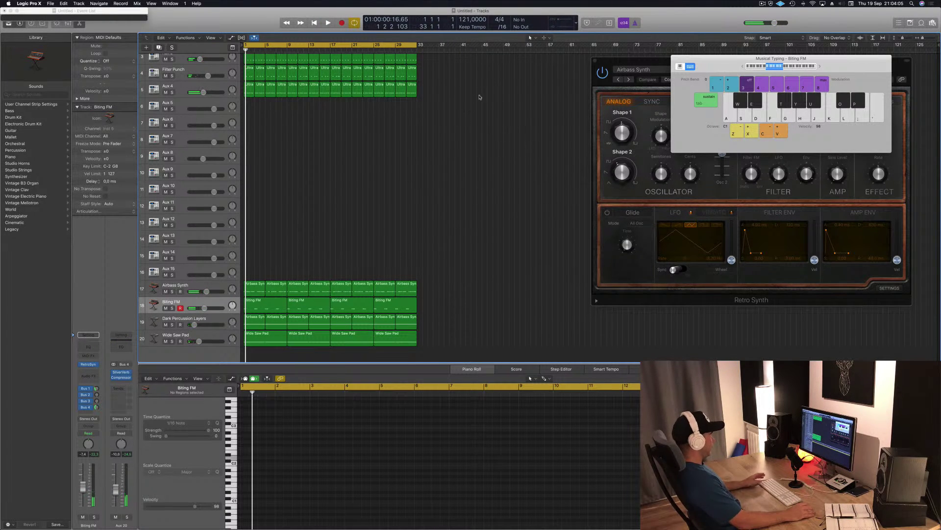
left_click_drag(619, 63, 774, 86)
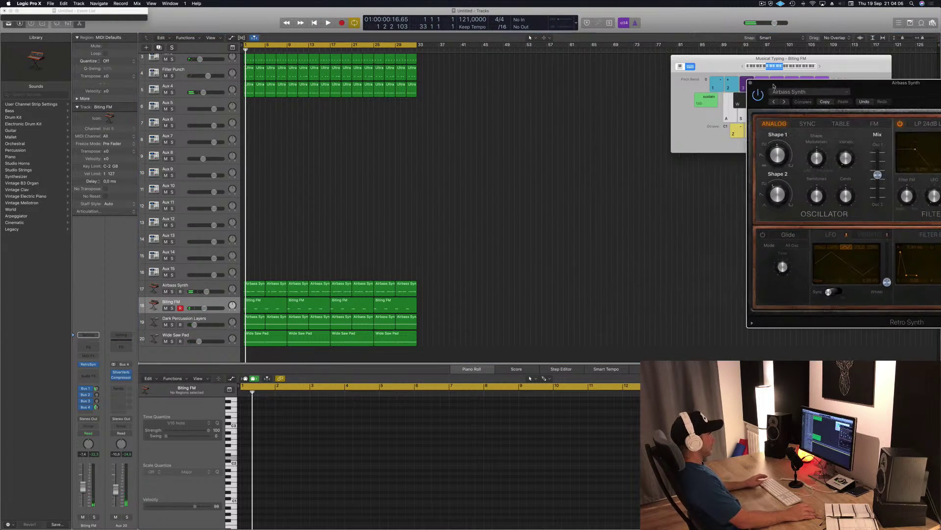
left_click(363, 147)
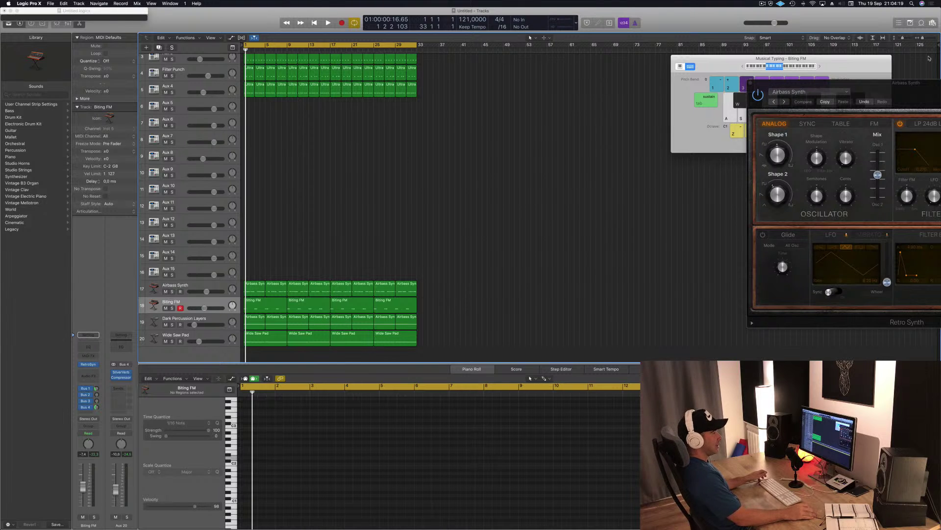
left_click_drag(853, 89, 614, 94)
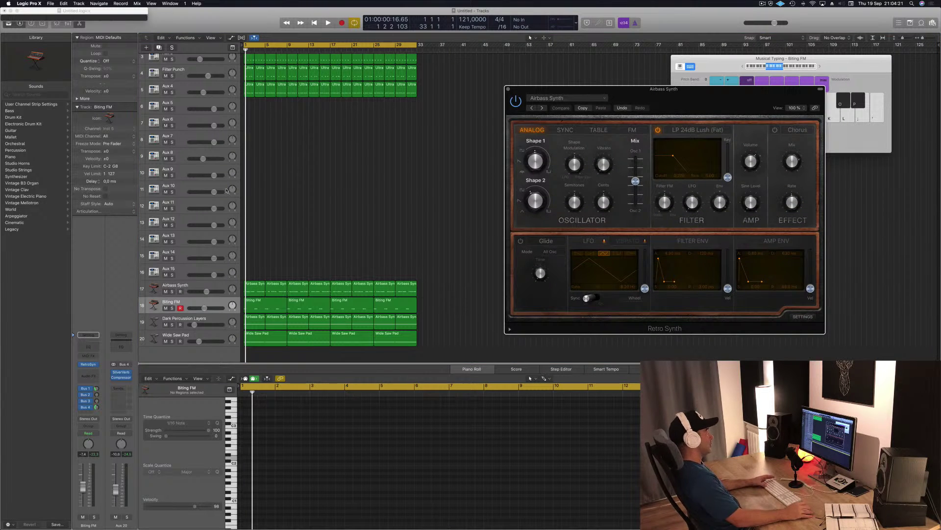
left_click(359, 184)
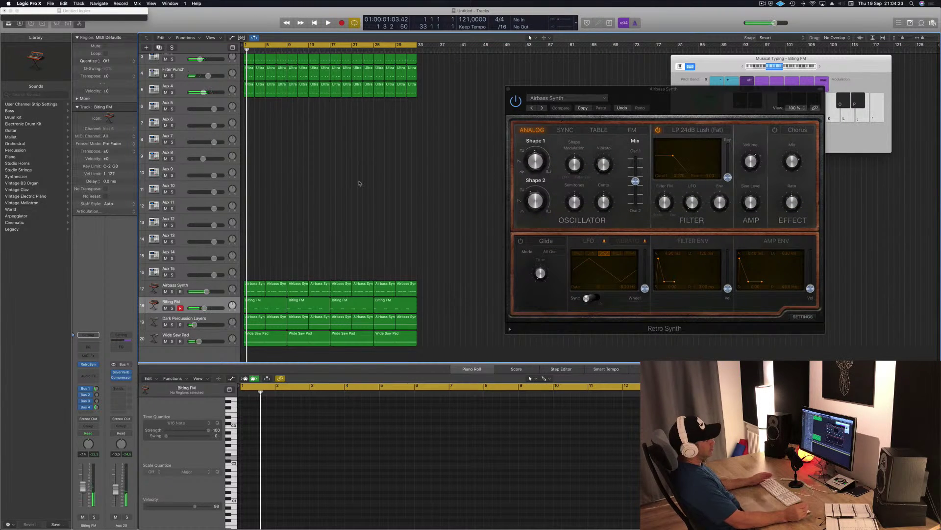
- Play the loop and mute the Dark Percussion Layers track
left_click_drag(678, 101, 674, 101)
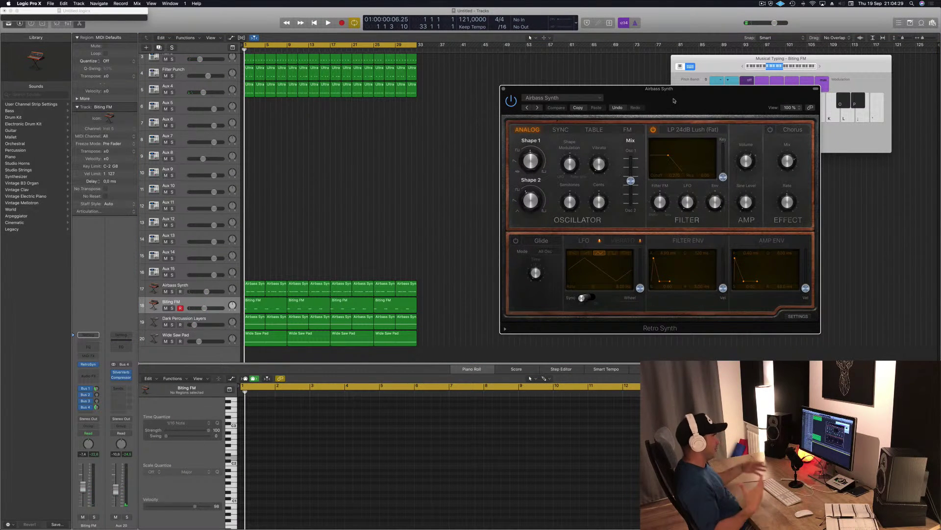
key("space")
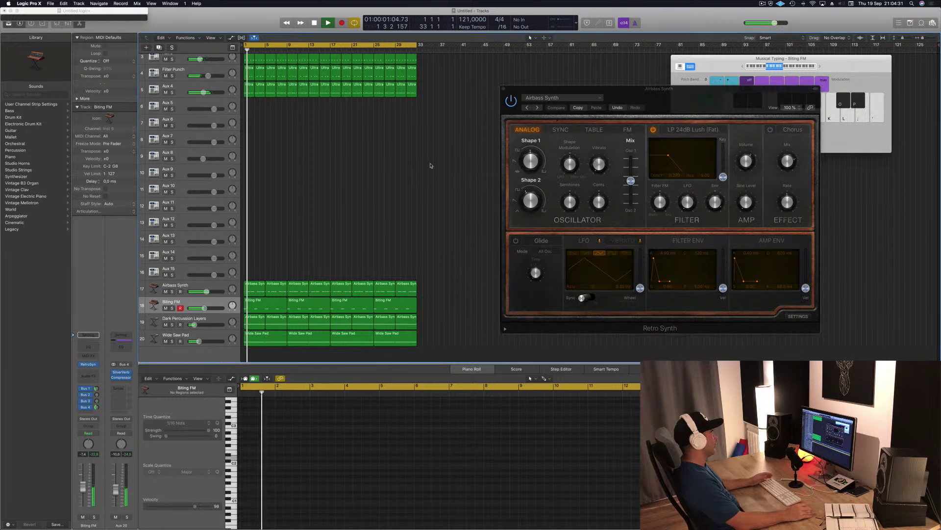
left_click_drag(580, 298, 595, 276)
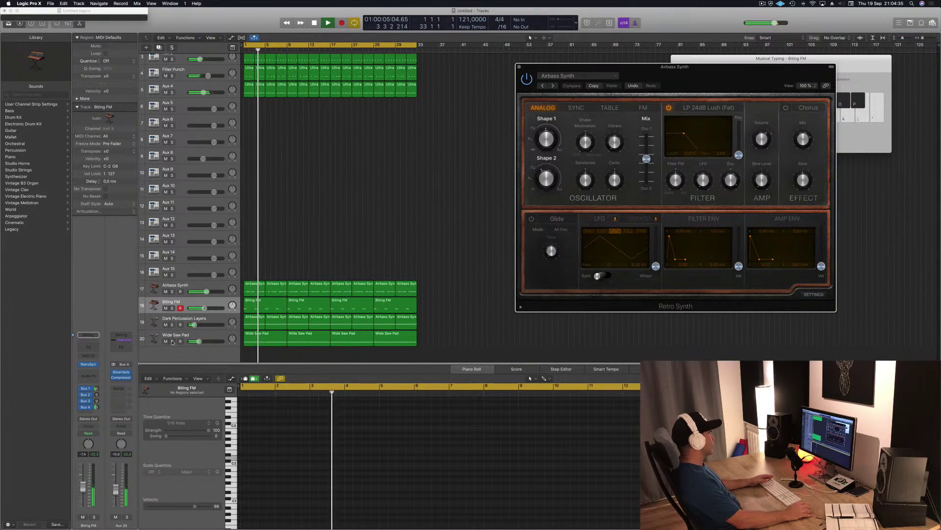
left_click(166, 324)
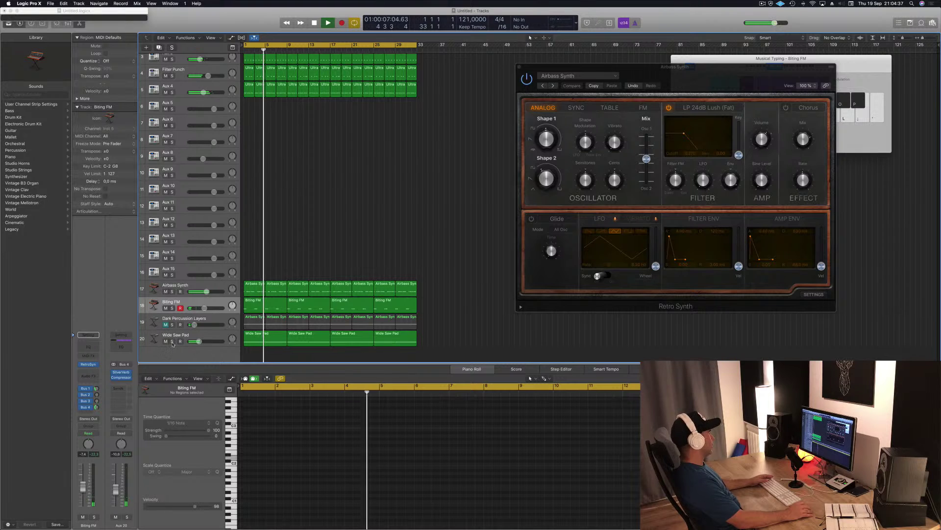
- Open the Alchemy instrument of the Wide Saw Pad track
left_click(216, 334)
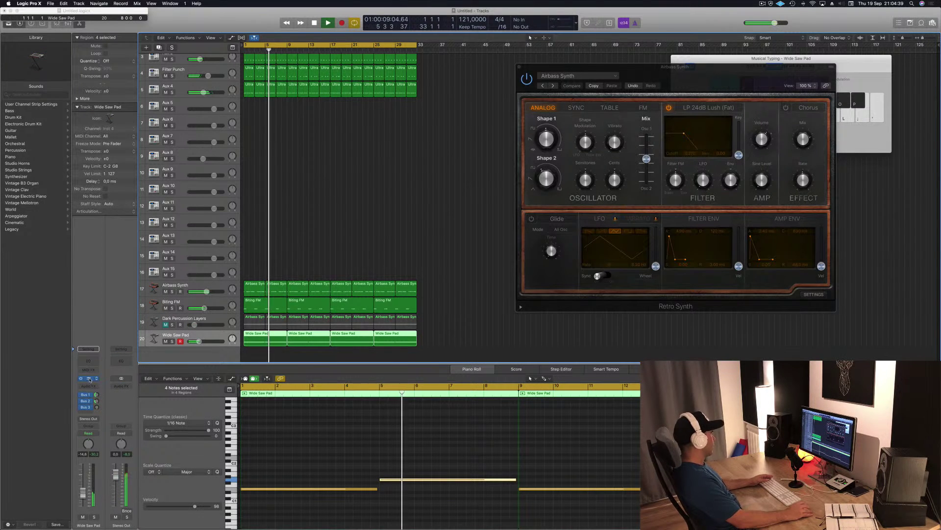
left_click(89, 379)
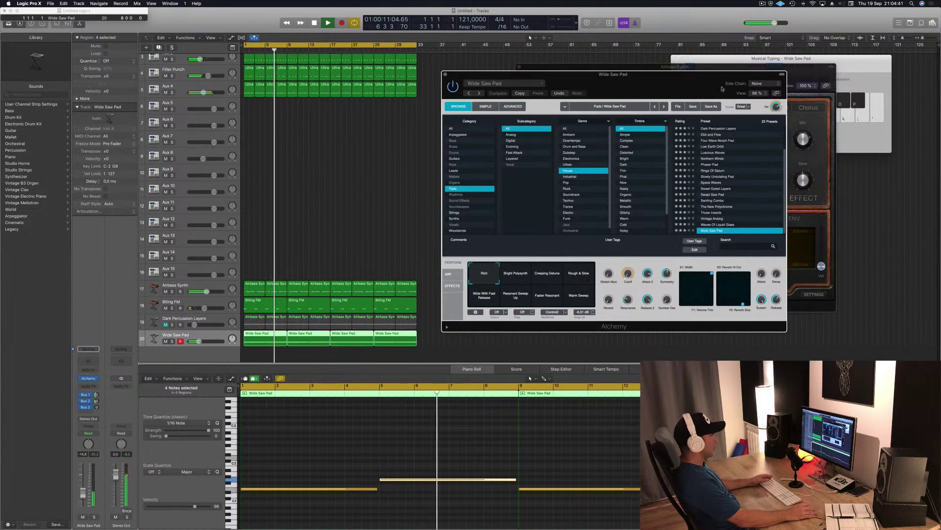
left_click_drag(664, 78, 684, 113)
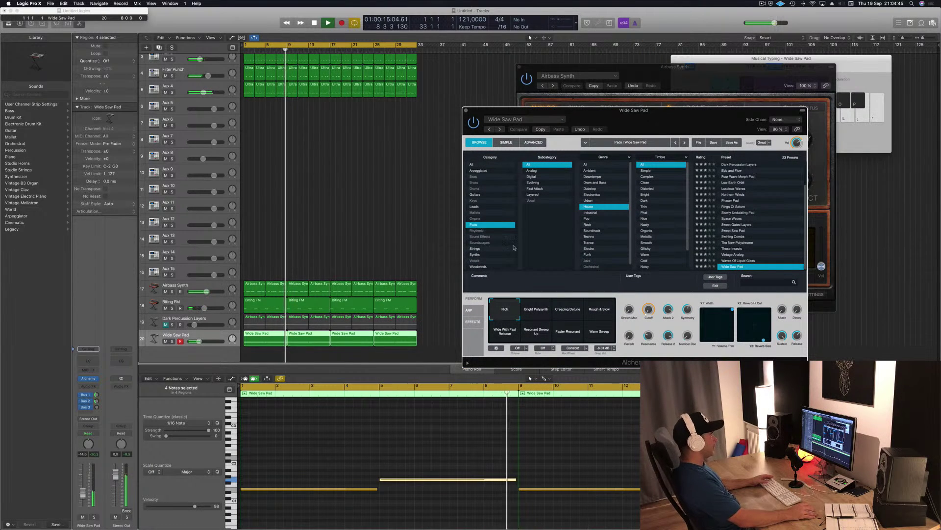
- Audition the Wide Saw Pad's performance variations in Alchemy, choose Bright Polysynth, and close the instrument window
left_click(543, 312)
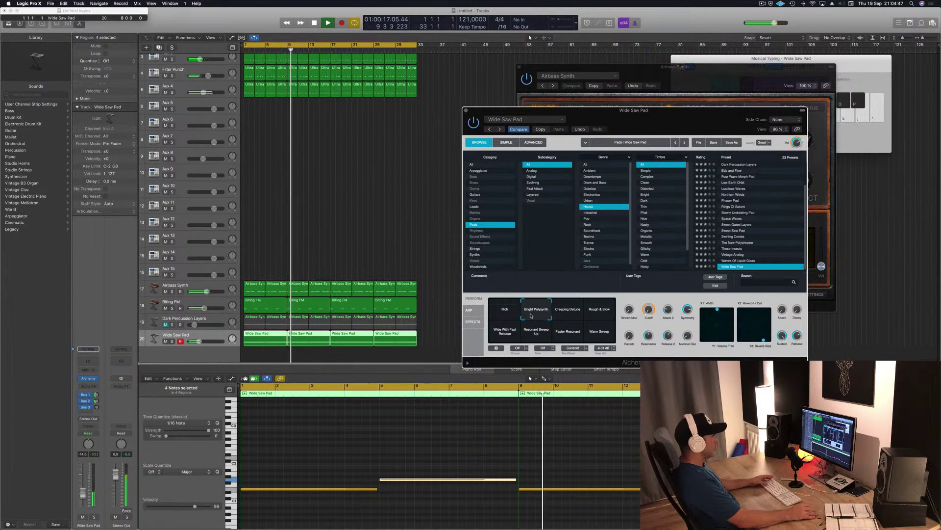
left_click(571, 313)
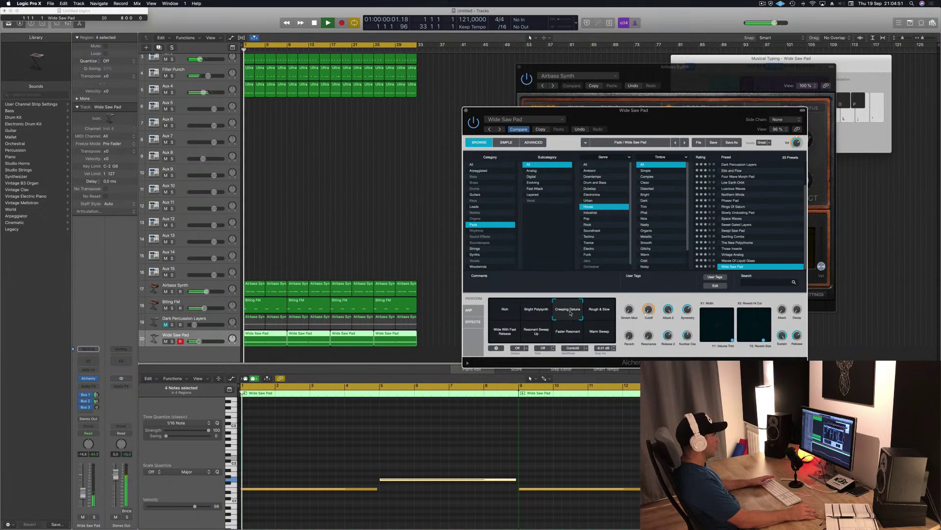
left_click(602, 313)
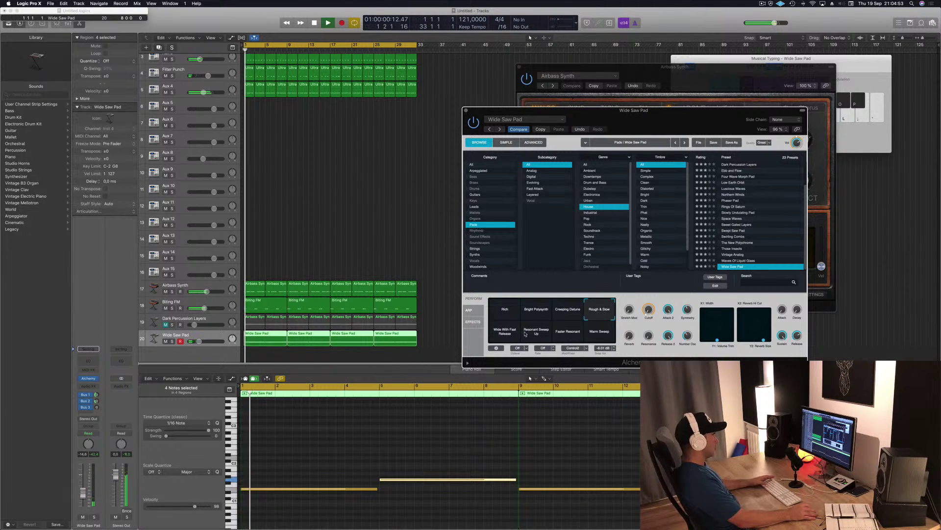
left_click(503, 336)
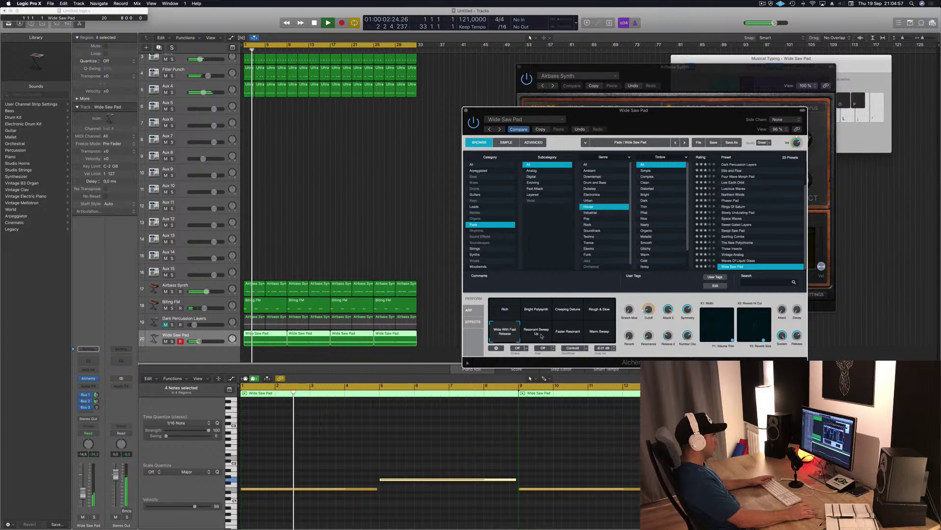
left_click(537, 334)
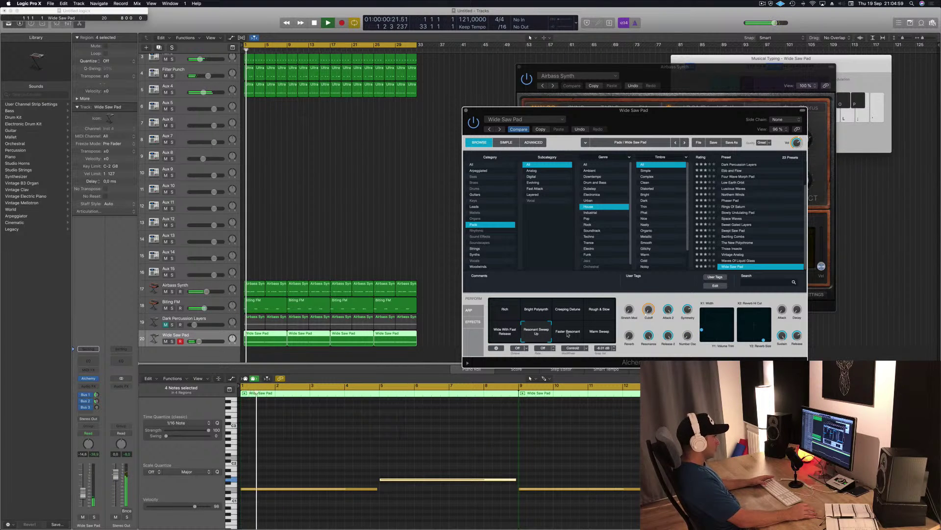
left_click(568, 333)
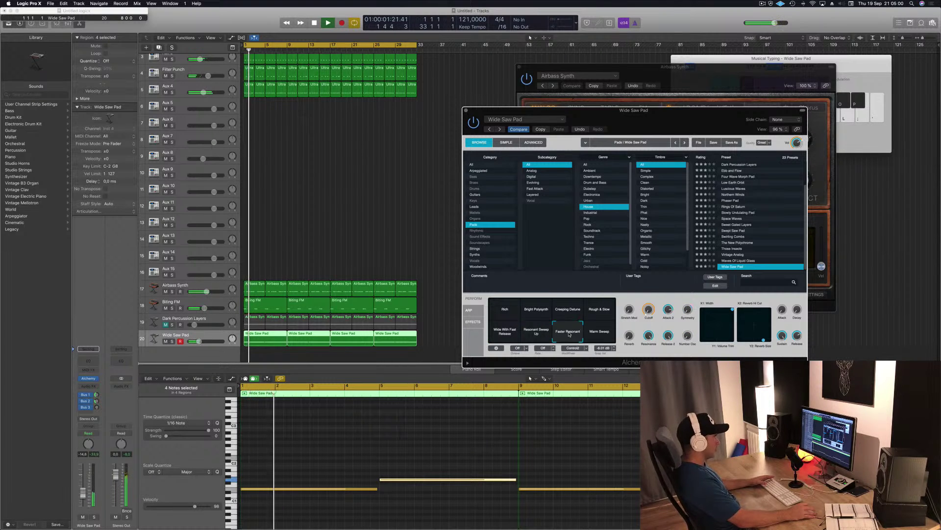
left_click(600, 334)
left_click(540, 312)
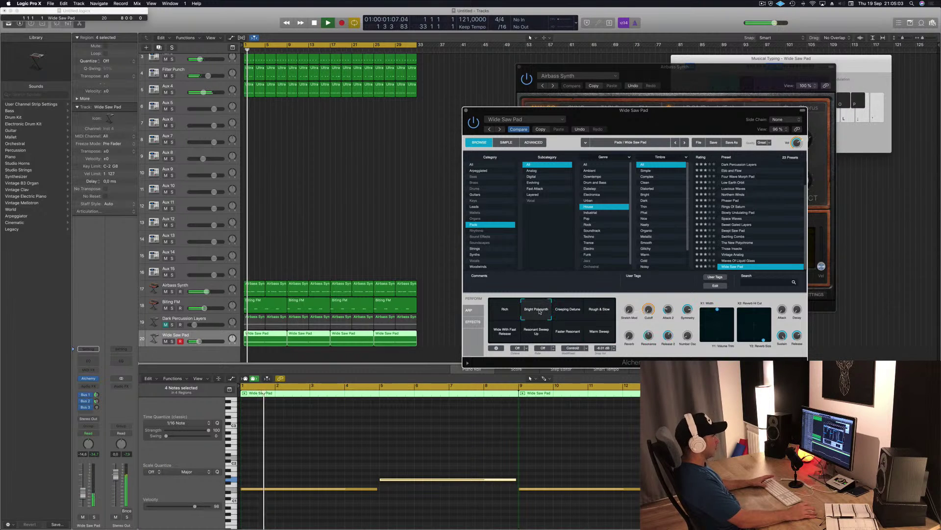
left_click_drag(735, 110, 687, 93)
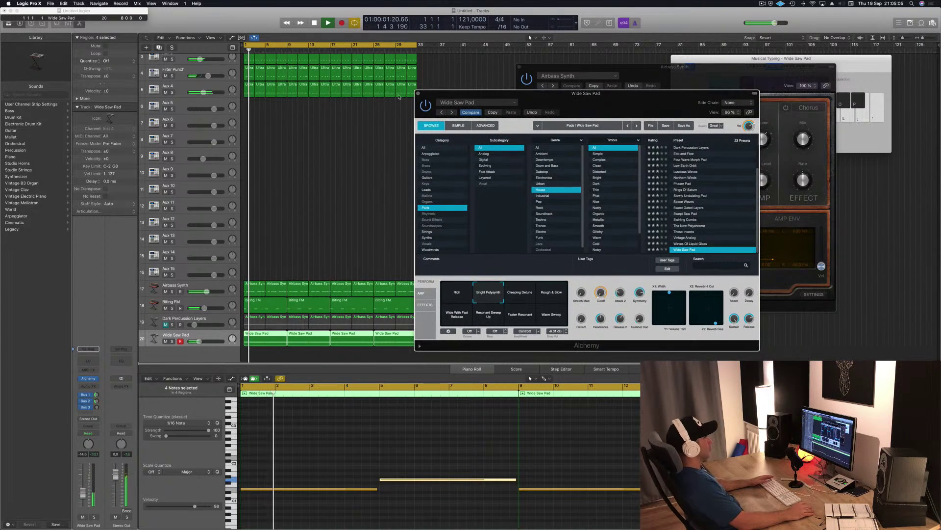
left_click(418, 93)
- Stop playback and insert a stereo Compressor on the Wide Saw Pad track with Bus 7 as its side chain
key("space")
left_click(97, 387)
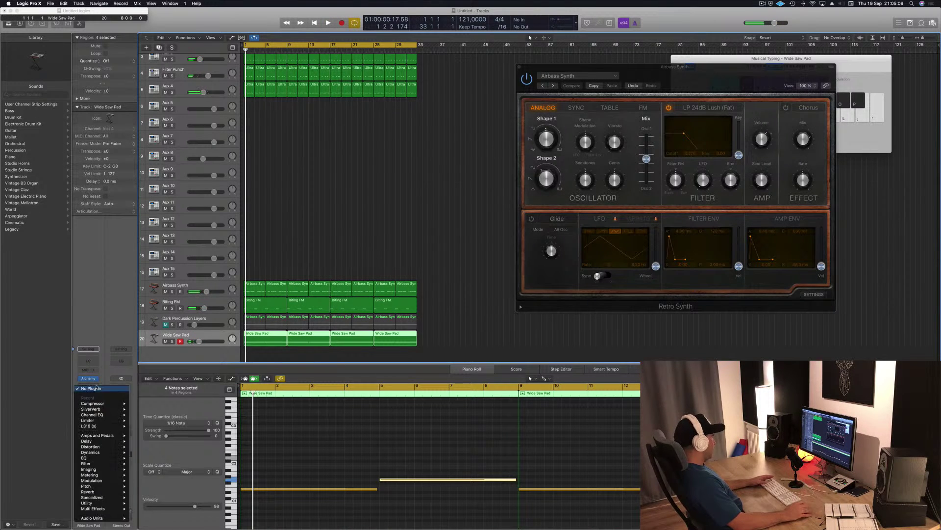
left_click(142, 403)
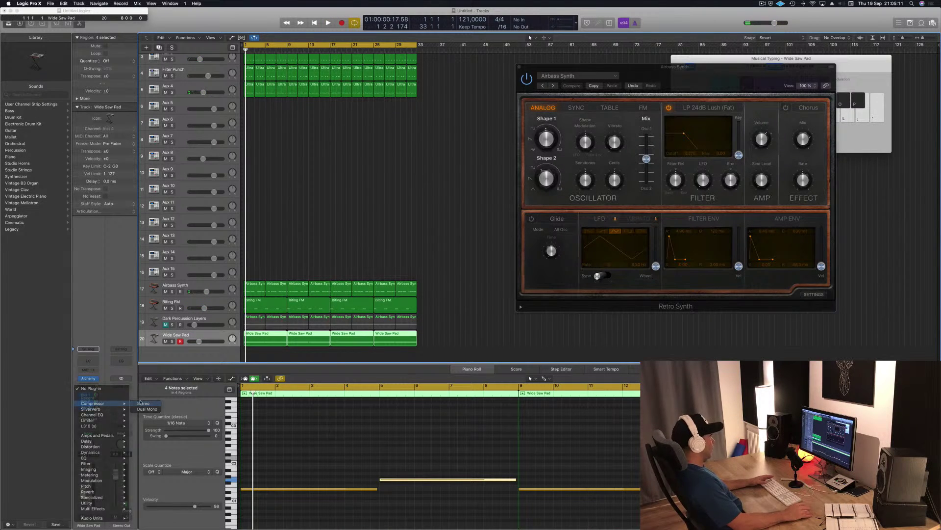
left_click(309, 28)
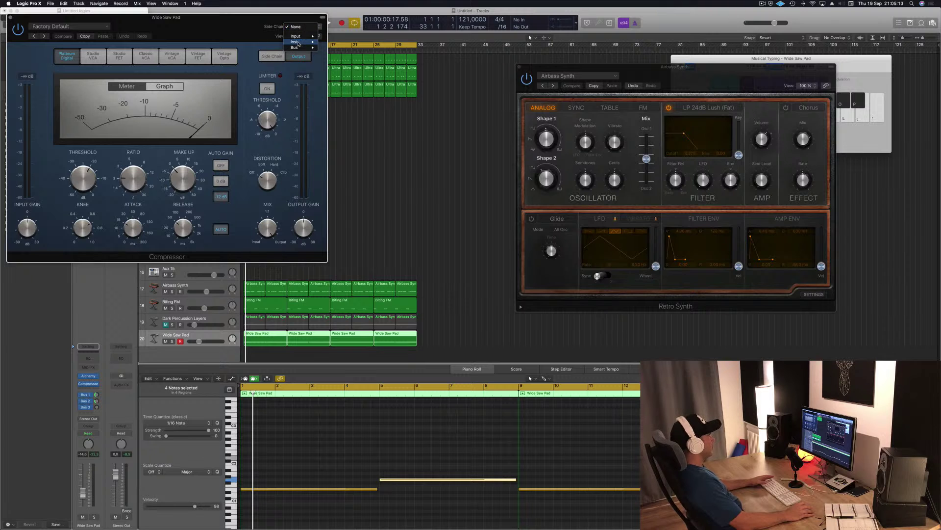
mouse_move(302, 48)
left_click(343, 72)
- Raise the Wide Saw Pad Compressor's ratio while the loop plays, and close the Compressor window
key("space")
left_click_drag(215, 25, 703, 113)
left_click_drag(622, 267, 621, 253)
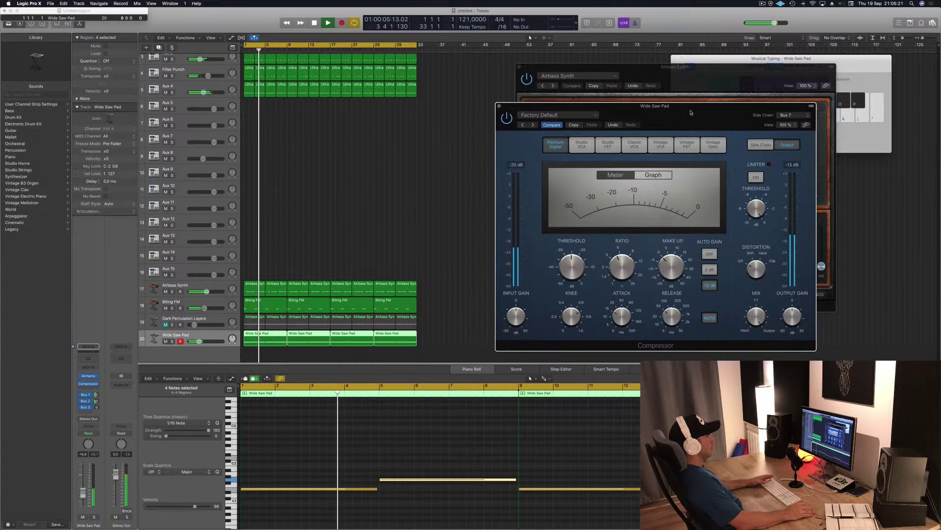
left_click_drag(691, 112, 616, 113)
key("cmd+w")
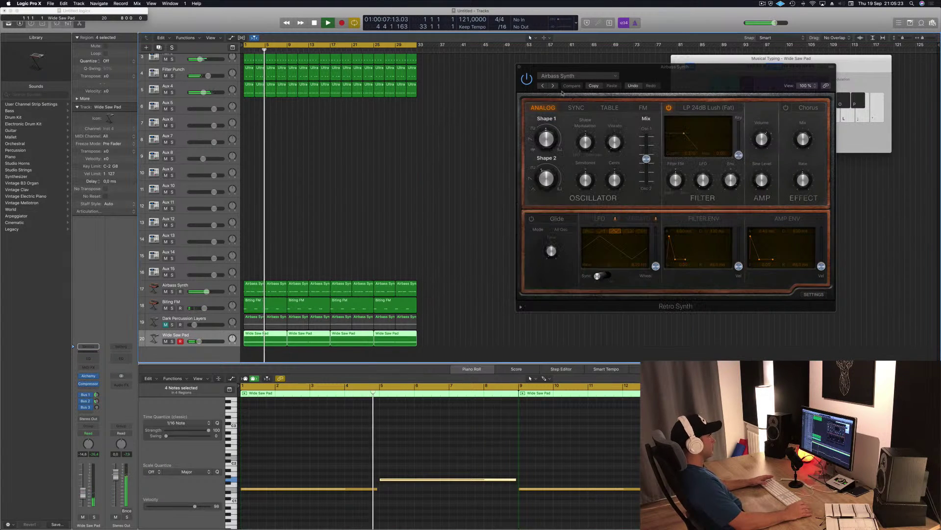
- Lower the Wide Saw Pad track's volume and move the Airbass Synth window out of the way
left_click_drag(538, 100, 484, 72)
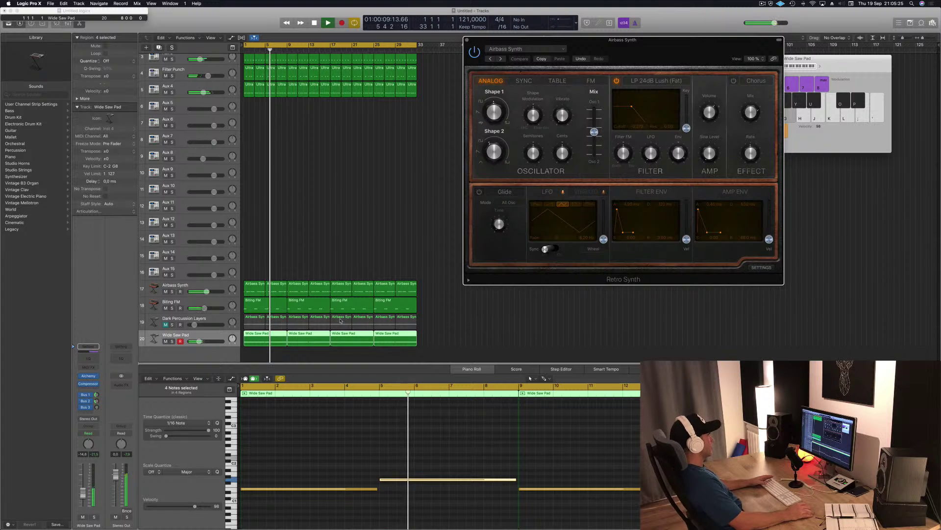
left_click(124, 426)
key("Return")
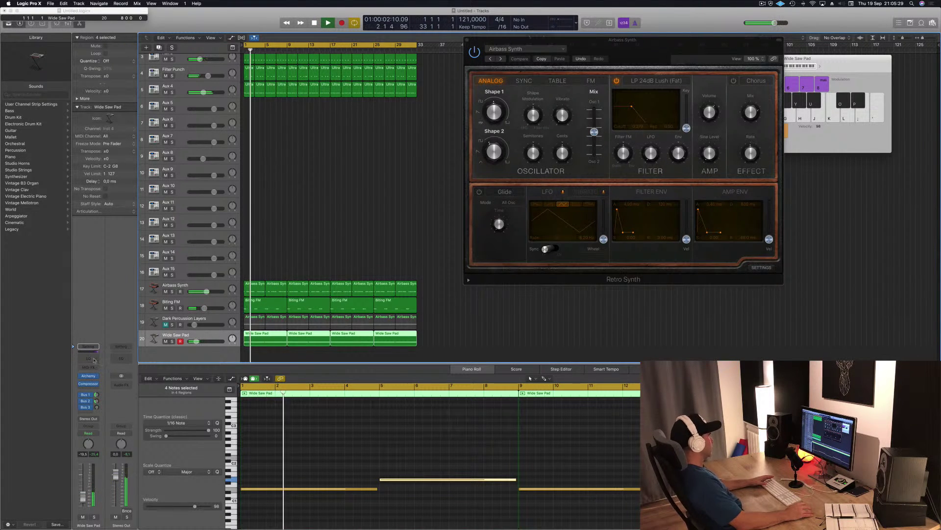
left_click_drag(674, 46, 639, 48)
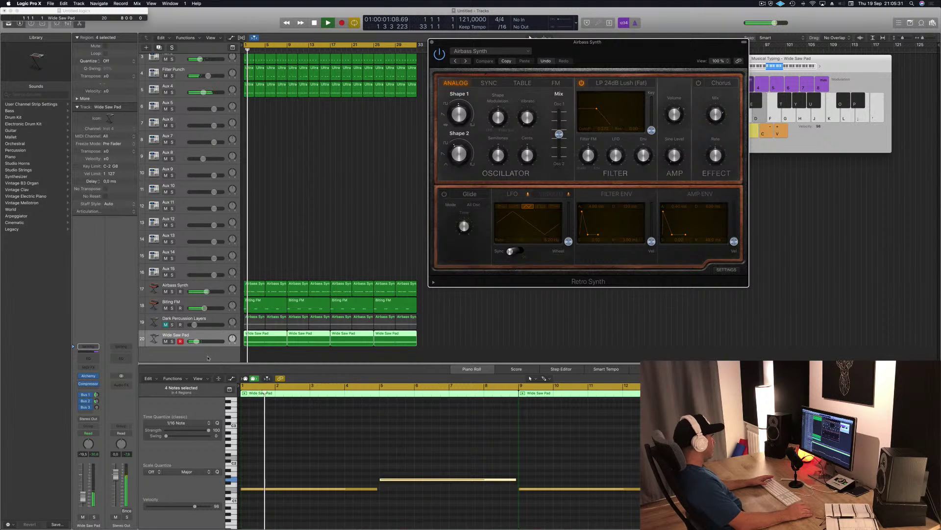
- Add a Channel EQ to the Wide Saw Pad track with a high cut at 1000 Hz and a 48 dB/Oct slope
left_click(89, 357)
left_click(489, 235)
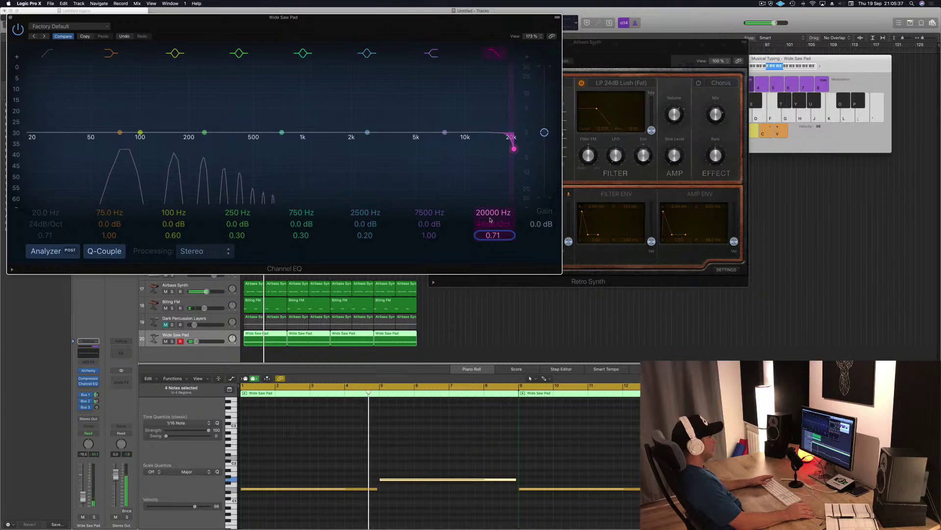
left_click_drag(489, 174, 303, 173)
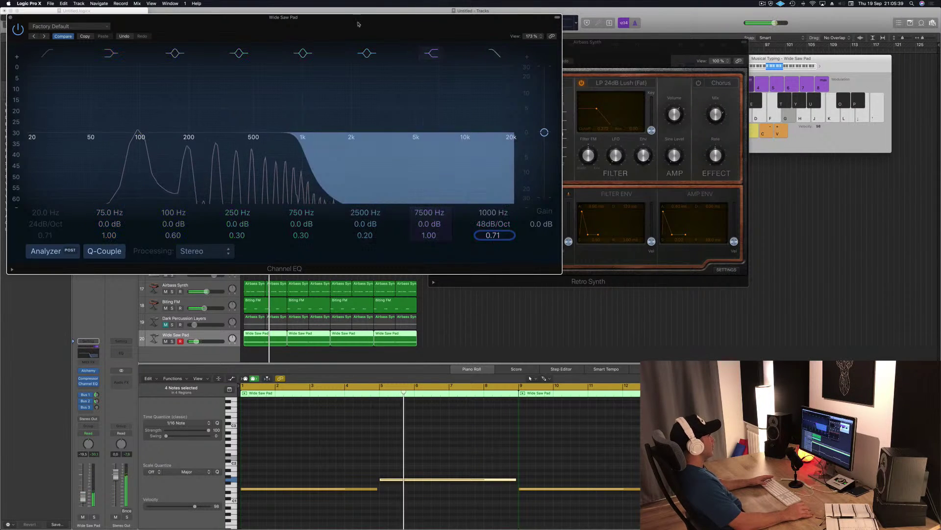
left_click_drag(284, 17, 750, 71)
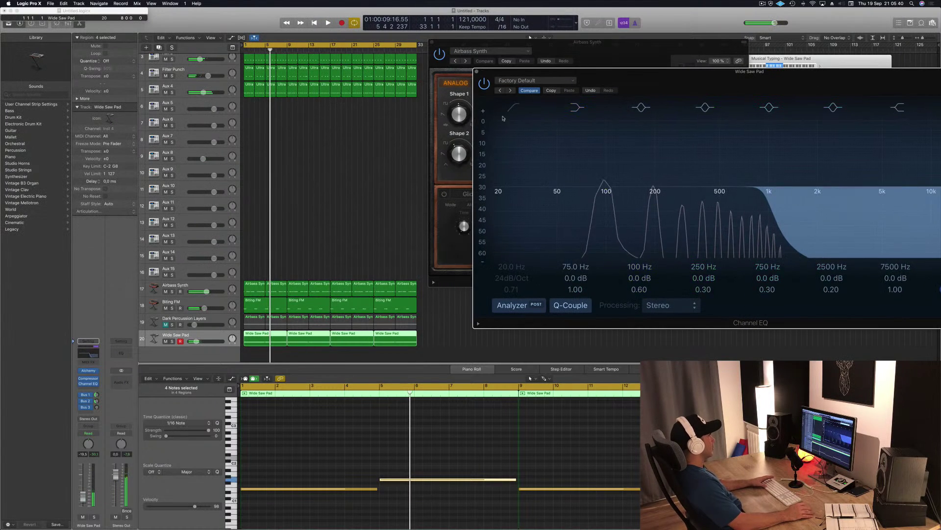
- Raise the Wide Saw Pad track's volume and close the Channel EQ and Airbass Synth windows
left_click(82, 493)
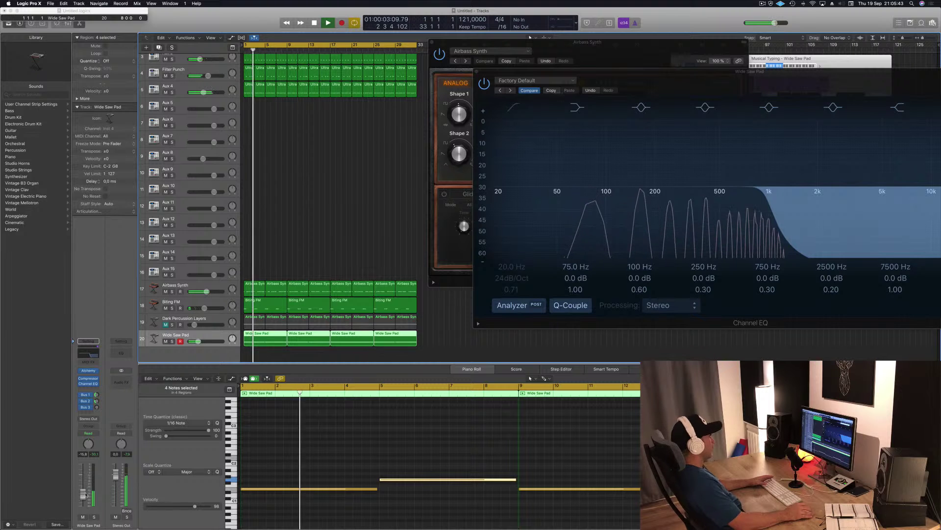
left_click_drag(499, 71, 331, 120)
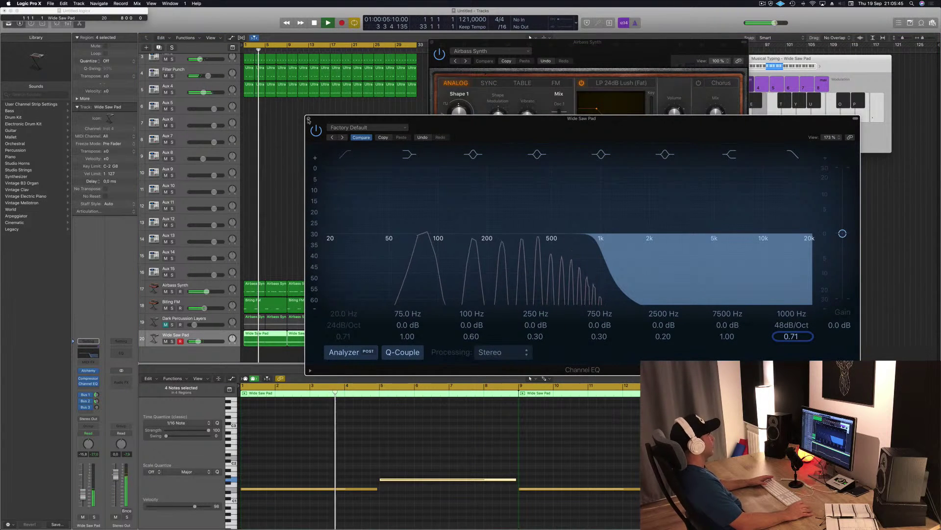
left_click(308, 118)
left_click_drag(439, 43, 388, 42)
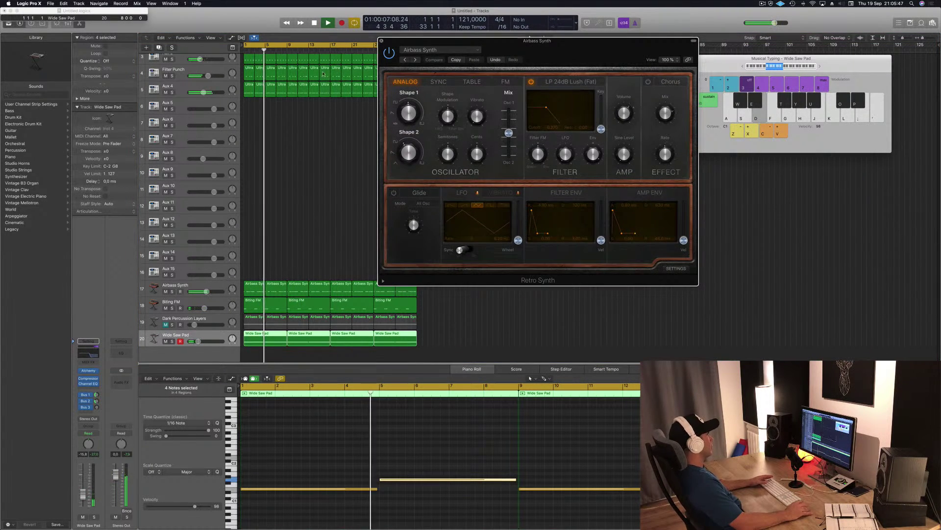
key("super+w")
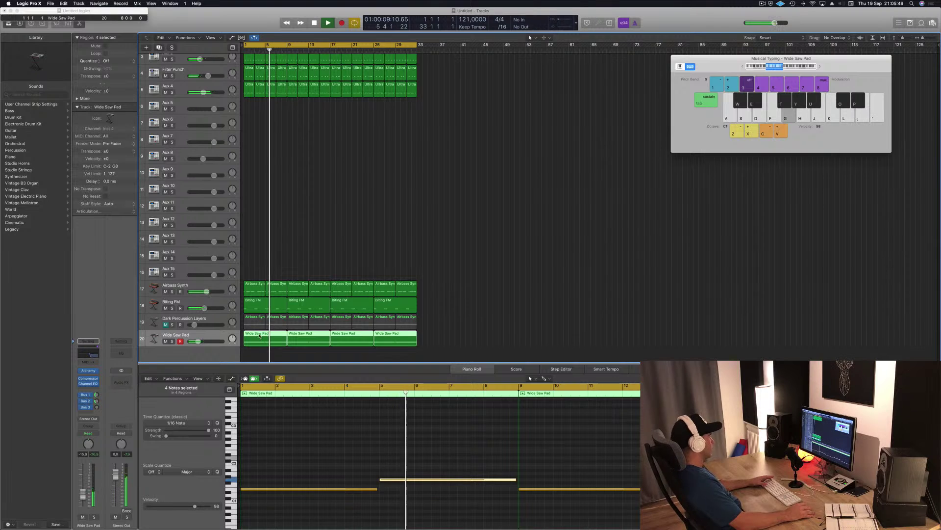
- Set the Wide Saw Pad's Alchemy performance variation to Rich, close the instrument, and deselect the regions
left_click(89, 371)
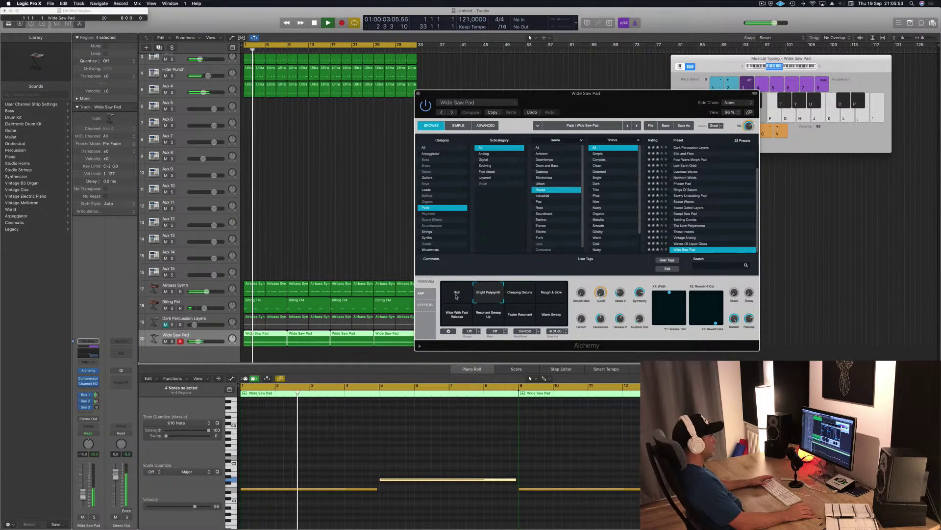
left_click(456, 296)
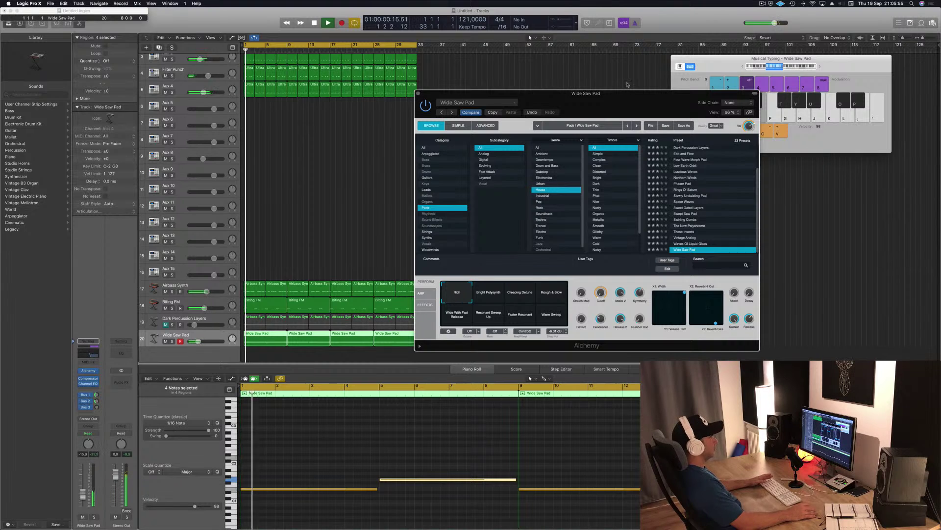
left_click_drag(586, 106, 621, 105)
left_click(378, 155)
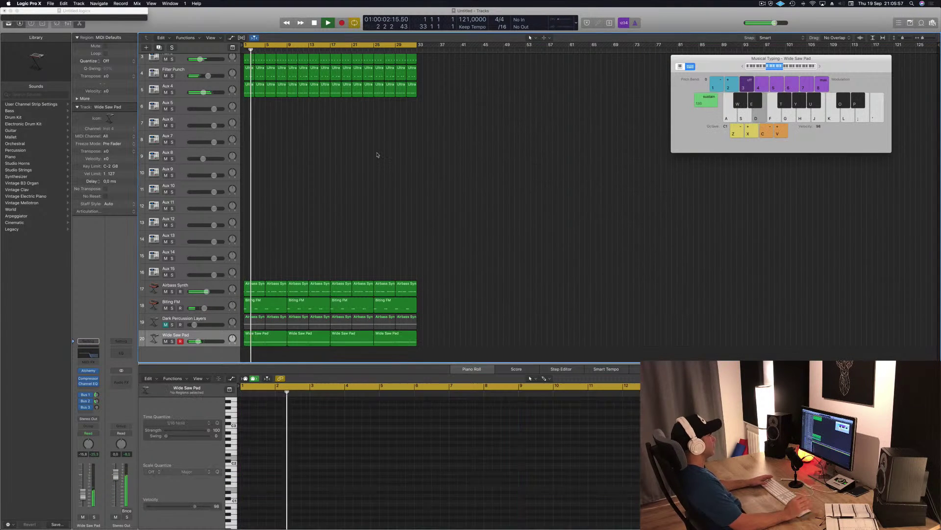
- Unmute the Dark Percussion Layers track and select it
left_click(166, 324)
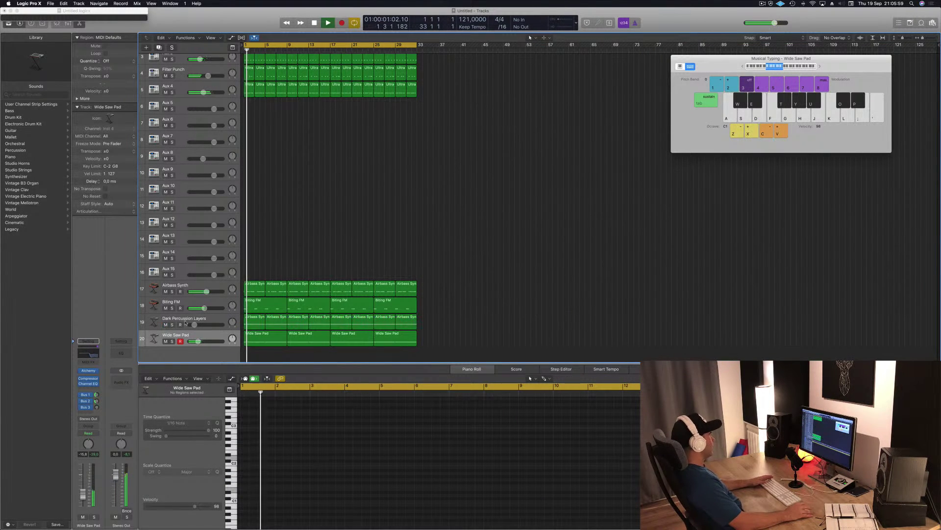
left_click(209, 319)
key("space")
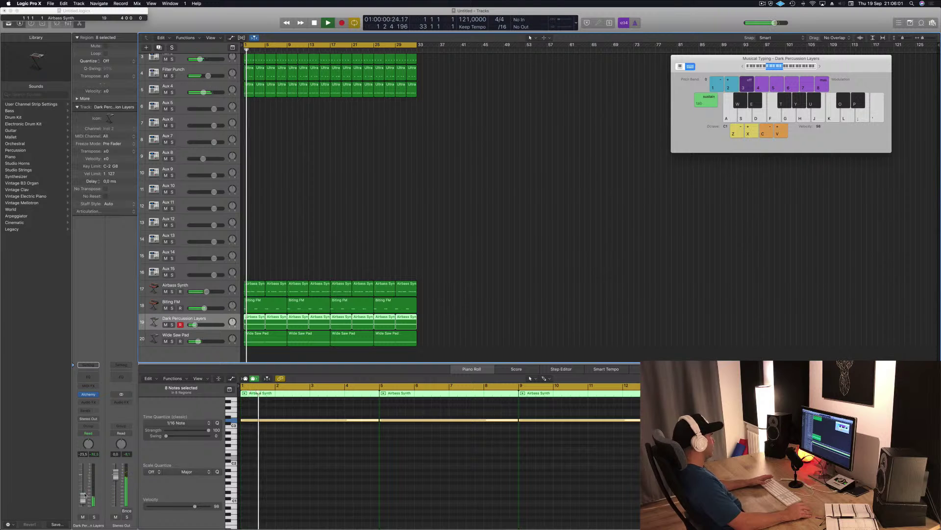
- Add a Channel EQ to the Dark Percussion Layers track with a low cut at 1040 Hz and a 24 dB/Oct slope
left_click(86, 377)
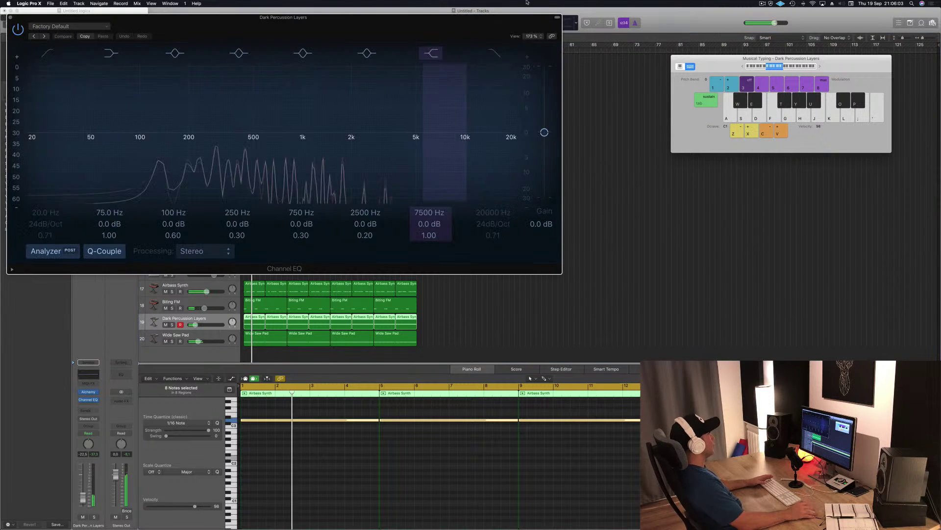
left_click_drag(55, 116, 347, 121)
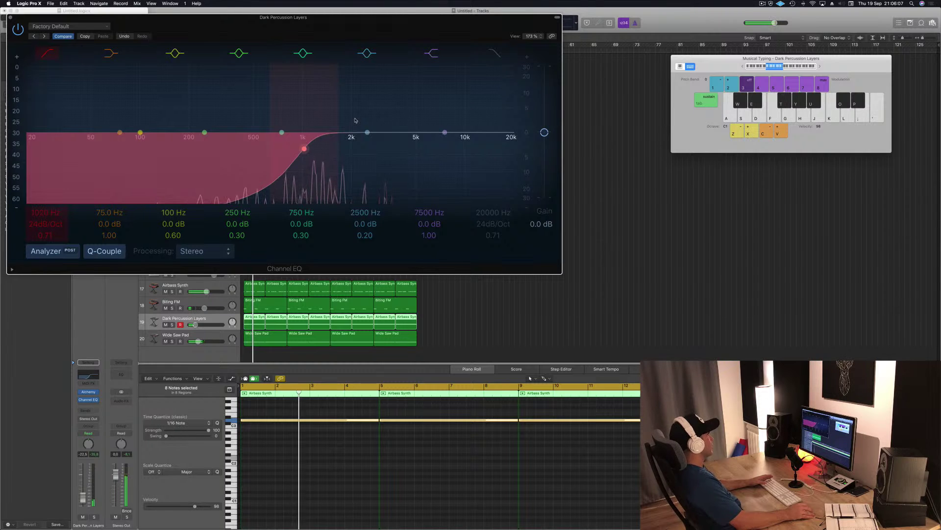
key("space")
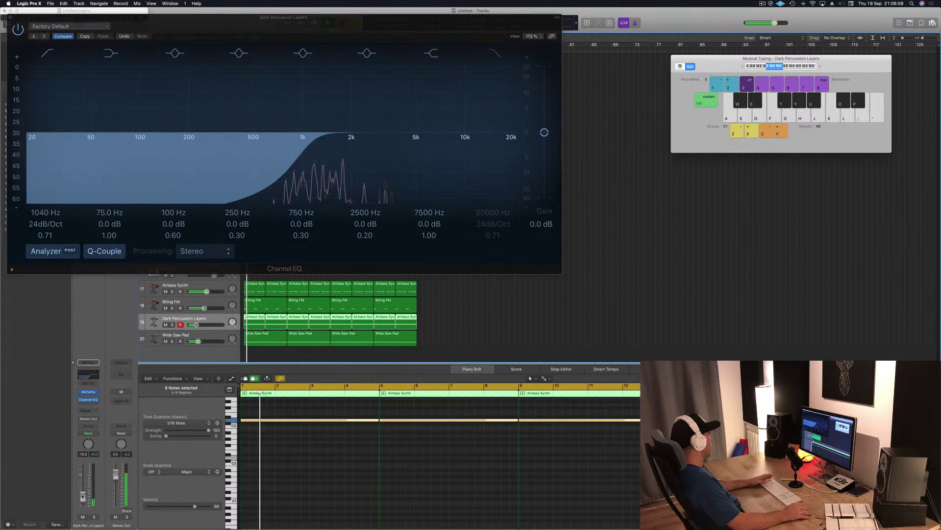
- Add a send from the Dark Percussion Layers track to Bus 7 and restart playback
left_click(88, 410)
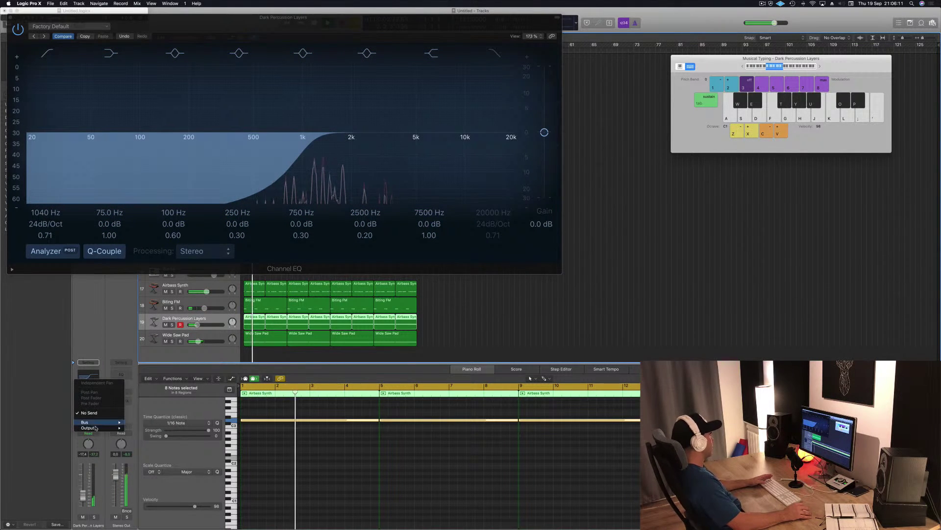
mouse_move(106, 423)
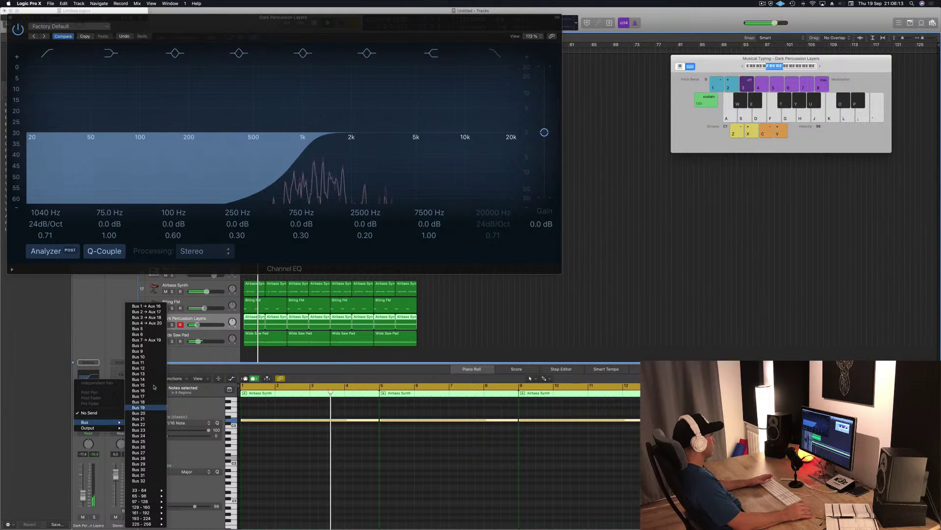
left_click(147, 340)
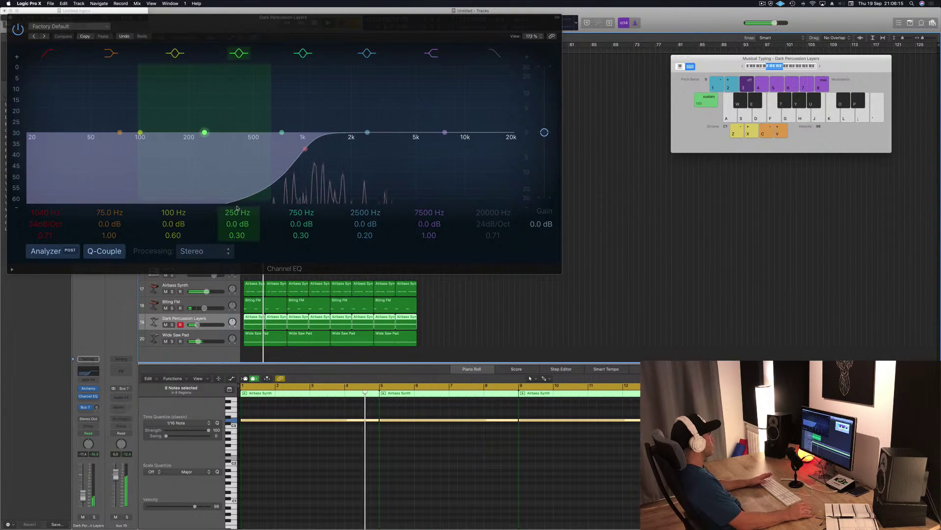
key("space")
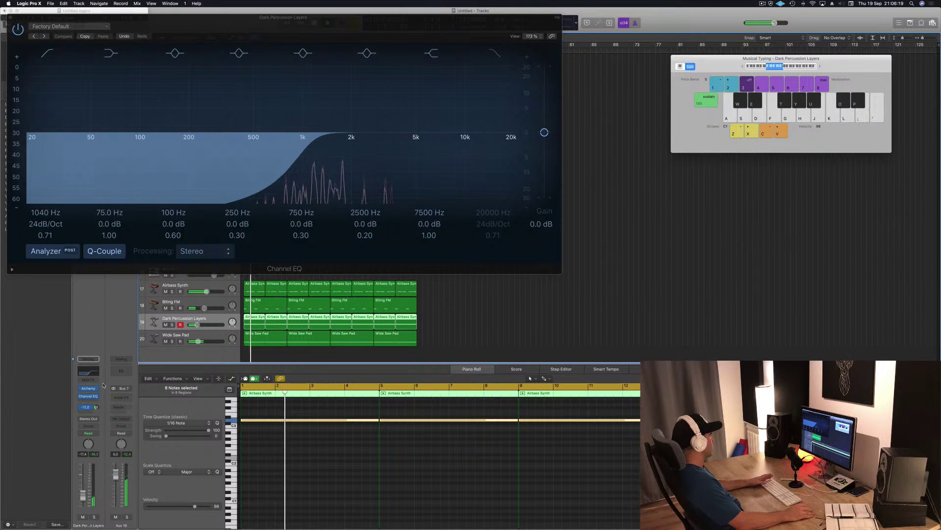
- Route the Dark Percussion Layers send to Bus 4 and close the Channel EQ window
left_click(88, 409)
mouse_move(91, 461)
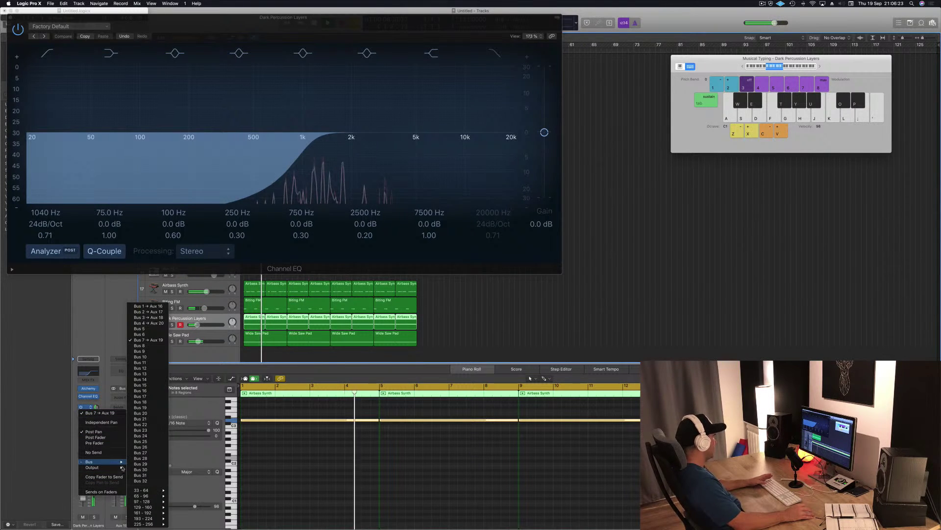
left_click(158, 323)
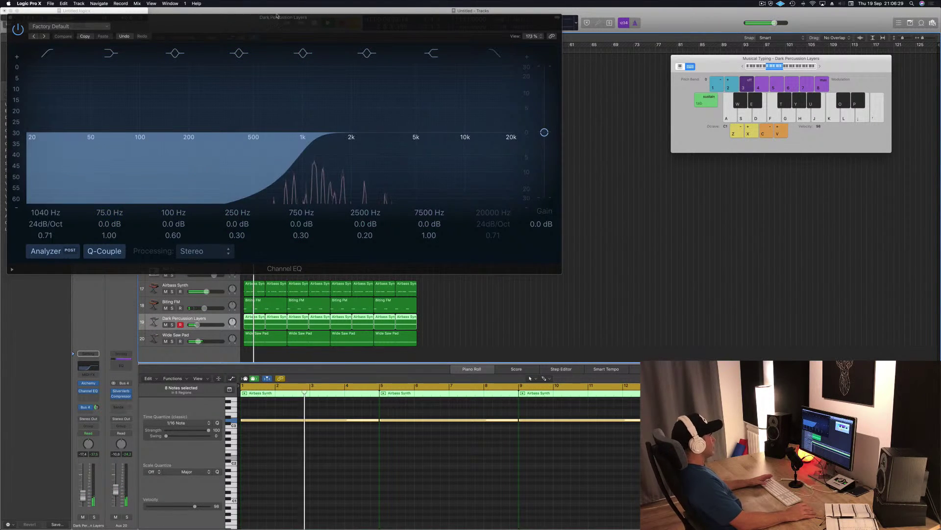
left_click_drag(282, 17, 649, 74)
key("super+w")
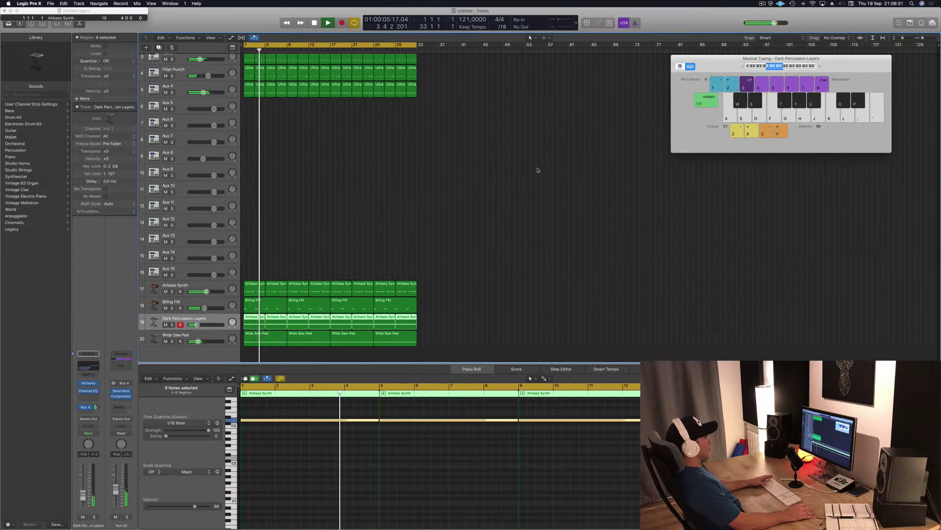
- Deselect the regions and select the Aux 5 track, moving the Musical Typing window nearer the arrangement
left_click(534, 169)
left_click_drag(706, 59, 620, 97)
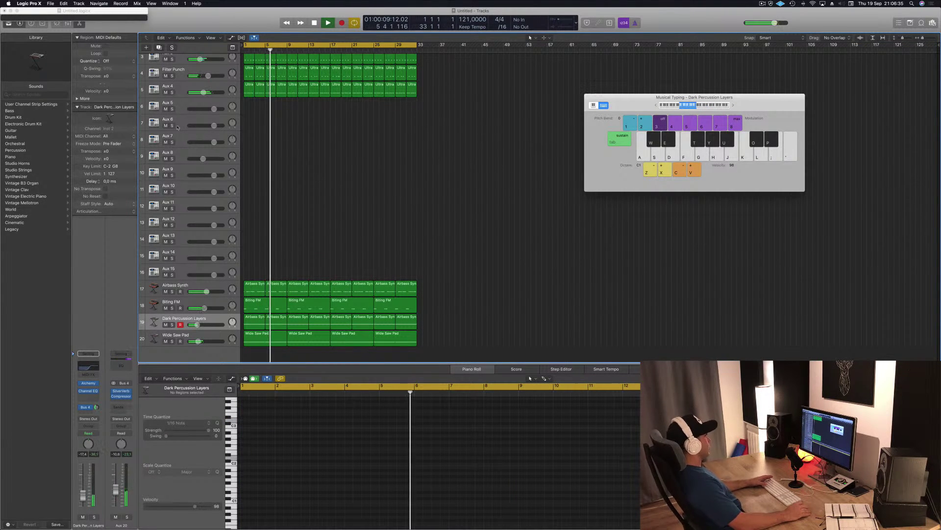
left_click(466, 107)
left_click_drag(609, 108, 532, 118)
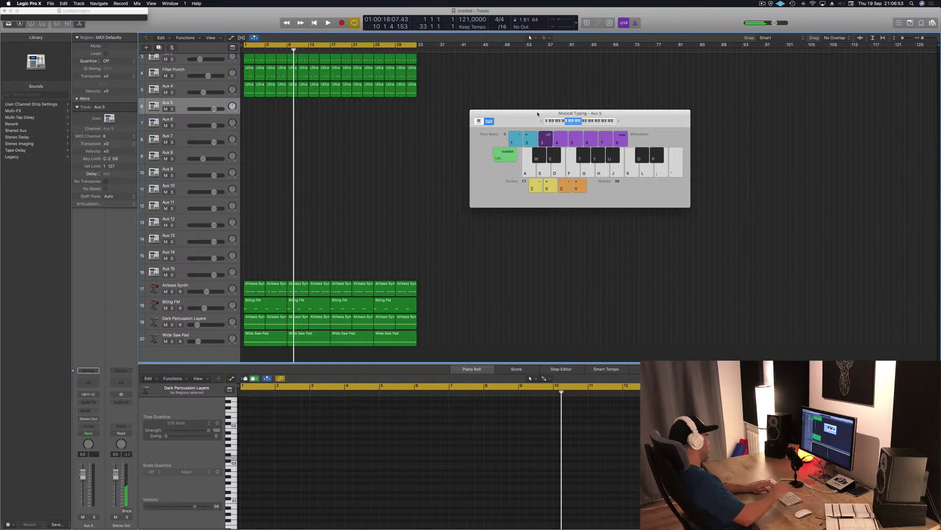
key("space")
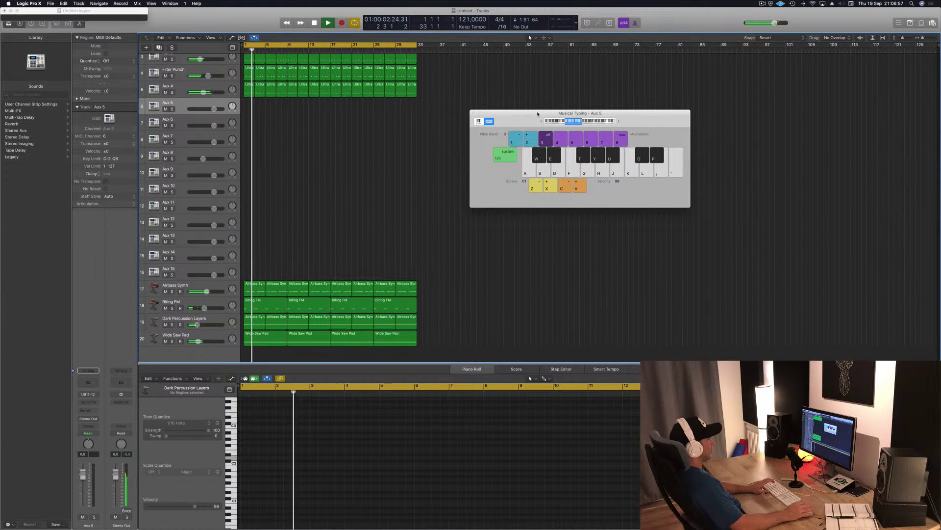
key("j")
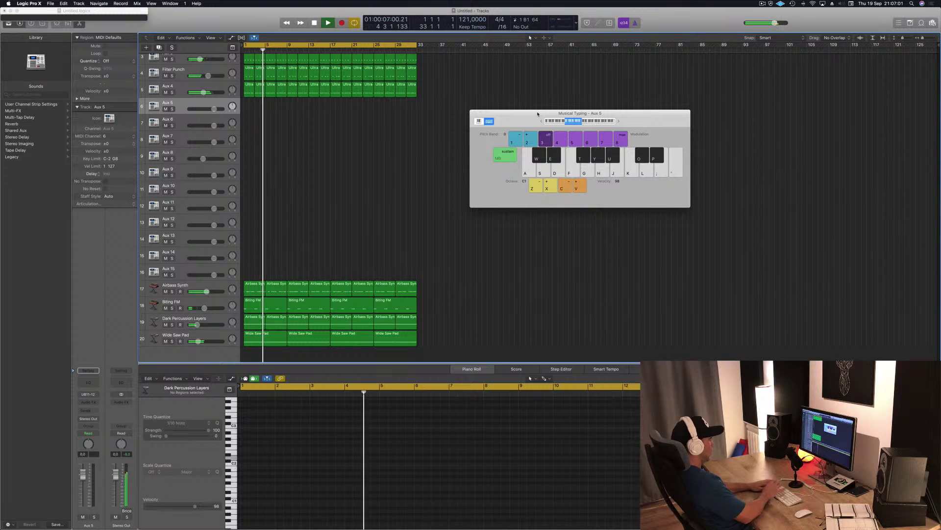
- Record a steady percussion hit, four times per bar, on the Deep House Kit track from bar 7 with Musical Typing
scroll(286, 120, "up", 3)
left_click(291, 127)
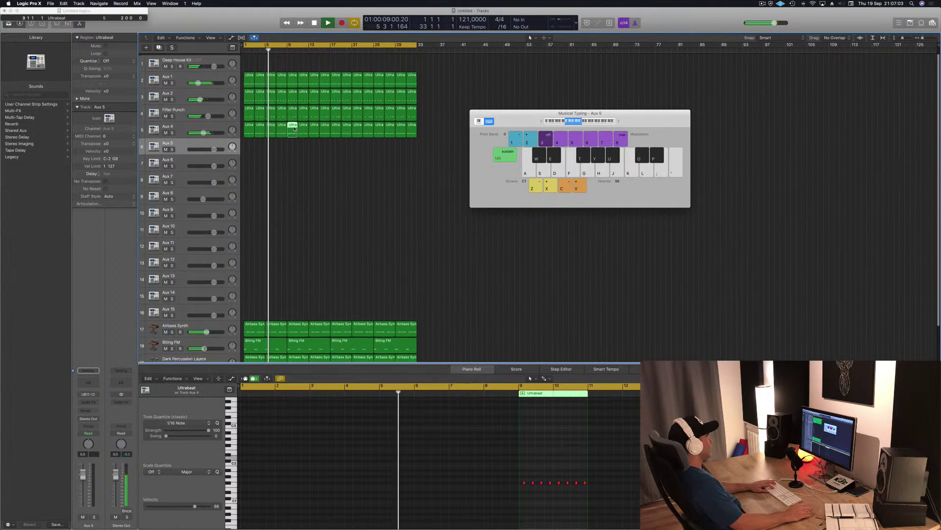
left_click(204, 60)
key("a")
key("a")
key("r")
key("a")
key("a")
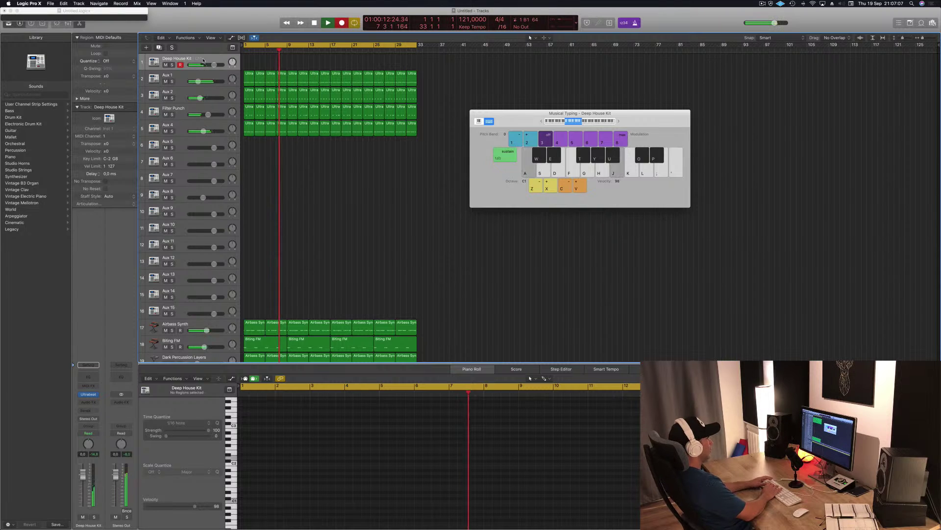
key("a")
key("a")
key("a")
key("a")
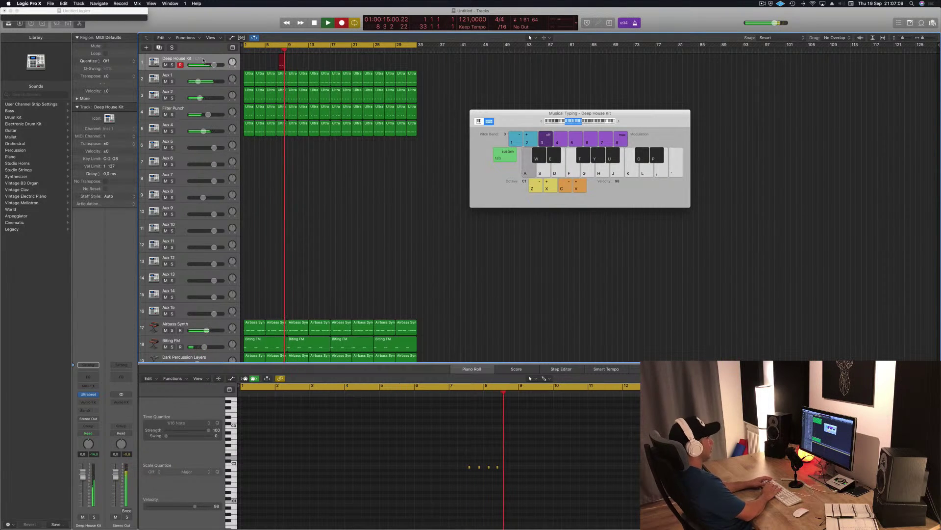
key("a")
key("a")
key("a")
key("a")
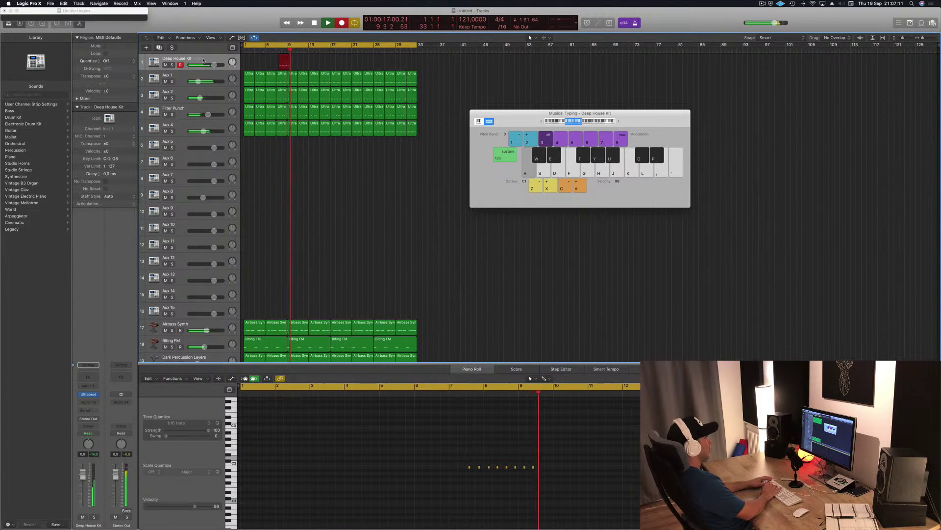
key("a")
key("a")
key("a")
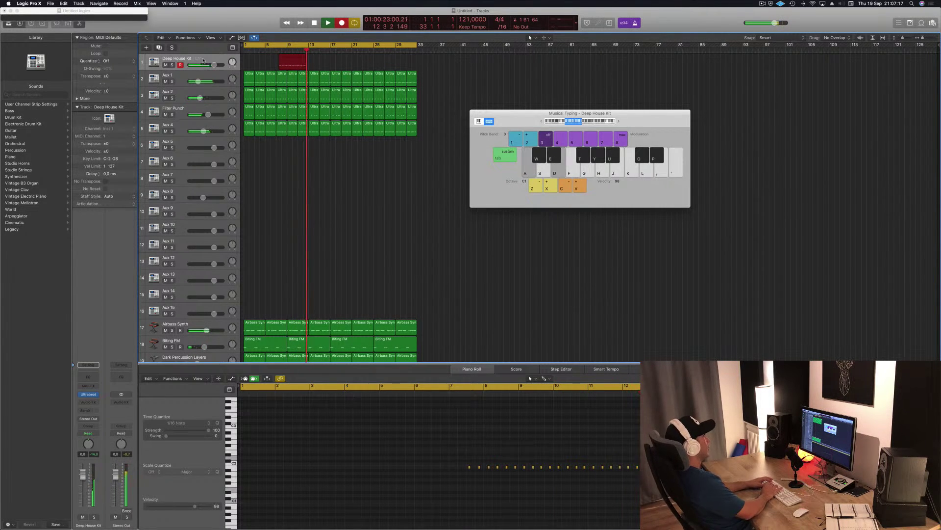
key("space")
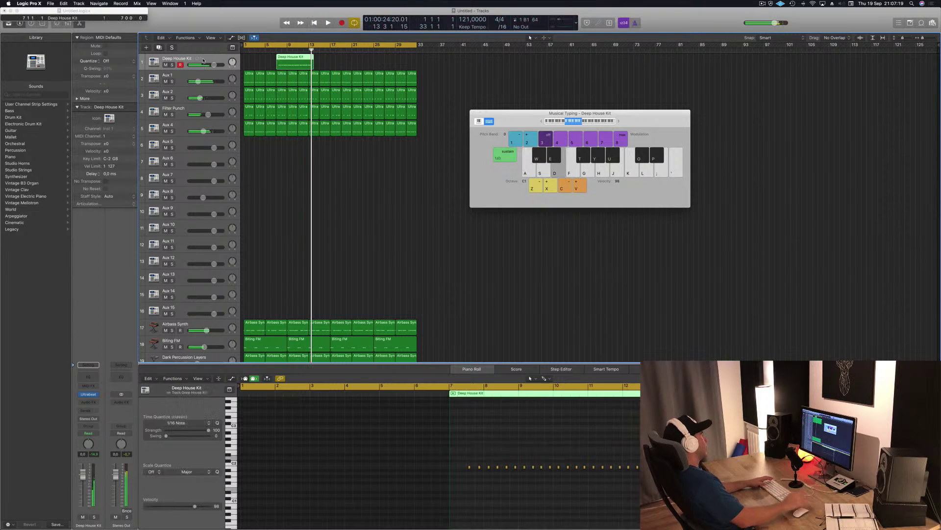
- Move the recorded Deep House Kit region to bar 1 and play it with all its notes selected
left_click_drag(301, 61, 269, 62)
key("space")
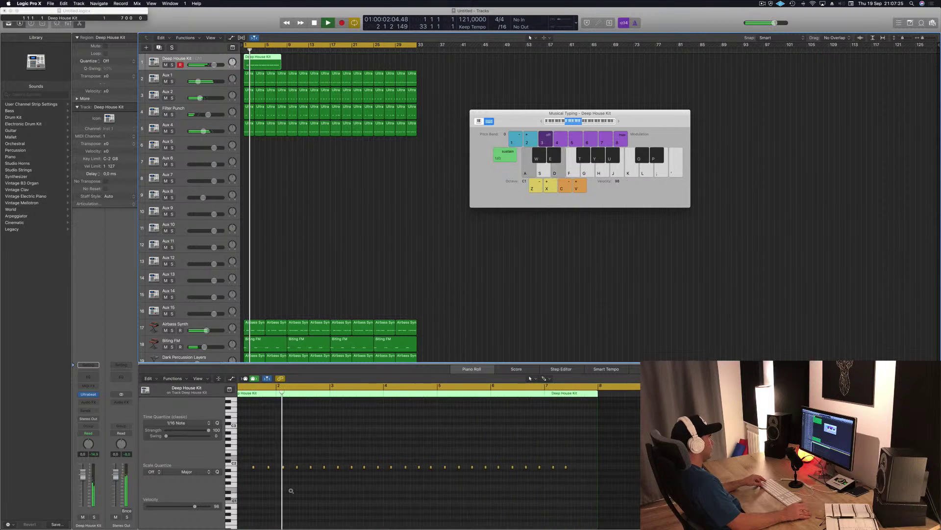
scroll(281, 490, "up", 3)
key("super+a")
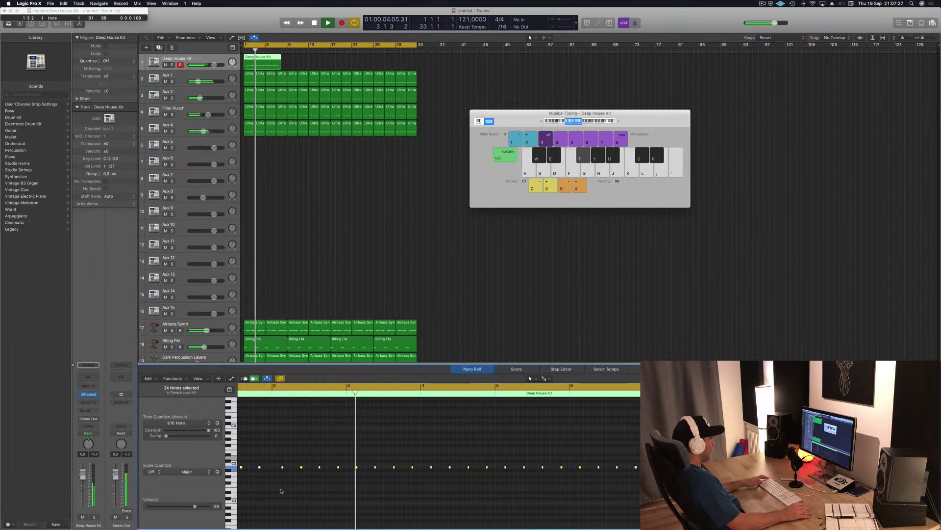
scroll(334, 486, "down", 2)
key("space")
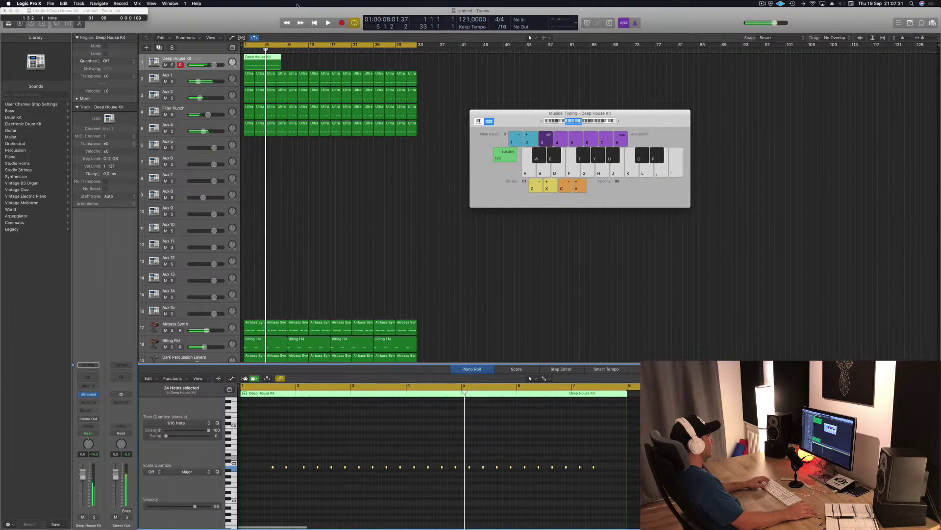
- Split the Deep House Kit region at bar 3 and bar 4
scroll(255, 73, "up", 5)
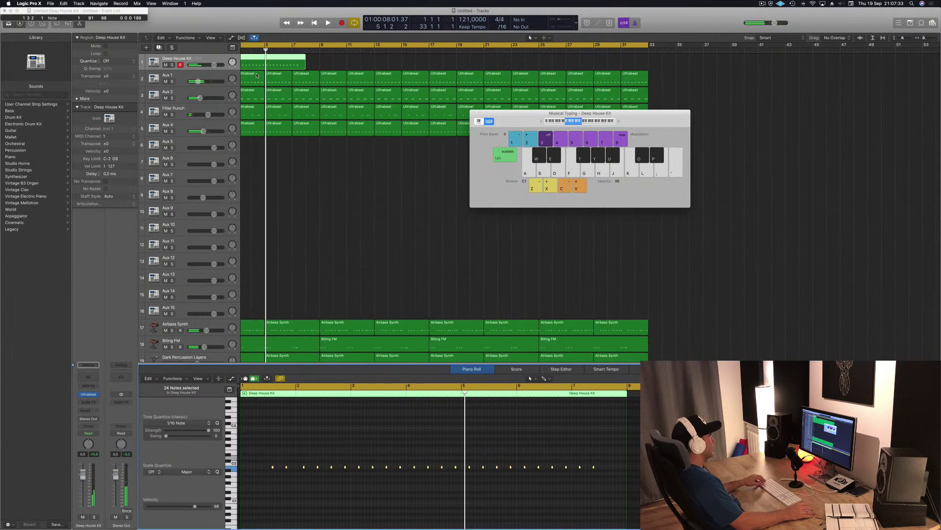
left_click(277, 56)
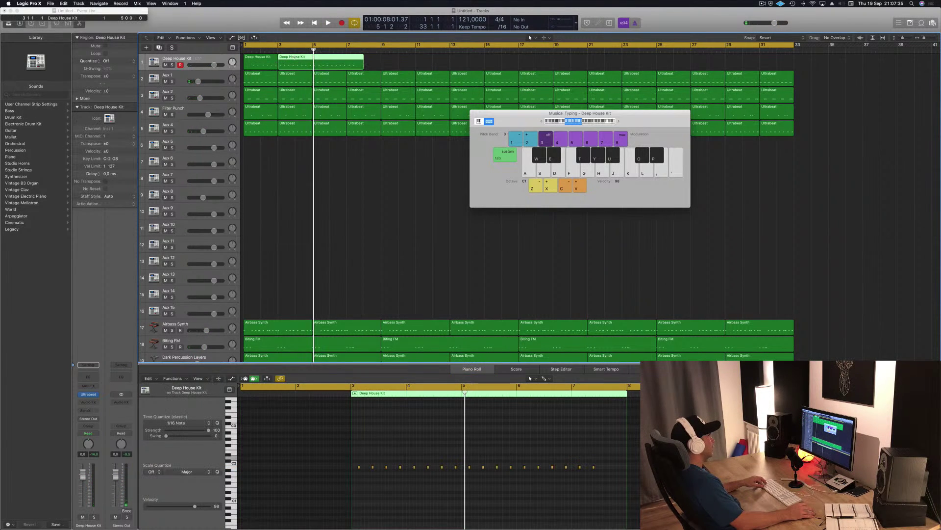
left_click(295, 56)
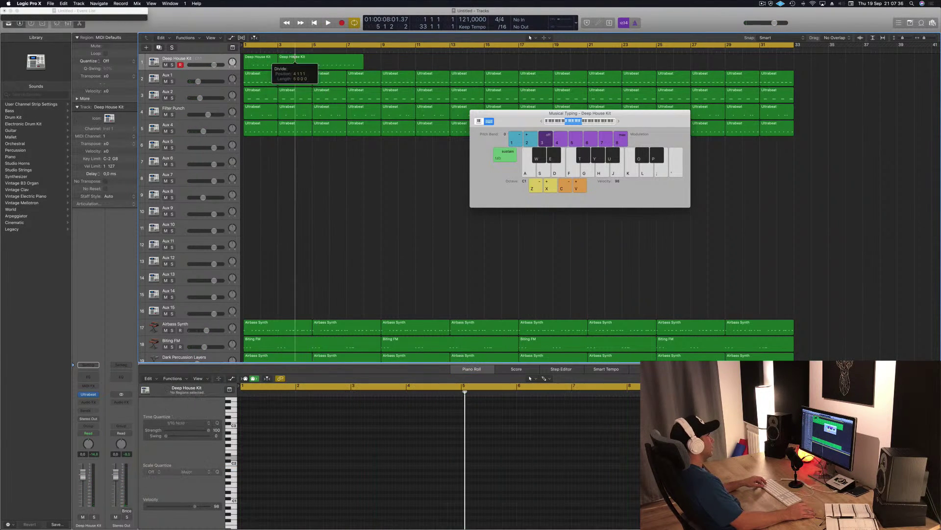
- Delete the Deep House Kit pieces before bar 3 and after bar 4, and move the remaining one-bar region to bar 1
left_click(267, 57)
key("Delete")
left_click(337, 62)
key("Delete")
left_click_drag(283, 60, 251, 61)
key("space")
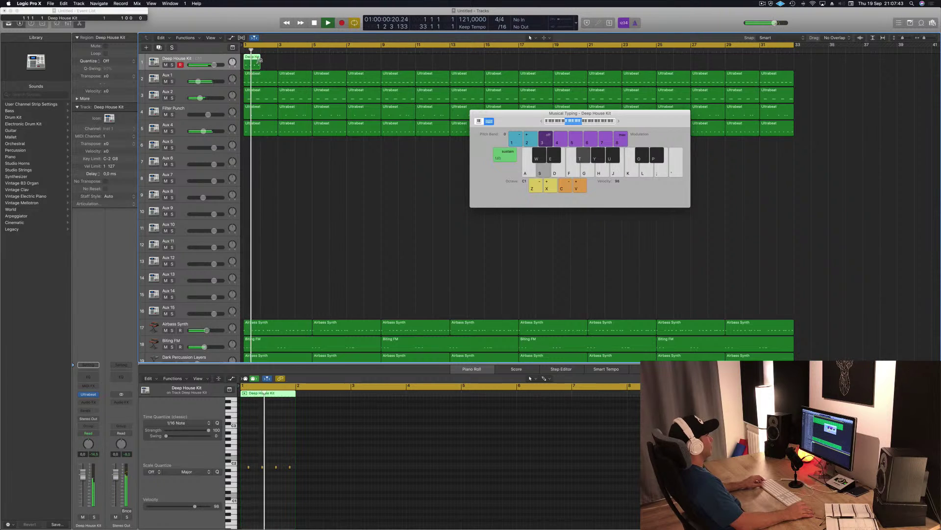
- Mute the one-bar Deep House Kit region during playback and unmute it again
right_click(249, 61)
left_click(255, 59)
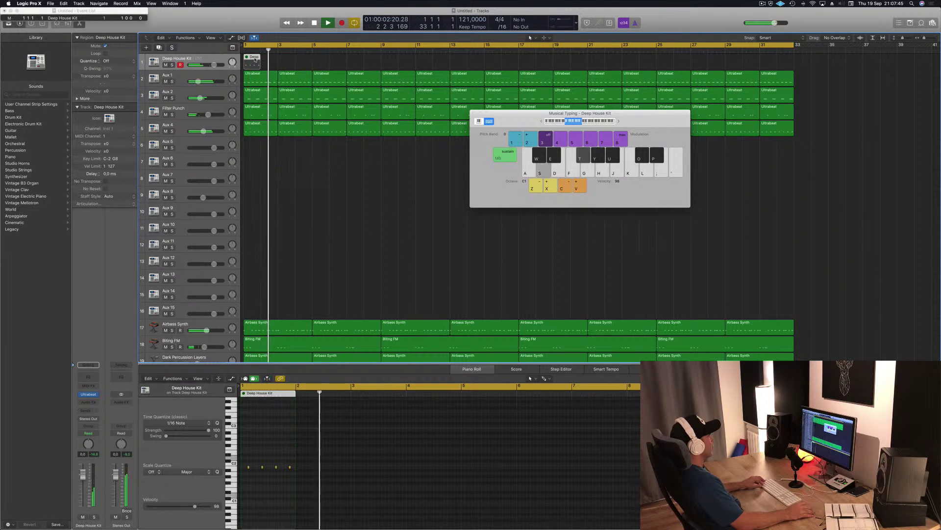
key("ctrl+m")
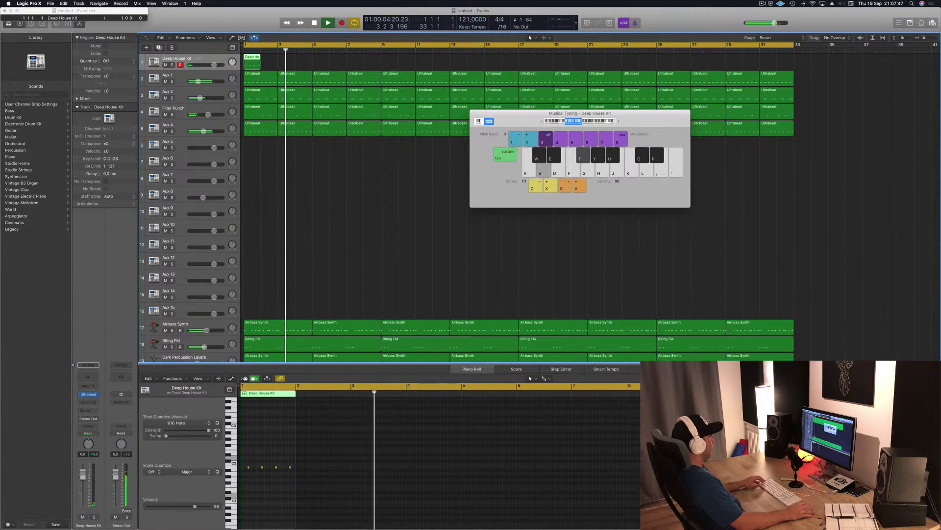
- Duplicate the one-bar Deep House Kit region to fill bars 1 to 4 and select all four regions
mouse_move(251, 59)
left_mouse_down("alt")
mouse_move(289, 61)
mouse_move(254, 61)
left_mouse_up("alt")
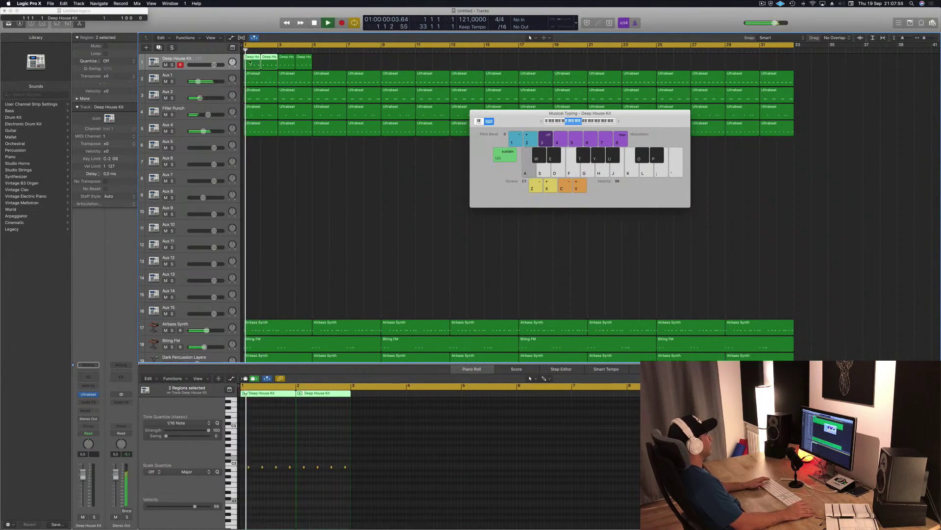
left_click(216, 60)
key("space")
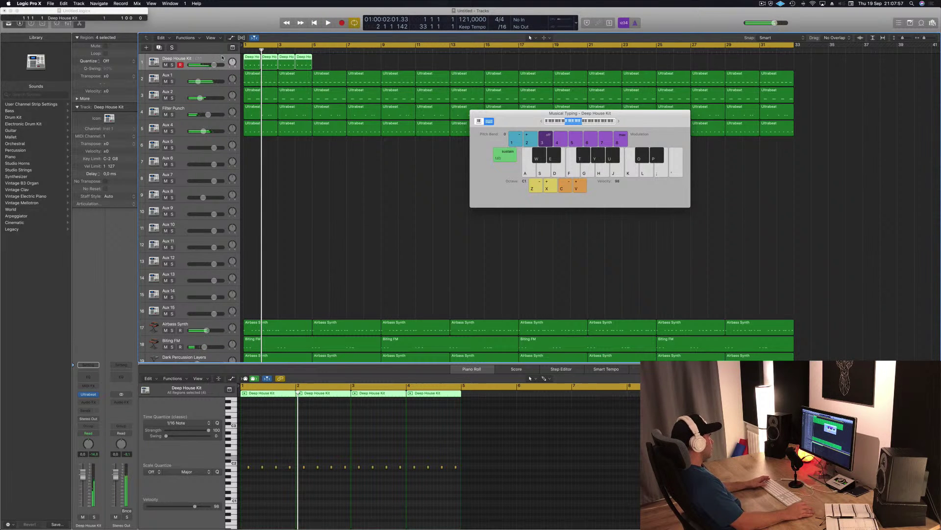
- Open the Deep House Kit's Ultrabeat instrument and route Conga 3 to output Sub Group 6 (11-12)
left_click(87, 395)
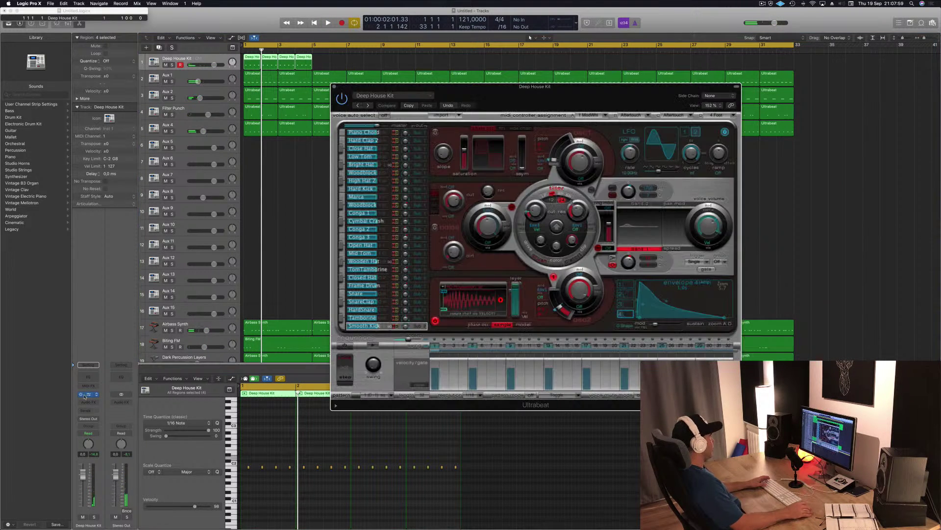
left_click_drag(497, 111, 536, 105)
key("space")
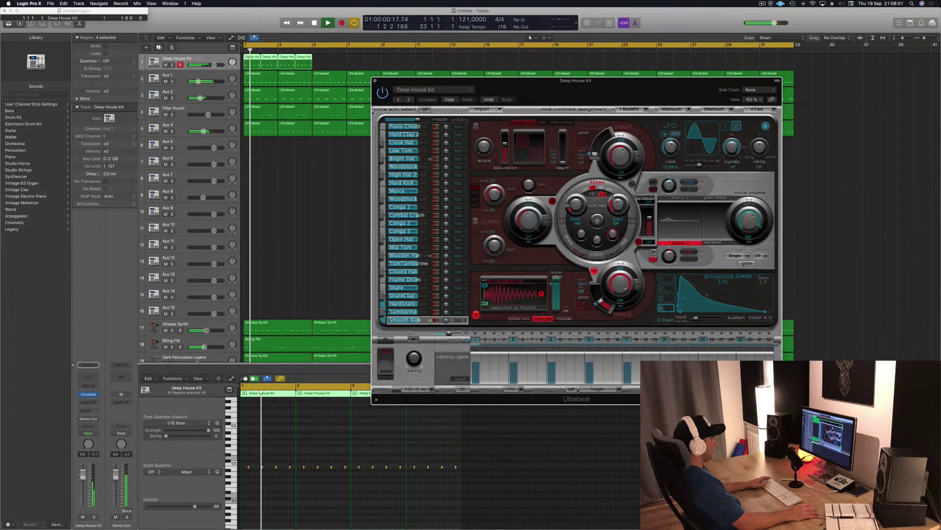
left_click(461, 231)
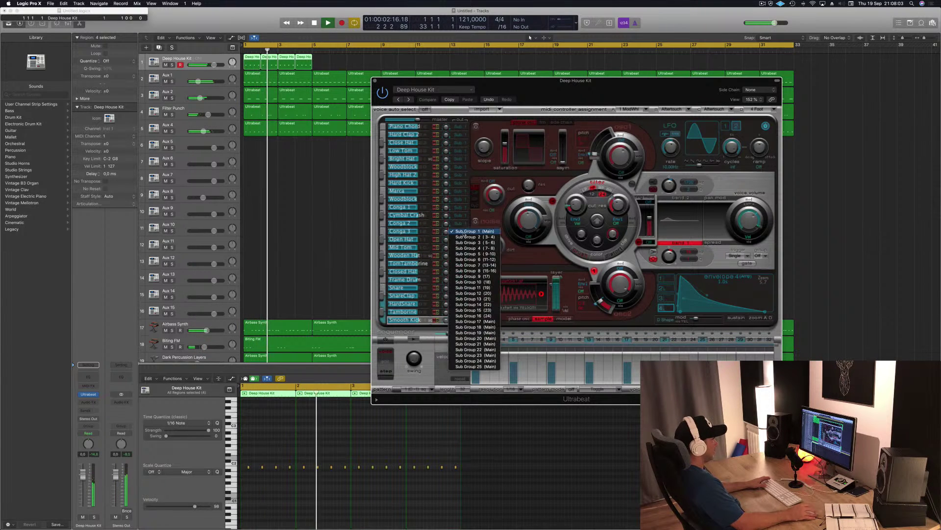
left_click(471, 257)
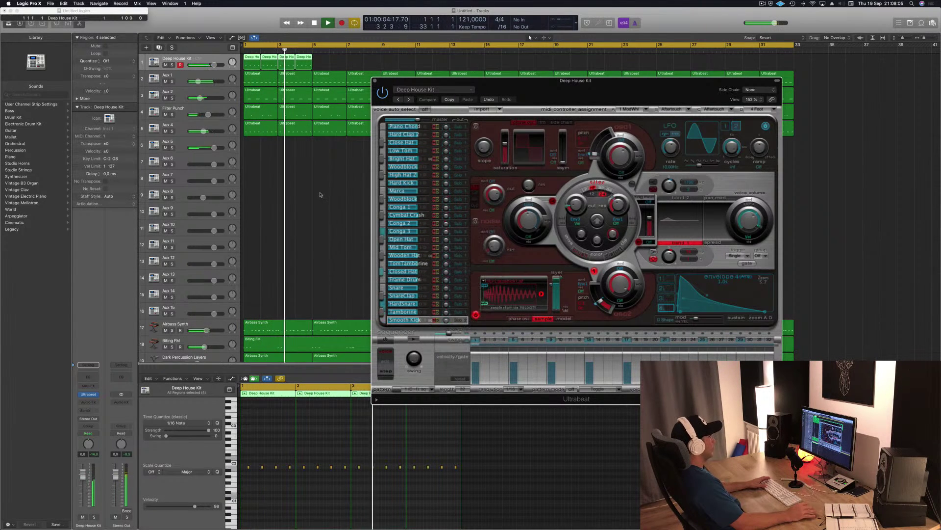
- Move the four Deep House Kit regions to the Aux 5 track and copy them repeatedly to fill bars 1 to 32
left_click_drag(251, 64, 251, 146)
key("super+k")
key("Return")
mouse_move(329, 144)
left_mouse_down()
mouse_move(262, 154)
mouse_move(251, 146)
mouse_move(320, 147)
left_mouse_up()
left_click(720, 95)
left_click_drag(720, 95, 427, 252)
left_click_drag(686, 110, 532, 235)
left_click_drag(428, 147, 313, 145)
left_click_drag(386, 149, 386, 149)
mouse_move(541, 150)
left_mouse_down()
mouse_move(251, 143)
mouse_move(528, 153)
left_mouse_up()
- Lower the Aux 5 track's volume slightly during playback and close the Deep House Kit's Ultrabeat window
key("space")
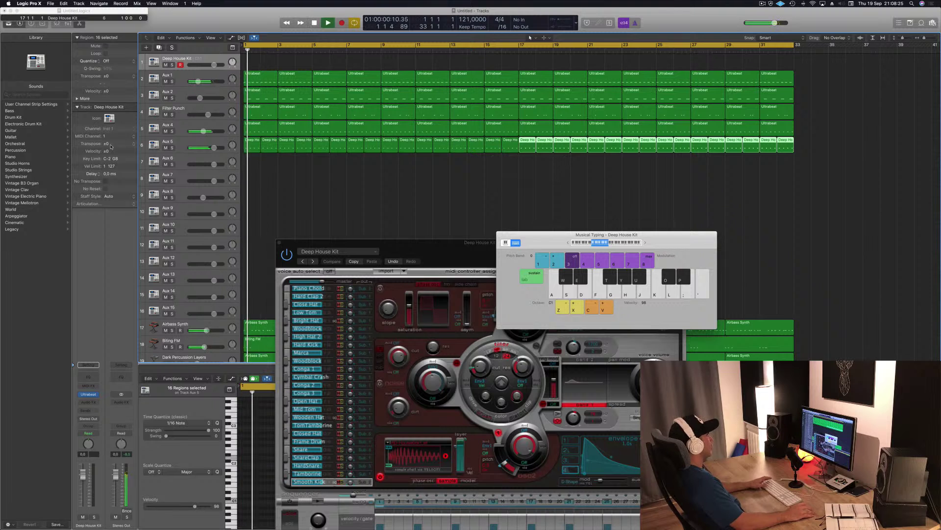
left_click_drag(214, 148, 208, 149)
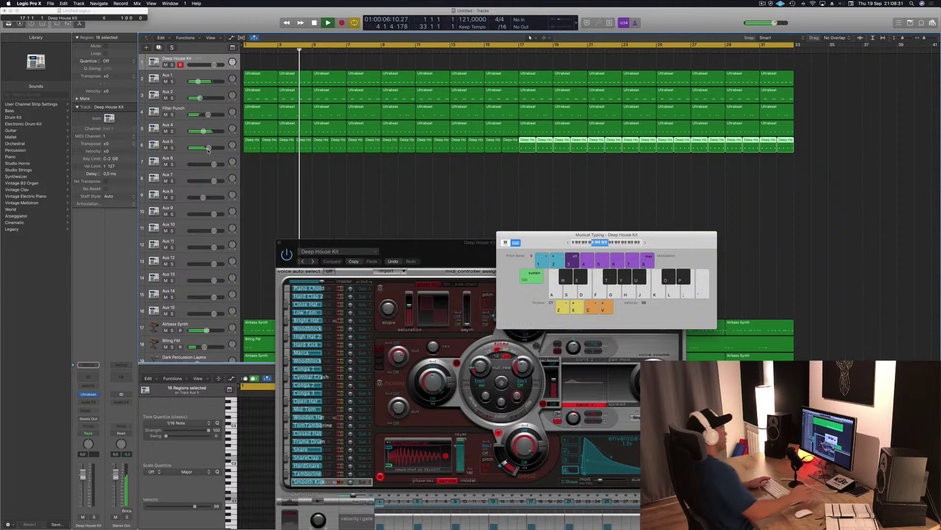
left_click_drag(432, 244, 625, 187)
left_click(472, 186)
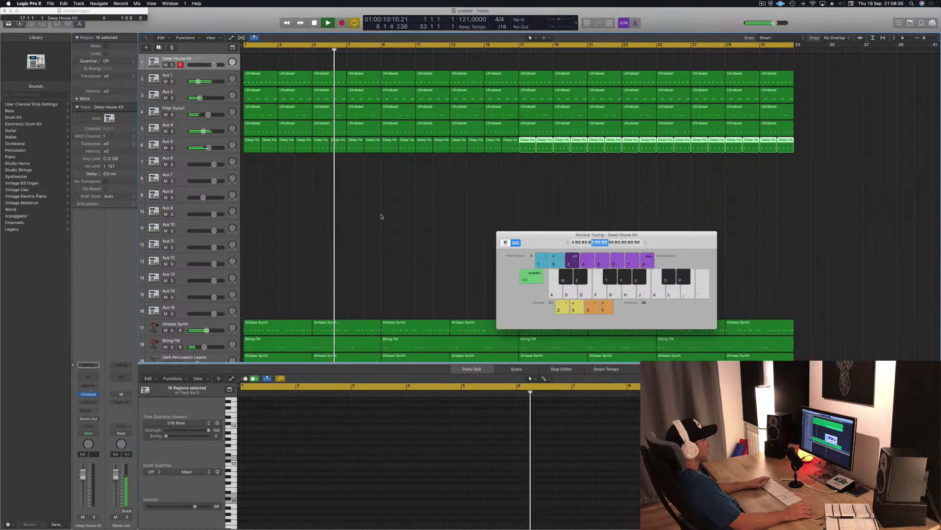
left_click_drag(554, 235, 494, 217)
key("space")
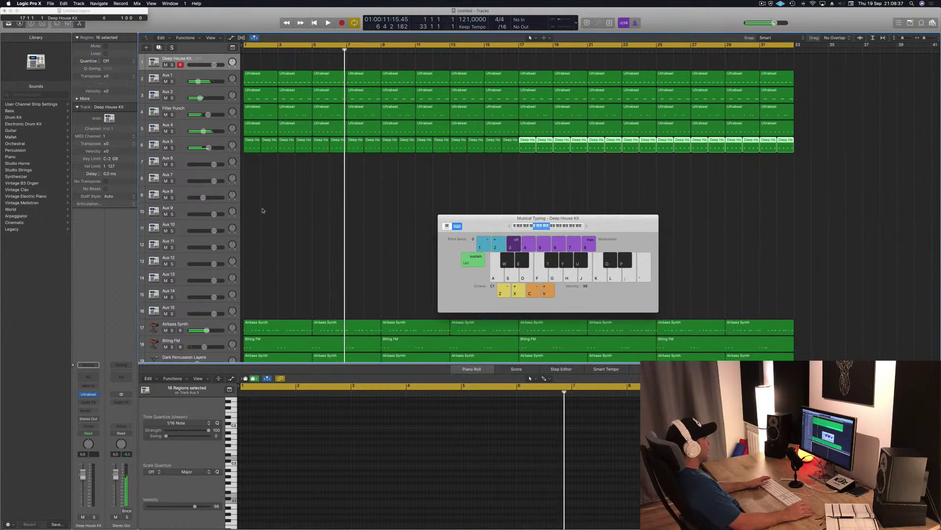
- Select the Aux 6 track and lower the Deep House Kit track's volume during playback
left_click(194, 160)
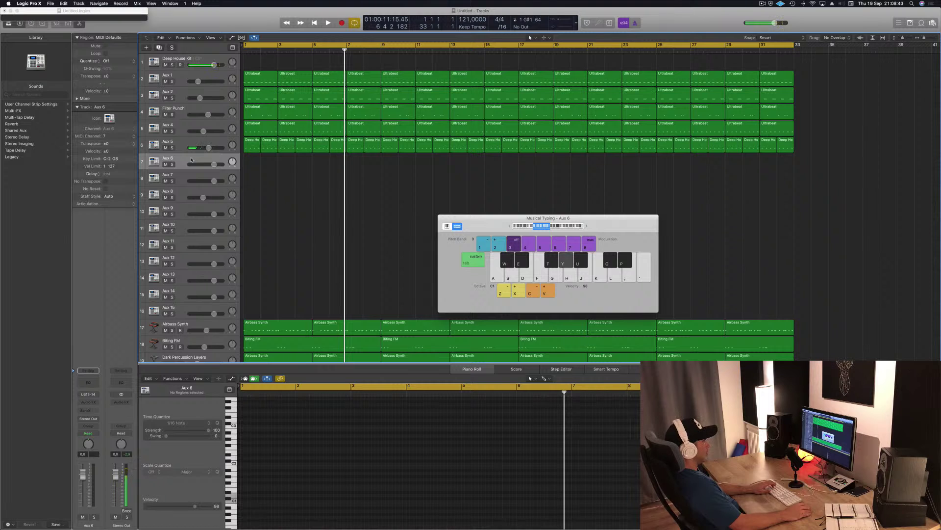
key("r")
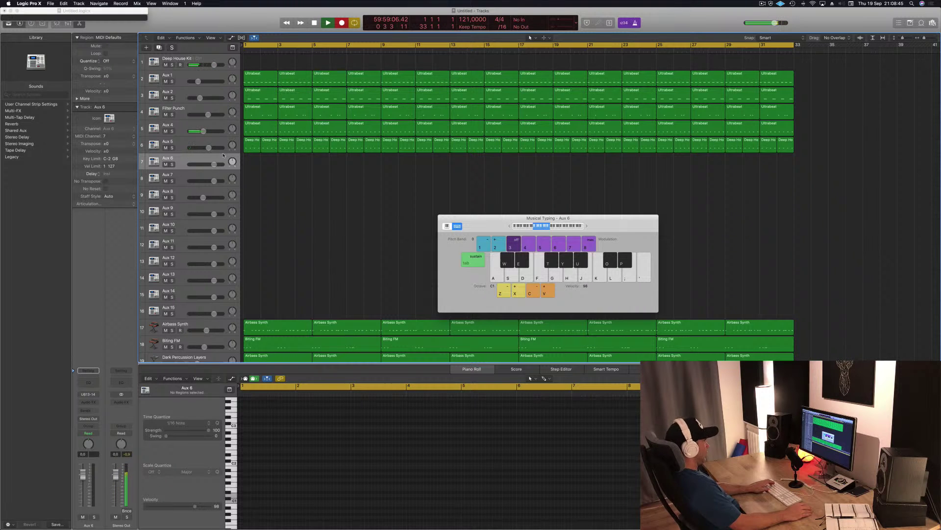
key("space")
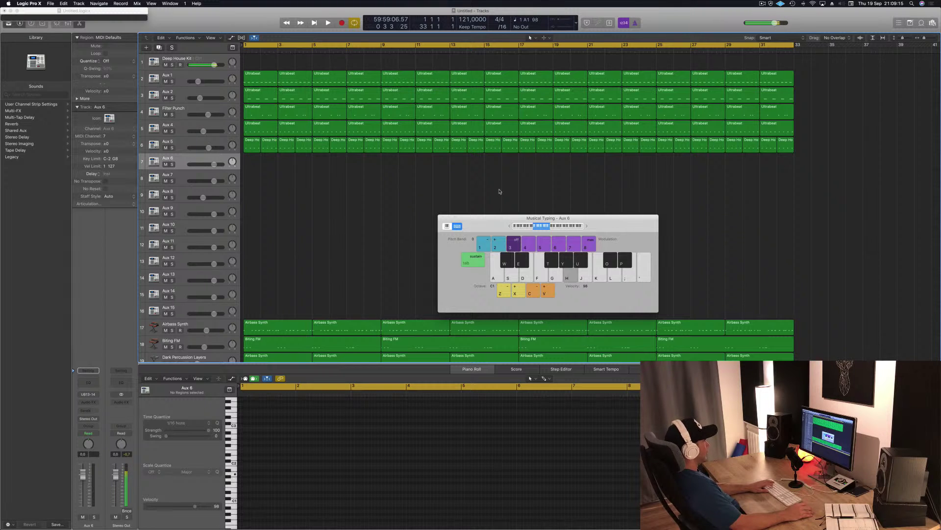
key("space")
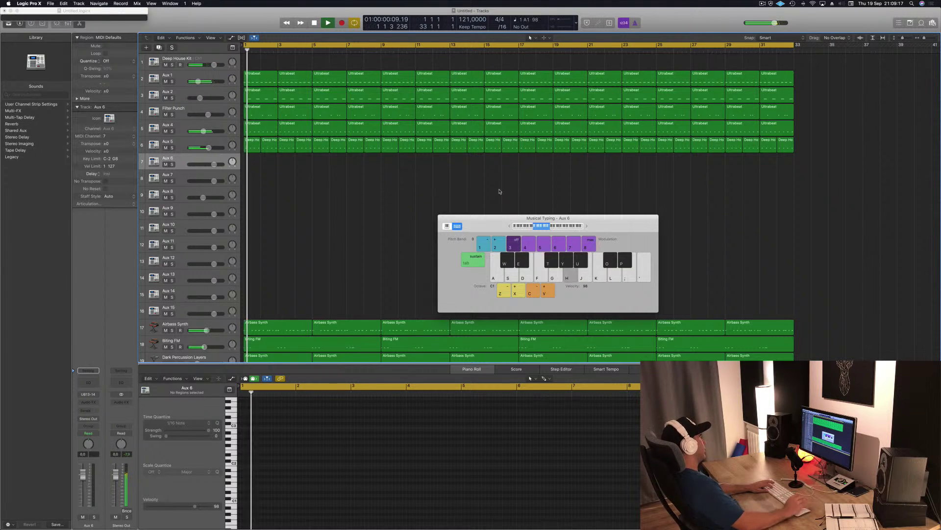
mouse_move(210, 65)
left_mouse_down()
mouse_move(196, 65)
mouse_move(208, 66)
left_mouse_up()
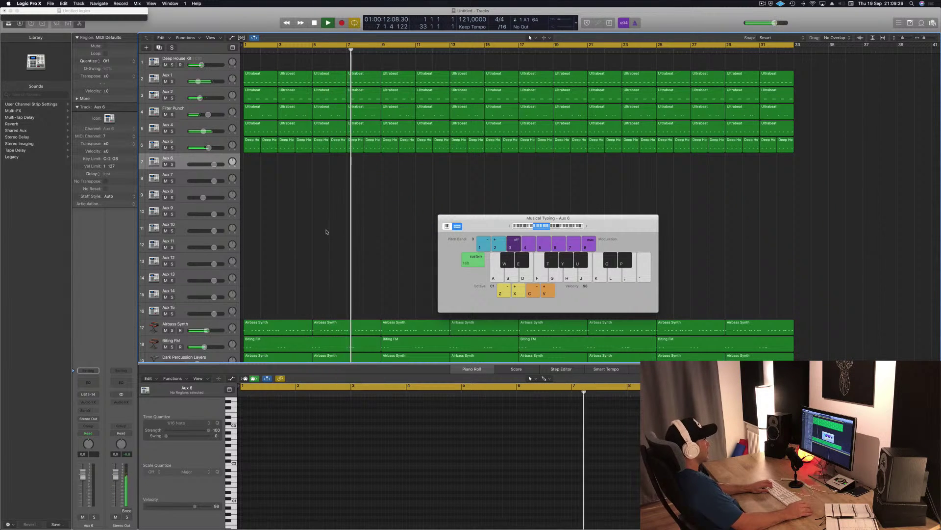
- Audition Deep House Kit sounds over the playing loop with single notes up to E2 in Musical Typing
key("g")
key("g")
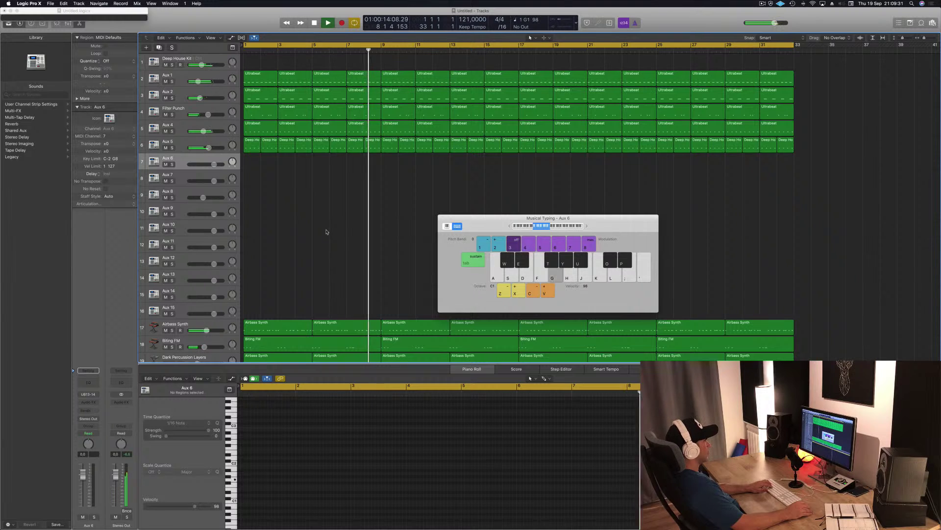
key("f")
key("g")
key("g")
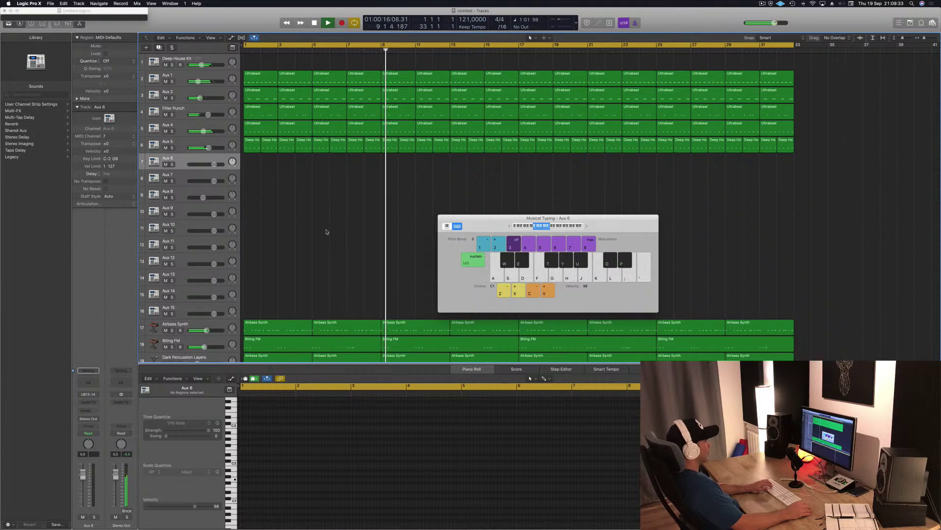
key("g")
key("h")
key("j")
key("l")
key("l")
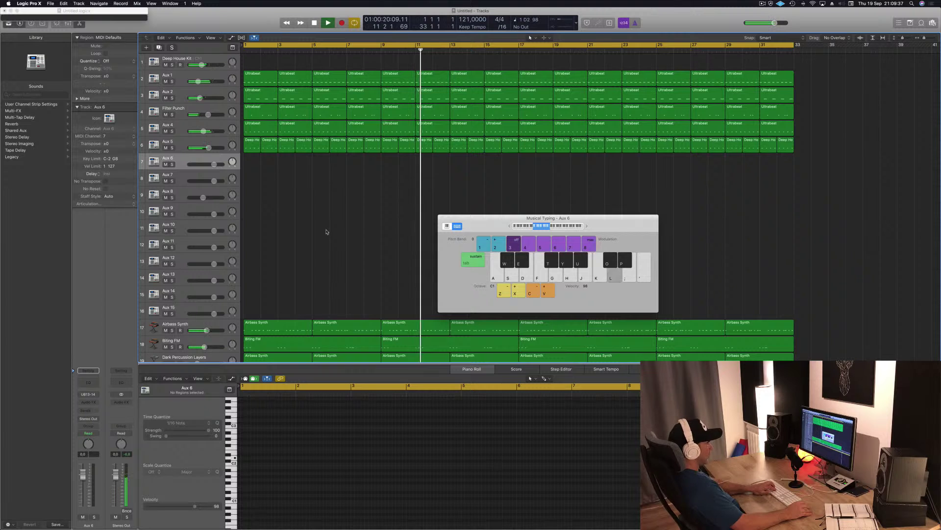
key("semicolon")
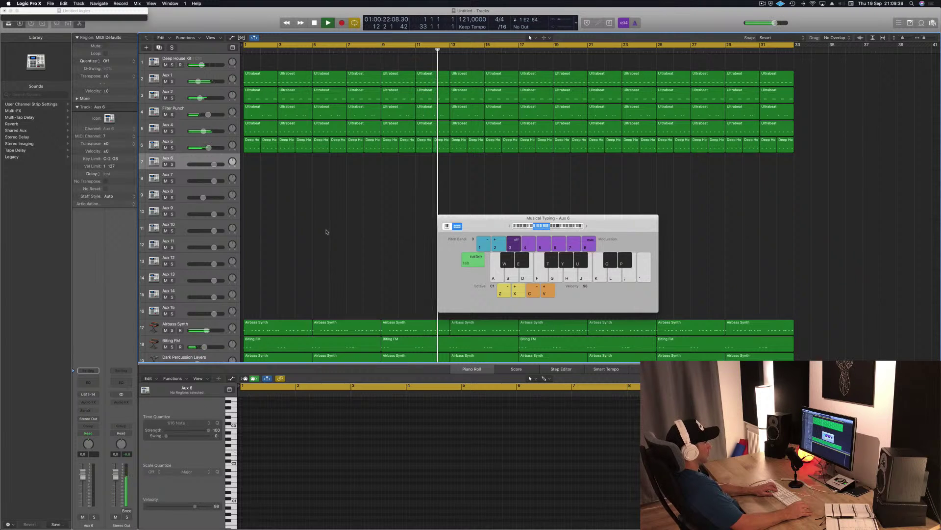
key("semicolon")
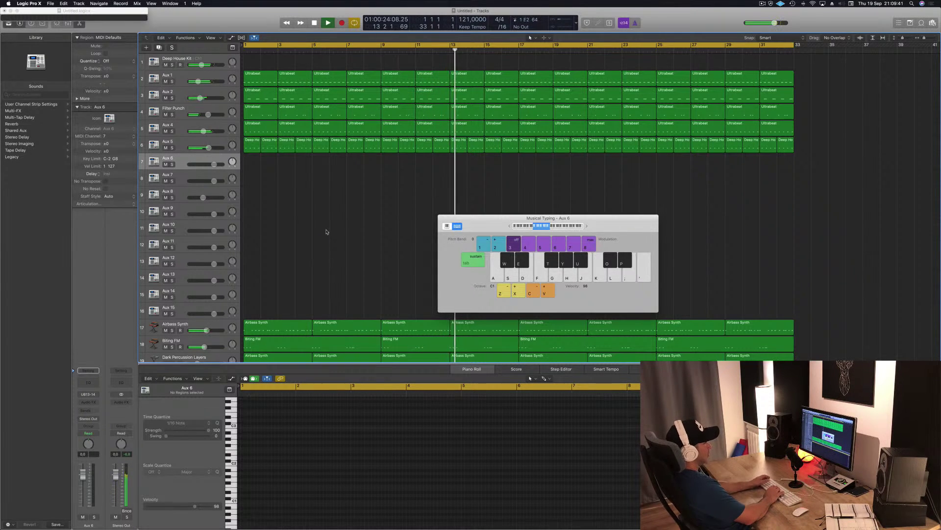
key("semicolon")
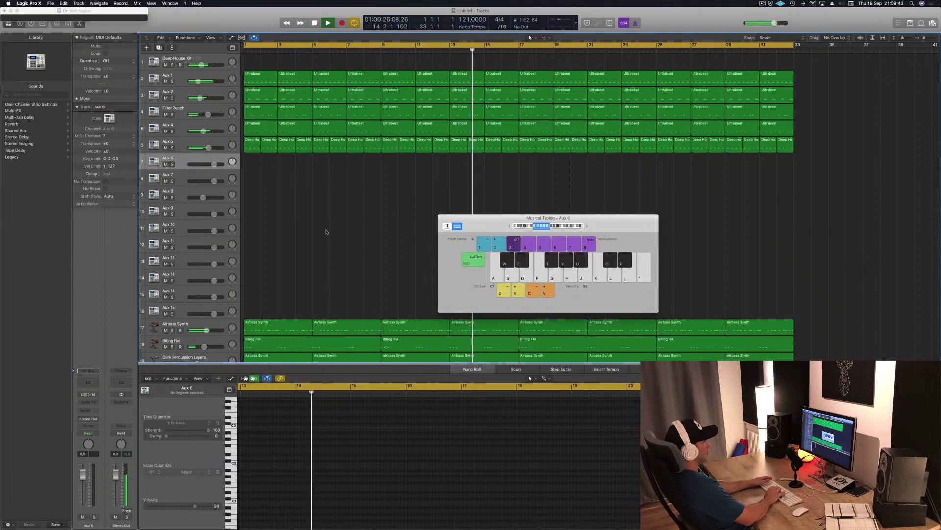
key("semicolon")
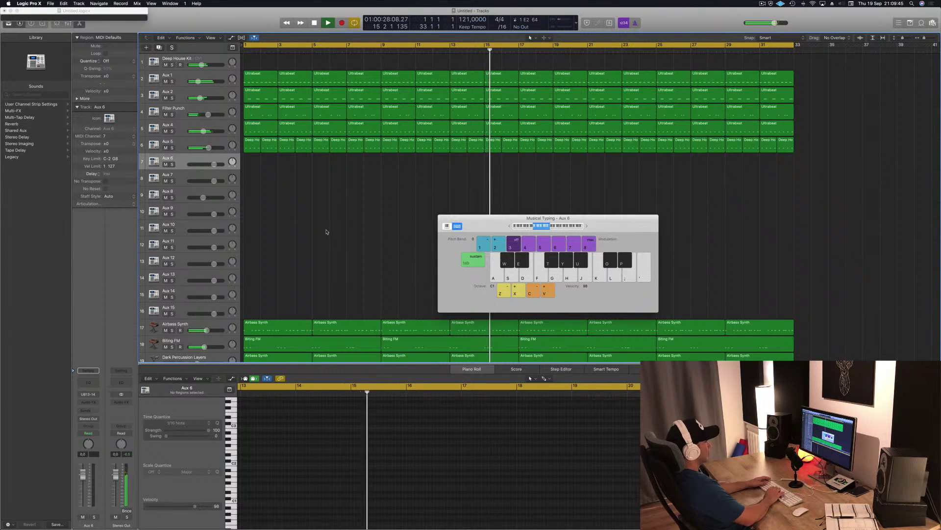
- Record a repeating E2 percussion pattern on the Aux 6 track from bar 16 through bar 20
key("r")
key("semicolon")
key("semicolon")
key("semicolon")
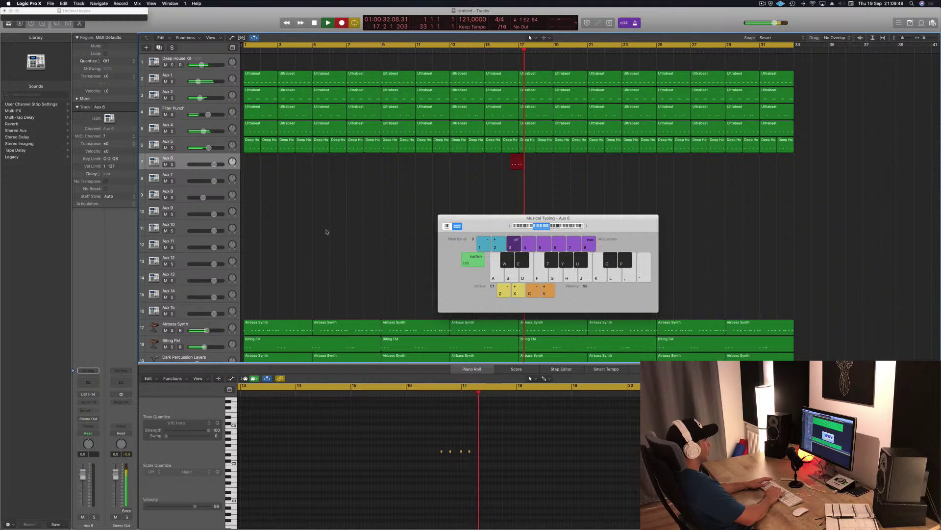
key("semicolon")
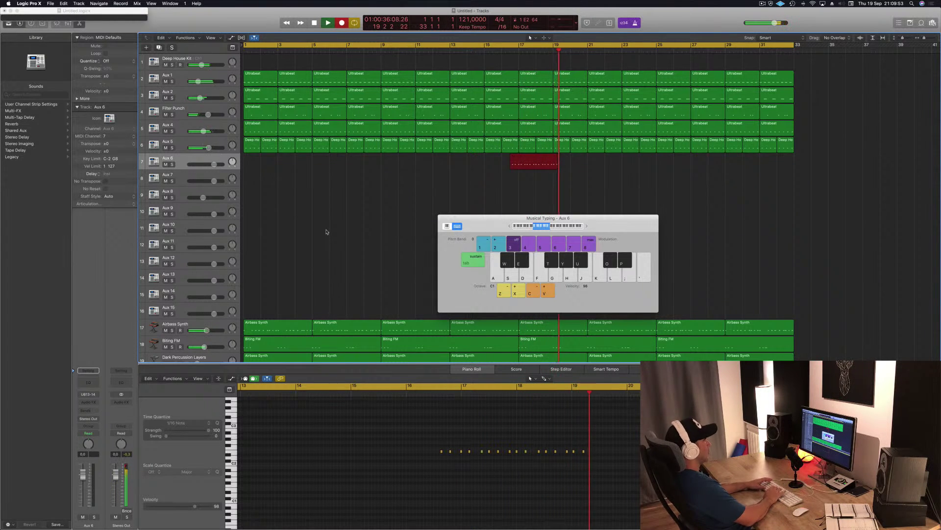
key("semicolon")
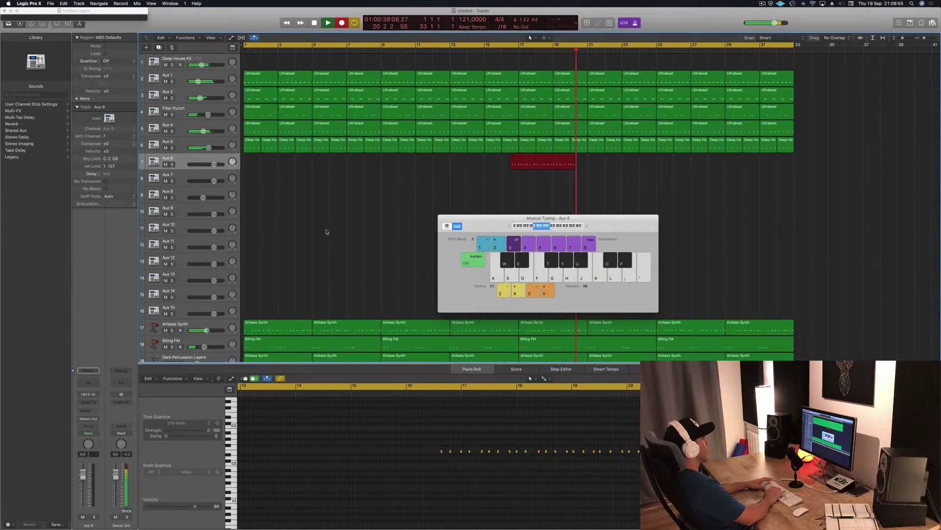
key("space")
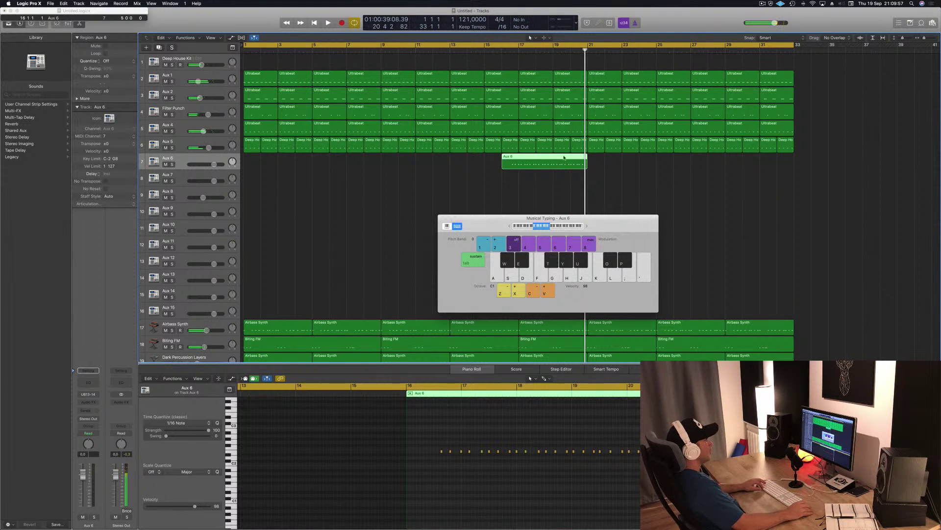
- Split the recorded Aux 6 region at bar 17, delete the piece before it, and move the remainder to bar 1
left_click(519, 157, "super")
left_click(514, 159)
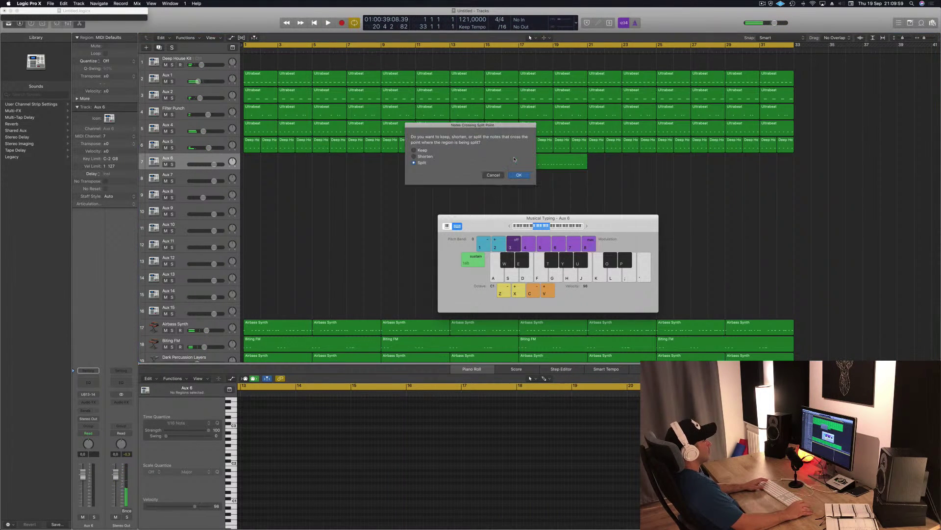
left_click(519, 176)
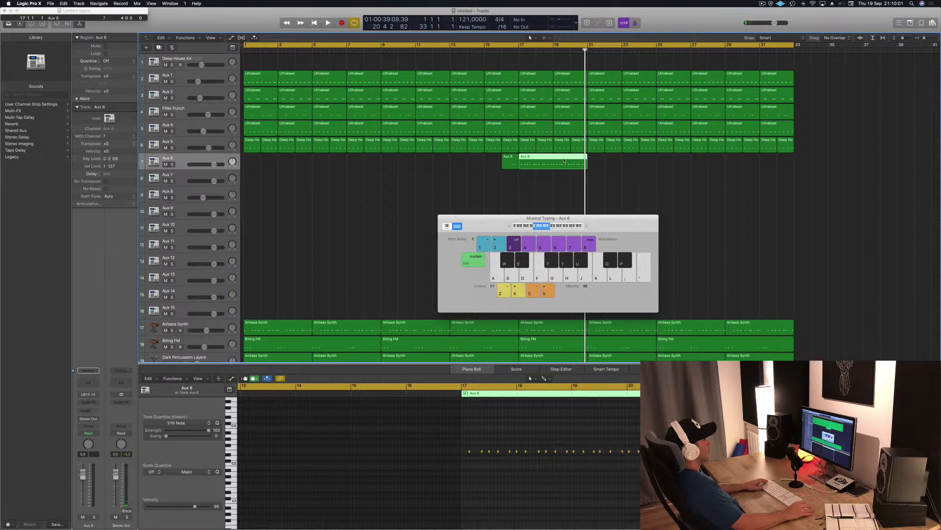
left_click(503, 161)
key("Delete")
left_click_drag(557, 159, 283, 169)
- Split the Aux 6 region at bar 3 during playback and keep only the two-bar piece in bars 1 and 2
key("Return")
key("space")
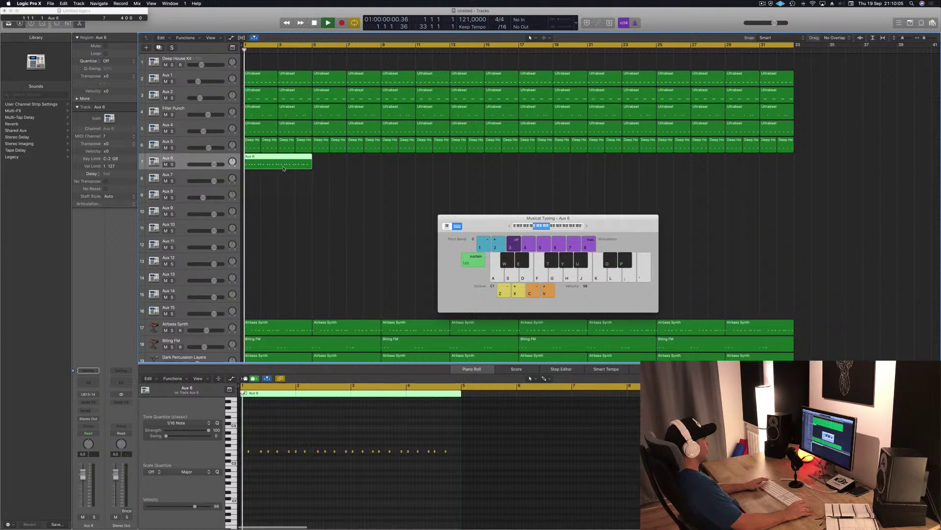
double_click(277, 158, "super")
left_click(258, 162)
key("Delete")
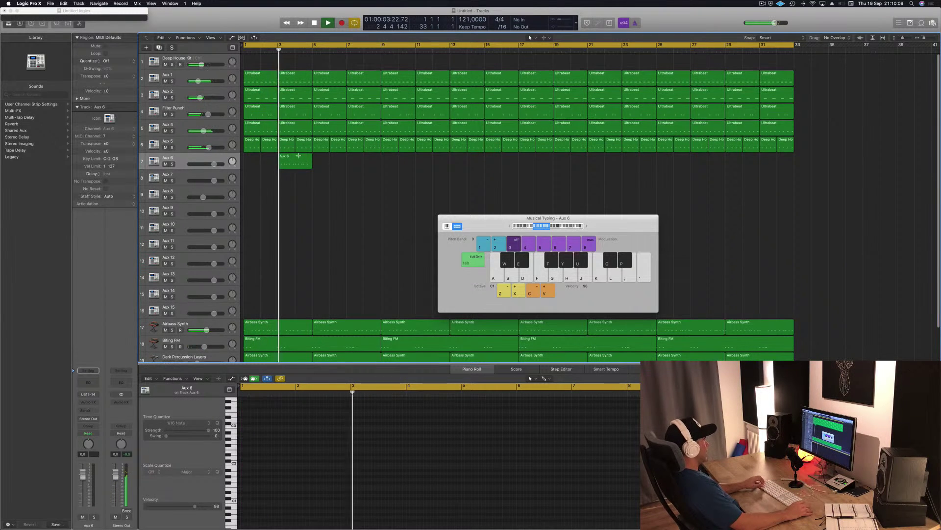
key("super+z")
left_click(285, 163)
key("Delete")
key("space")
- Select all notes of the two-bar Aux 6 region and listen to the pattern from the start
left_click(260, 162)
left_click_drag(247, 443, 354, 466)
key("Return")
key("space")
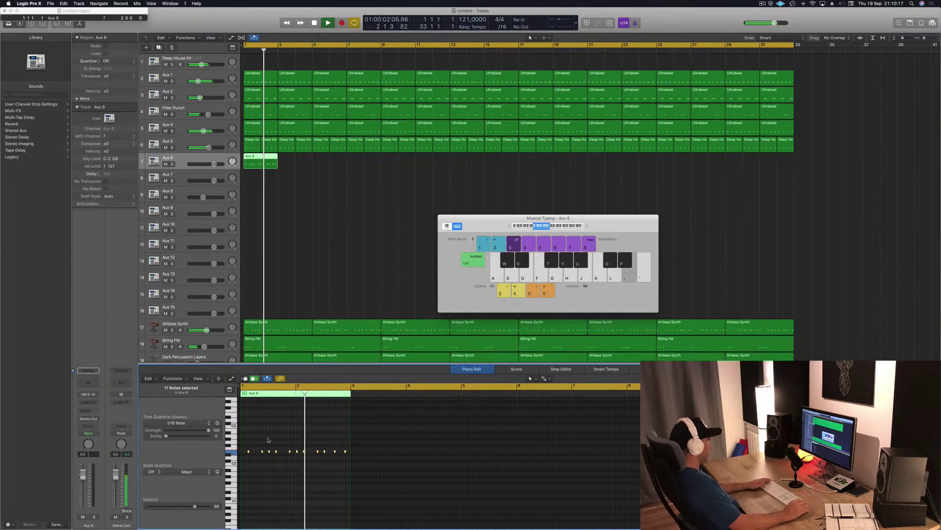
key("Return")
key("super+Right")
key("super+Right")
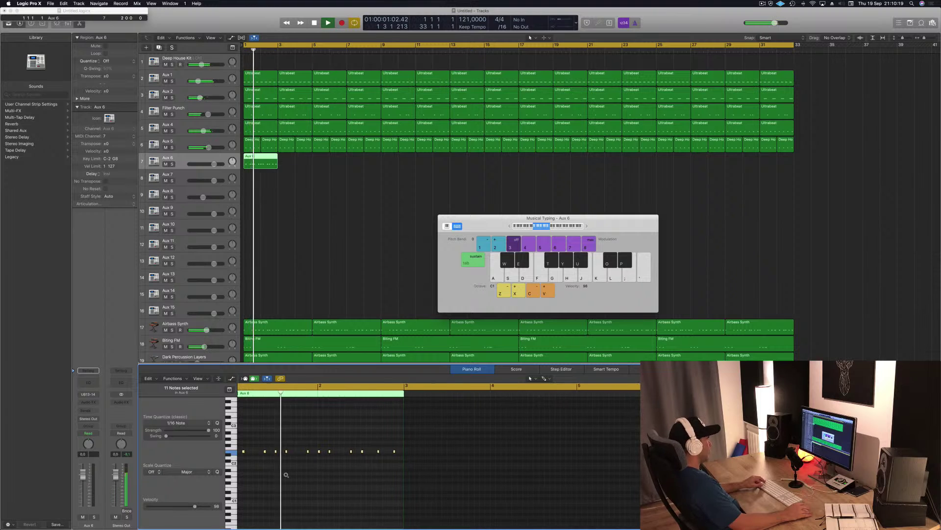
key("Return")
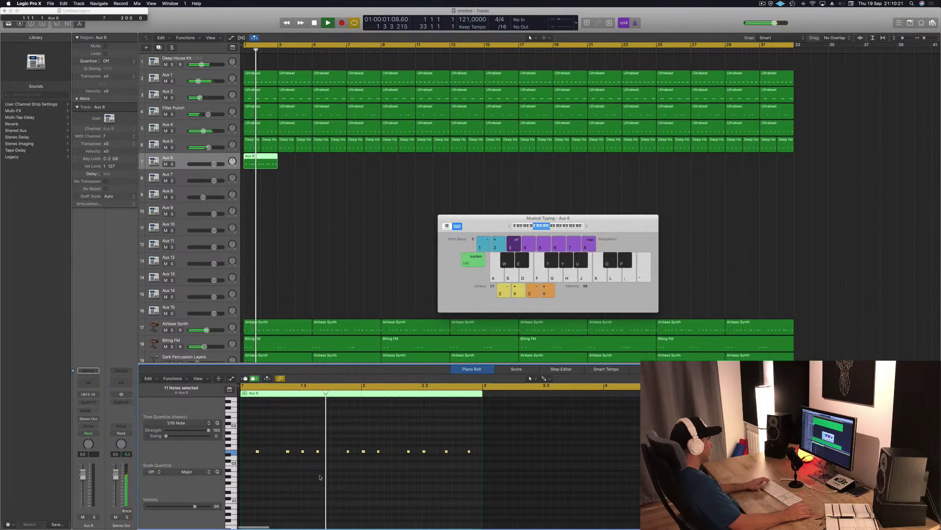
- Delete every Aux 6 note after the first four and check the shortened pattern from the start
key("space")
left_click_drag(339, 443, 486, 465)
key("Delete")
key("Return")
key("space")
key("space")
- Copy the four Aux 6 notes one bar on, so that the same pattern plays in bars 1 and 2
left_click_drag(400, 442, 254, 456)
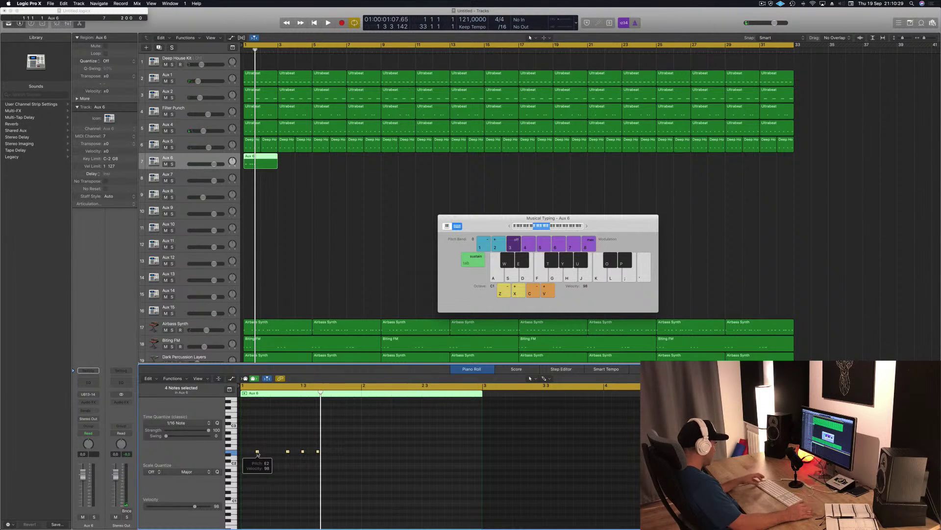
left_click_drag(257, 452, 383, 451)
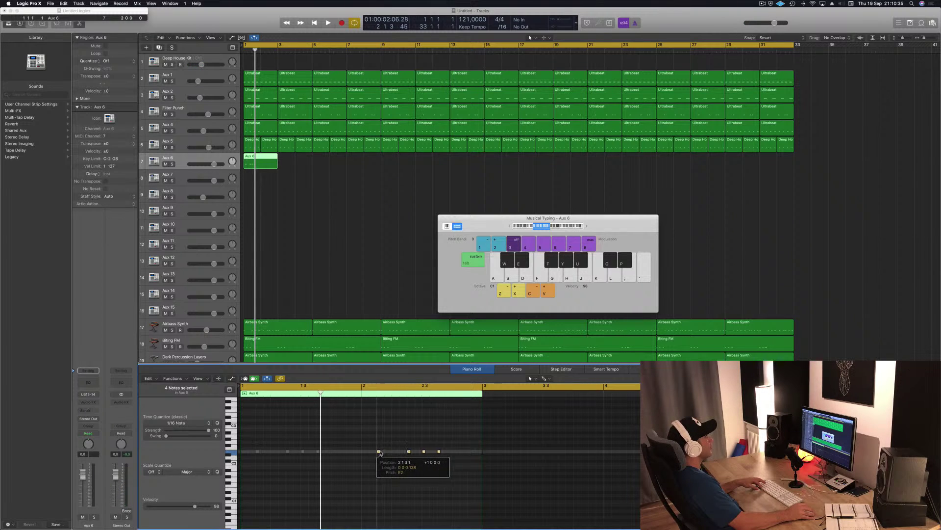
left_click_drag(380, 452, 380, 452)
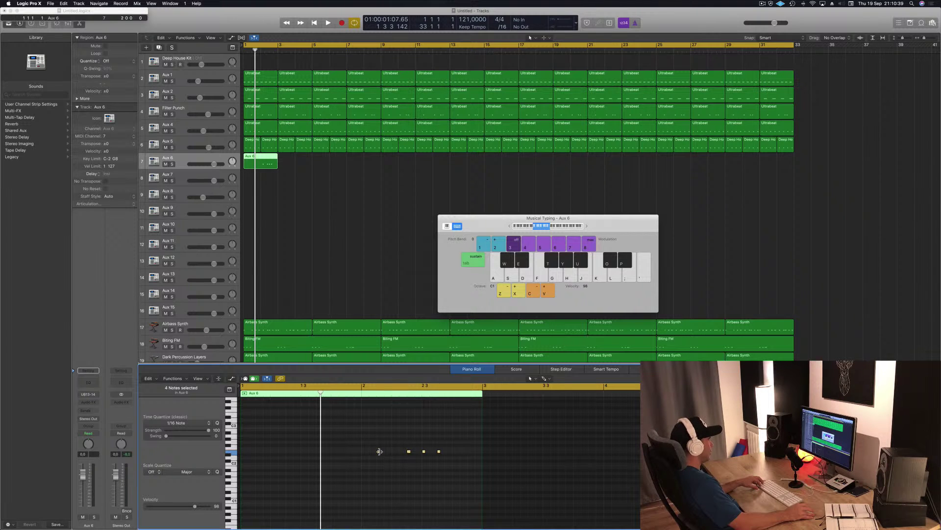
left_click_drag(379, 452, 265, 453)
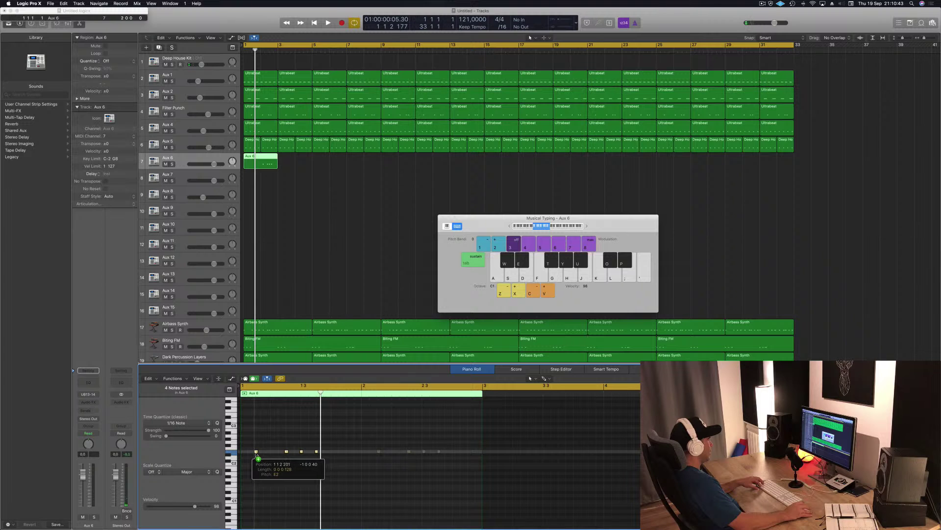
left_click_drag(259, 458, 256, 453)
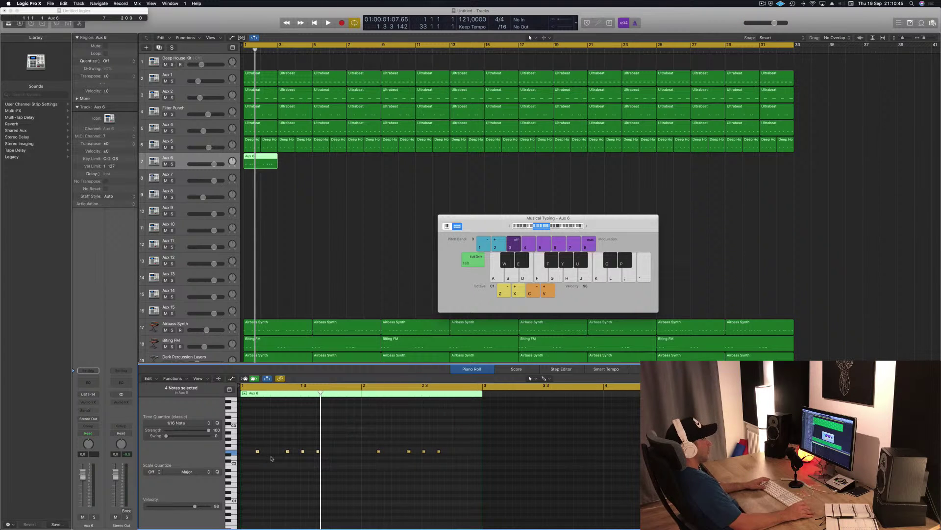
- Listen to the edited Aux 6 pattern with the other tracks and select its two-bar region
left_click(329, 237)
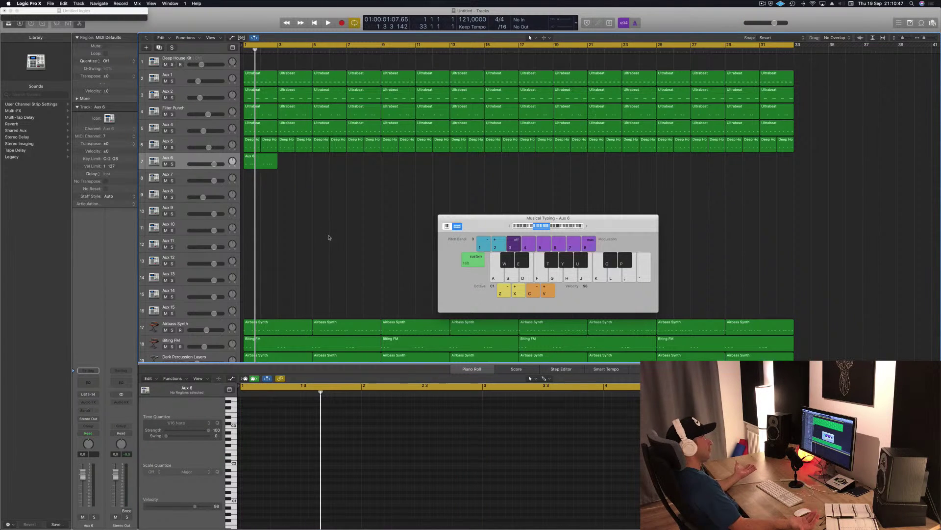
key("space")
left_click(264, 160)
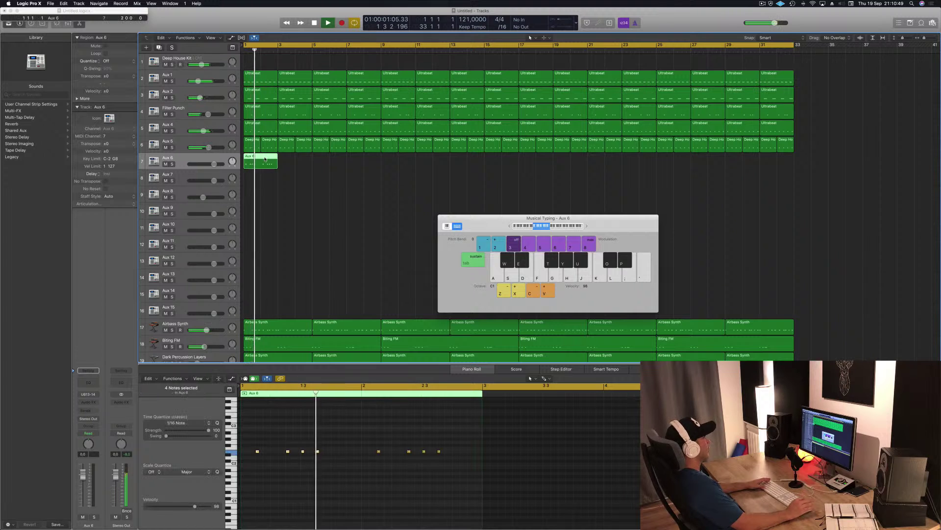
key("space")
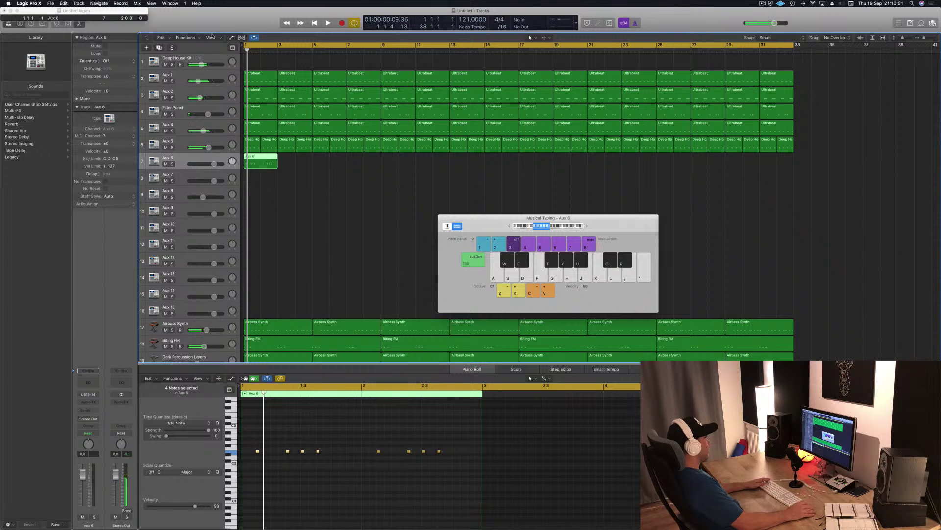
- Route the Marca voice of the Deep House Kit to Sub Group 7 (13-14) and play the loop from the start
left_click(210, 60)
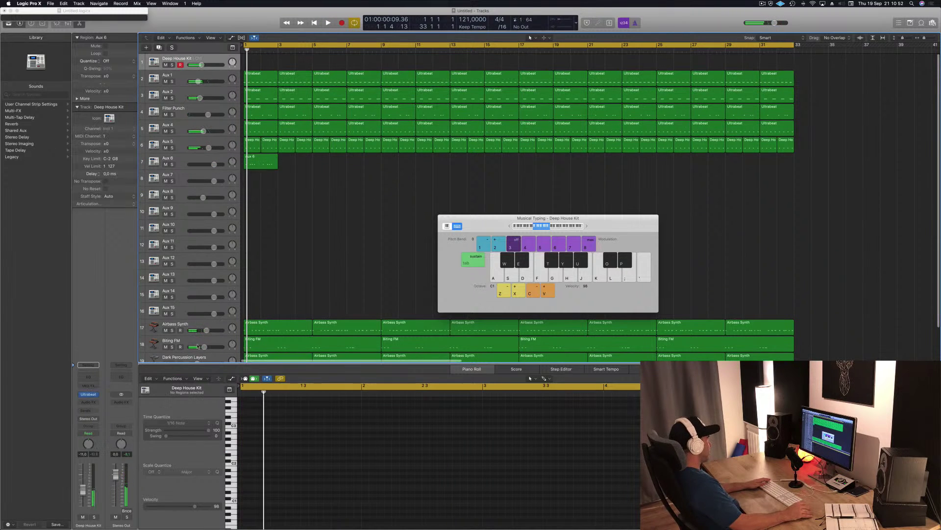
left_click(88, 394)
key("space")
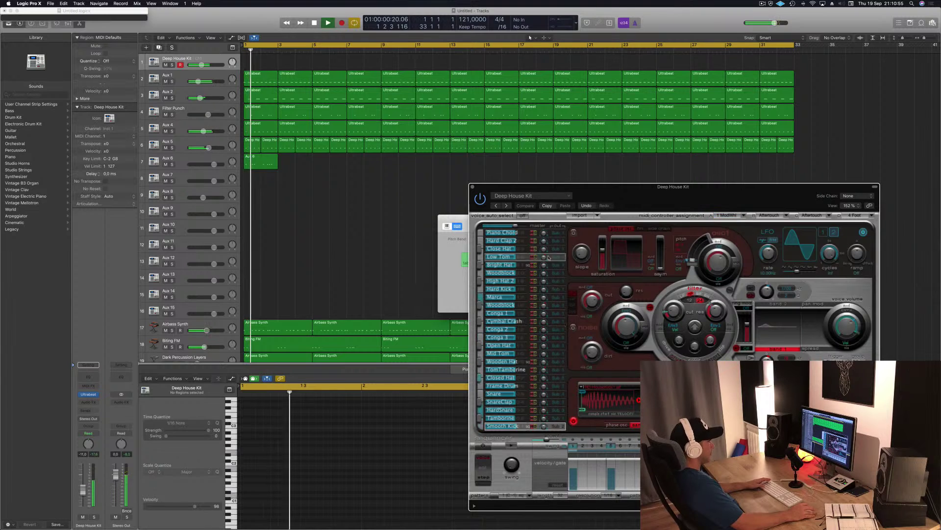
left_click(559, 297)
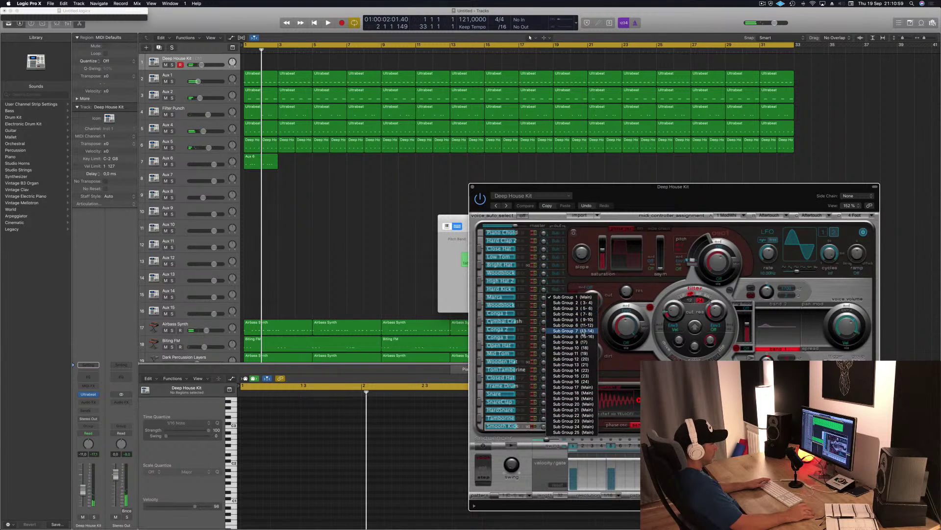
left_click(578, 331)
key("Return")
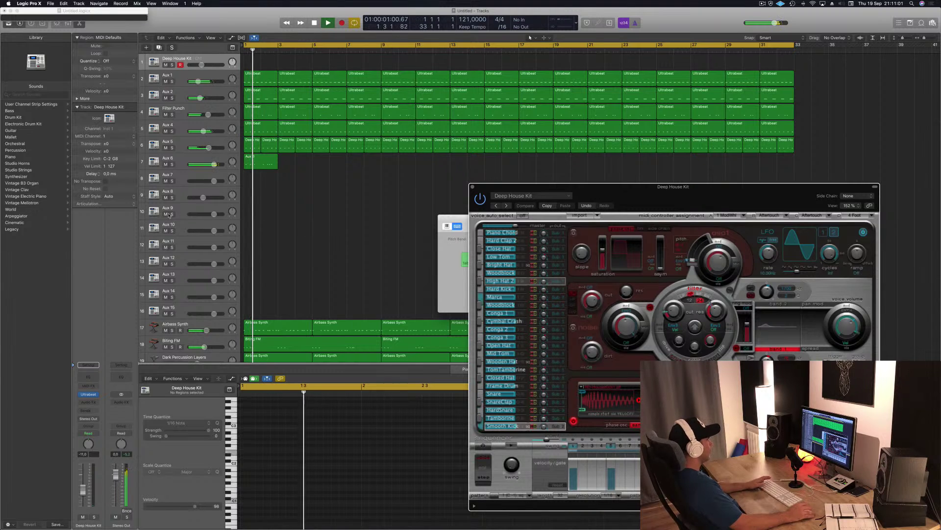
- Copy the two-bar Aux 6 region until it fills bars 1 to 8, and close the drum kit and Musical Typing windows
left_click_drag(250, 162, 333, 161)
left_click(261, 162, "shift")
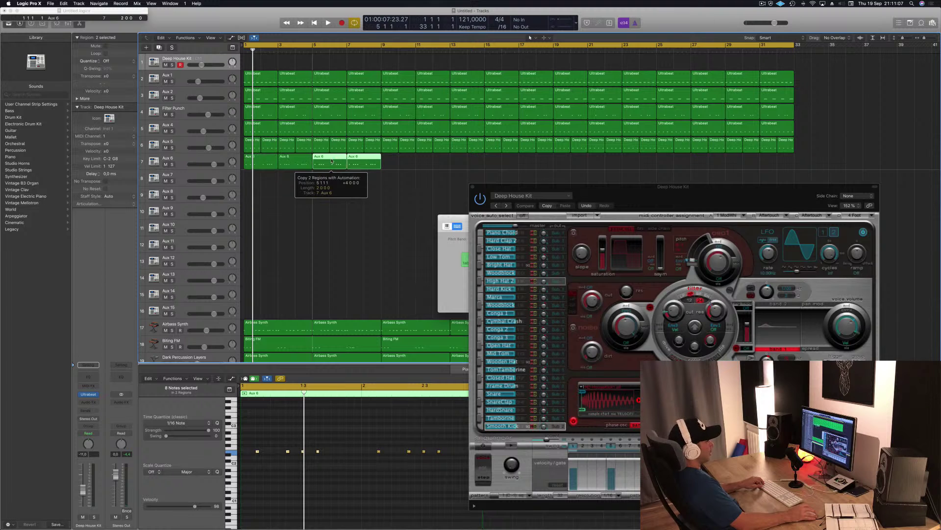
left_click_drag(476, 190, 454, 192)
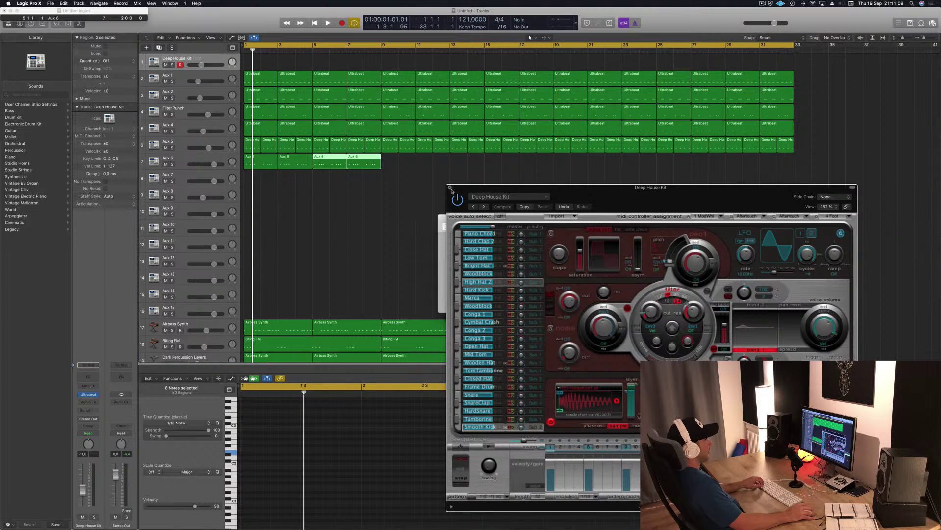
left_click(450, 187)
left_click(442, 218)
- Copy the existing Aux 6 regions along their track until the pattern also fills bars 9 to 32
left_click_drag(384, 173, 260, 156)
left_click_drag(327, 161, 399, 169)
left_click_drag(555, 166, 269, 161)
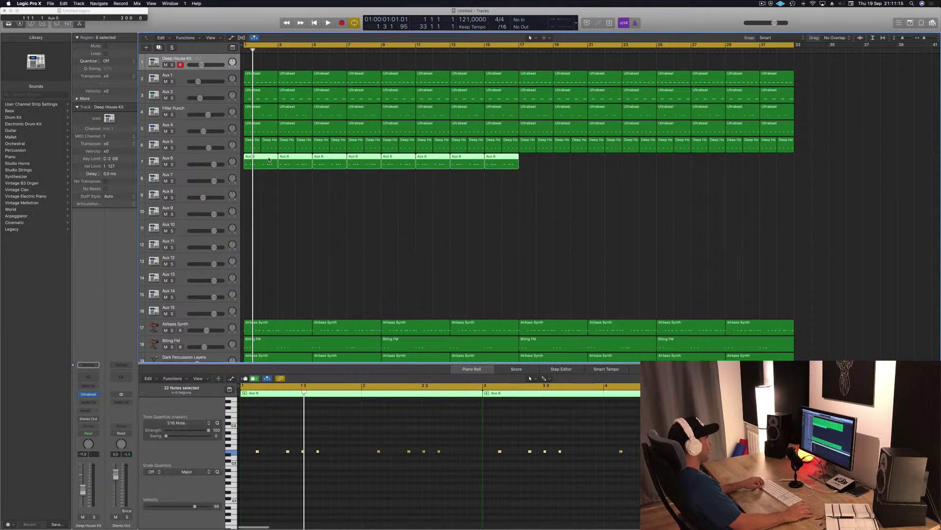
left_click_drag(330, 166, 540, 169)
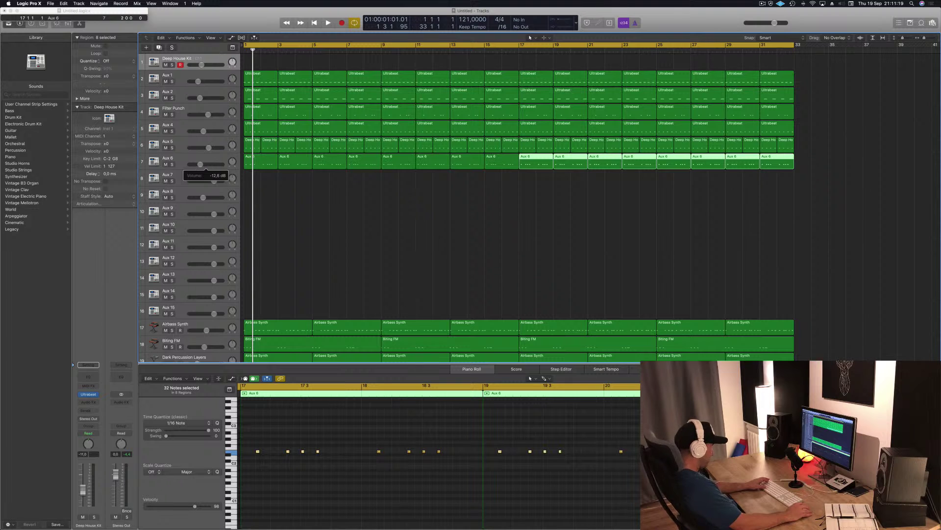
- Lower the Aux 6 volume to about -17.8 dB while listening, and select the track with all its regions
key("space")
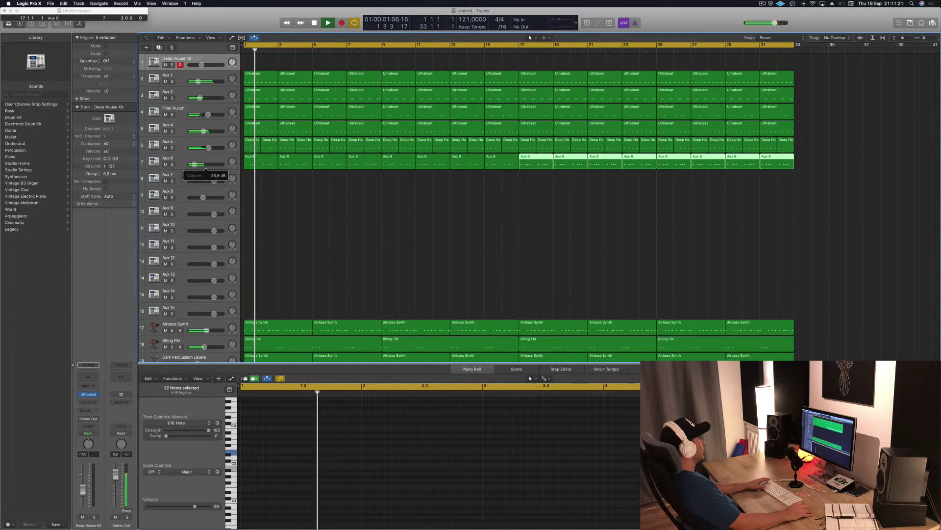
left_click(212, 154)
key("space")
- Insert a stereo Stereo Delay on the Aux 6 channel and start playback to hear it
left_click(102, 411)
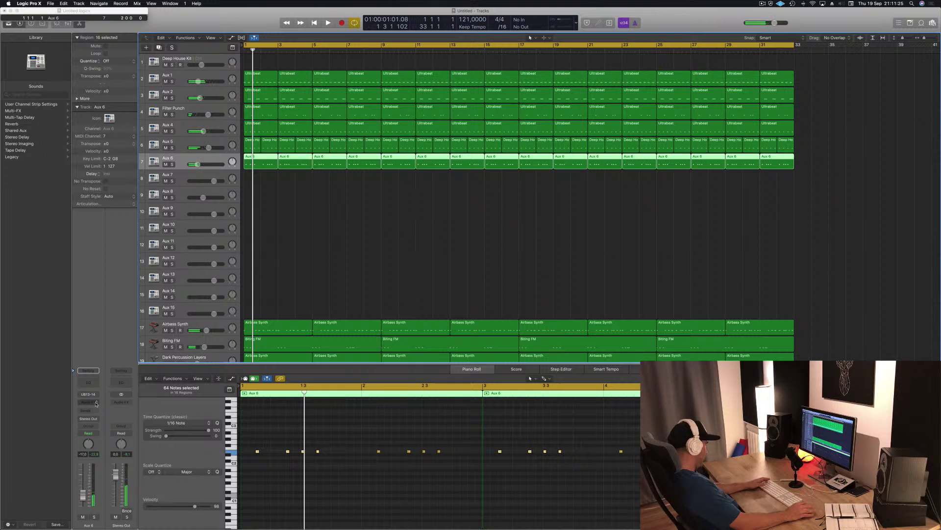
left_click(96, 403)
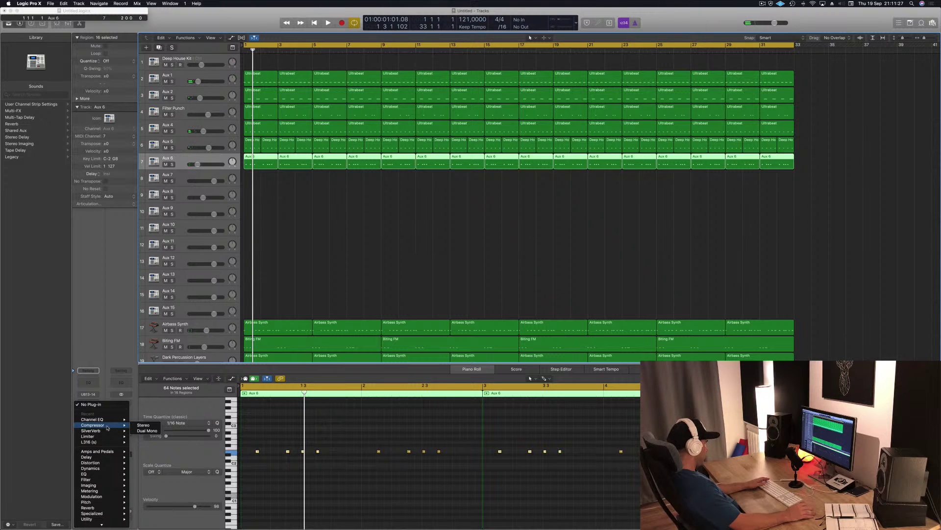
mouse_move(113, 460)
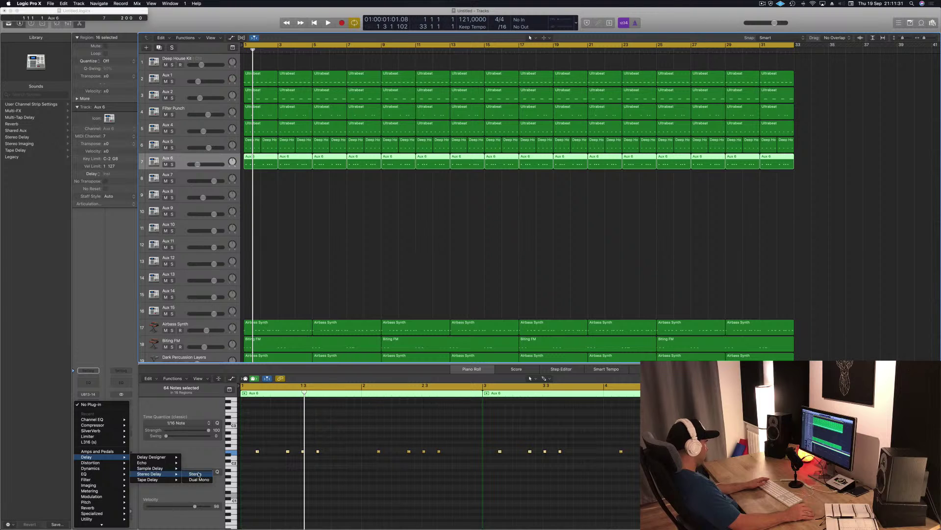
left_click(199, 474)
key("space")
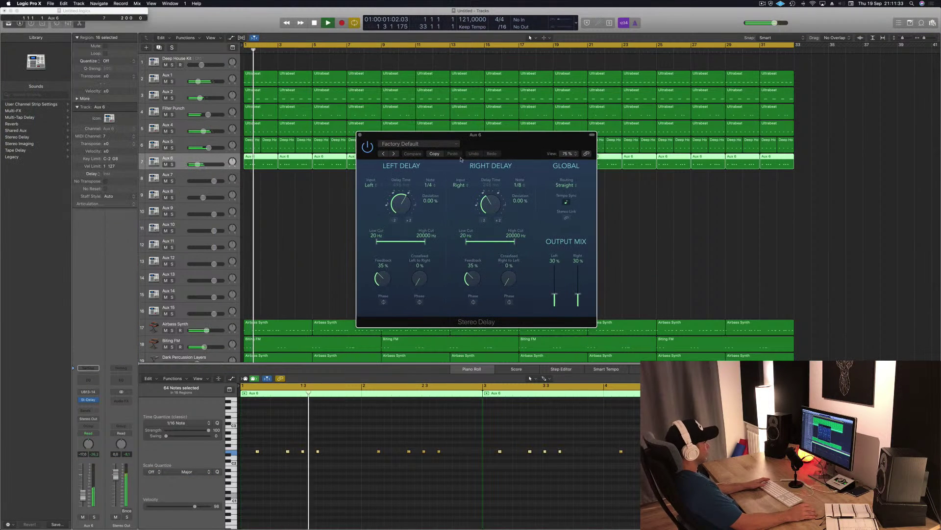
- Try the 1/8 Note Dotted preset in the Stereo Delay with the right output mix at 43%
left_click_drag(473, 158, 386, 156)
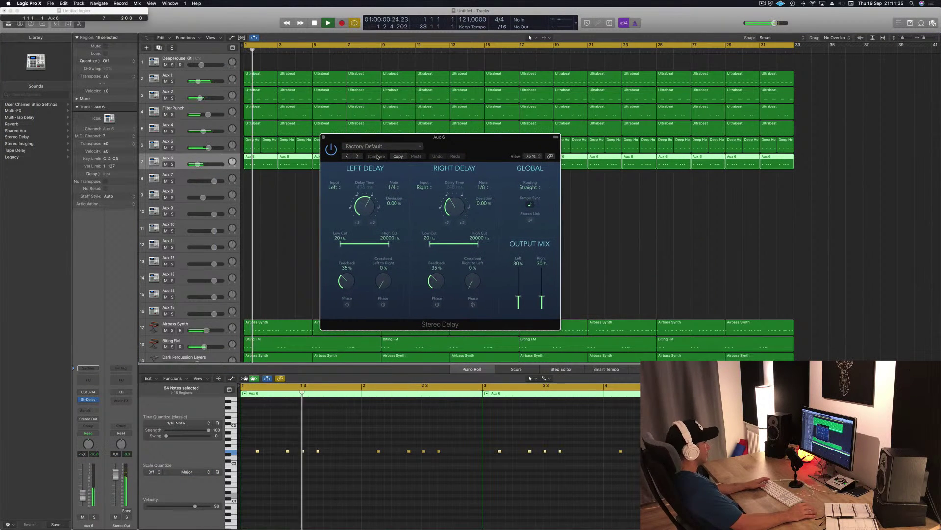
left_click(357, 156)
left_click(357, 156)
left_click_drag(480, 144, 525, 170)
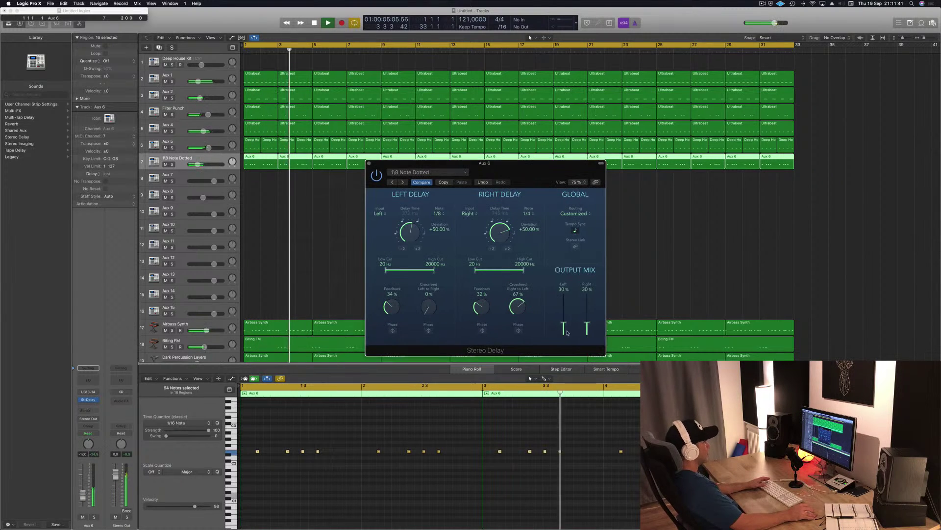
left_click_drag(587, 324, 595, 310)
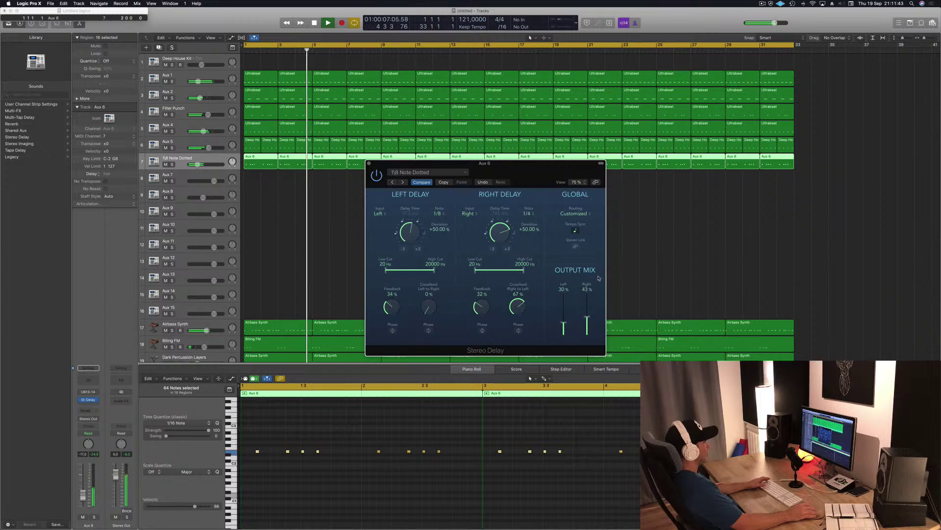
left_click_drag(532, 173, 611, 146)
- Try shorter delay times near 1/16, with -3.33% left and -3.67% right deviation, and a right output mix of 39%
key("Return")
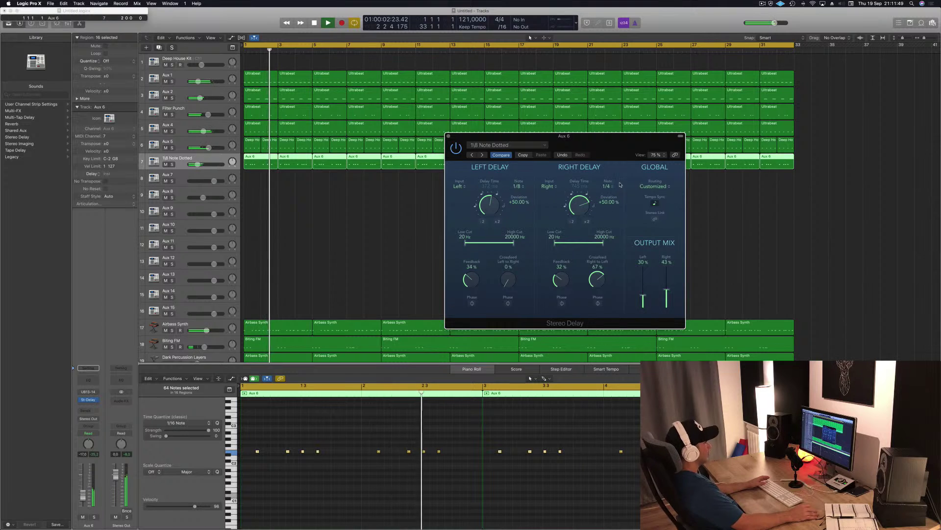
left_click_drag(495, 206, 496, 243)
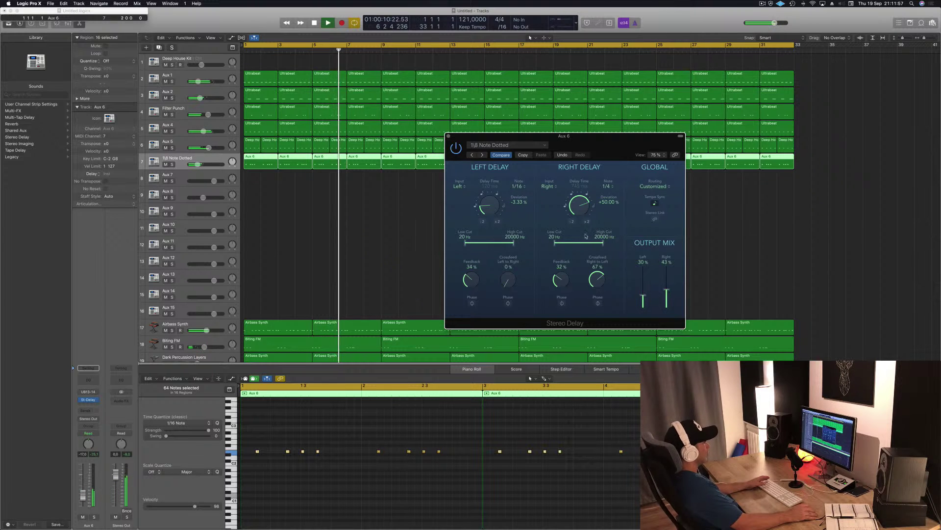
left_click_drag(579, 206, 579, 233)
left_click_drag(607, 147, 543, 129)
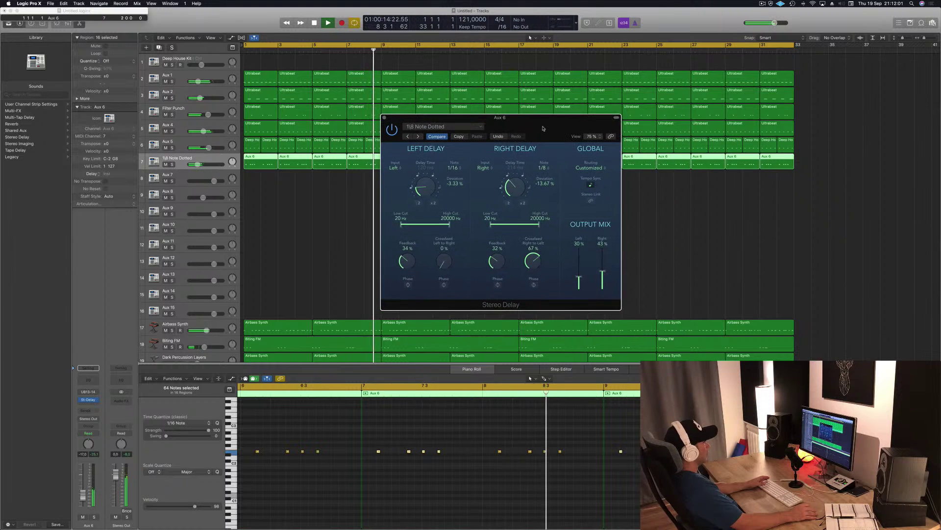
left_click_drag(603, 272, 602, 287)
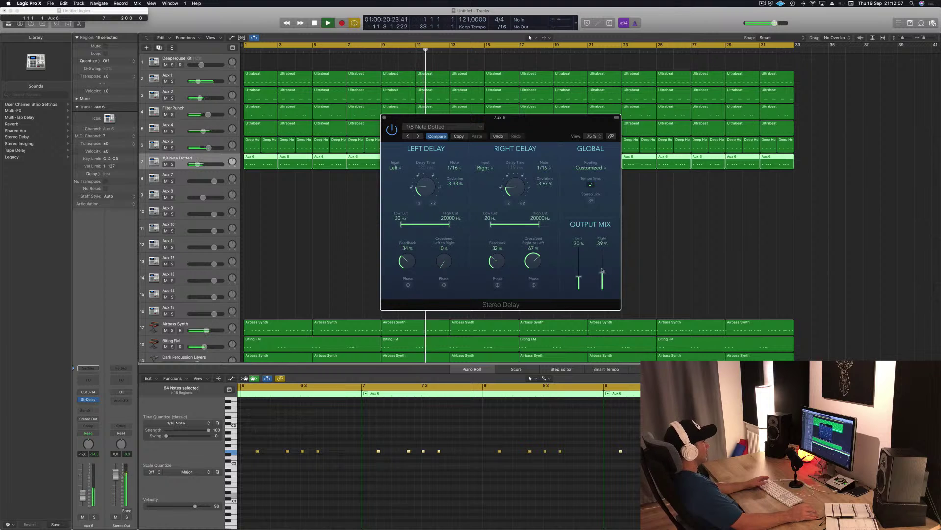
- Load the 1/16 Note preset in the Stereo Delay, set feedback to 76% left and 73% right, and adjust the high cuts
left_click(417, 137)
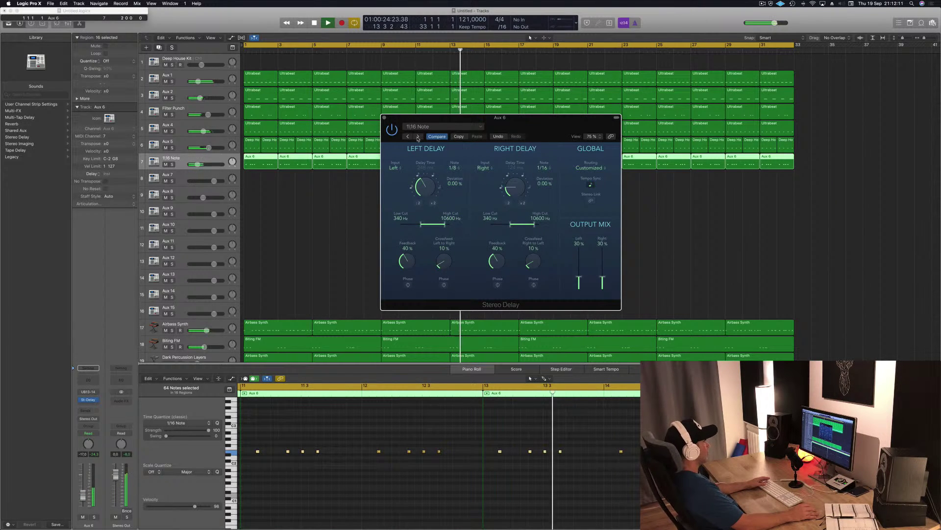
left_click_drag(494, 150, 455, 166)
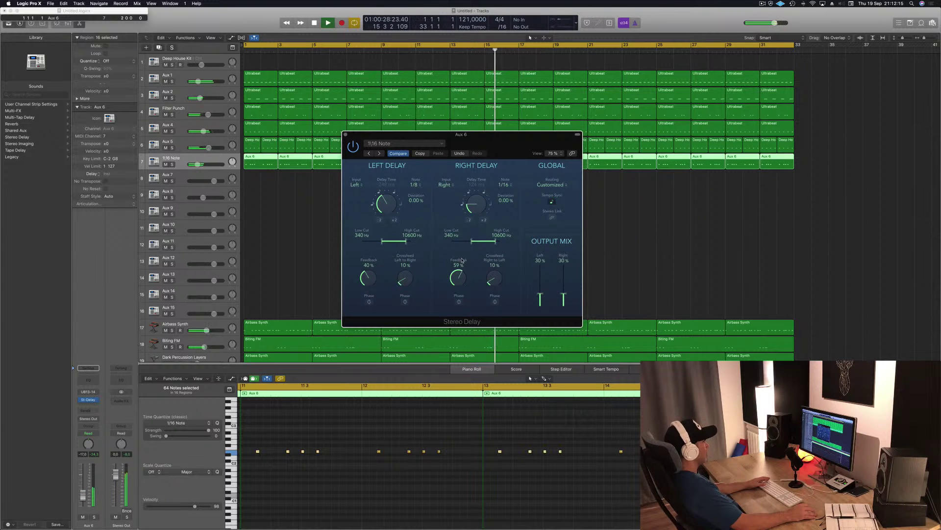
left_click_drag(458, 278, 462, 273)
left_click_drag(368, 280, 369, 277)
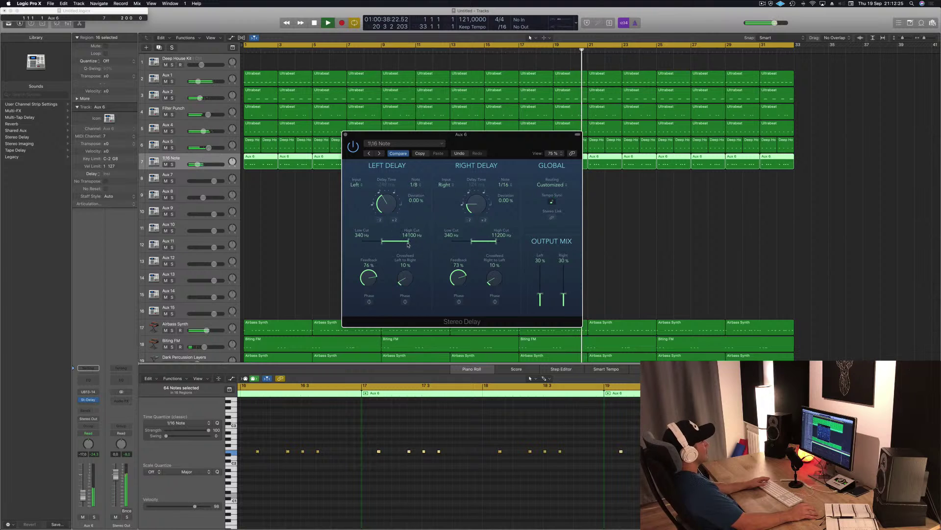
left_click_drag(408, 243, 406, 240)
- Close the Stereo Delay window, deselect the regions and save the project as The Nights
left_click_drag(352, 138, 410, 124)
left_click(403, 119)
left_click(332, 195)
key("super+shift+s")
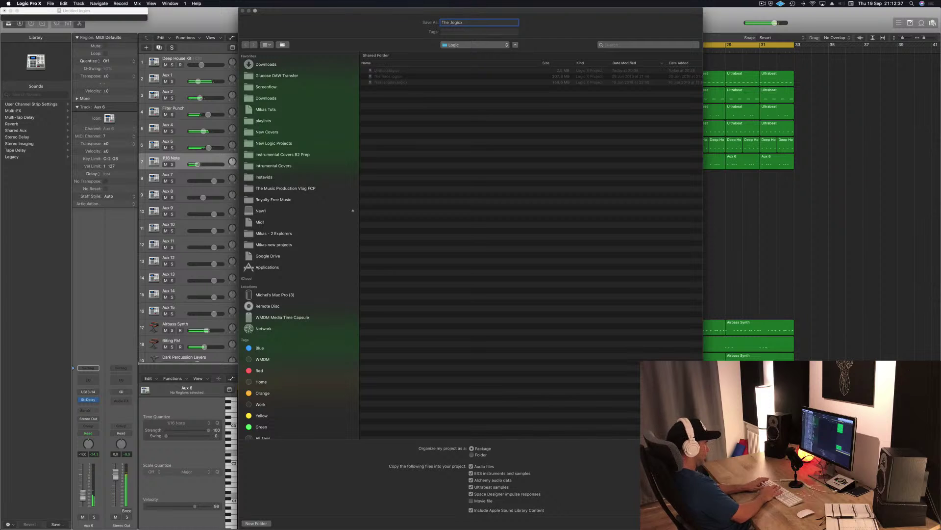
key("Return")
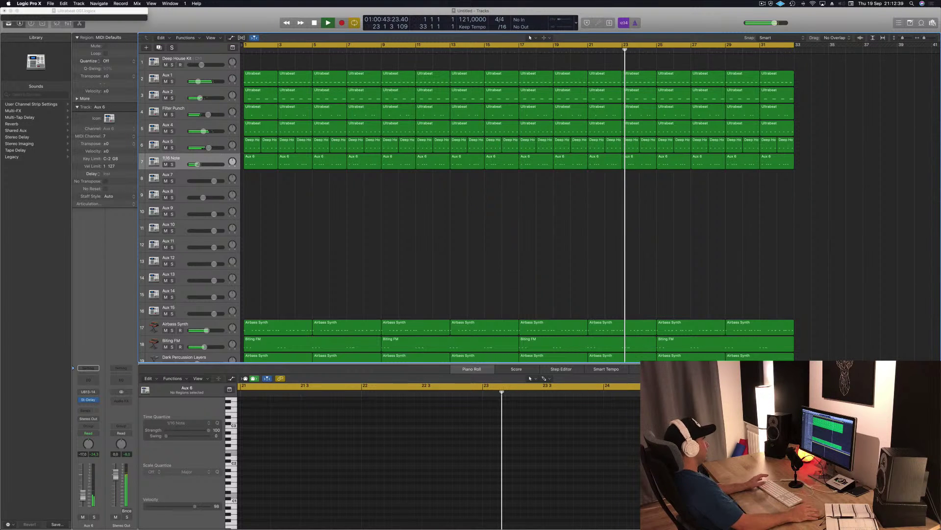
- Reduce the volume of the delayed Aux 6 track to about -23.0 dB and check it in playback
key("Return")
key("space")
left_click_drag(197, 164, 194, 164)
key("space")
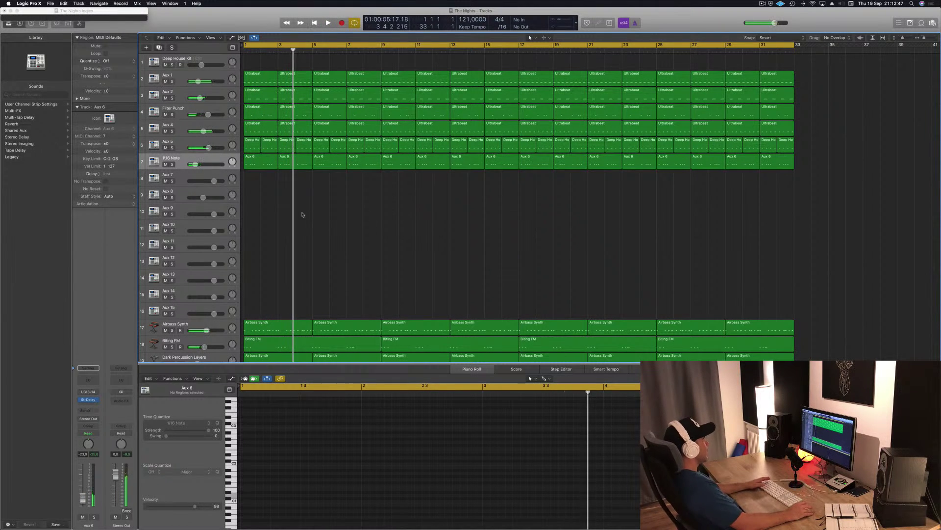
- Select the first Aux 6 region and listen to the mix from the start
left_click(256, 162)
key("Return")
key("space")
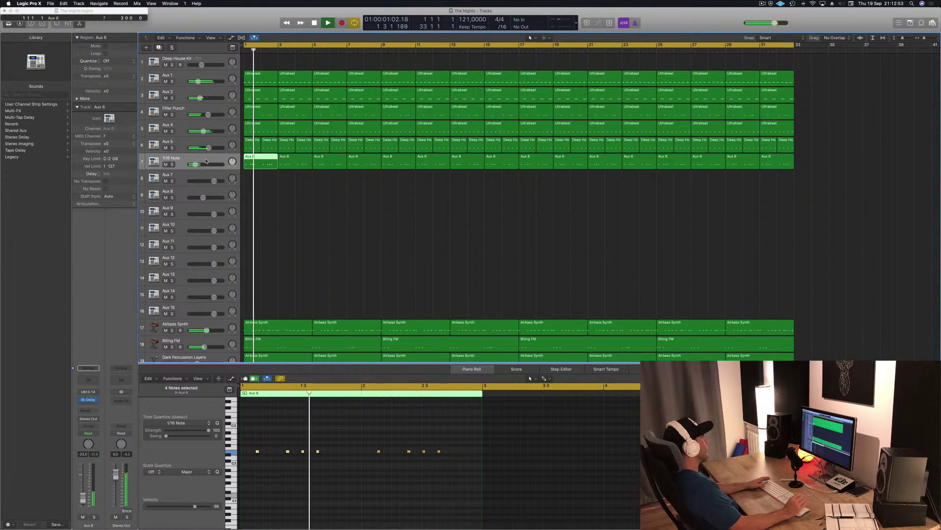
key("space")
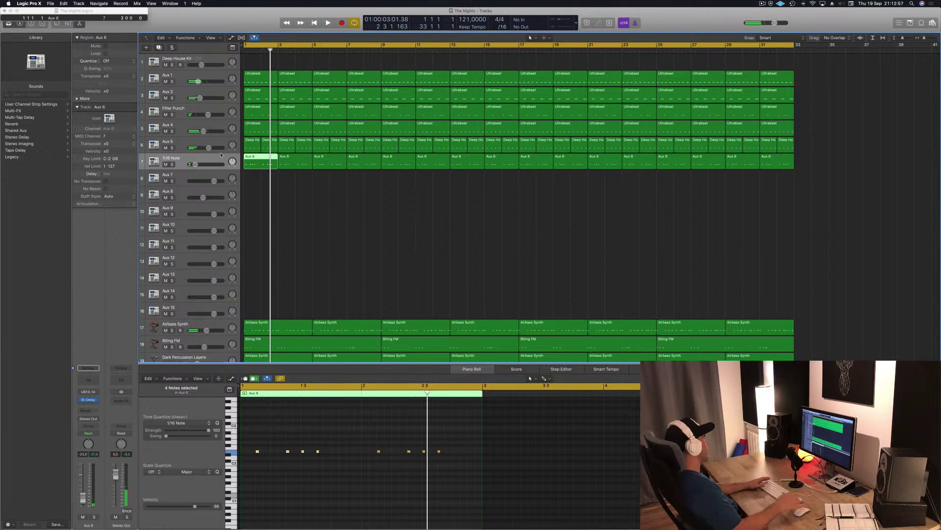
key("Return")
key("space")
- Hide the Piano Roll to show all tracks at once, and listen to the full loop
left_click(431, 204)
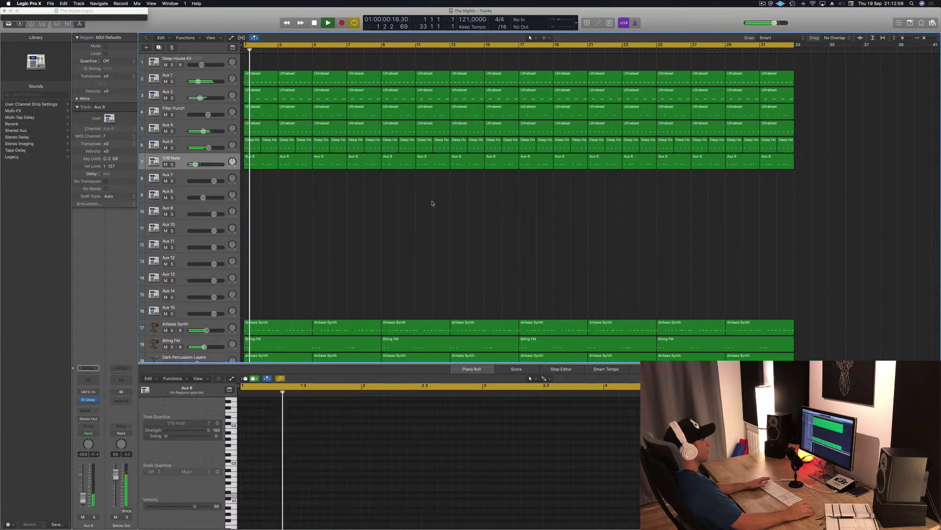
scroll(425, 215, "down", 1)
scroll(426, 215, "down", 3)
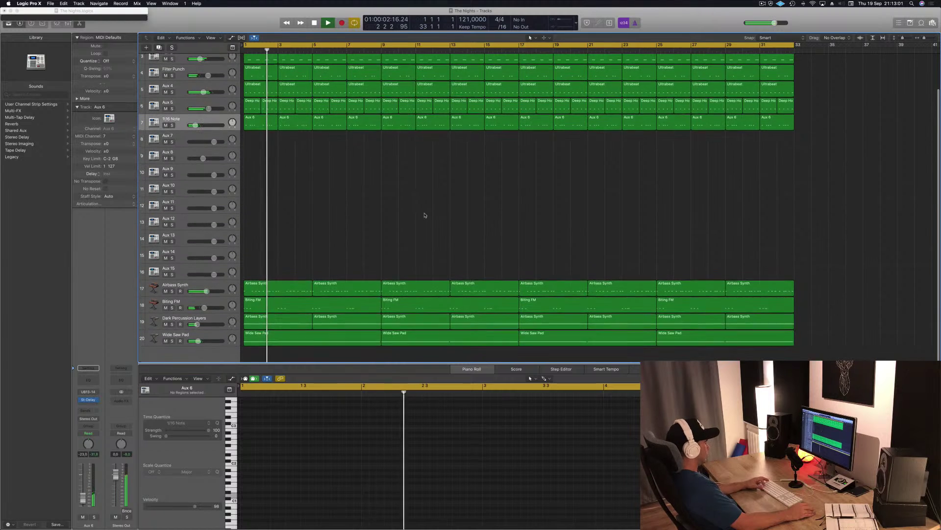
key("x")
key("x")
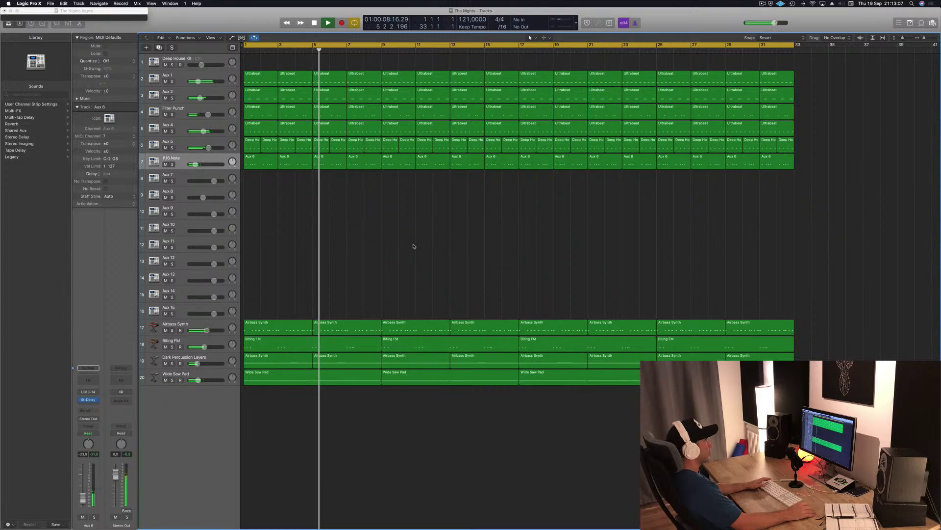
key("space")
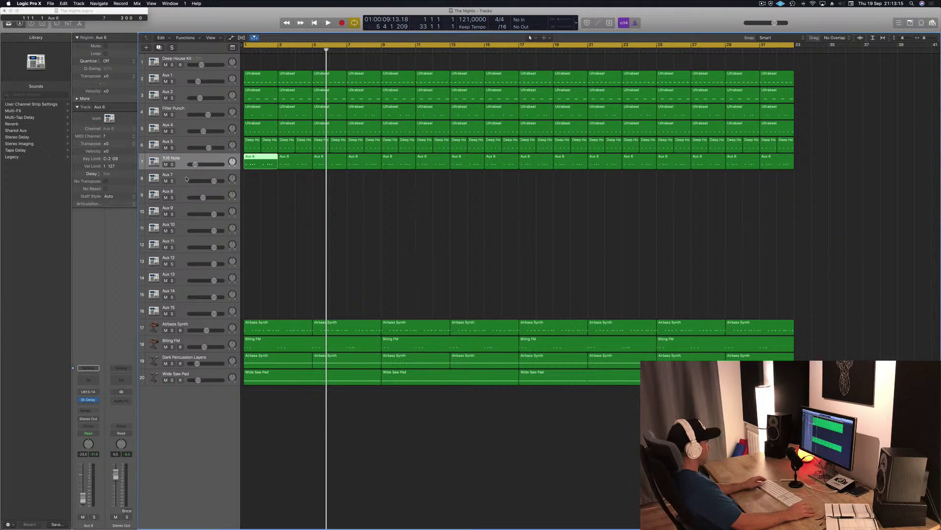
- Select the Aux 7 track, show the global tracks and the Event list, and clear all solo states
left_click(185, 179)
key("s")
key("g")
key("e")
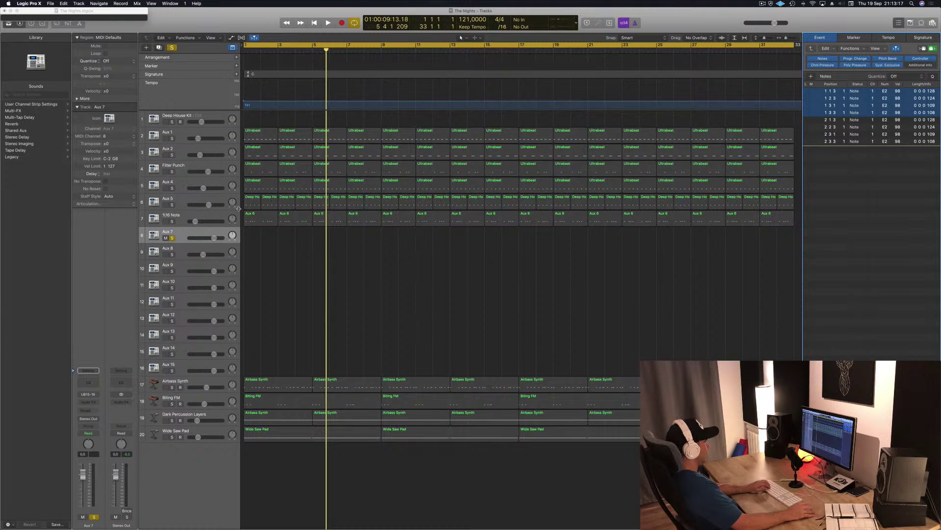
left_click(172, 47)
- Play the loop with the Musical Typing keyboard shown, and audition different Deep House Kit sounds on the Aux 7 track
key("space")
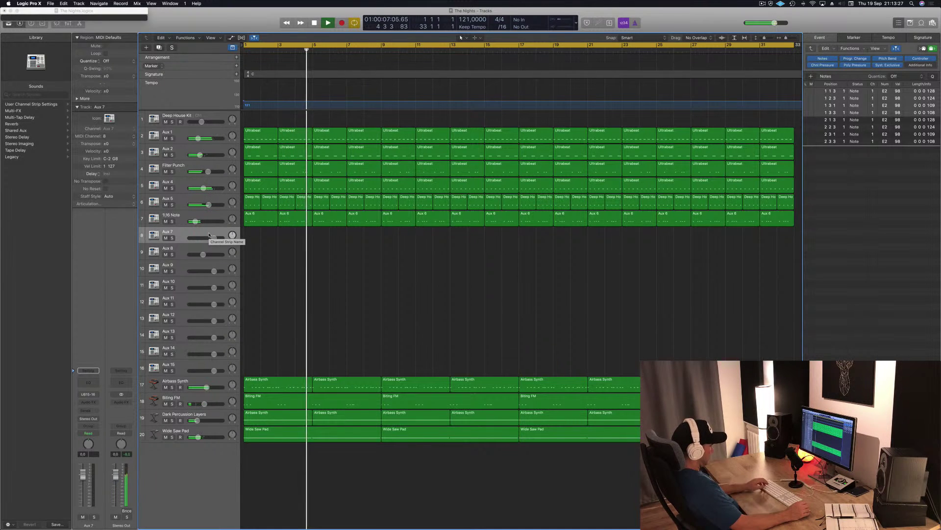
key("super+k")
key("y")
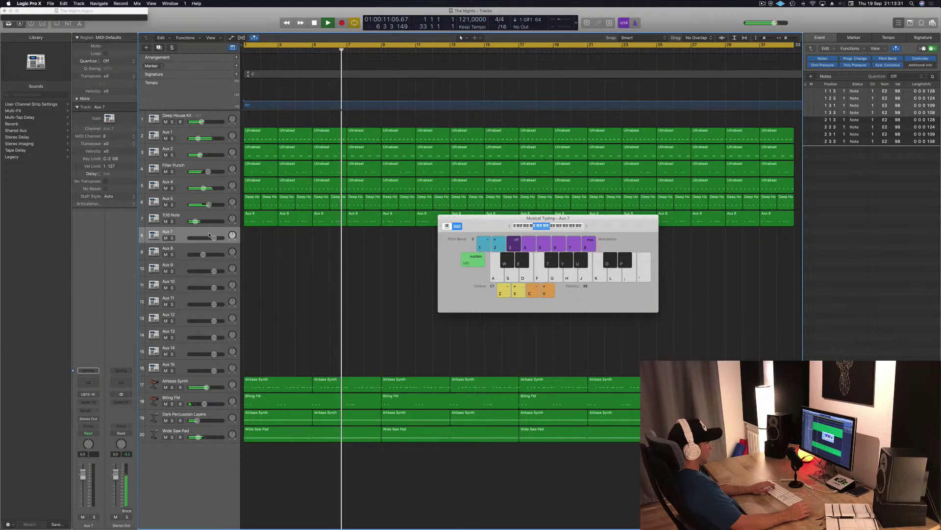
key("t")
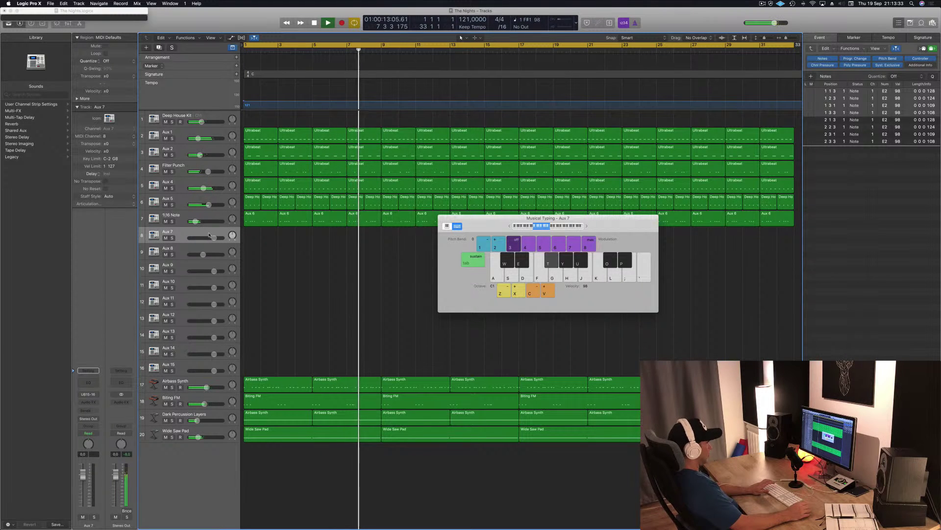
key("r")
key("e")
key("e")
key("e")
key("e")
key("w")
key("w")
key("w")
key("w")
key("u")
key("u")
key("u")
key("u")
key("u")
key("u")
- Perform a repeated G#1 pattern on Aux 7, capture it as a region, and move the Musical Typing window aside
key("y")
key("y")
key("y")
key("y")
key("y")
key("y")
key("y")
key("y")
key("y")
key("y")
key("y")
key("y")
key("y")
key("y")
key("space")
left_click_drag(497, 225, 664, 222)
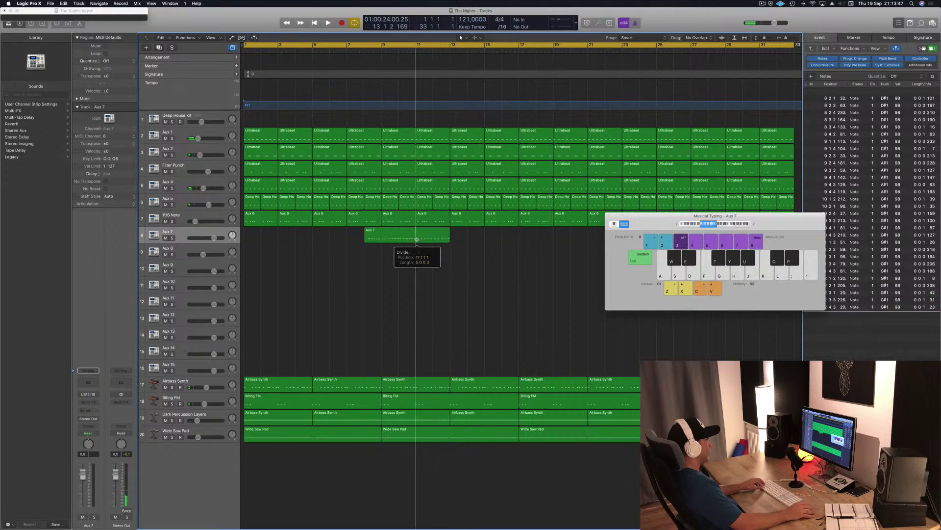
- Split the recorded Aux 7 region at bar 11 and delete the part before the split
left_click(417, 239)
left_click(523, 176)
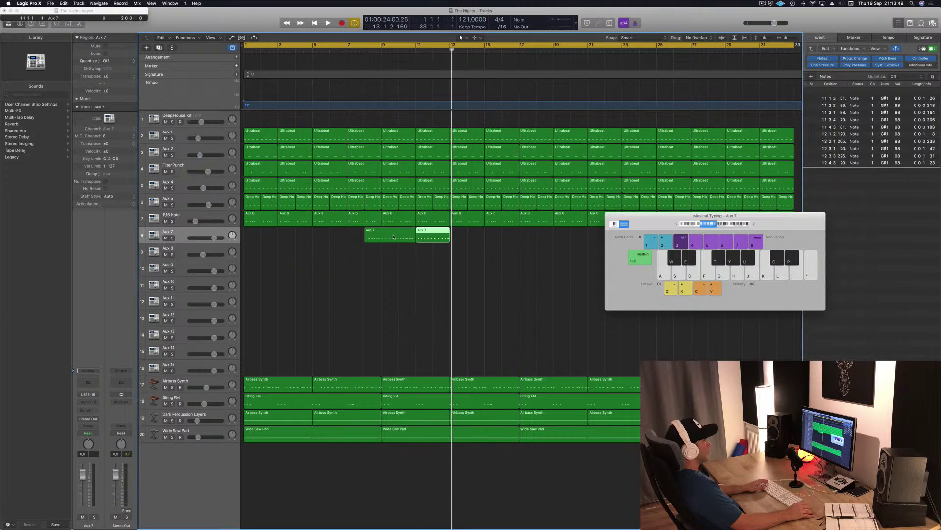
key("BackSpace")
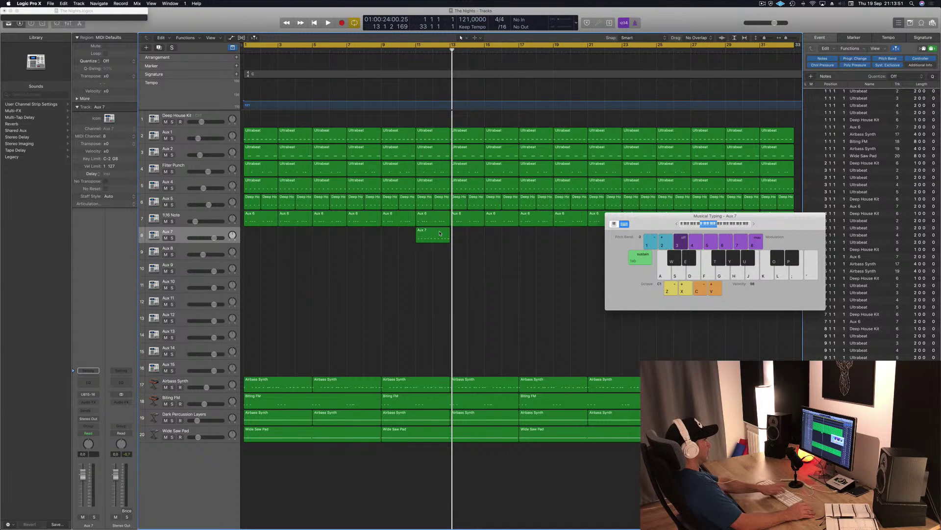
key("BackSpace")
left_click(493, 165)
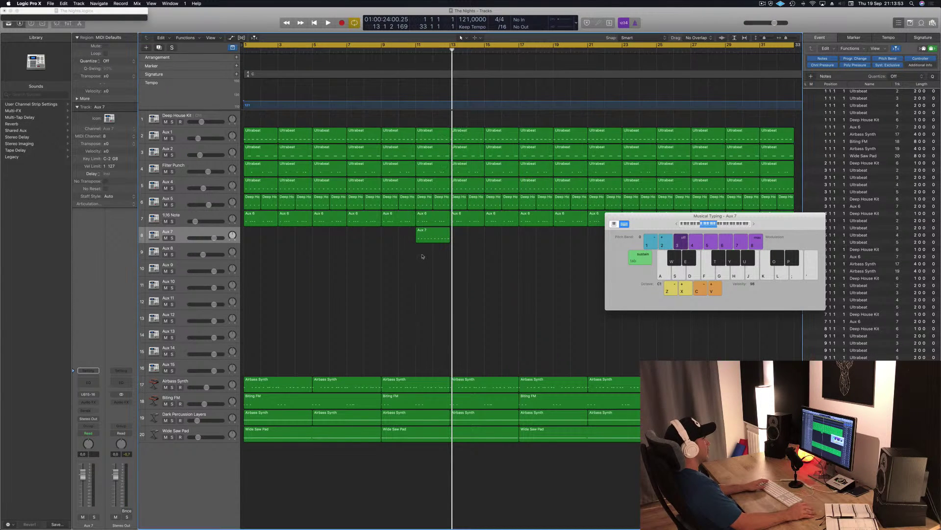
- Move the remaining two-bar Aux 7 region to bar 1, and open its notes in the Piano Roll during playback
left_click_drag(429, 234, 260, 242)
key("space")
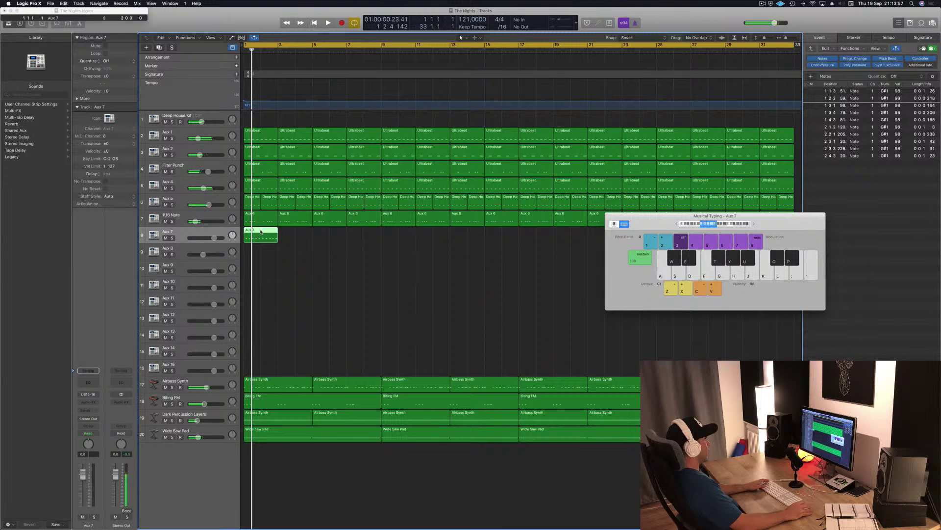
double_click(260, 232)
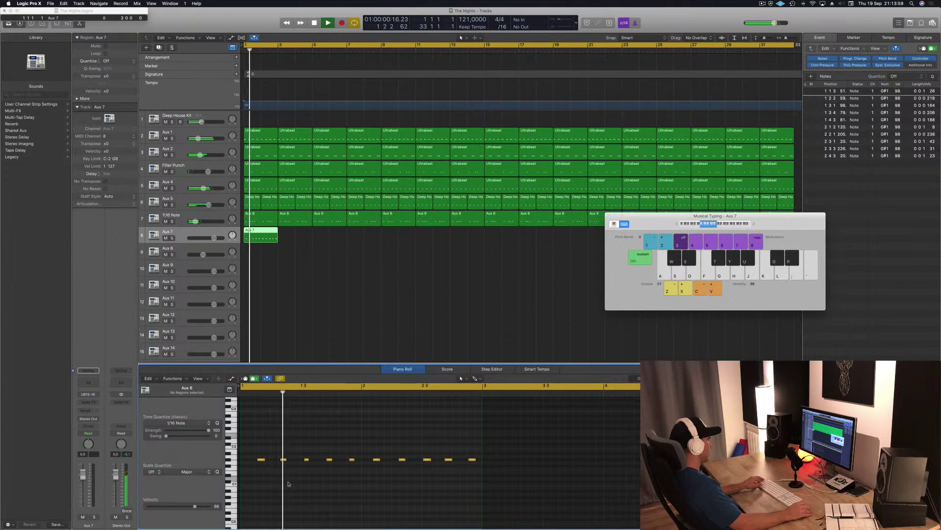
key("space")
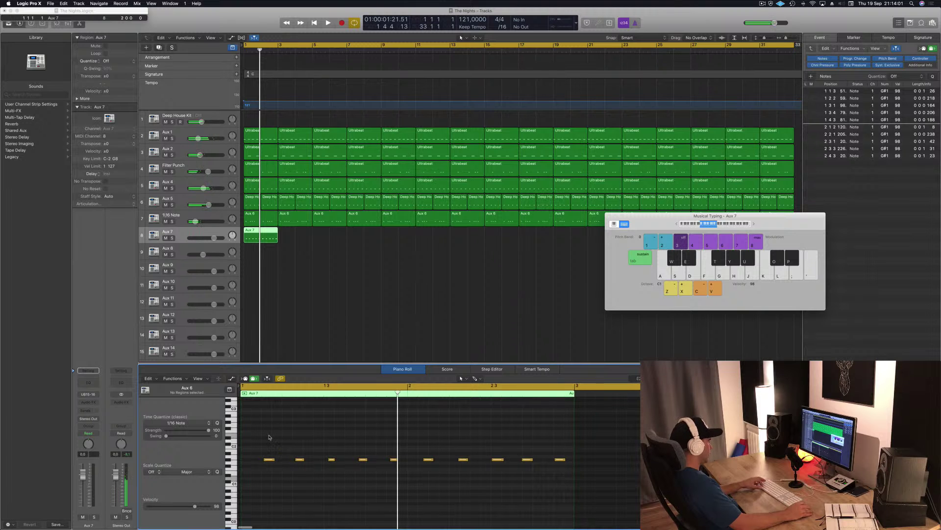
- Quantize all notes of the Aux 7 region to 1/16 notes and listen from the start
key("super+a")
key("q")
key("space")
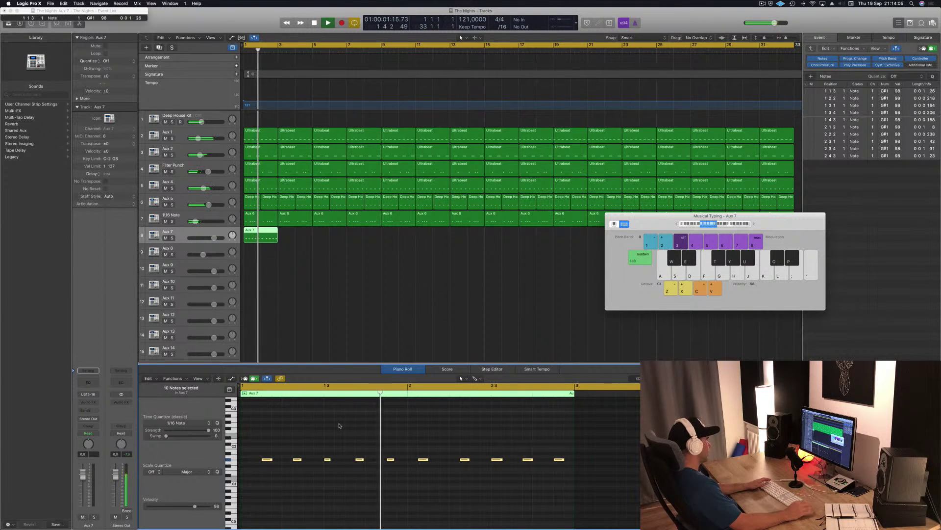
key("Return")
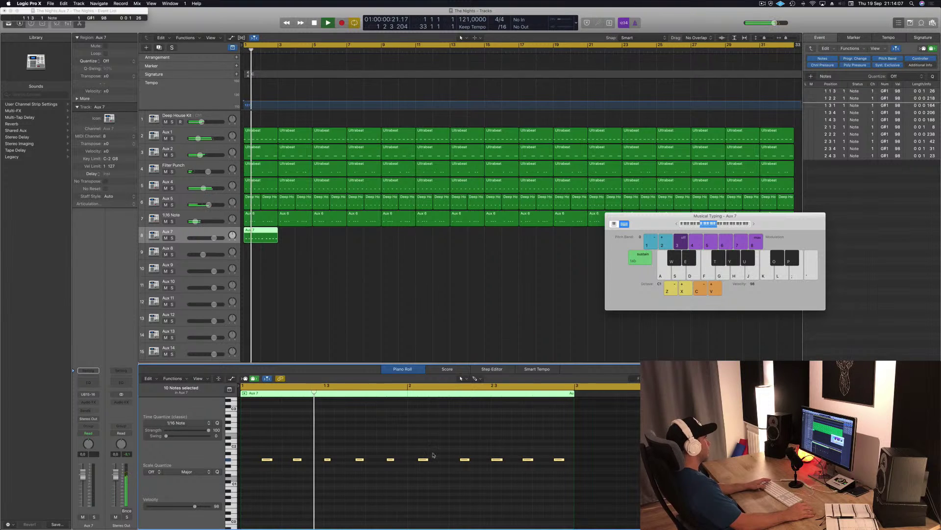
- Delete the notes in the second bar of the Aux 7 region, and cut the region down to bar 1 only
left_click_drag(421, 450, 573, 496)
key("Delete")
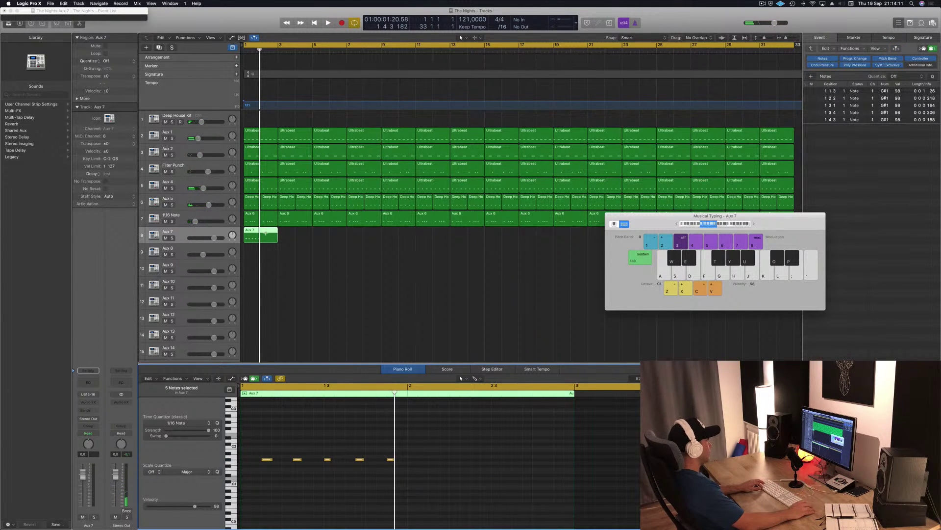
key("super+t")
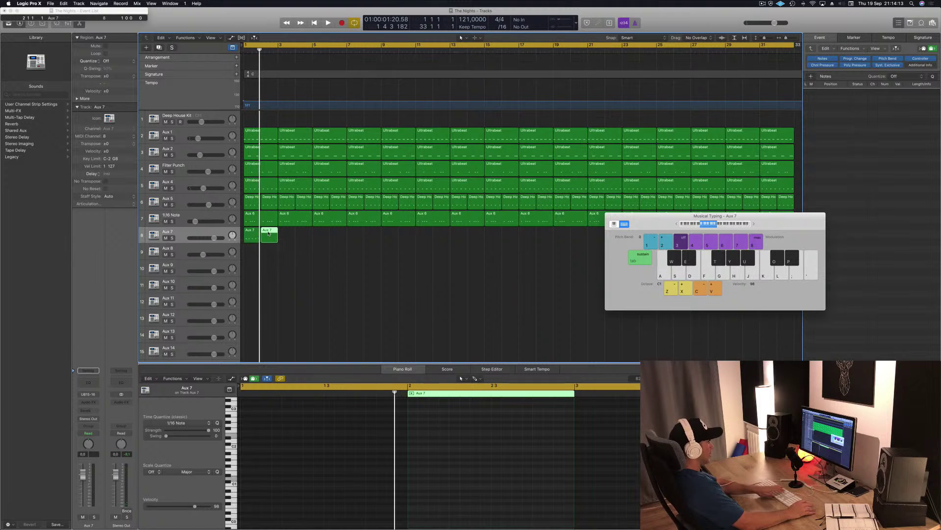
left_click(248, 234)
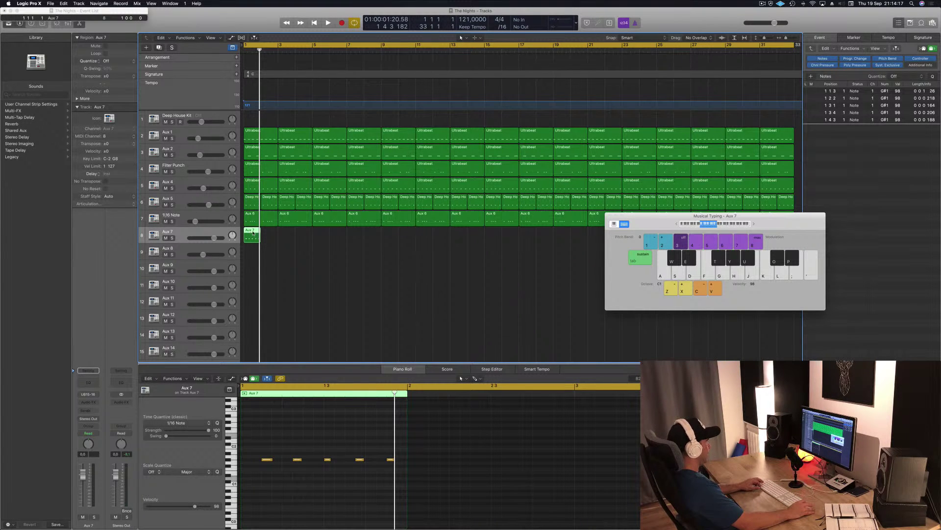
- Copy the one-bar Aux 7 region repeatedly to fill all 32 bars, hide Musical Typing, and play the result
left_click_drag(253, 233, 354, 237)
key("super+z")
left_click(251, 234)
left_click(269, 234, "shift")
left_click_drag(628, 221, 695, 233)
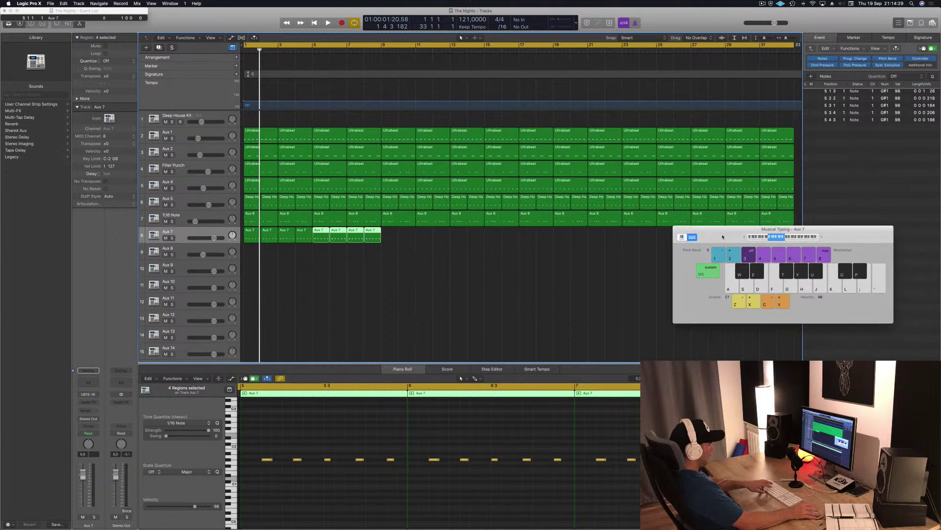
key("super+k")
left_click_drag(385, 236, 417, 237)
key("super+Left")
key("space")
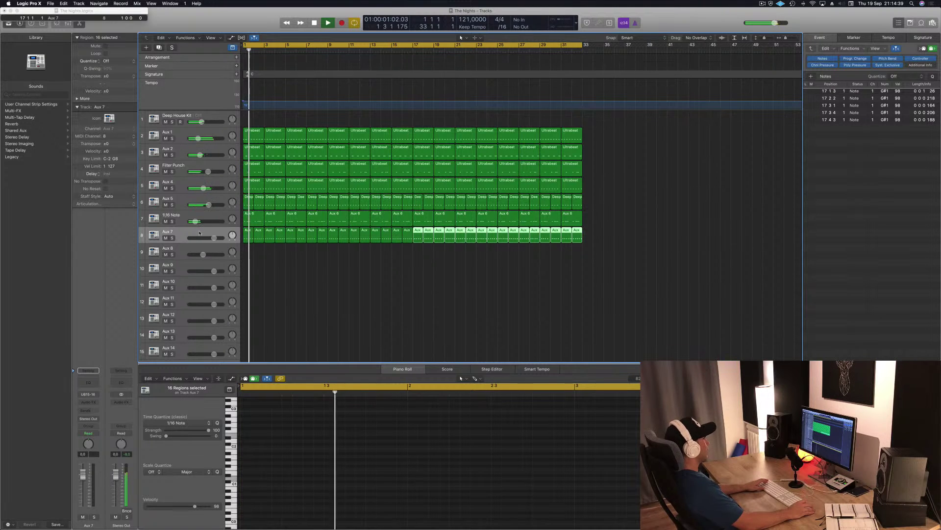
- Hide the Event list and the global tracks, and select the Deep House Kit track
key("shift+s")
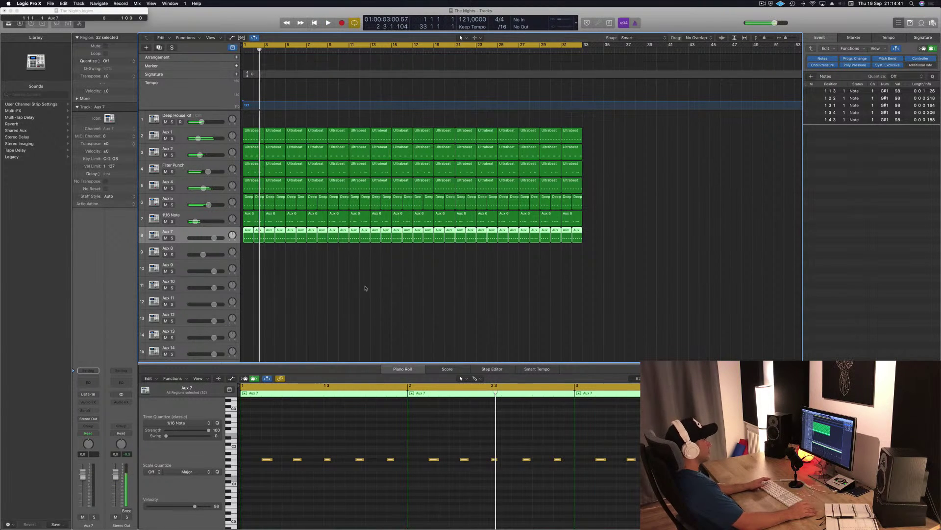
left_click(898, 23)
left_click(491, 298)
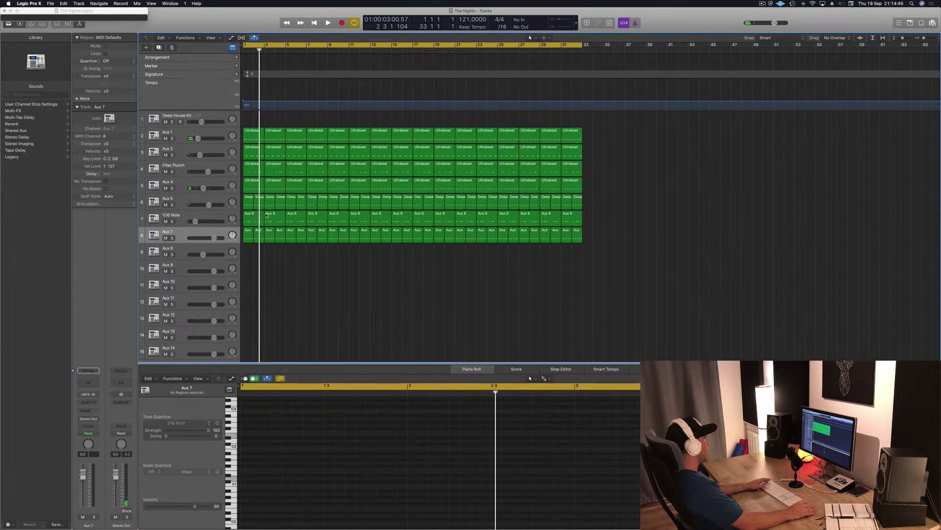
left_click(209, 118)
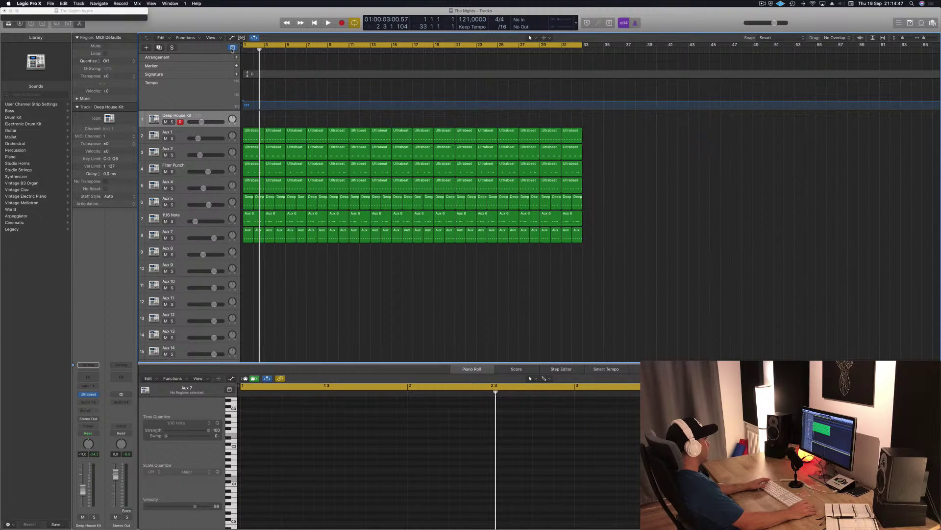
left_click(232, 48)
- Route the Deep House Kit's Wooden Hat voice to the output feeding Aux 7, and lower Aux 7's volume to about -16.0 dB during playback
key("Return")
key("space")
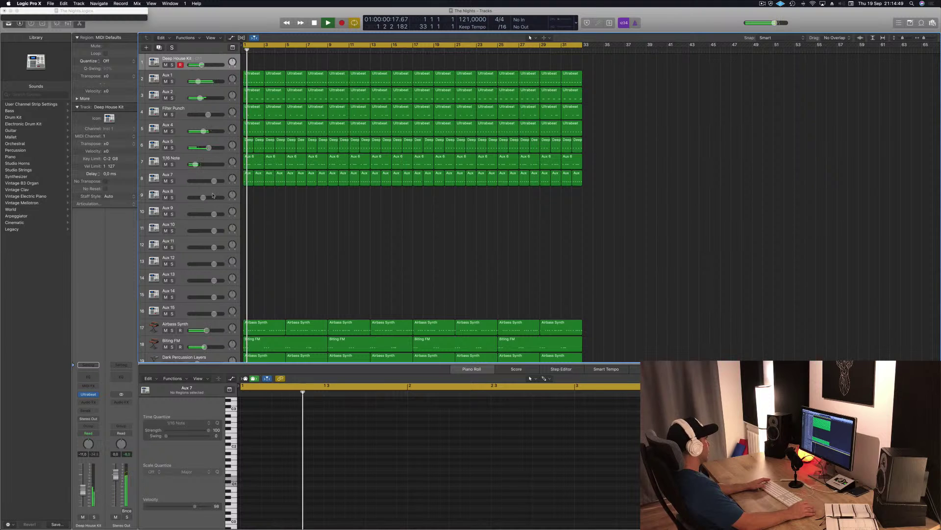
key("Return")
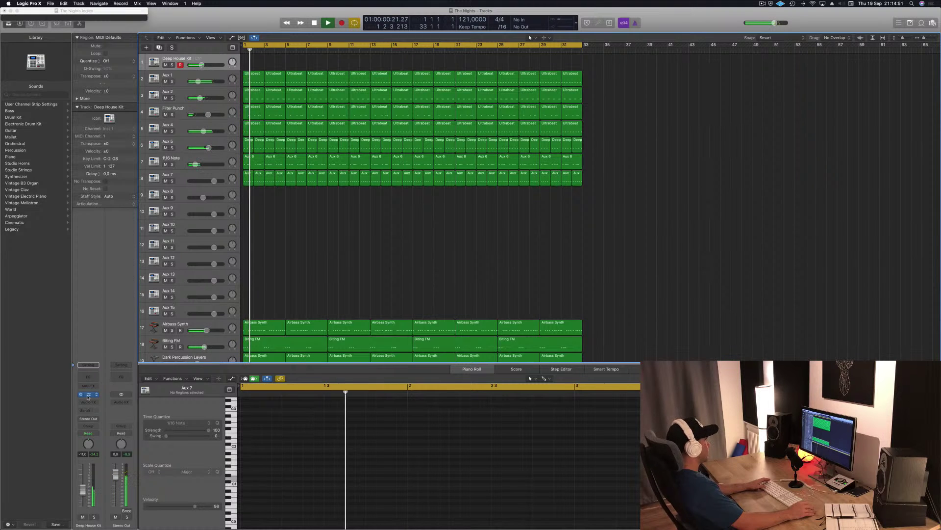
left_click(88, 393)
key("Return")
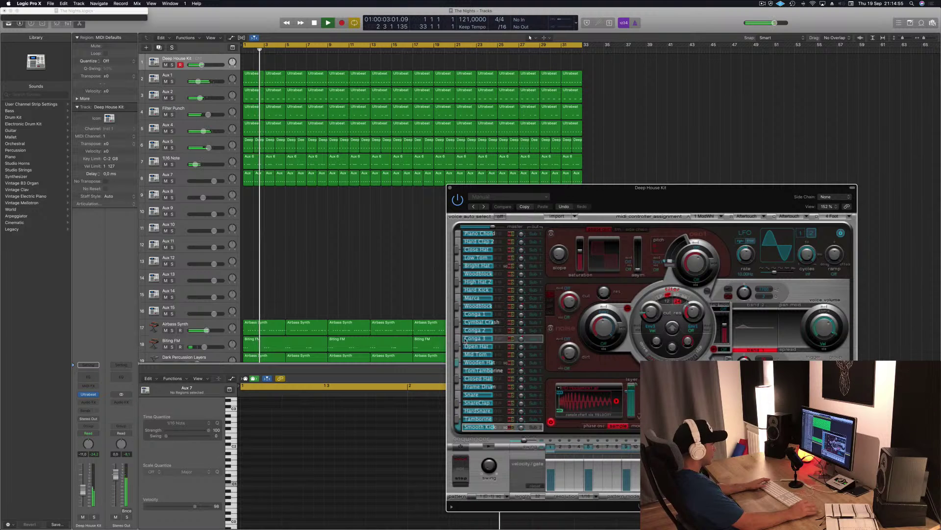
key("space")
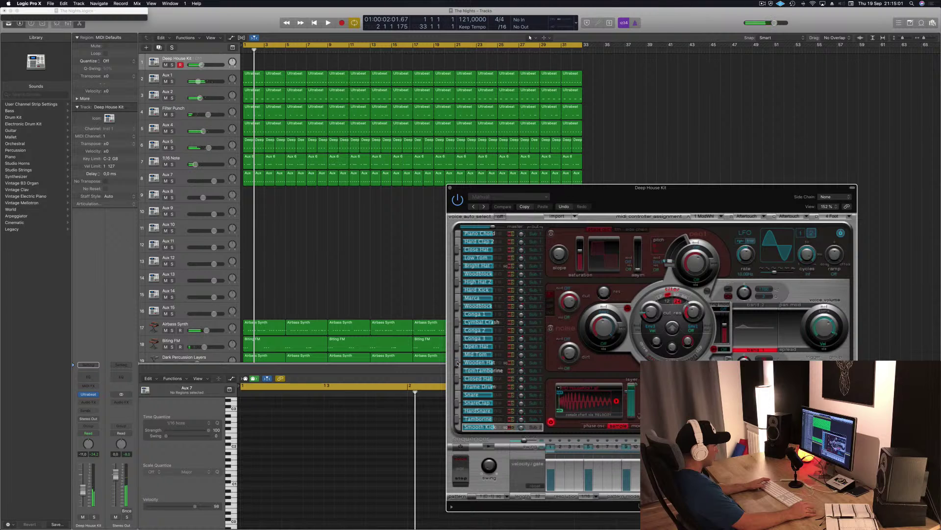
left_click(540, 364)
left_click(552, 402)
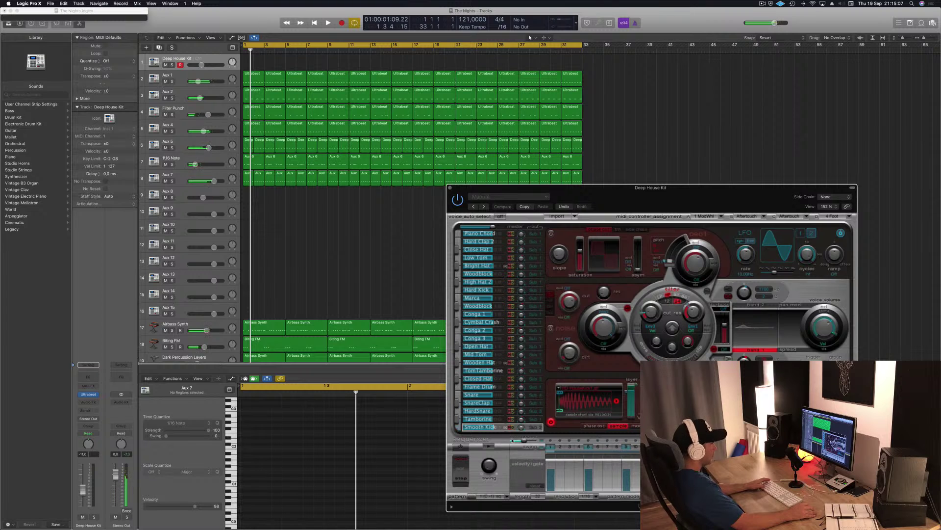
key("space")
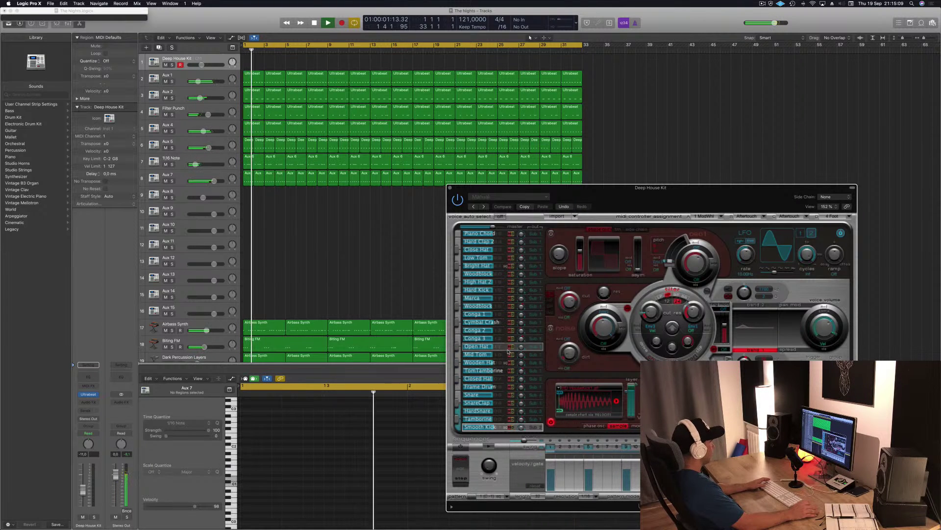
left_click_drag(214, 181, 201, 181)
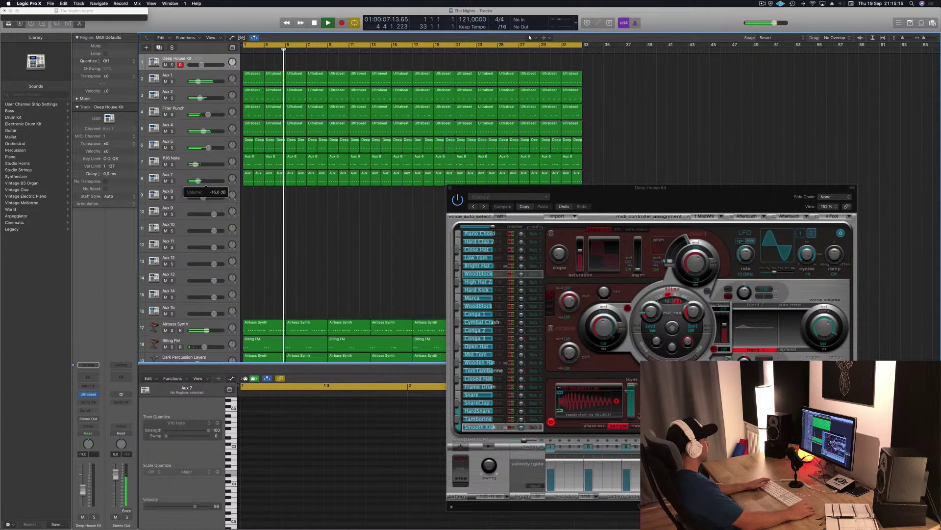
- Insert a stereo Sample Delay on the Deep House Kit channel
left_click(94, 402)
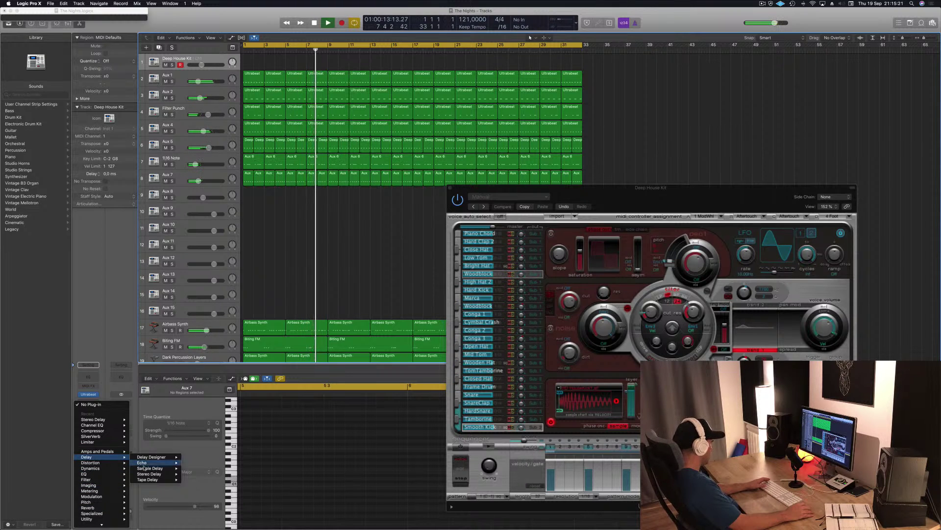
mouse_move(163, 470)
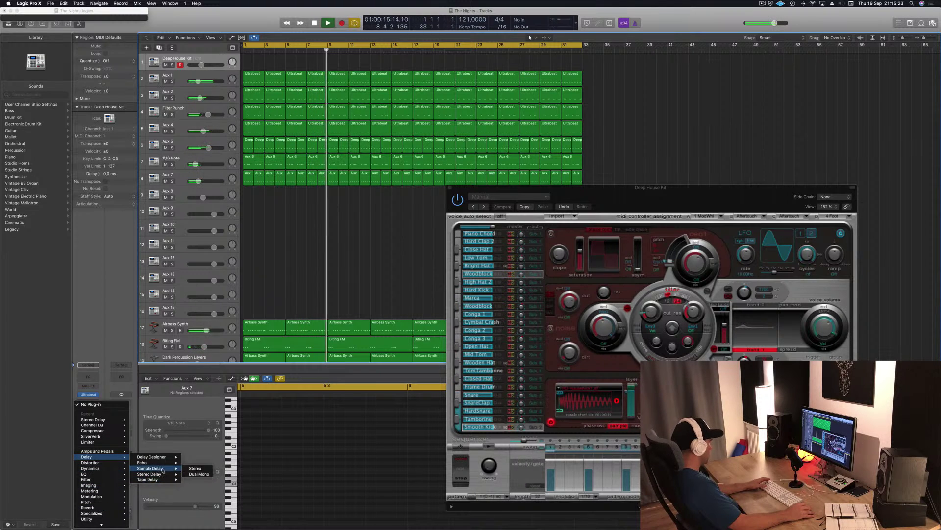
left_click(195, 468)
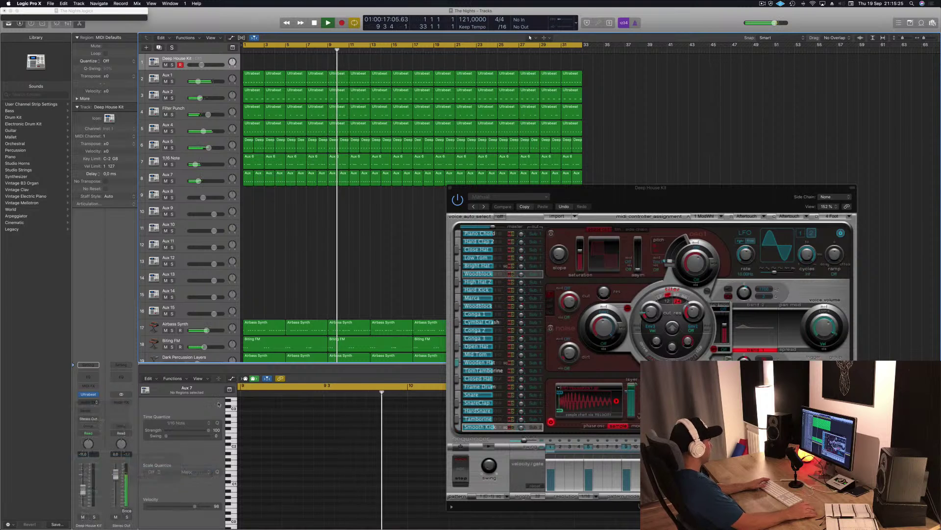
- Choose the Sample Delay's 4 Samples preset, and set the left delay to 3125 and the right delay to 3249 samples
left_click_drag(66, 18, 253, 95)
left_click(229, 115)
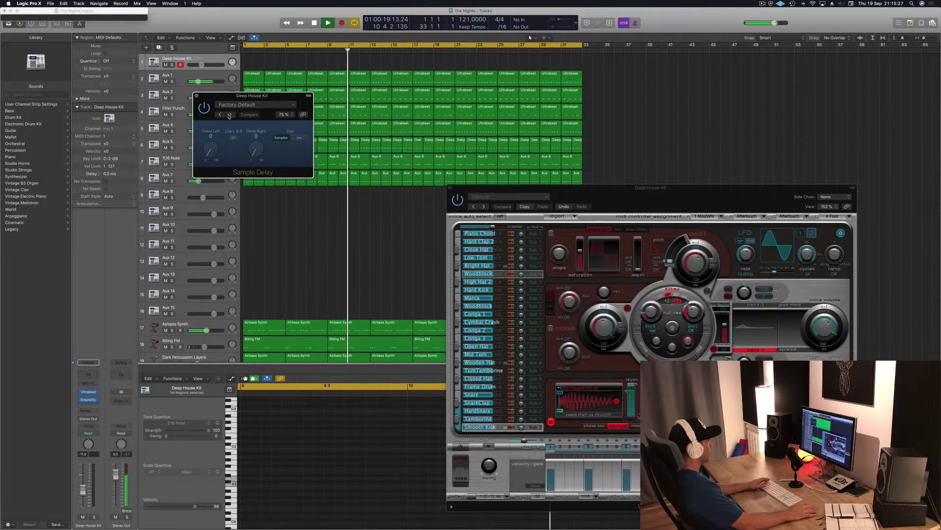
left_click(229, 115)
left_click_drag(277, 105, 430, 158)
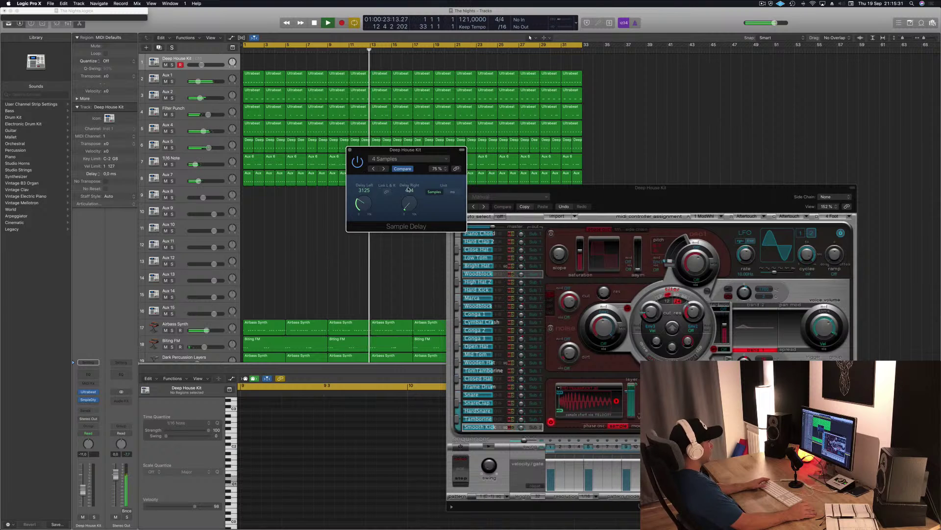
left_click_drag(449, 150, 393, 190)
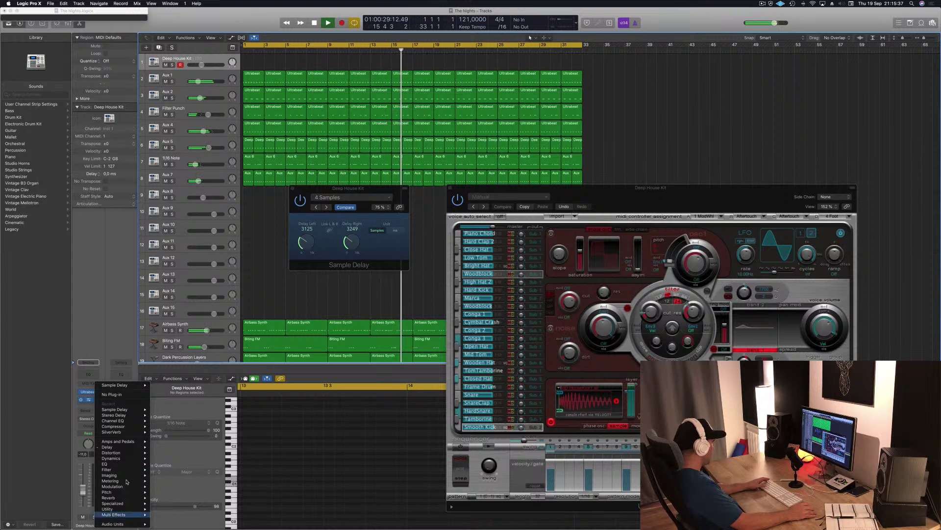
- Replace the Sample Delay on the Deep House Kit channel with a stereo Tape Delay
mouse_move(129, 448)
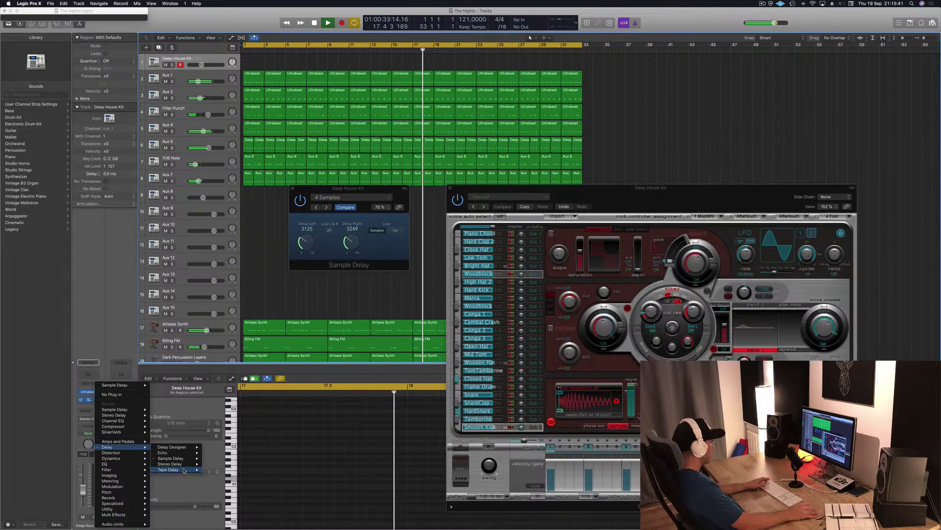
mouse_move(183, 470)
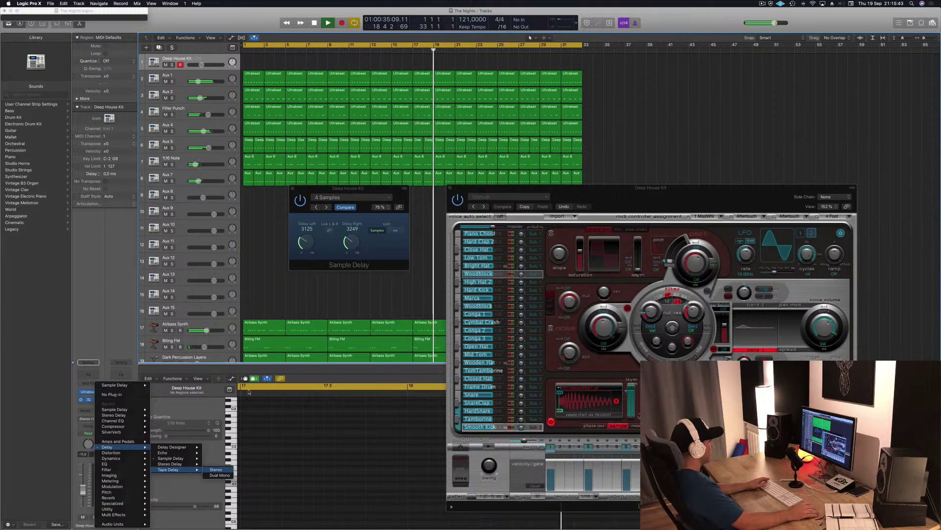
left_click(216, 469)
left_click_drag(444, 188, 348, 180)
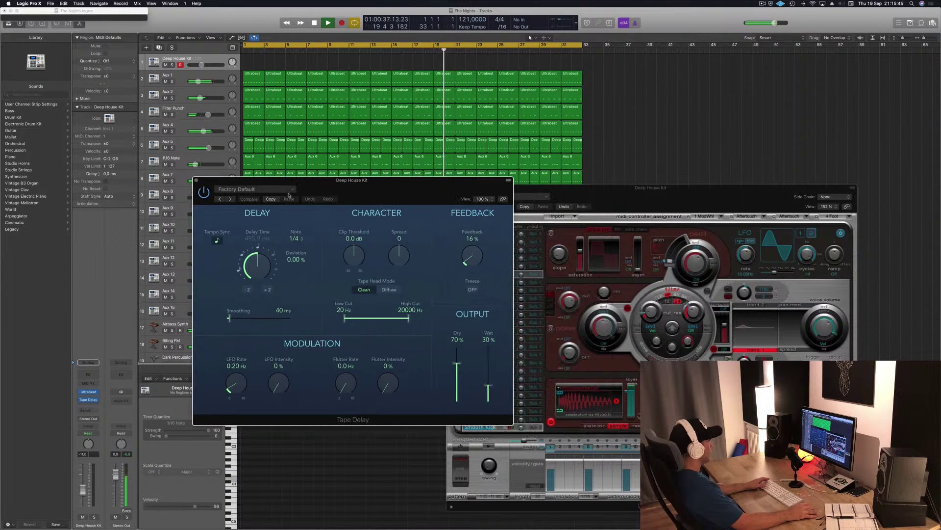
- Audition the Tape Delay presets on the Deep House Kit channel and choose 1/16 Note Dotted
left_click(229, 199)
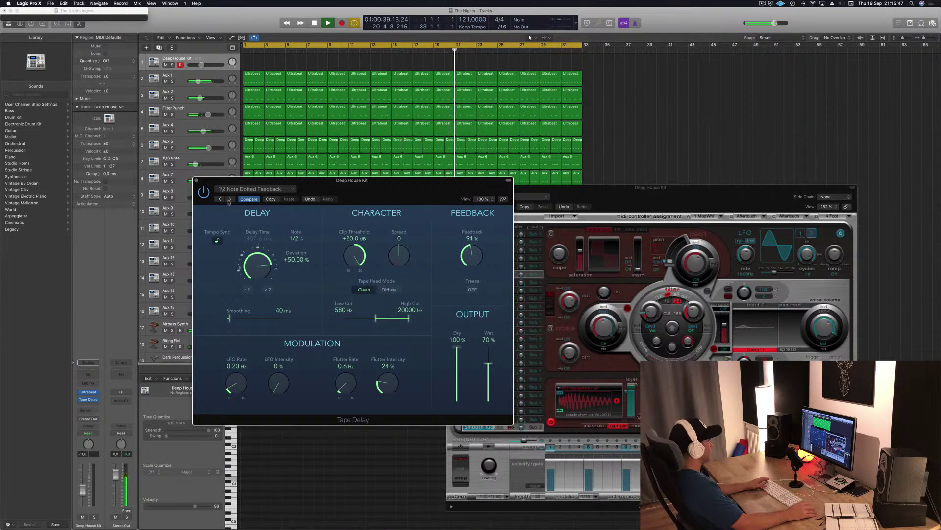
left_click(229, 199)
left_click(229, 199)
left_click(229, 199)
left_click(255, 189)
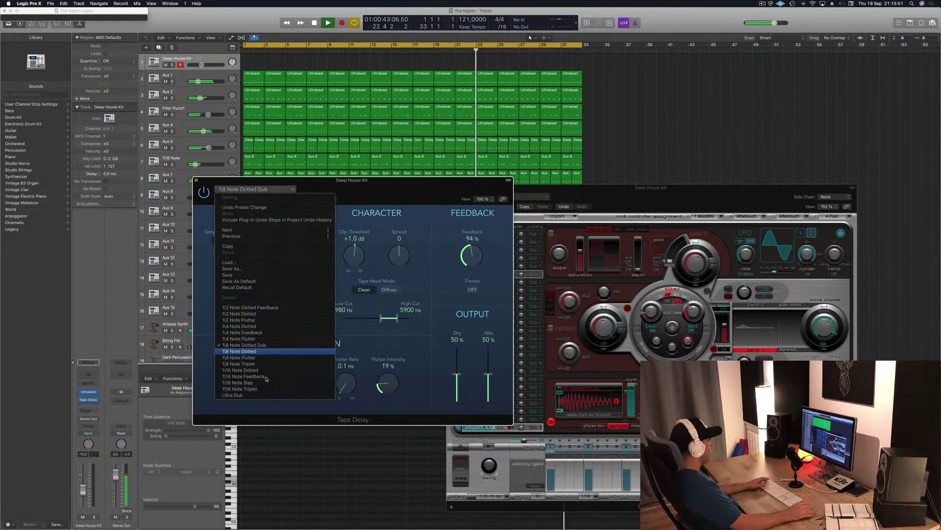
left_click(358, 207)
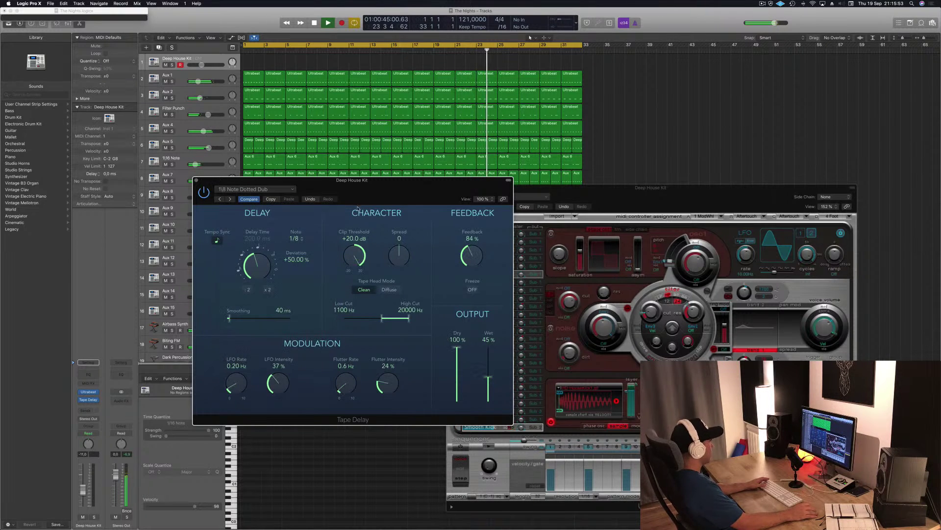
left_click_drag(424, 186, 595, 140)
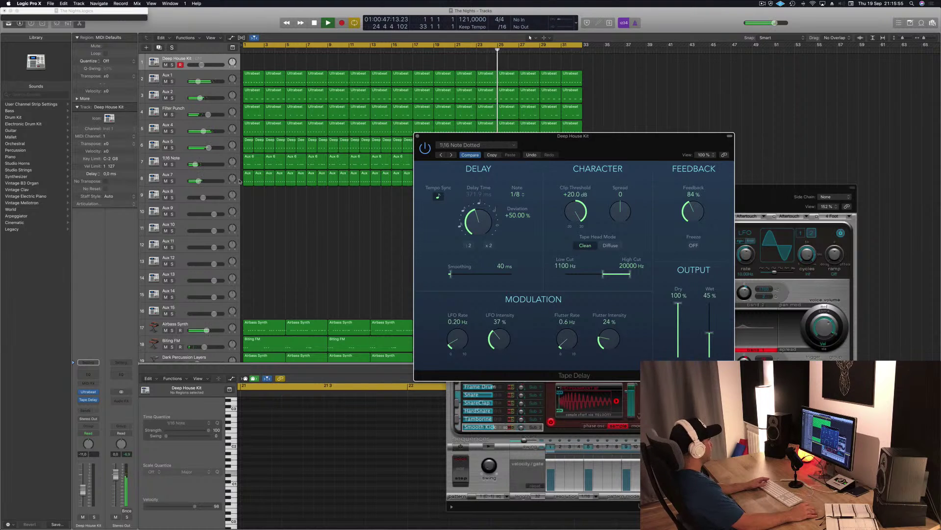
- Stop playback and insert a Tape Delay on the Aux 7 channel
left_click(221, 175)
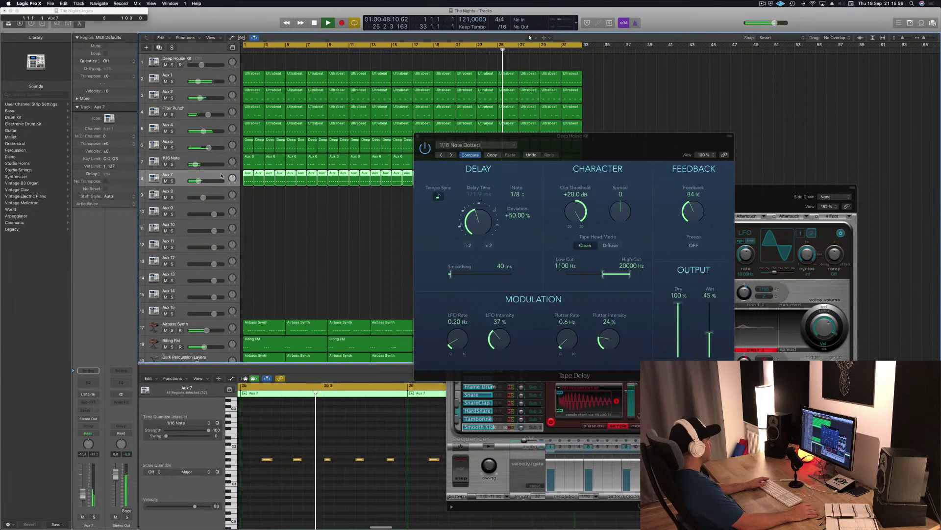
left_click(181, 163)
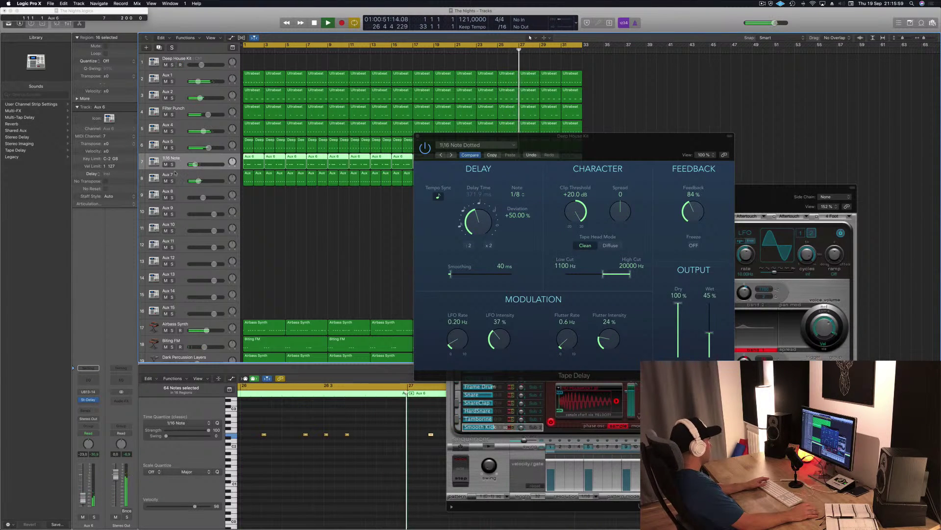
left_click(180, 179)
key("space")
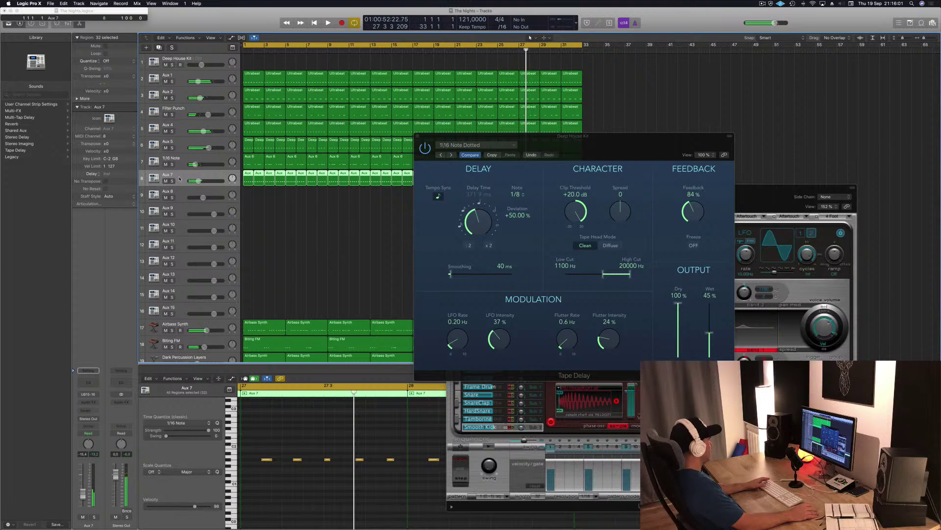
left_click(88, 402)
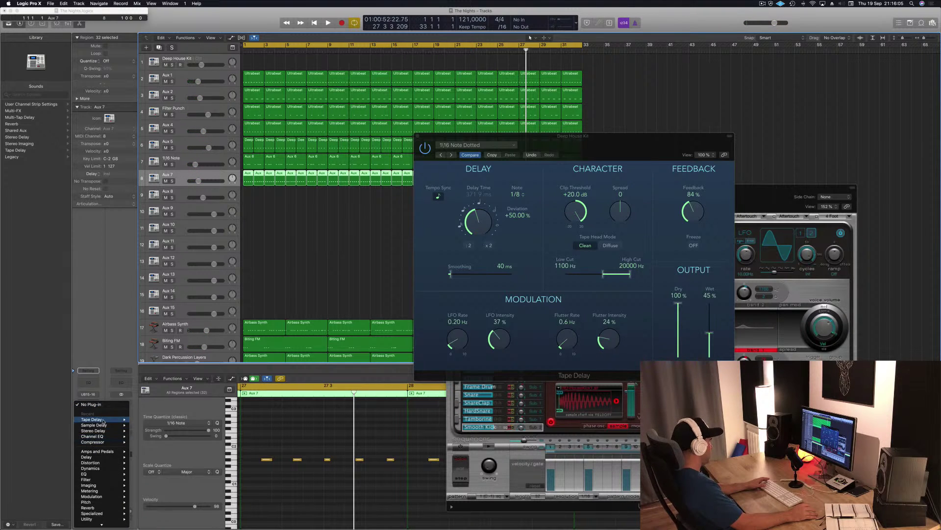
left_click(144, 420)
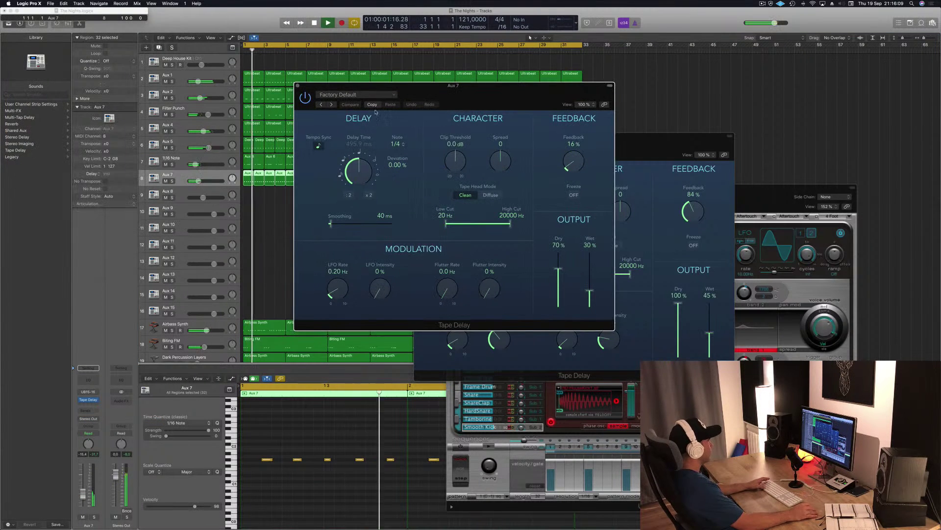
- Audition Aux 7's Tape Delay presets during playback, including Ultra Dub and 1/16 Note Triplet, and settle on 1/16 Note Feedback
left_click(332, 105)
left_click_drag(444, 94, 465, 137)
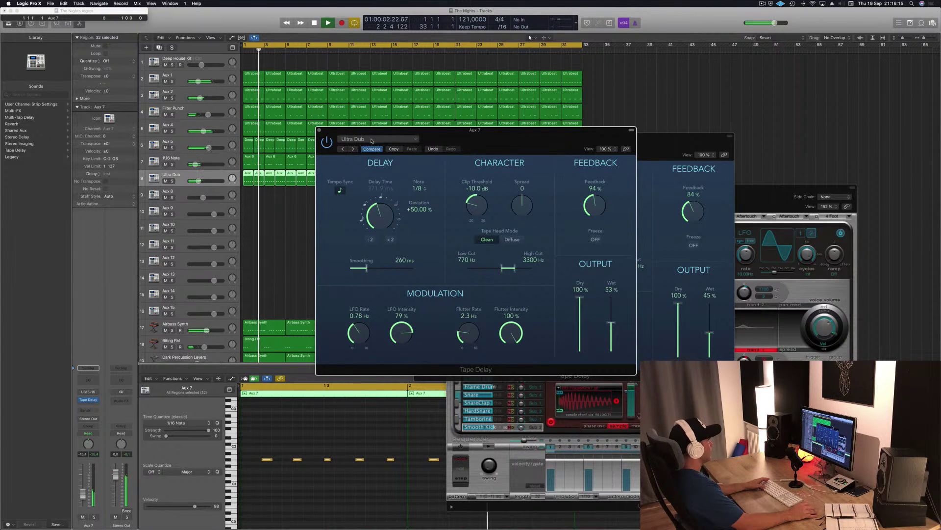
left_click_drag(456, 136, 440, 141)
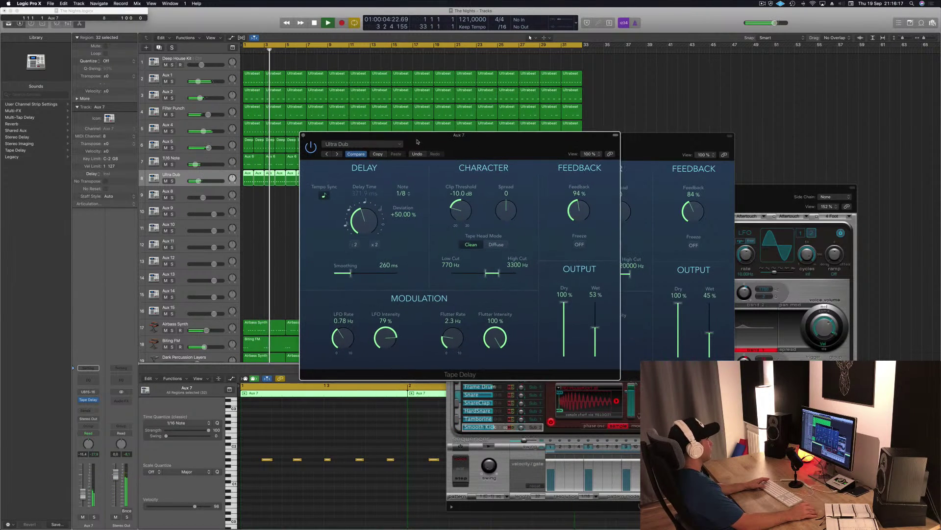
left_click(372, 144)
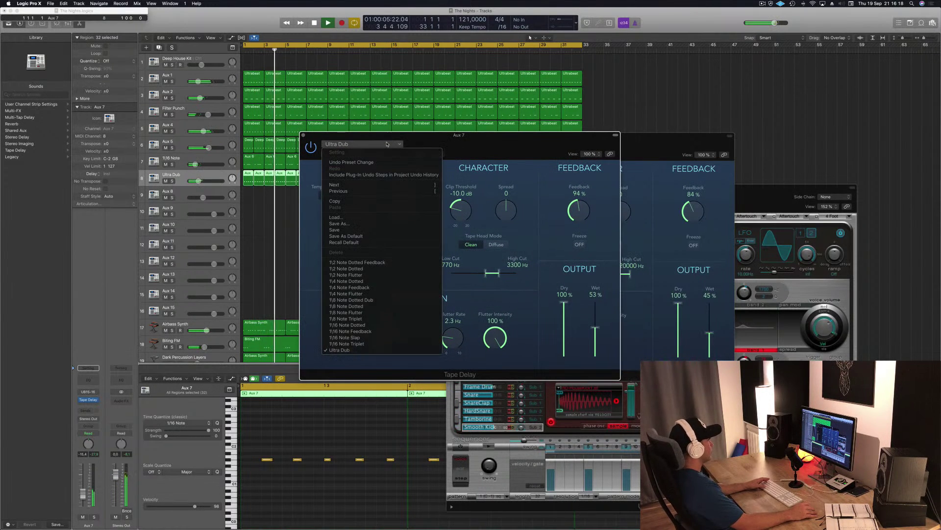
left_click(380, 343)
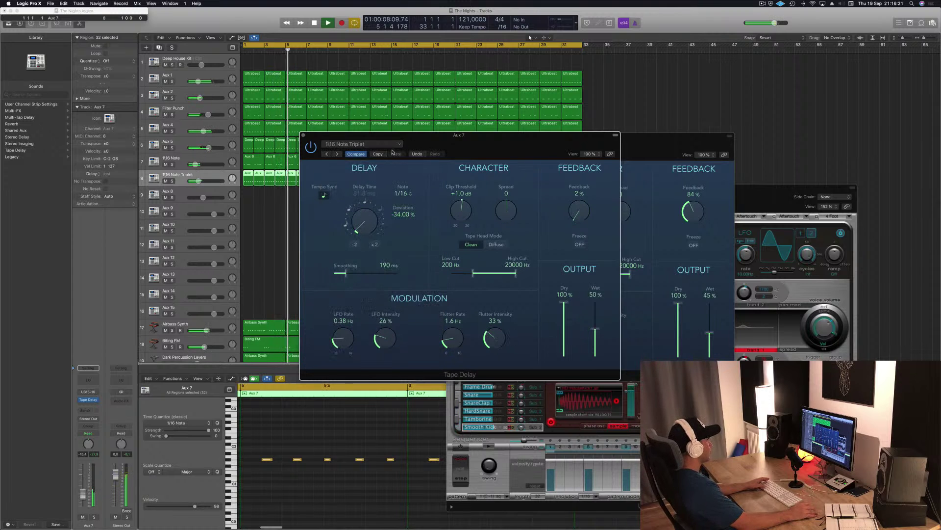
left_click(327, 154)
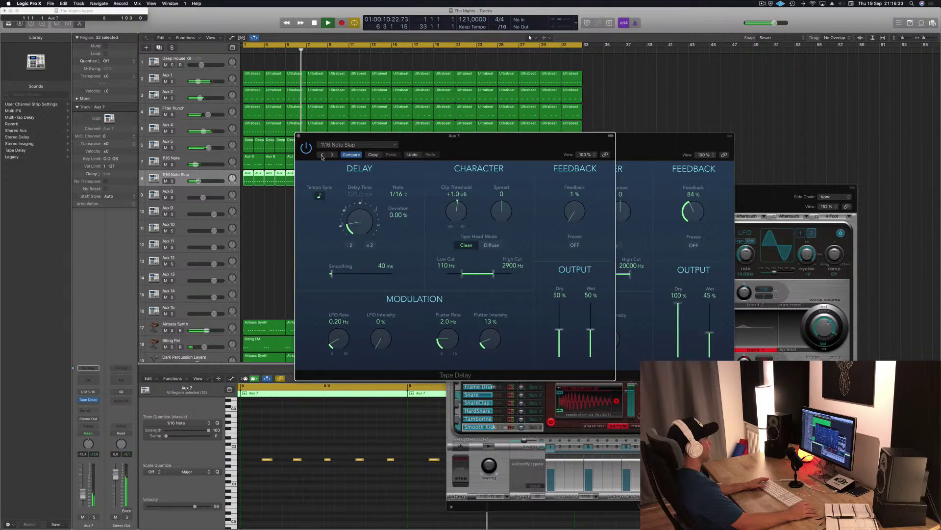
left_click(322, 154)
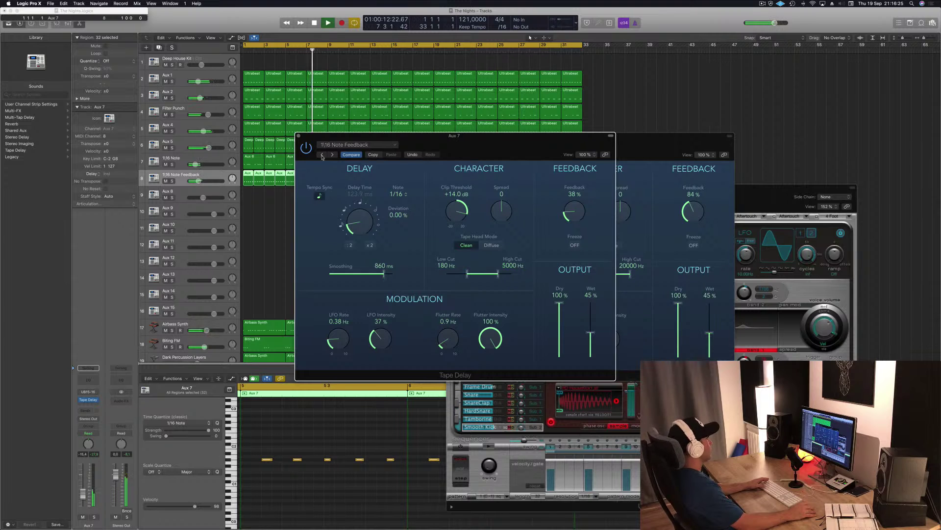
left_click_drag(487, 147, 418, 144)
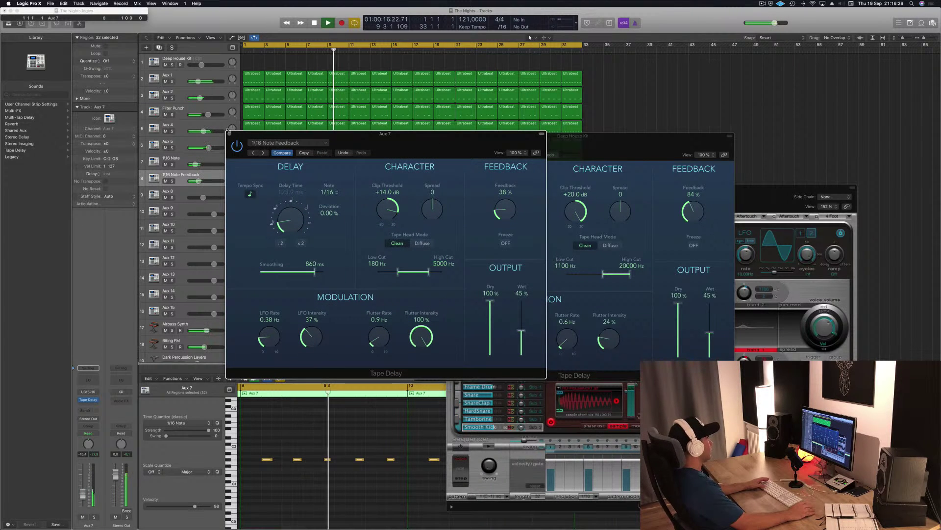
- Lower Aux 7's volume to about -21.5 dB, and close both Tape Delay windows and the Ultrabeat window
left_click(229, 134)
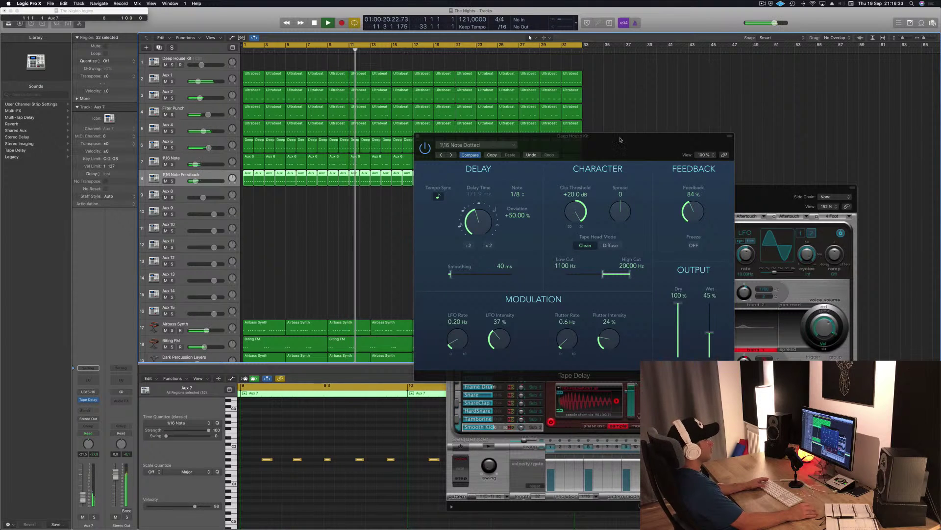
left_click_drag(620, 140, 558, 154)
key("super+w")
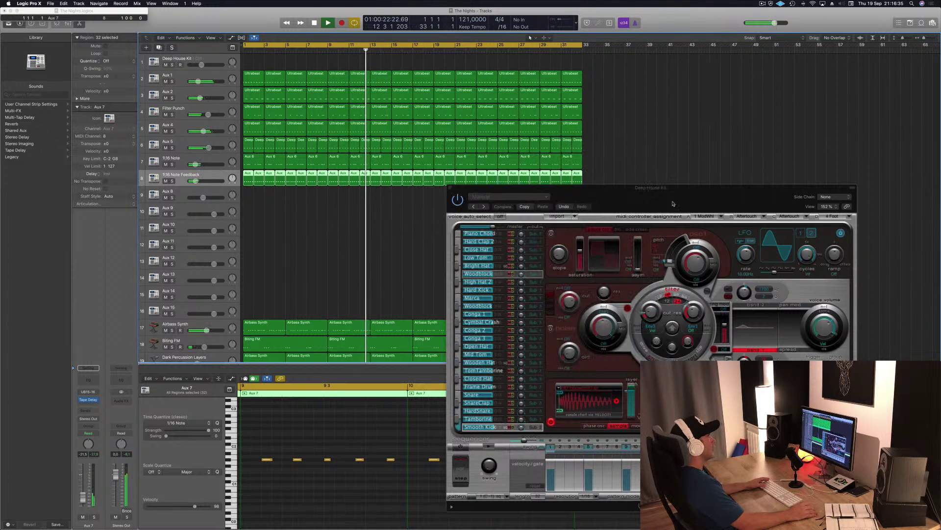
left_click_drag(675, 203, 566, 144)
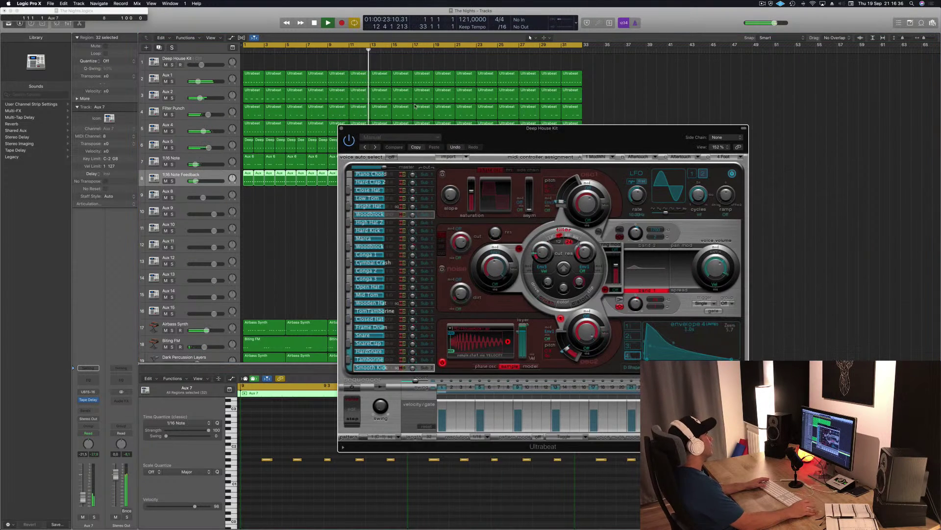
left_click(342, 129)
left_click(363, 243)
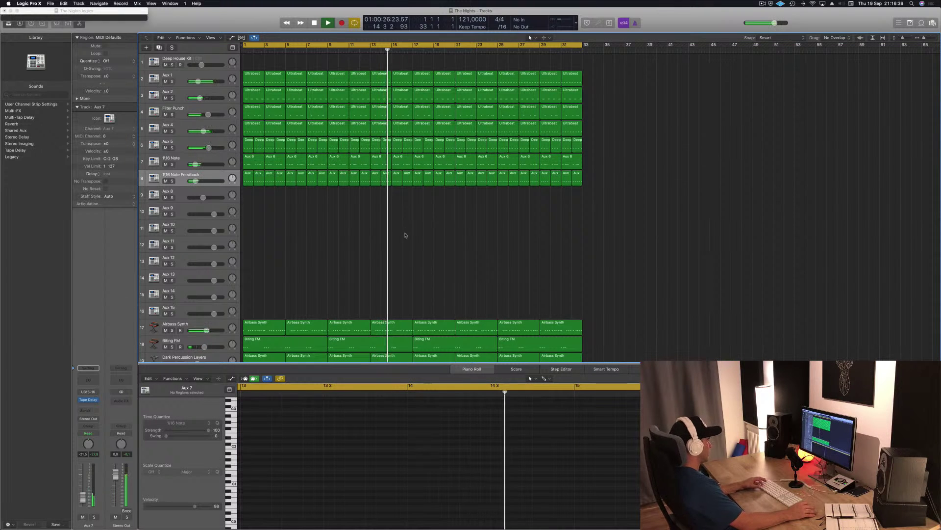
- Play the loop from the start, then select all regions and repeat them once so they extend from bar 33 to bar 65
scroll(337, 241, "down", 5)
key("space")
key("Return")
key("space")
key("space")
key("super+a")
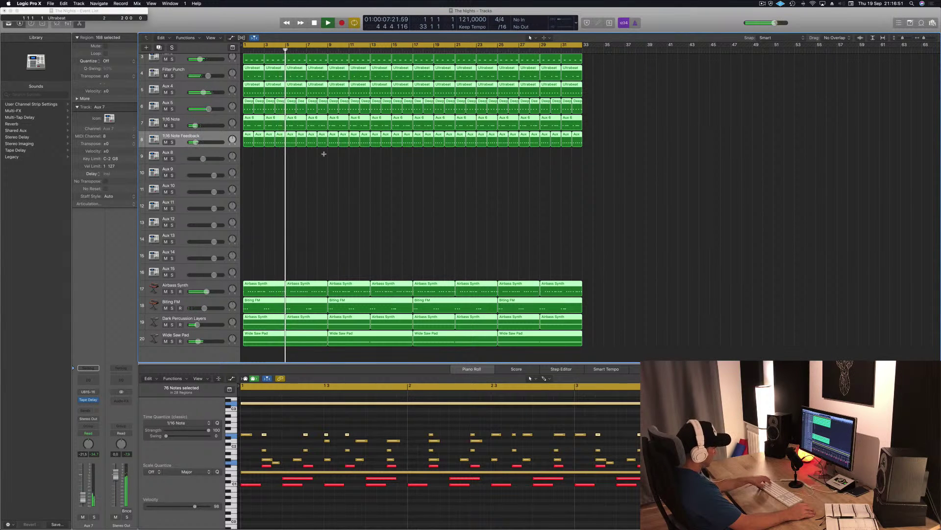
key("super+r")
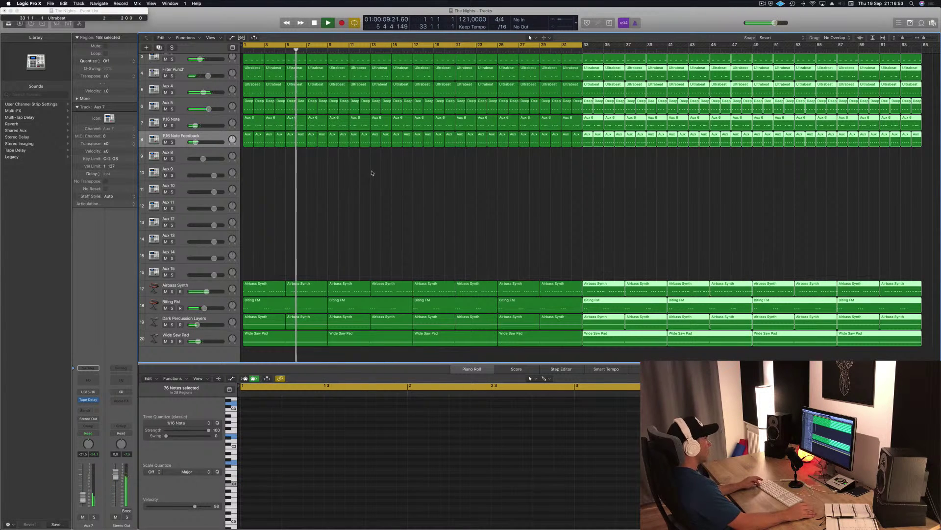
scroll(413, 205, "up", 1)
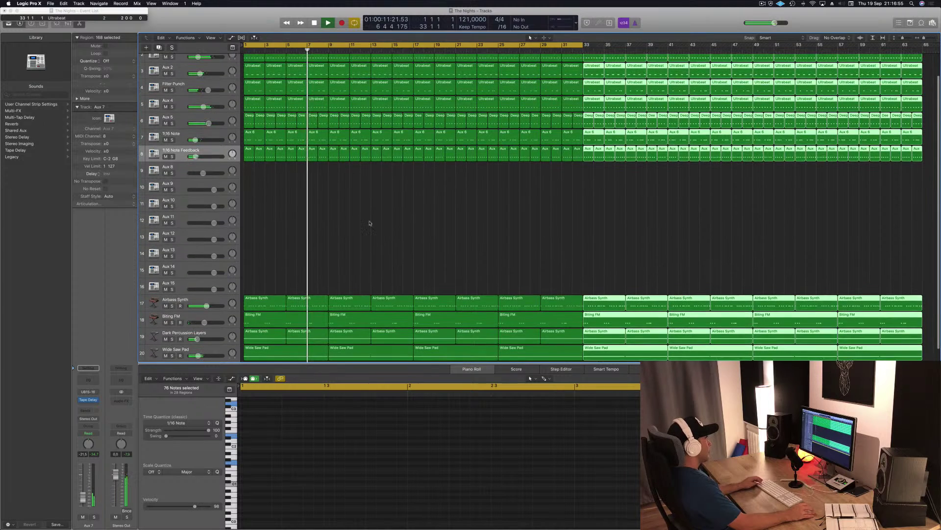
- Lower the Aux 7 track's volume to about -23.5 dB, deselect its regions and stop playback
left_click(208, 147)
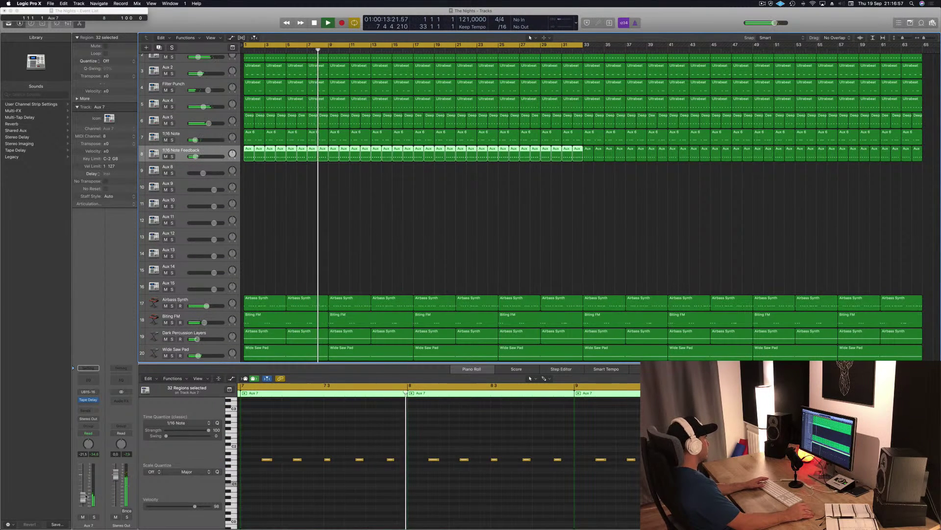
left_click(417, 261)
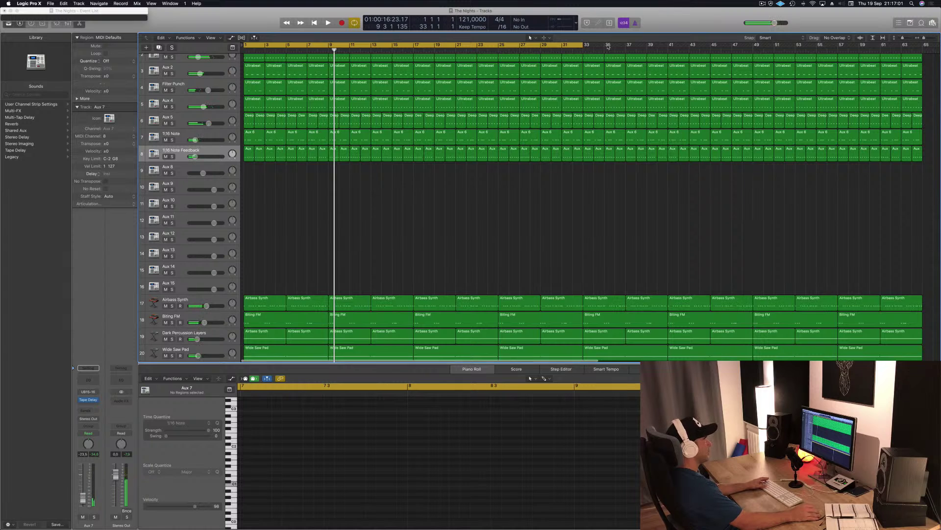
left_click(763, 4)
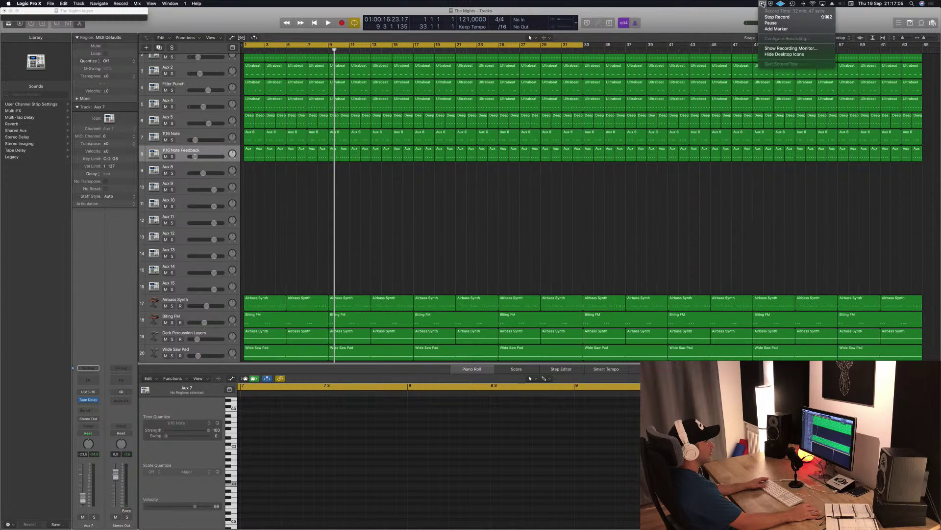
left_click(672, 53)
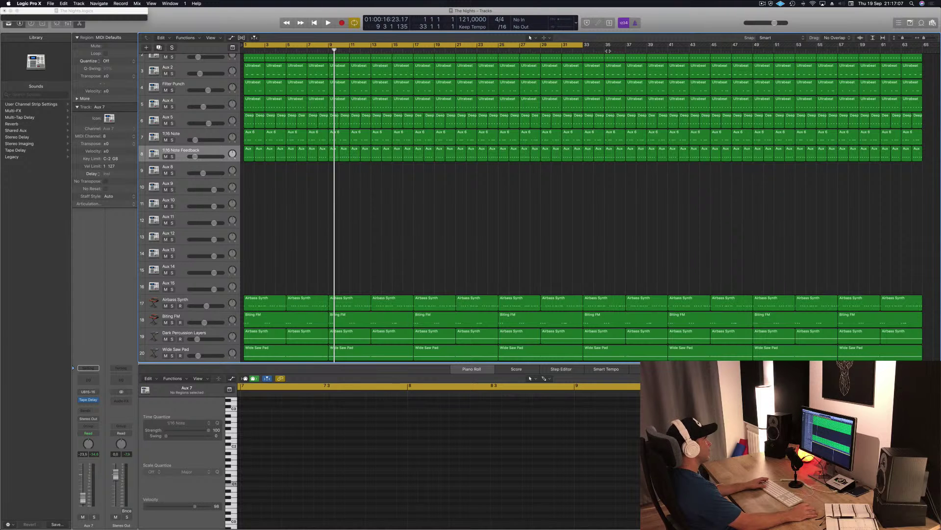
- Extend the end of the cycle range to bar 65 to cover the duplicated regions, and start playback
left_click_drag(583, 44, 926, 44)
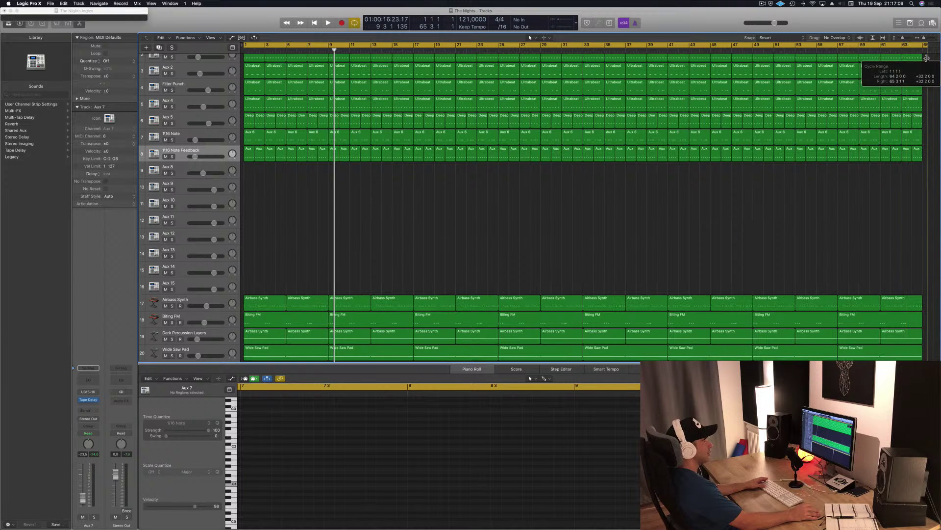
key("space")
key("super+Left")
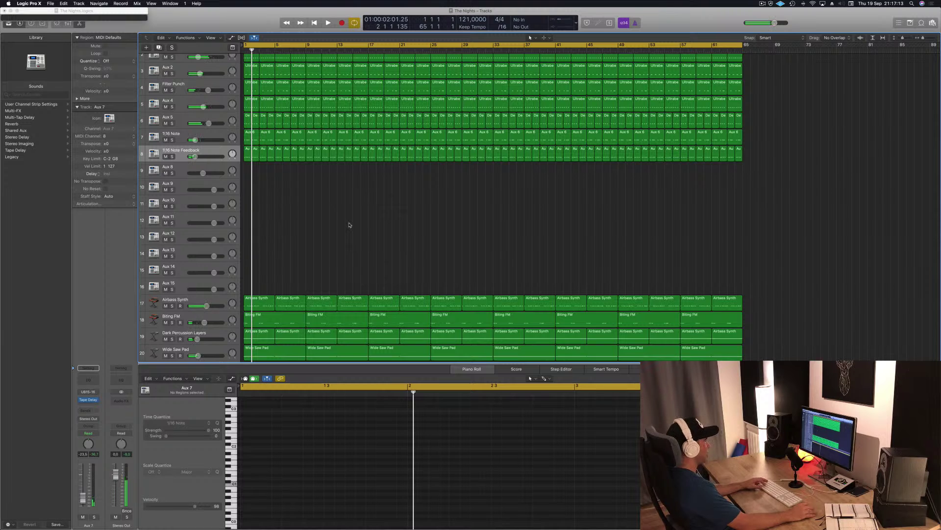
- Hide the Piano Roll editor and play the extended arrangement briefly from the start
key("x")
key("x")
key("space")
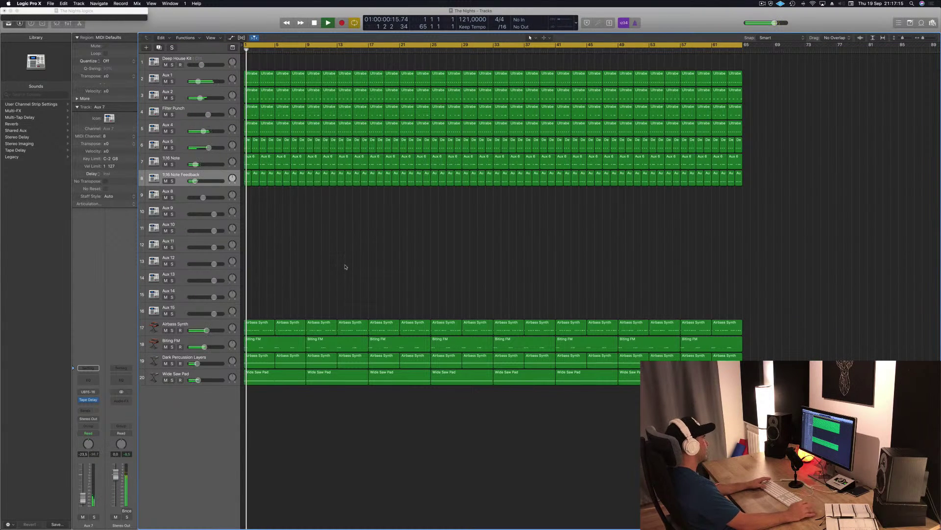
key("space")
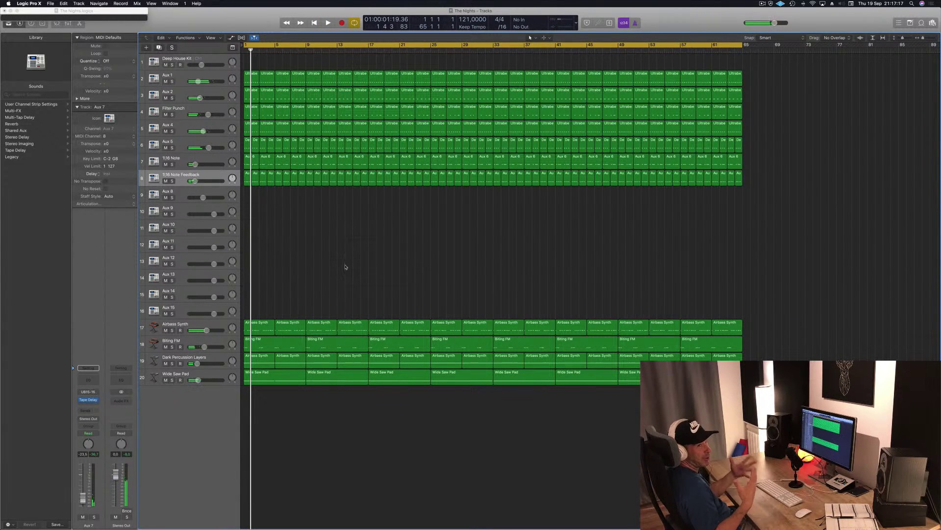
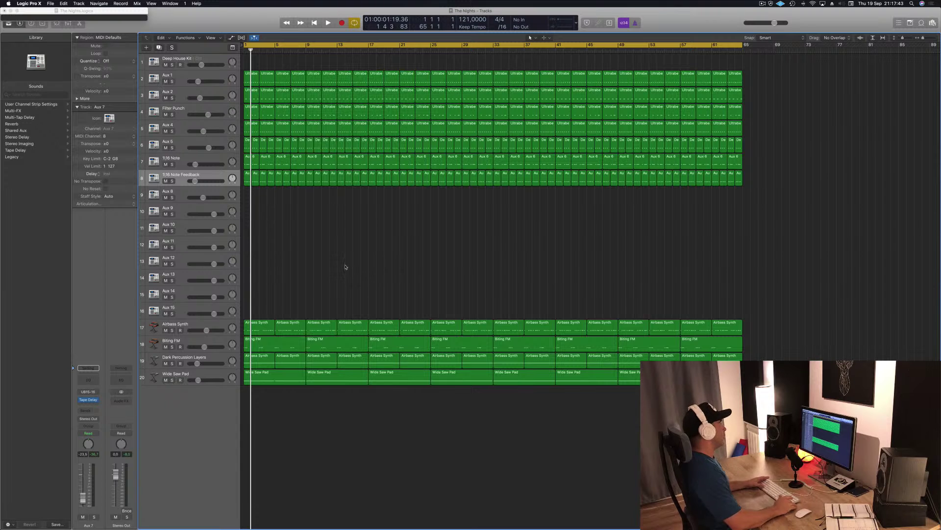
- Delete the regions before bar 9 on Aux 2, Filter Punch, Aux 4, Aux 5, both 1/16 Note tracks, Airbass Synth and Biting FM
key("space")
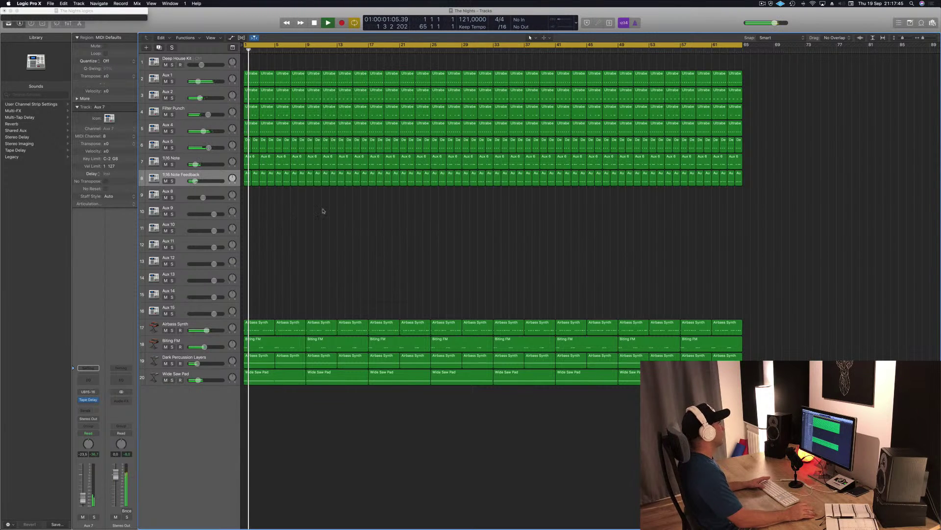
key("Return")
key("space")
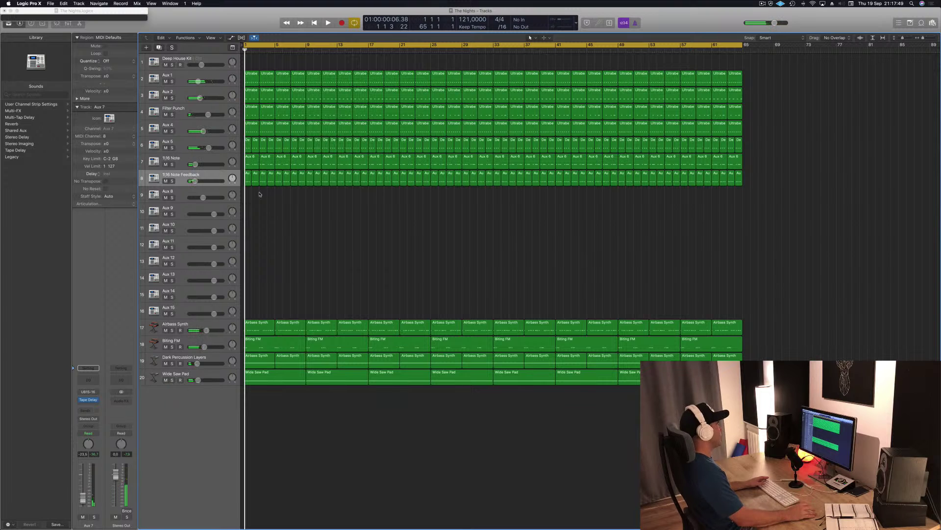
left_click_drag(250, 195, 290, 92)
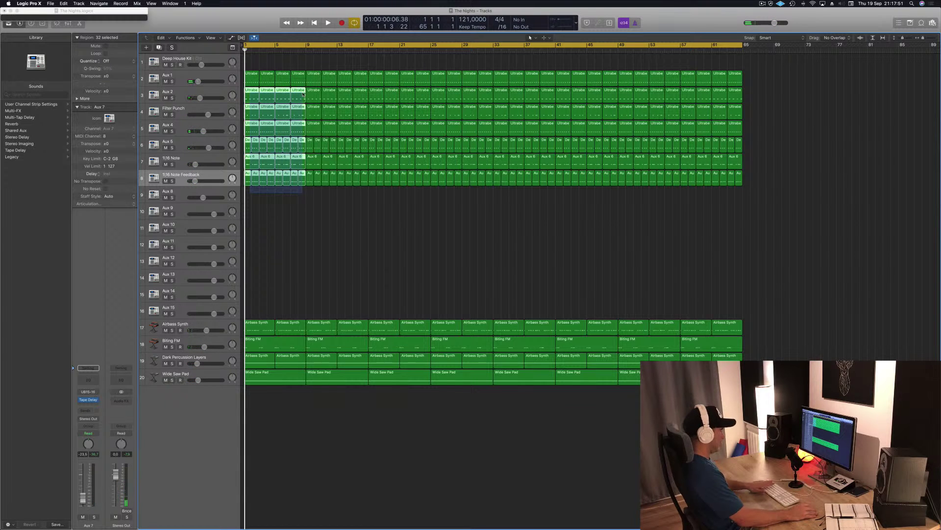
key("Delete")
key("space")
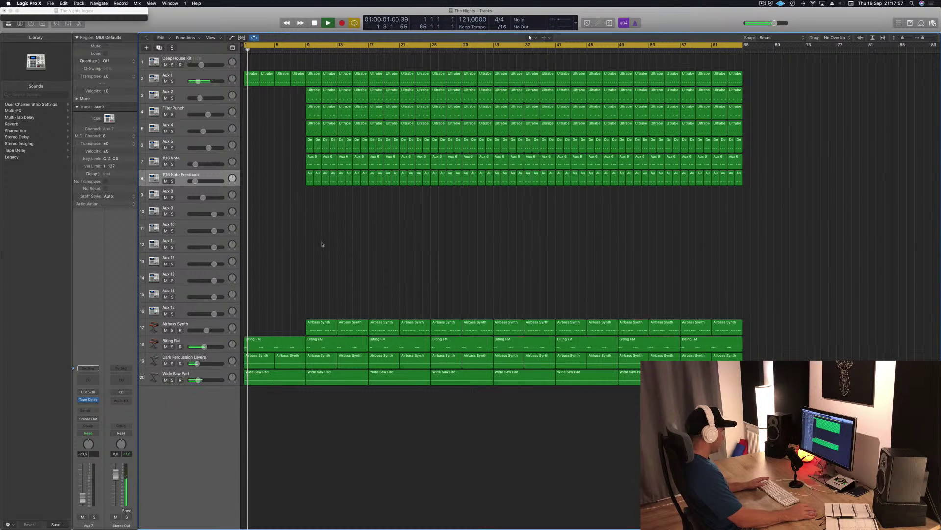
left_click(283, 342)
key("Delete")
key("Return")
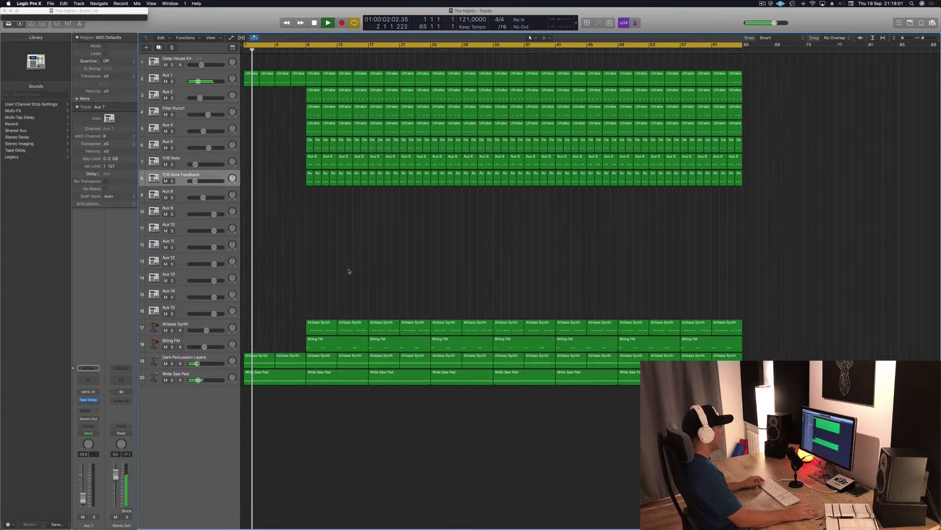
- Delete the Aux 2, Filter Punch, Aux 4 and Aux 5 regions between bars 9 and 13
key("super+Right")
key("super+Right")
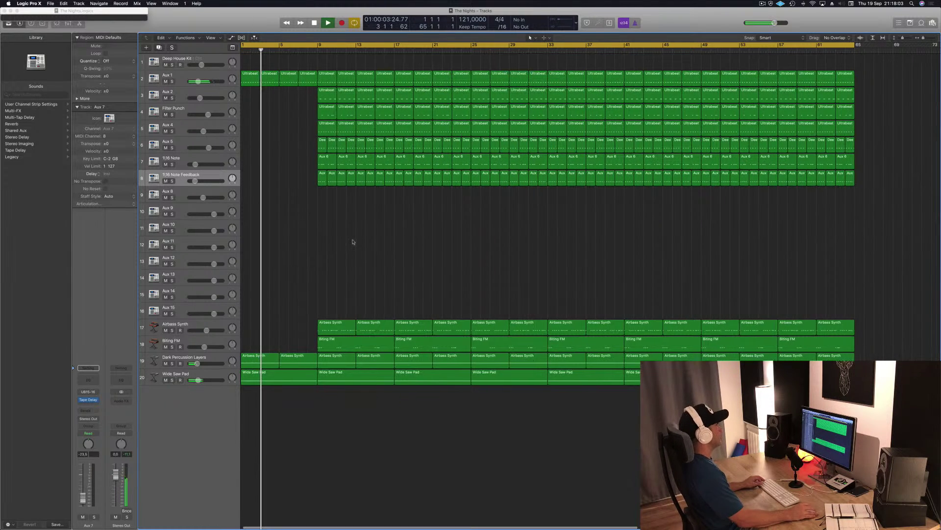
key("super+Left")
key("super+Left")
key("super+Left")
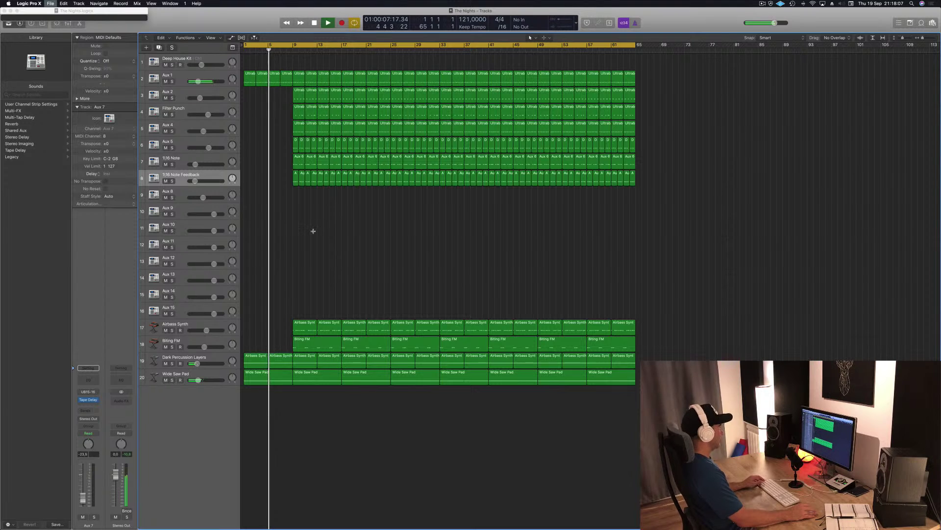
key("super+Right")
key("super+Right")
key("super+Right")
key("super+Right")
key("super+Right")
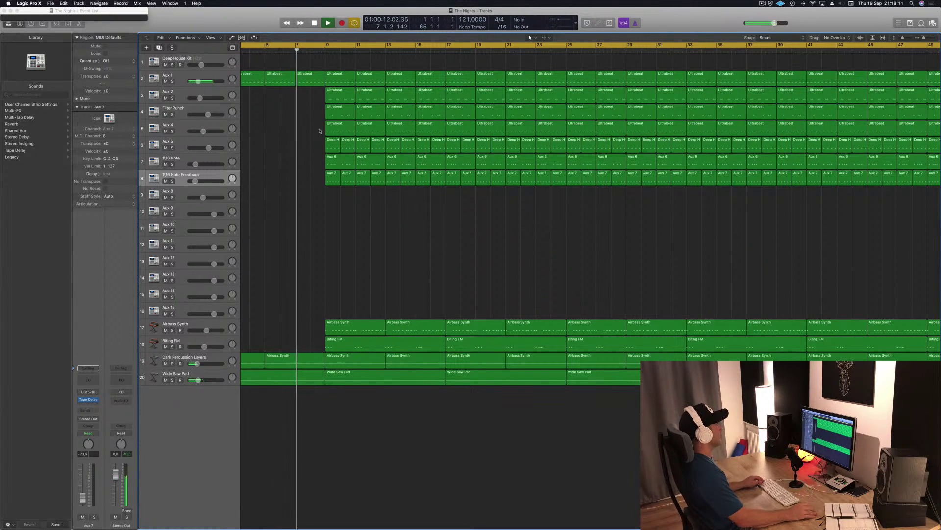
left_click_drag(301, 88, 378, 145)
key("Delete")
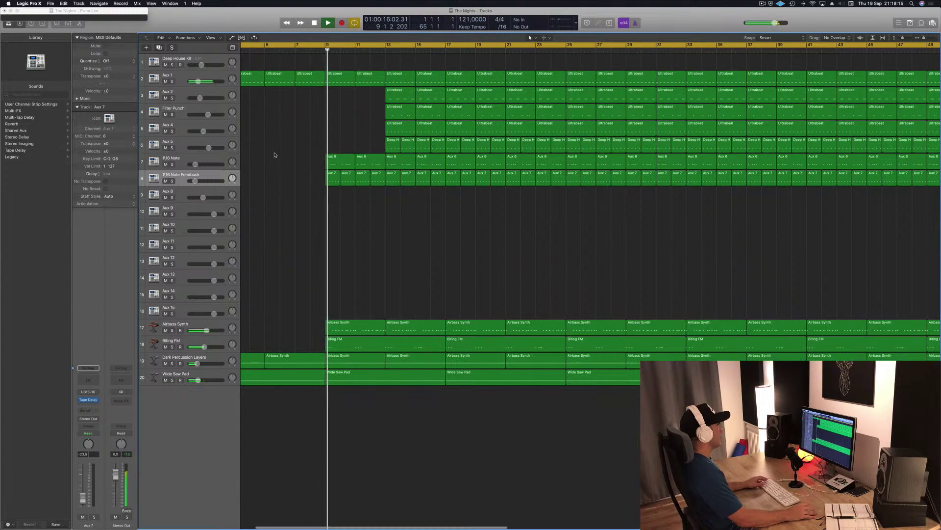
- Delete the two Airbass Synth regions between bars 9 and 17, and save the project
left_click(357, 326)
key("Delete")
left_click(408, 325)
key("Delete")
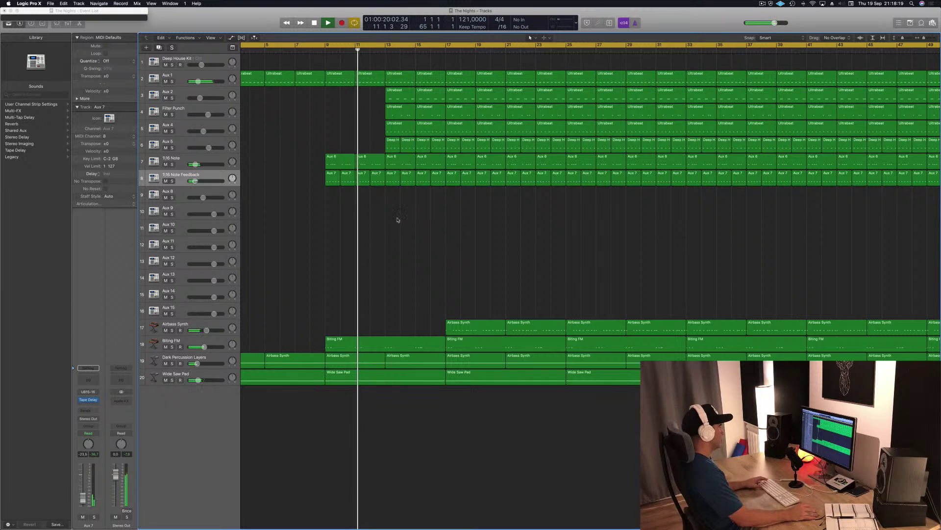
key("super+s")
- Delete the Filter Punch and Aux 4 regions between bars 13 and 17
key("super+Left")
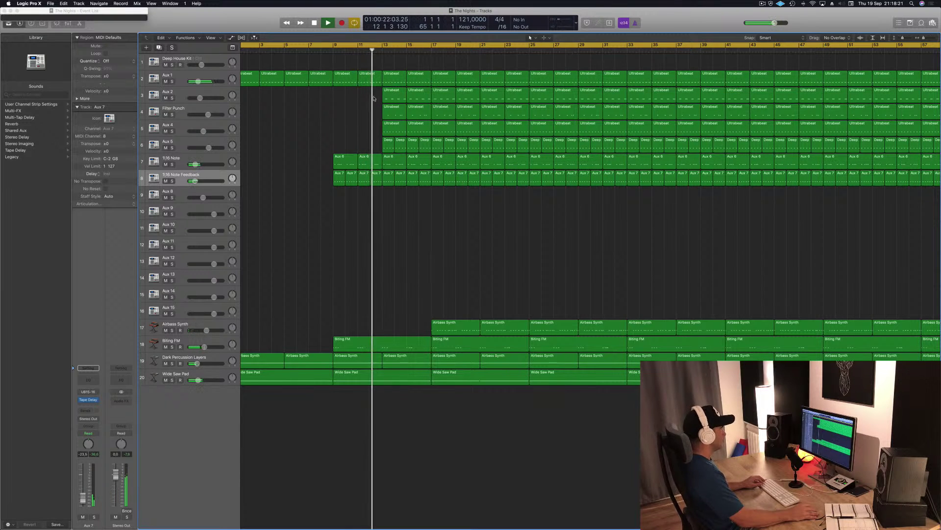
left_click_drag(370, 113, 415, 131)
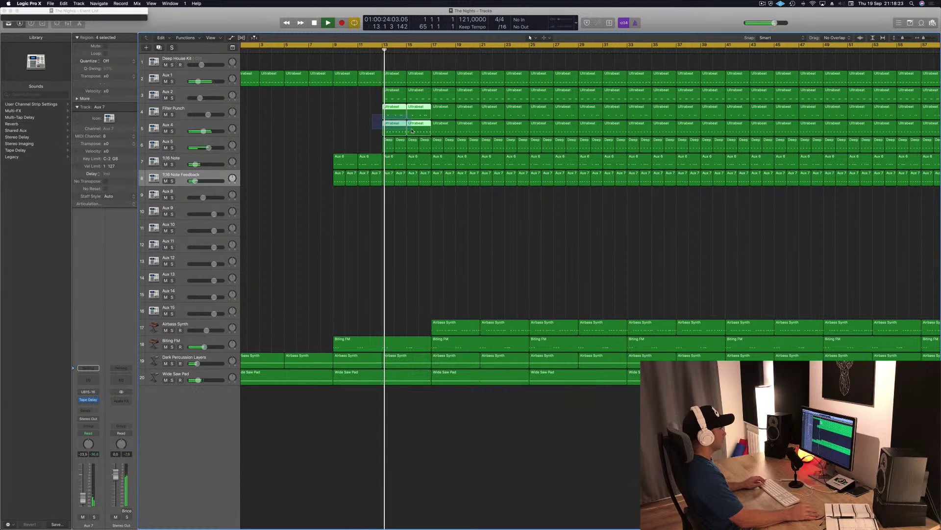
key("Delete")
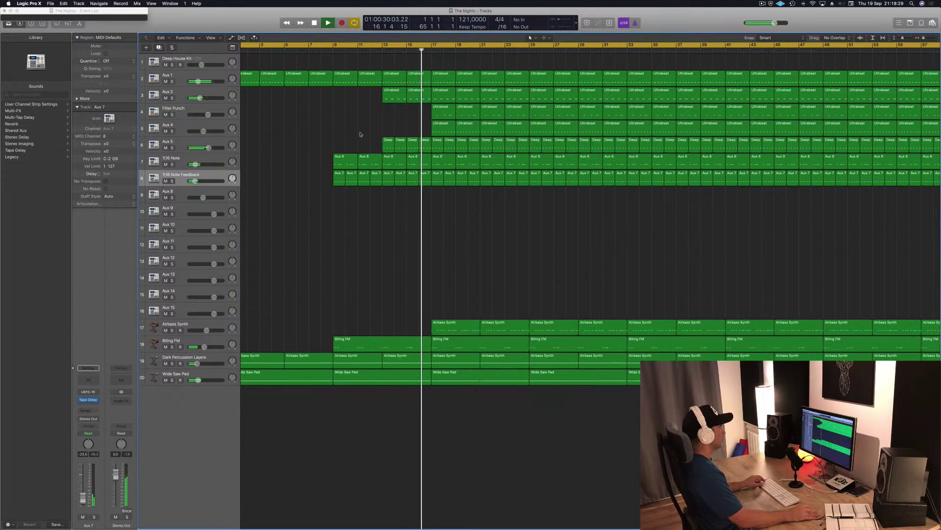
- Try removing the Aux 1, Aux 2, Filter Punch, Aux 4, Aux 5 and 1/16 Note regions between bars 17 and 21
key("super+Right")
key("super+Left")
key("super+Left")
key("super+Left")
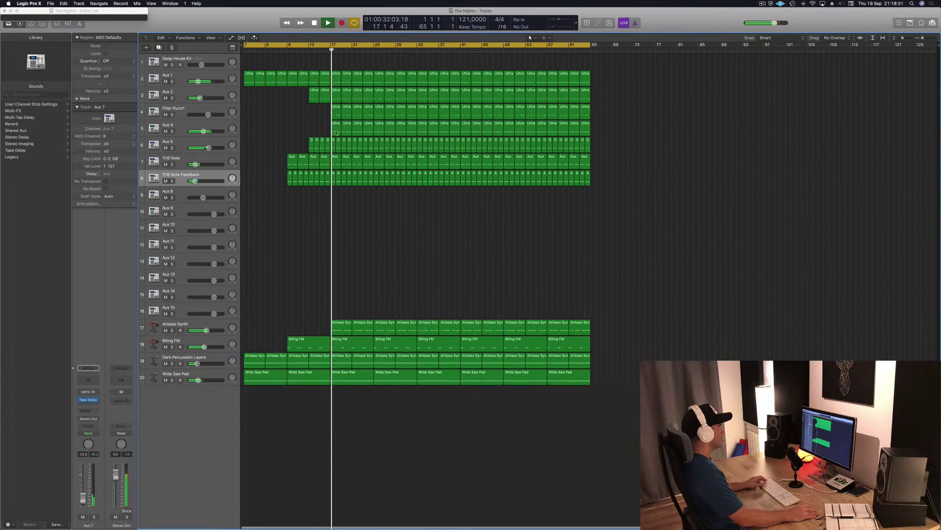
key("space")
key("space")
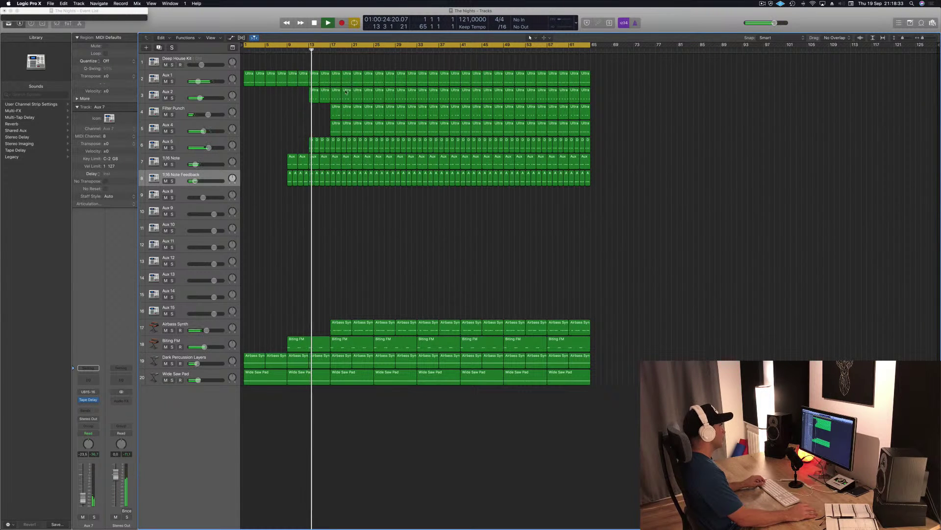
left_click_drag(335, 64, 351, 160)
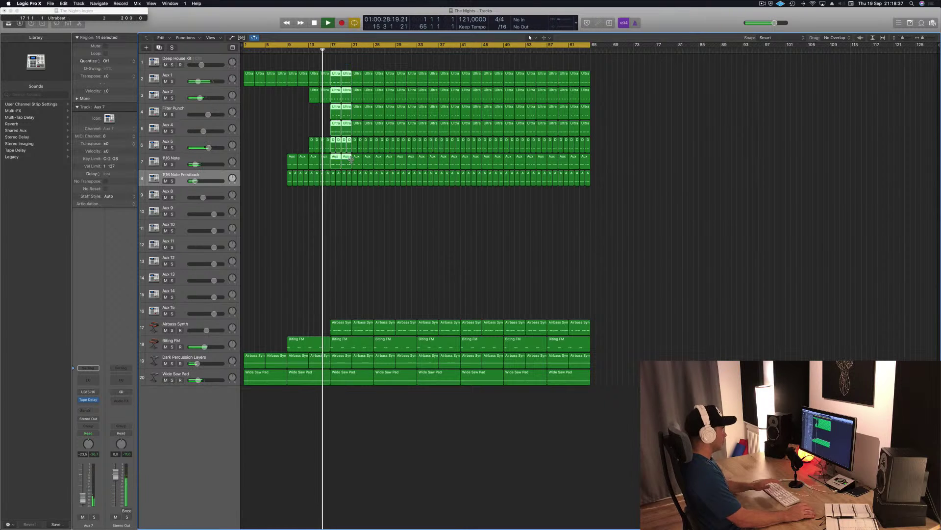
key("Delete")
- Try removing the Dark Percussion Layers and Wide Saw Pad regions between bars 17 and 25
left_click(345, 200, "ctrl+alt")
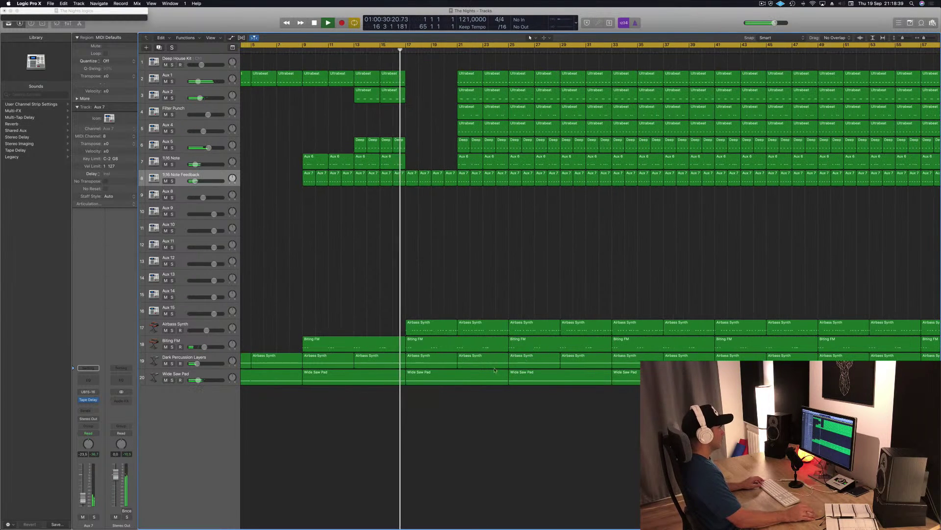
left_click_drag(439, 394, 474, 365)
key("Delete")
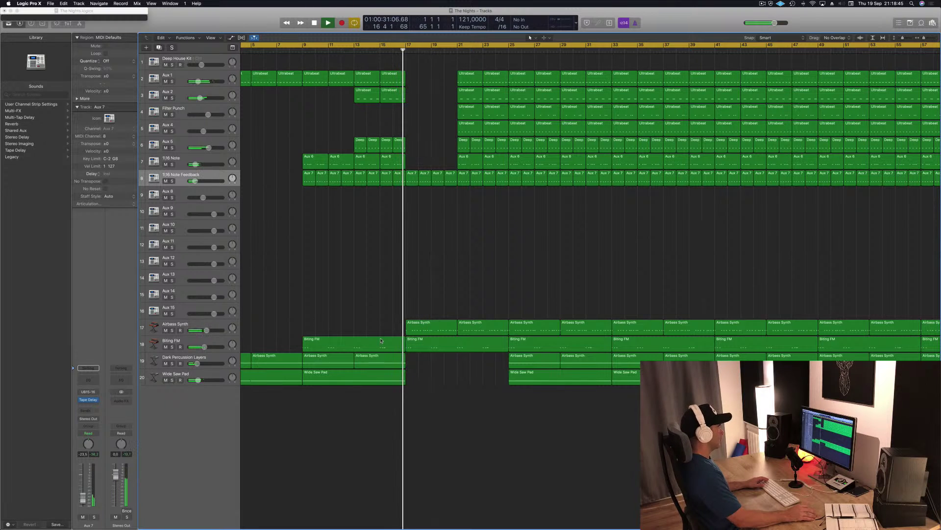
- Copy two Aux 1 regions into the gap between bars 17 and 21, play the passage and stop playback
left_click_drag(410, 76, 358, 80)
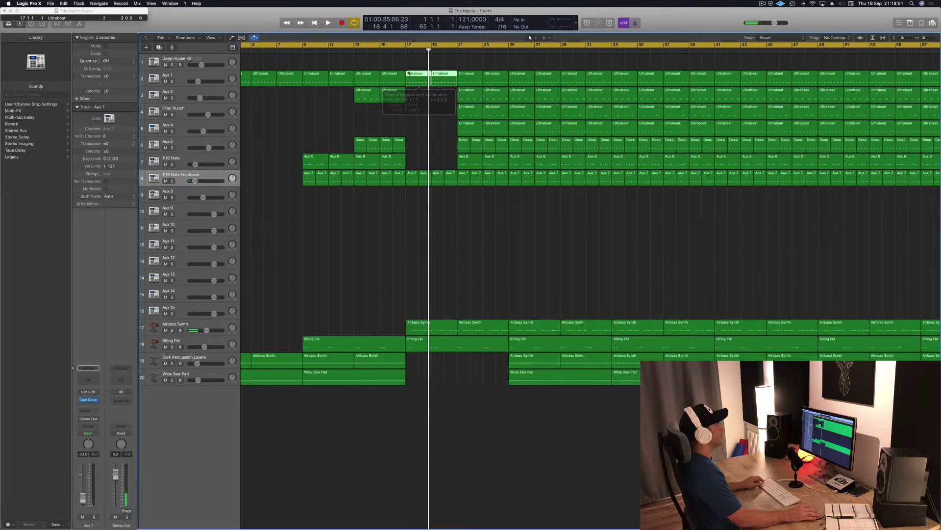
key("Return")
key("space")
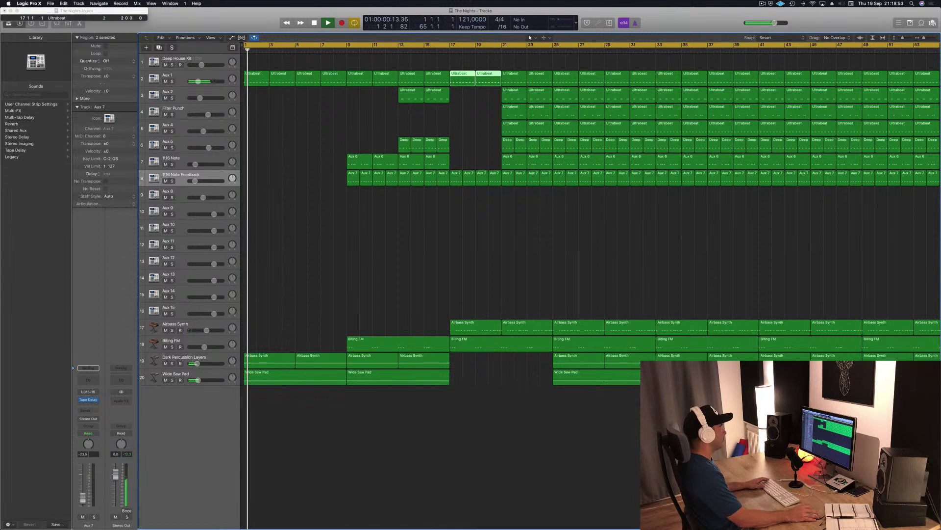
key("shift+space")
scroll(391, 218, "down", 3)
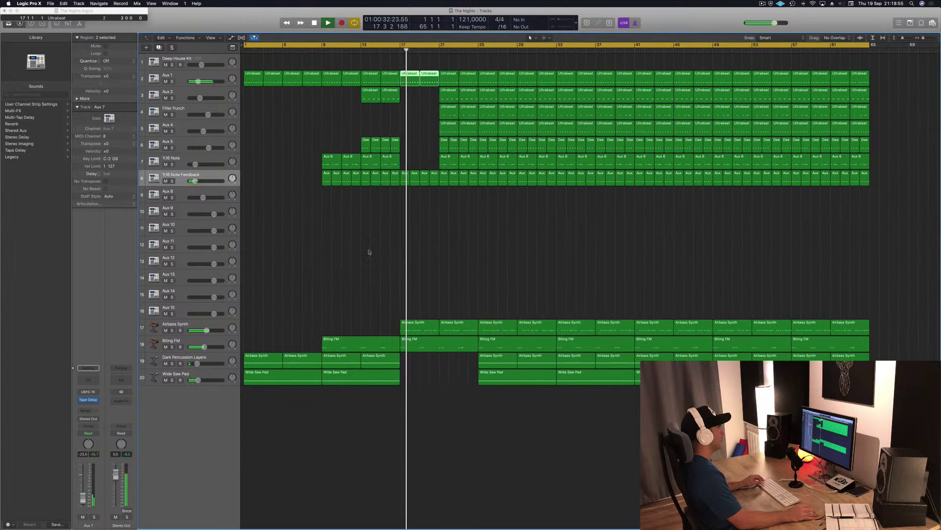
scroll(352, 260, "down", 1)
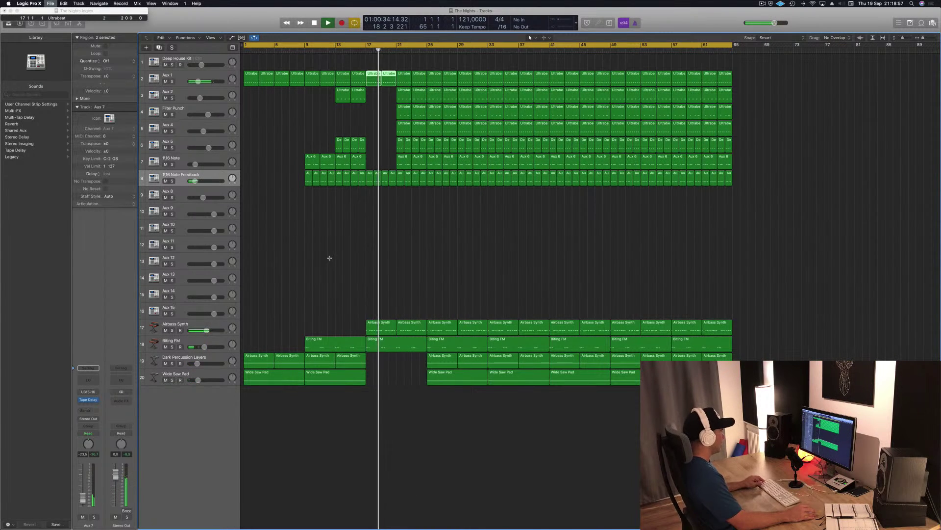
scroll(332, 260, "up", 2)
scroll(338, 260, "down", 2)
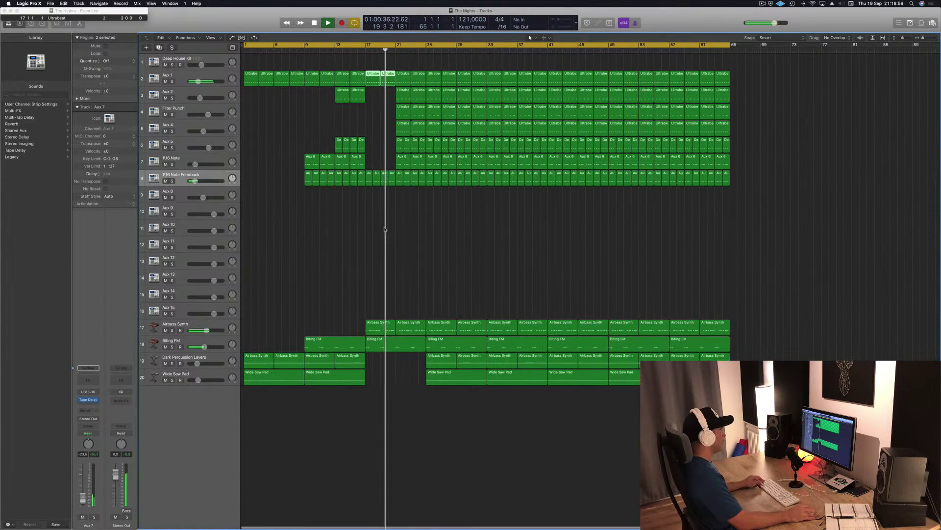
scroll(384, 229, "down", 2)
scroll(351, 236, "up", 3)
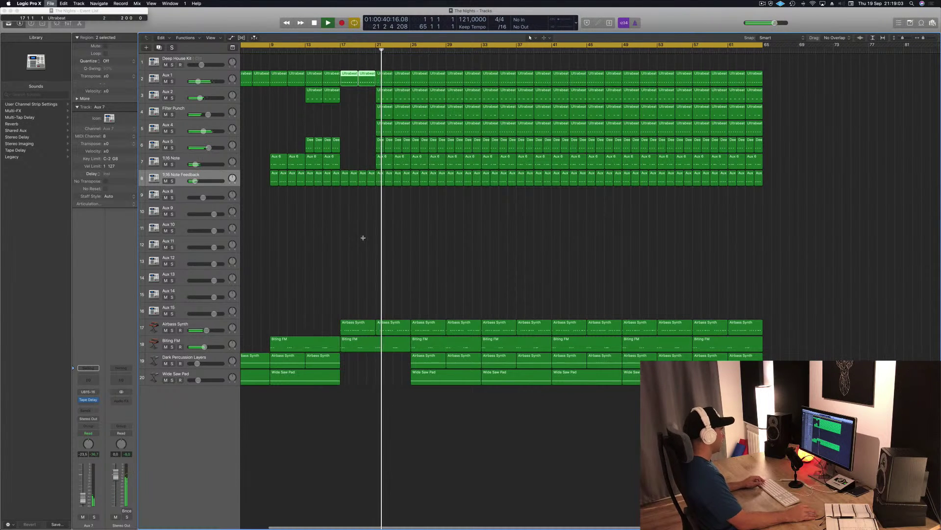
key("space")
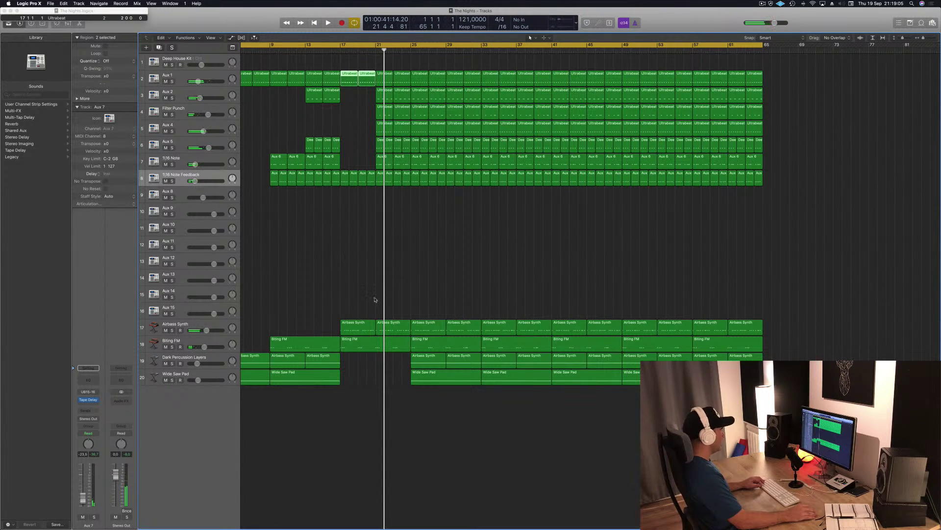
- Undo the Aux 1 copy and the region deletions made from bar 17 onward, and replay from the start
key("super+z")
key("super+z")
key("Return")
key("space")
key("space")
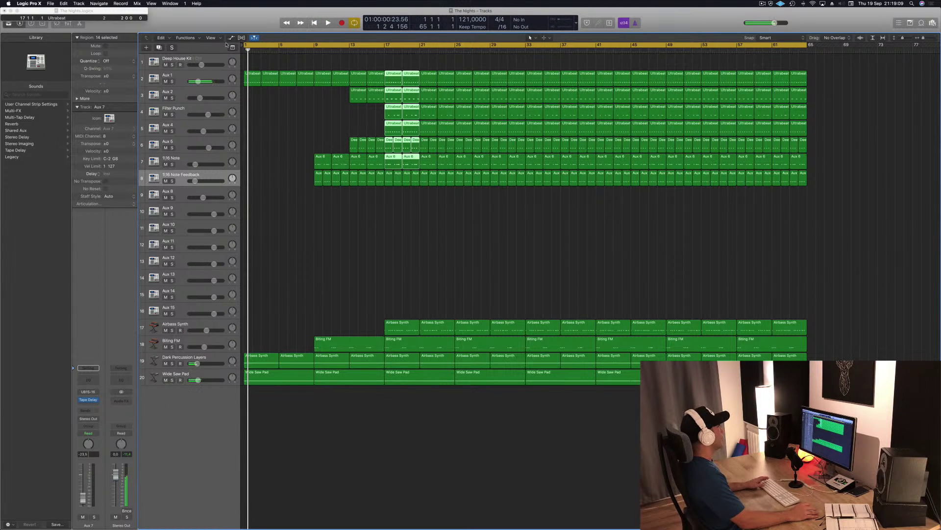
- Create a marker at the start of the arrangement, set the cycle range to bars 17 through 25 and play it
key("alt+'")
left_click(388, 45)
left_click_drag(387, 45, 455, 44)
key("space")
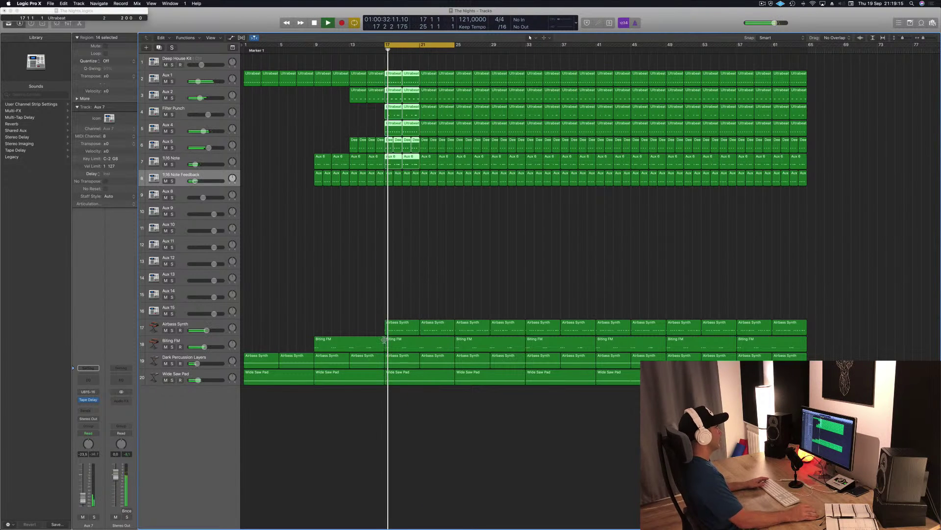
- Delete the Filter Punch, Aux 4, Aux 5, 1/16 Note and 1/16 Note Feedback regions between bars 17 and 21, and resume playback
key("space")
left_click_drag(387, 199, 415, 105)
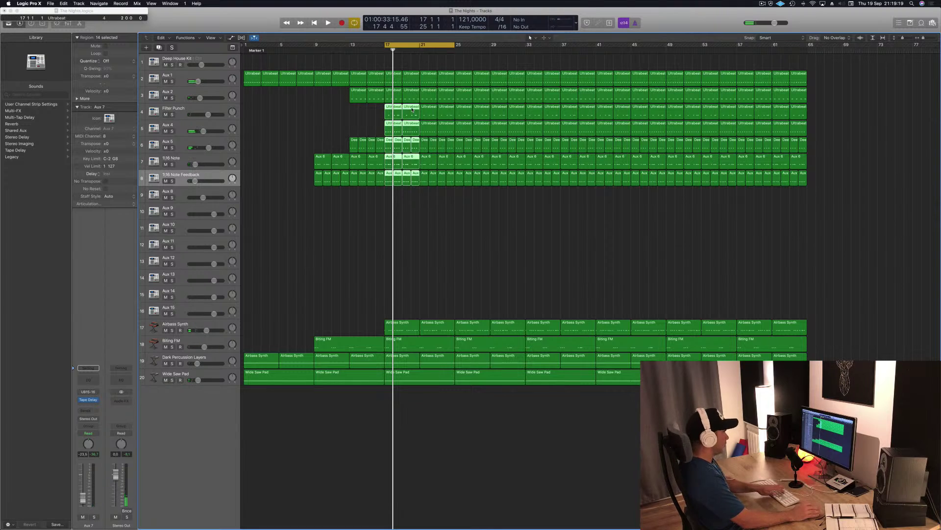
key("Delete")
key("space")
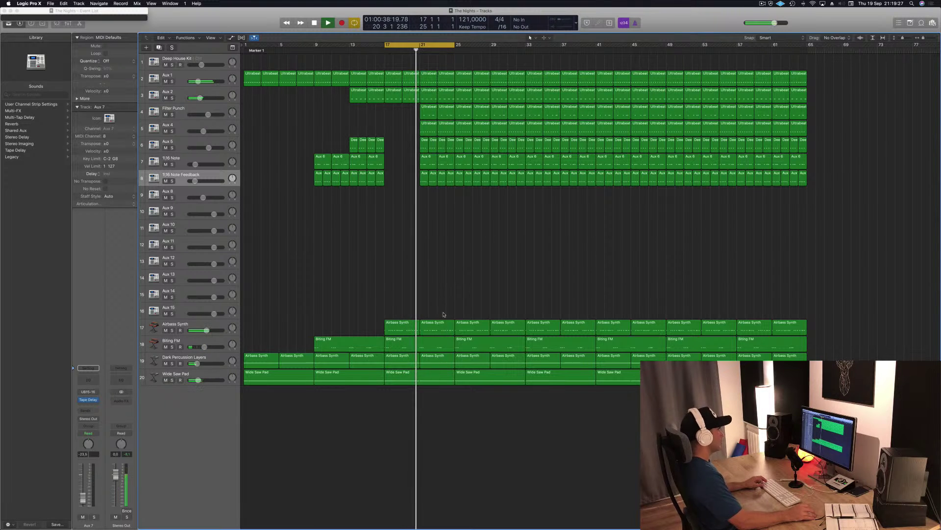
- Delete the Dark Percussion Layers, 1/16 Note and 1/16 Note Feedback regions between bars 21 and 25
left_click(429, 361)
key("Delete")
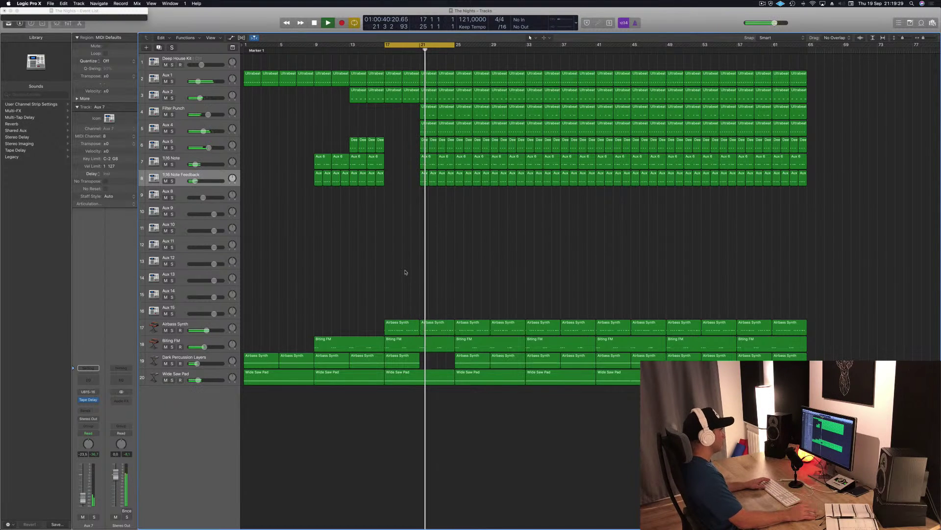
key("space")
key("space")
left_click_drag(420, 172, 449, 183)
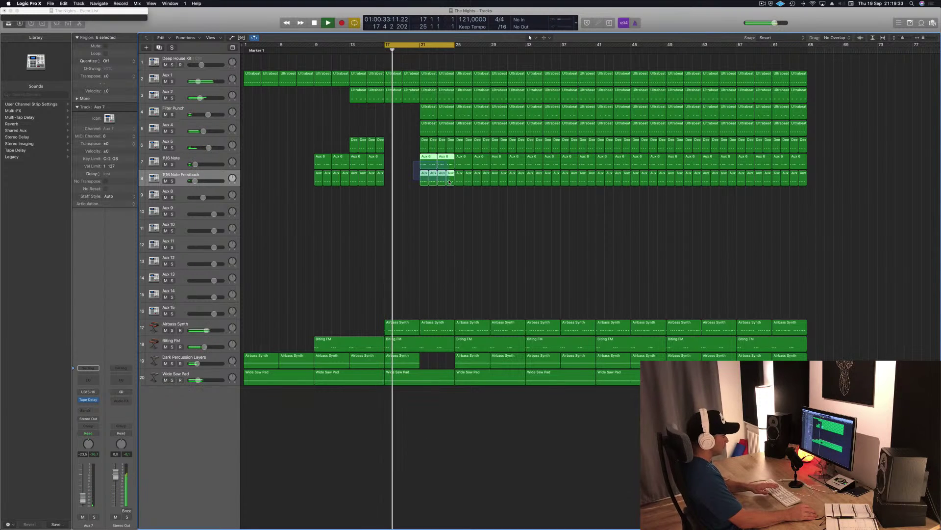
key("Delete")
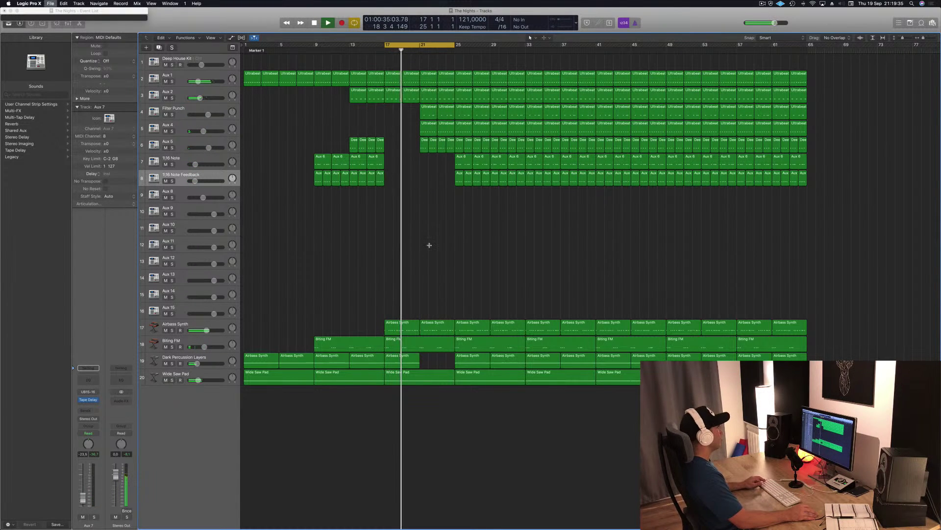
- Delete the Wide Saw Pad region starting at bar 25, and extend the cycle range to about bar 34, playing from bar 25
key("super+Left")
key("super+Left")
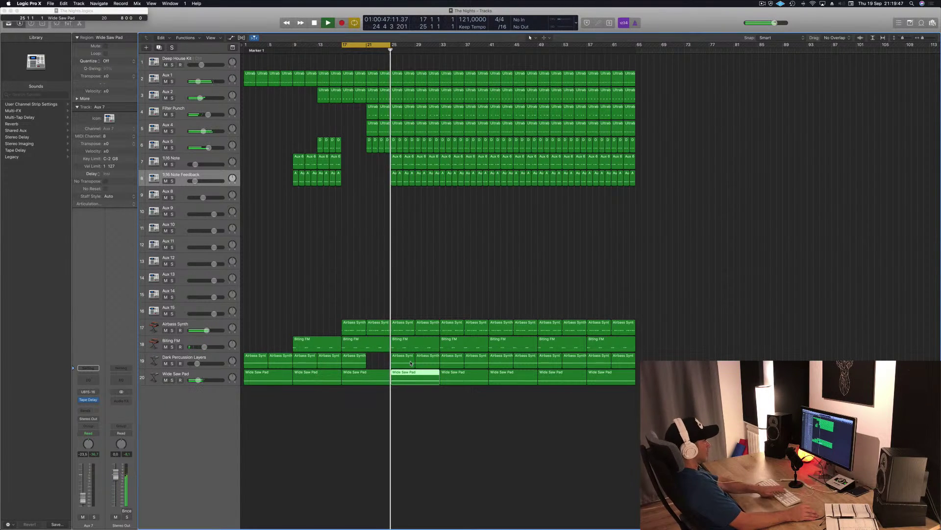
key("Delete")
left_click_drag(391, 45, 448, 45)
left_click(390, 50)
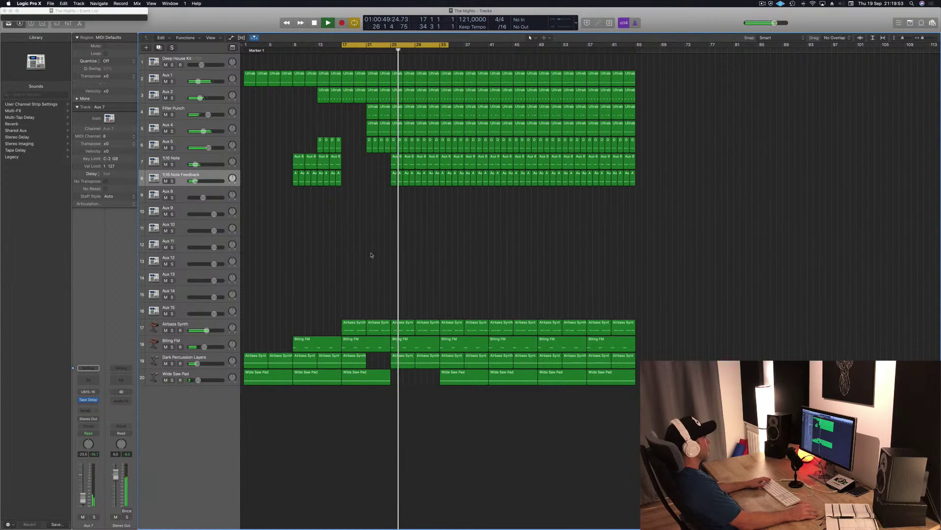
- Solo the 1/16 Note track briefly to hear it on its own, with the track selected
left_click(171, 164)
left_click(172, 164)
left_click(173, 168)
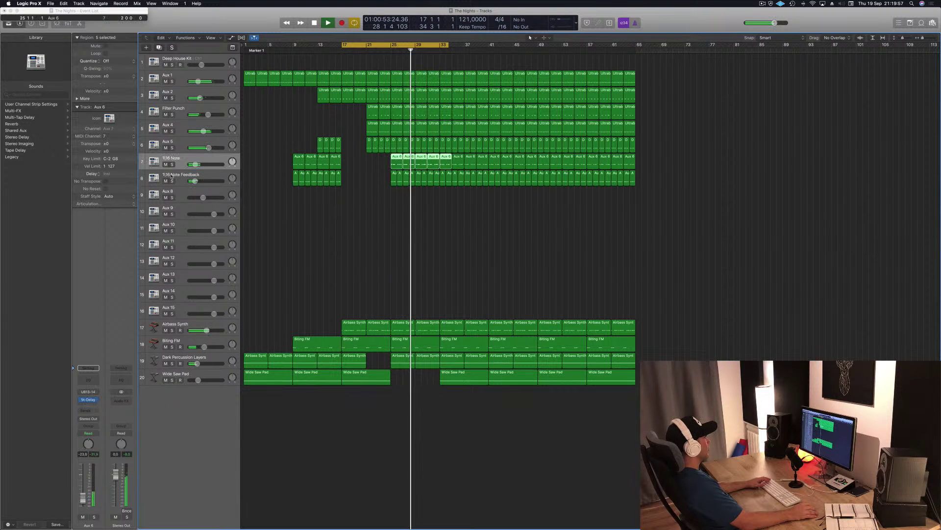
- Audition the 1/16 Note Feedback track with a brief solo and a brief mute, lowering its volume to -28.0 dB
left_click(172, 181)
left_click(172, 181)
left_click(196, 178)
left_click_drag(197, 182, 192, 181)
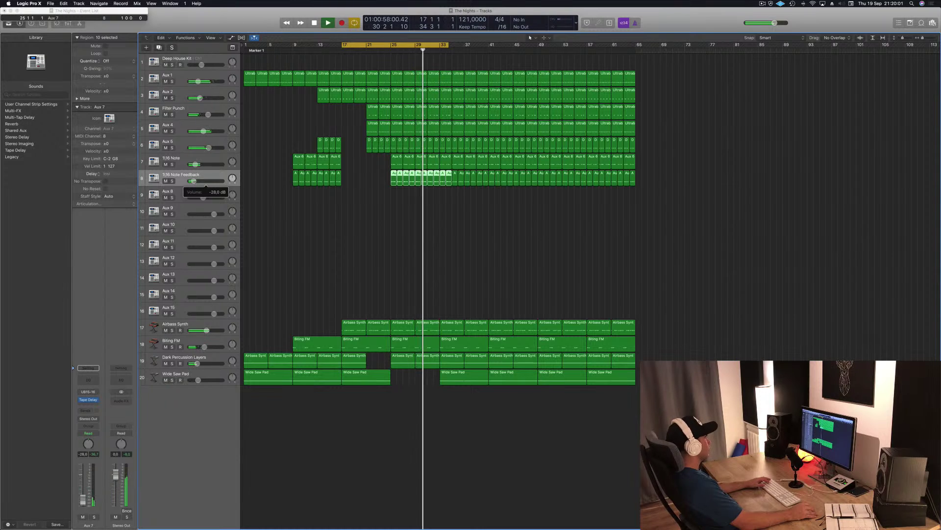
left_click(166, 181)
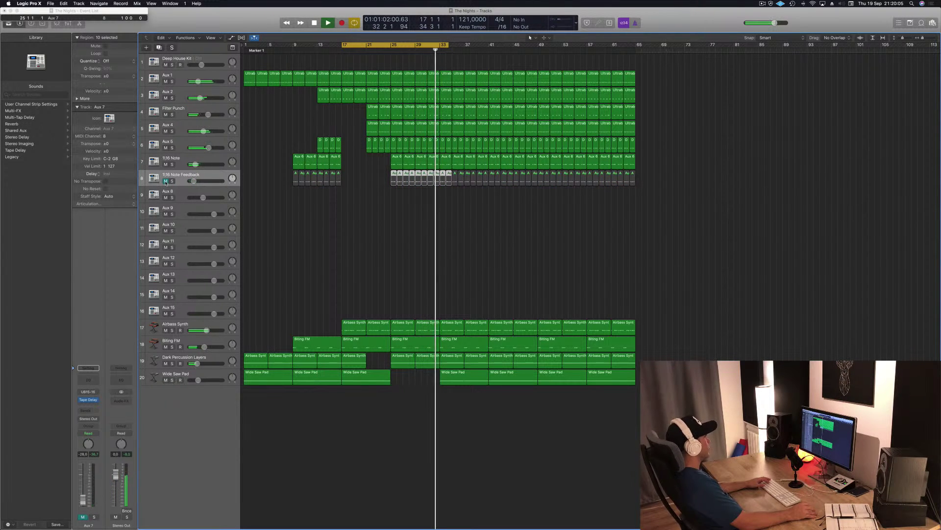
left_click(165, 181)
- Play from bar 25 and raise the 1/16 Note Feedback track's volume to -17.8 dB
left_click(386, 49)
key("super+Right")
left_click(387, 210)
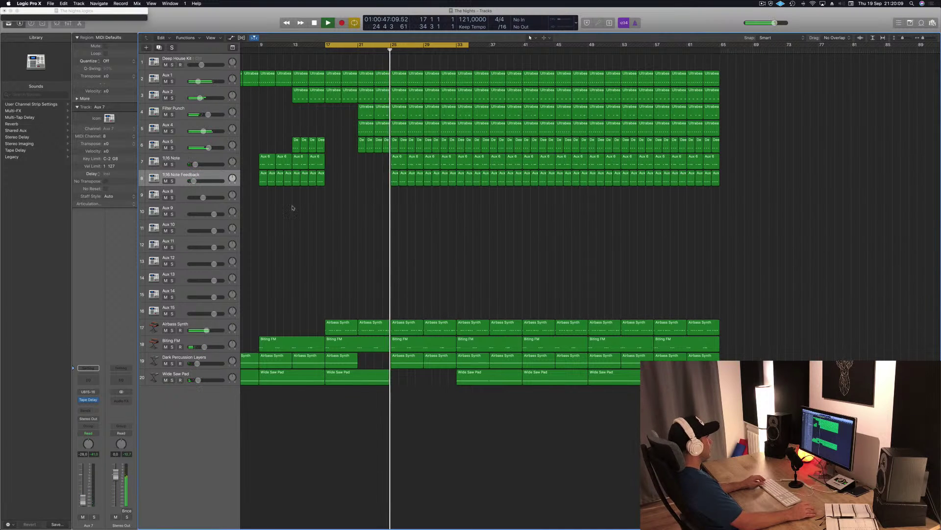
left_click_drag(200, 182, 204, 182)
- Load the 1/8 Note Flutter preset in the 1/16 Note Feedback track's Tape Delay, and set Wet to 22% and Feedback to 81%
left_click(89, 400)
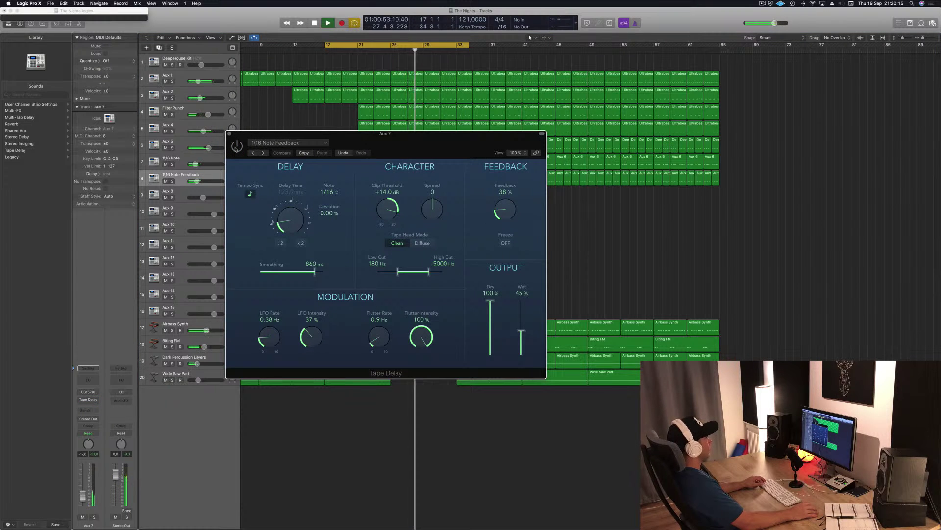
left_click(254, 155)
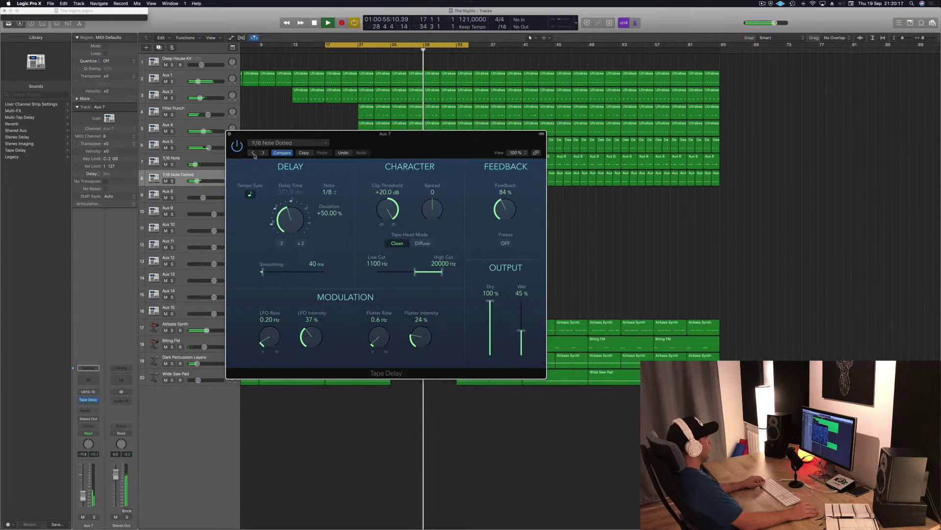
left_click(254, 155)
left_click_drag(278, 154, 434, 179)
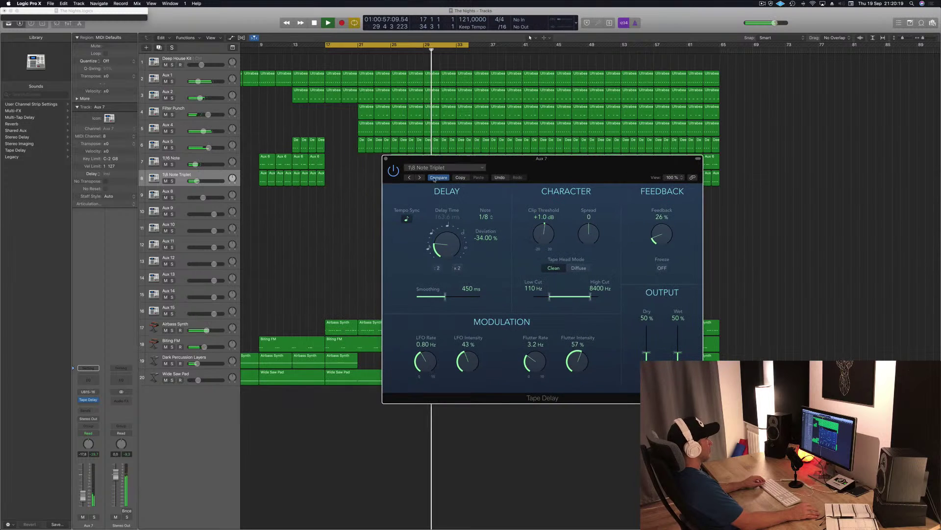
left_click(409, 178)
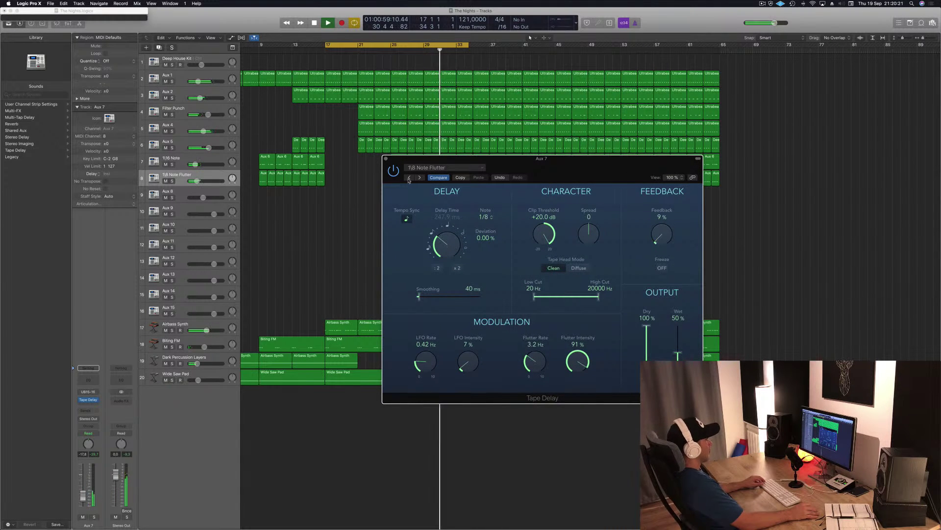
left_click_drag(528, 169, 540, 166)
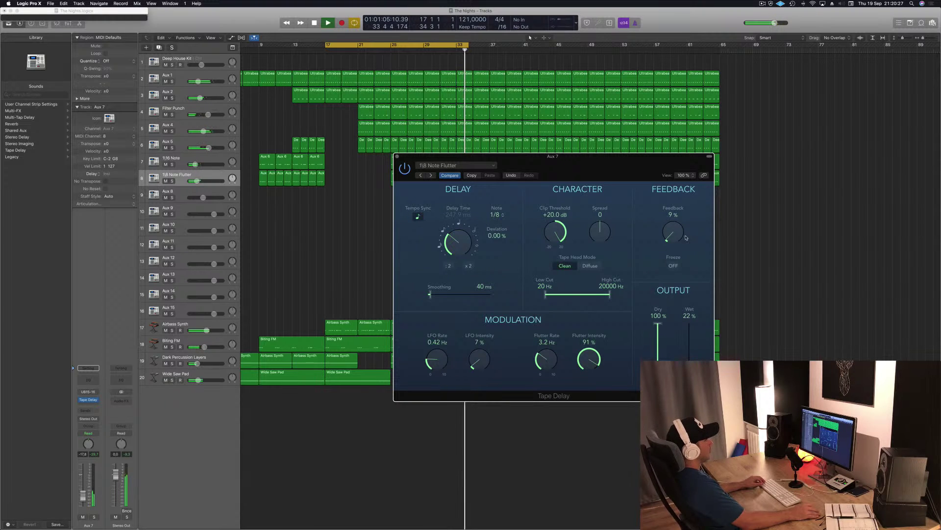
left_click_drag(676, 218, 677, 220)
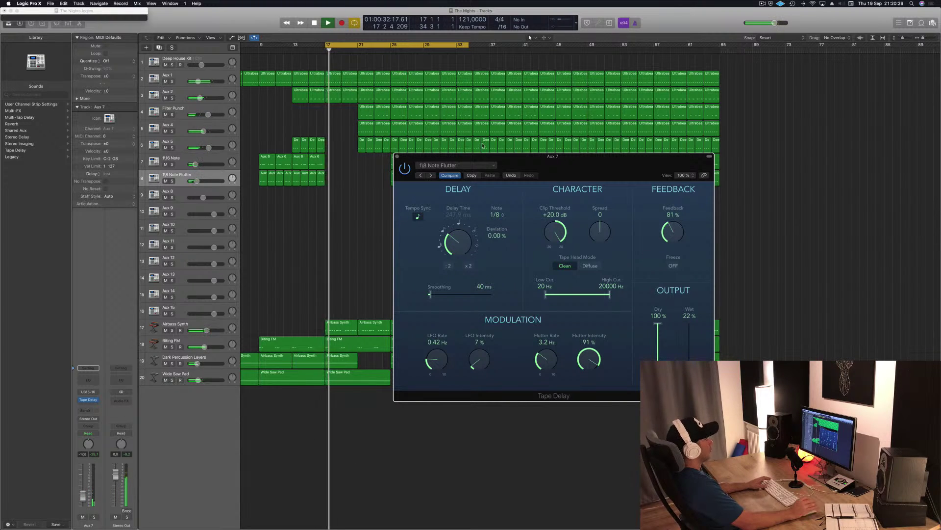
- Close the Tape Delay window and shorten the cycle range so it starts at bar 25
left_click_drag(332, 45, 358, 44)
key("space")
left_click_drag(397, 157, 482, 165)
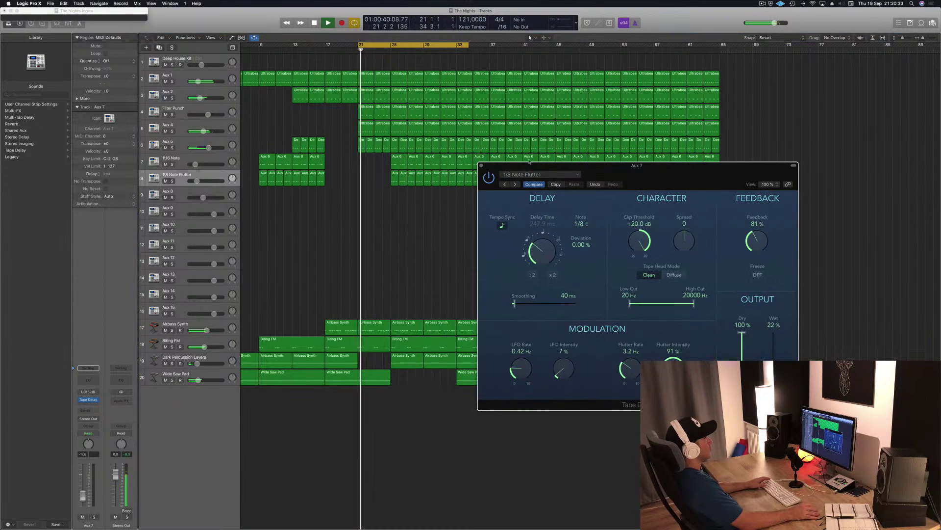
left_click(482, 165)
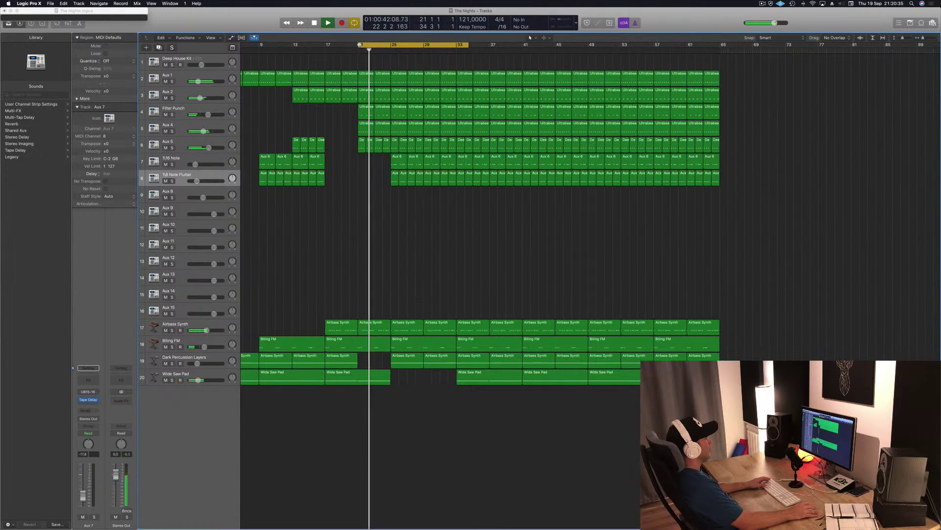
left_click_drag(361, 45, 390, 47)
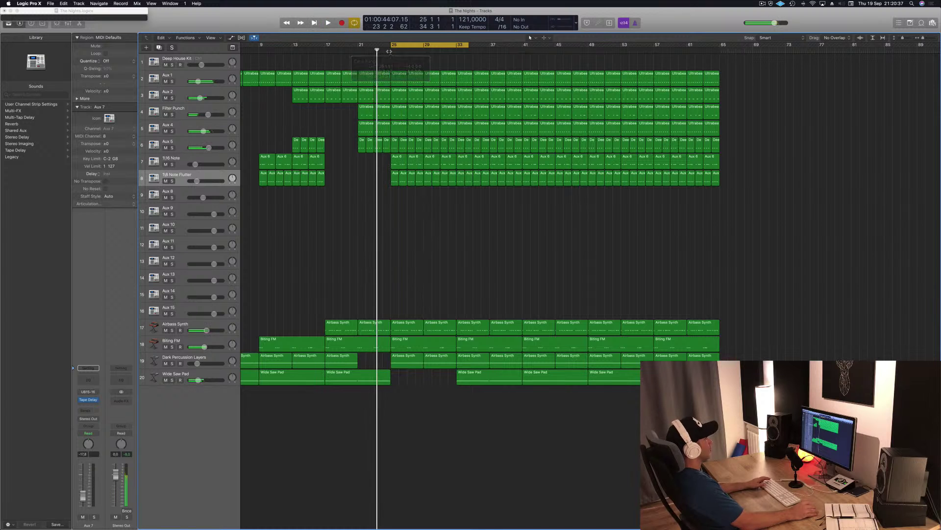
key("super+Left")
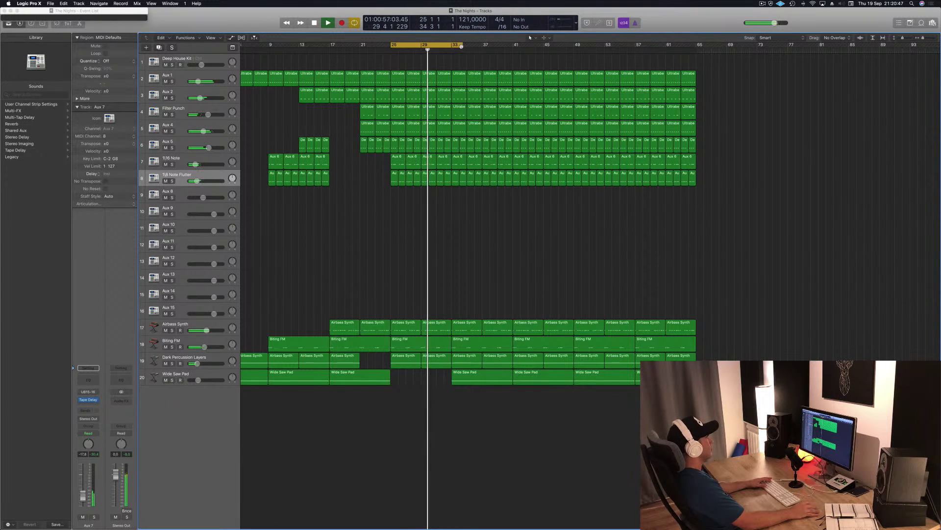
- Mute Filter Punch after a brief solo, and set the 1/8 Note Flutter track's volume to about -22 dB after pulling it fully down
left_click_drag(197, 181, 189, 180)
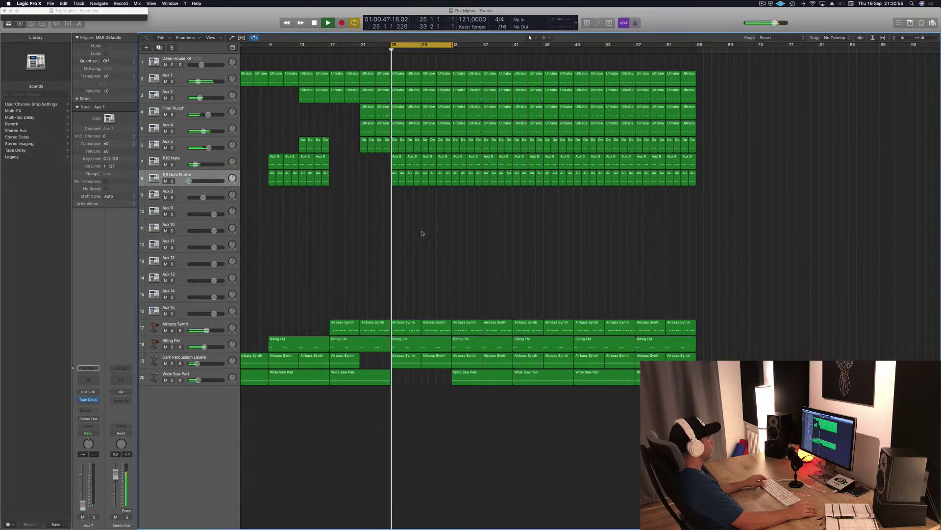
left_click(422, 231, "ctrl+alt")
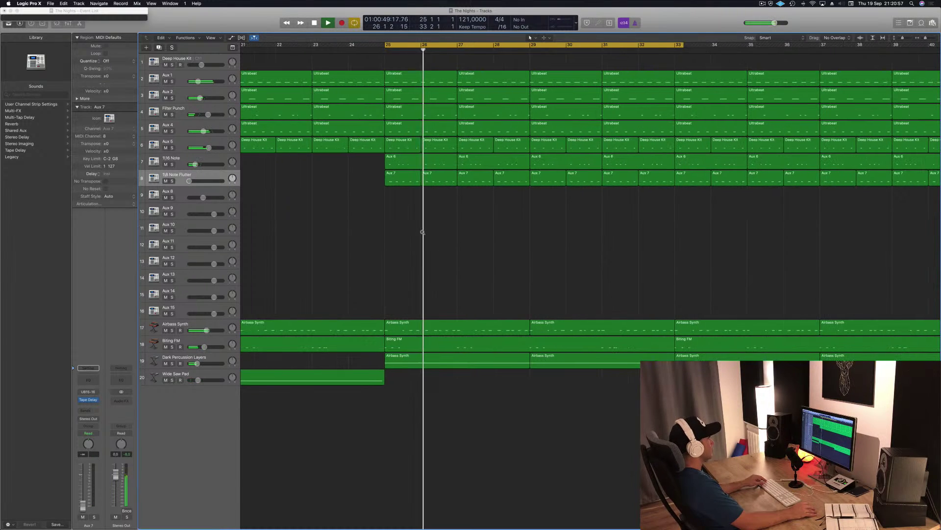
left_click(172, 114)
left_click(172, 115)
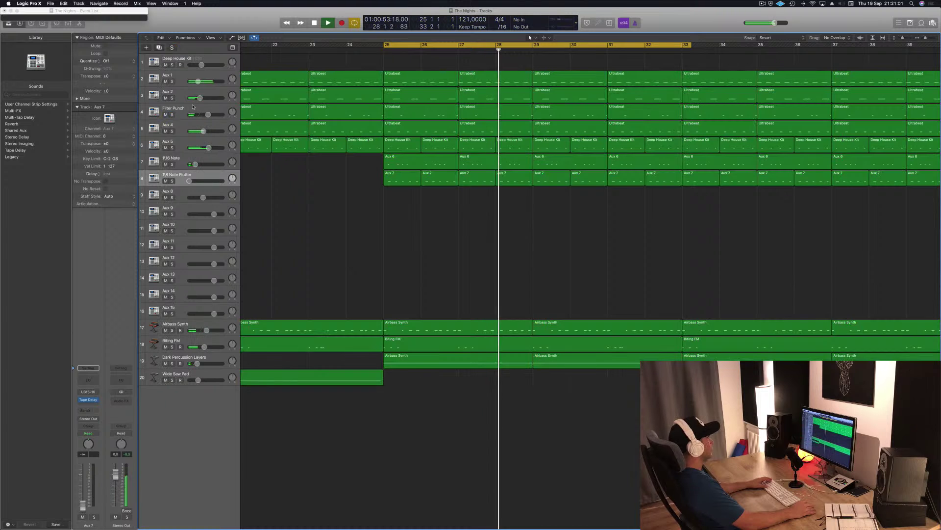
left_click(165, 115)
key("super+Left")
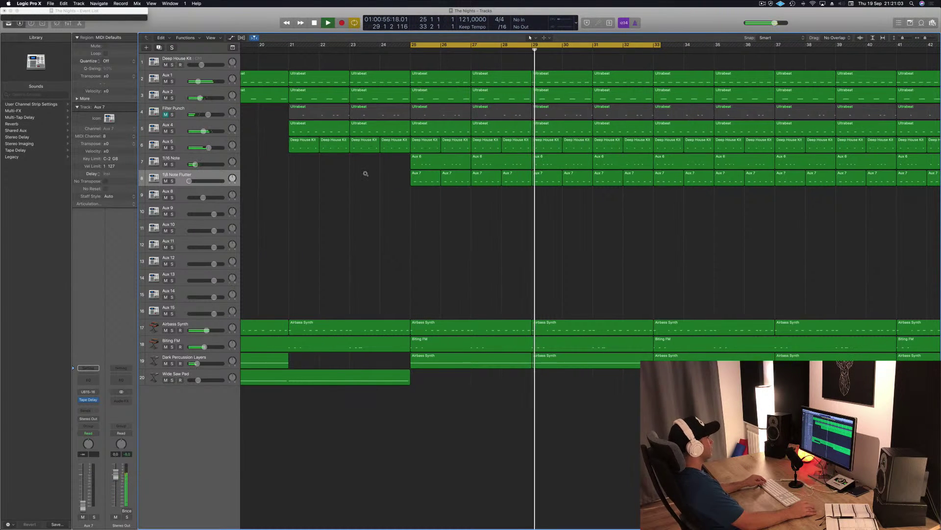
left_click_drag(189, 181, 195, 180)
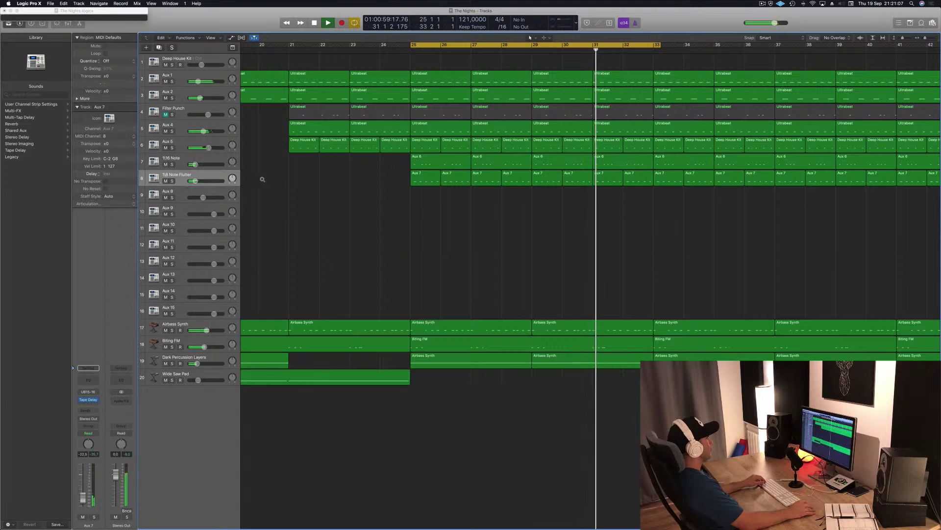
- Delete the Filter Punch regions between bars 21 and 33
key("super+Left")
key("super+Left")
key("super+Left")
key("super+Left")
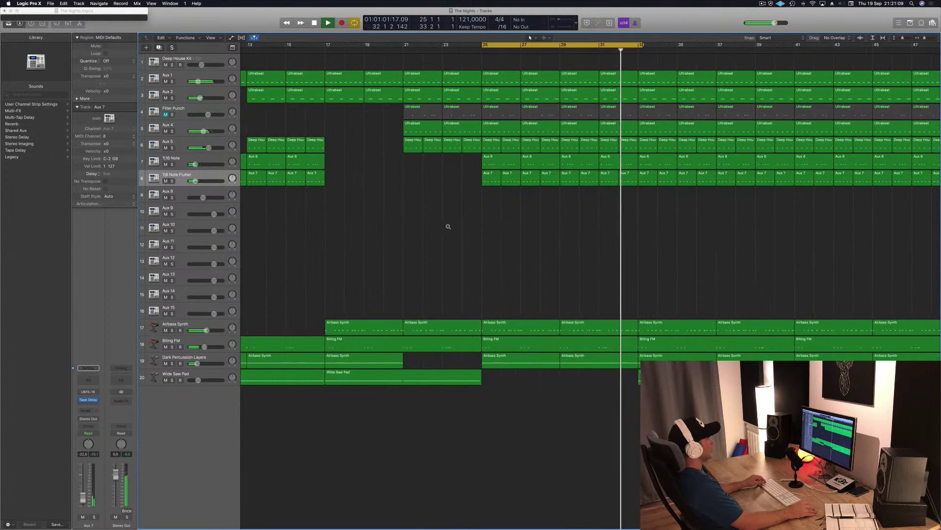
key("super+Left")
key("super+Left")
key("super+Left")
key("super+Left")
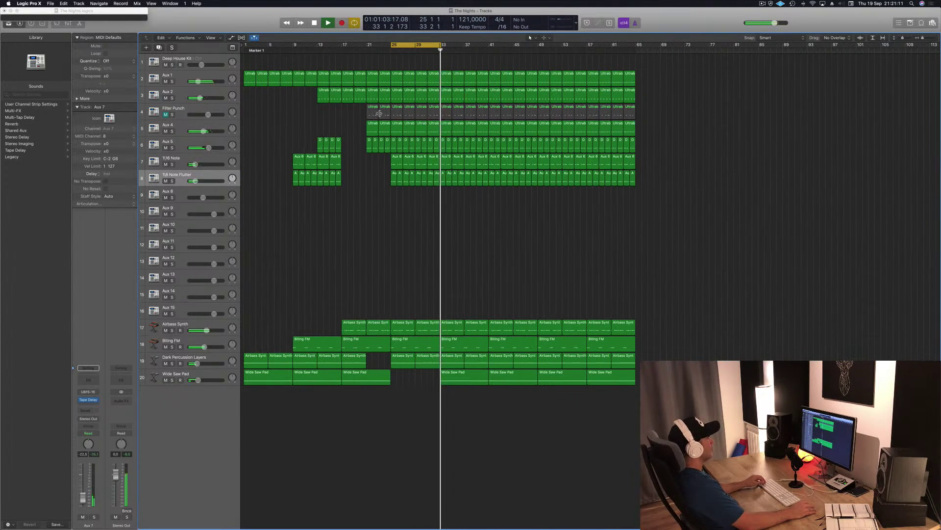
left_click_drag(347, 115, 424, 118)
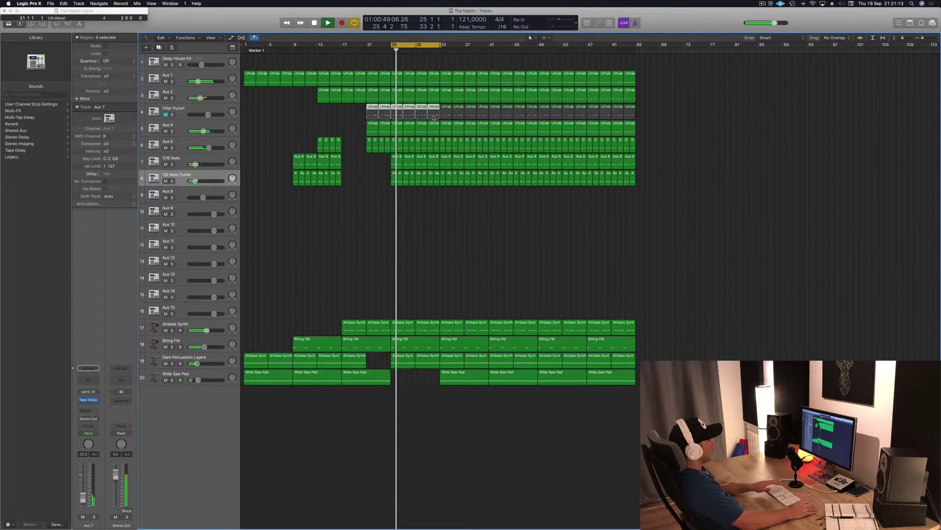
key("Delete")
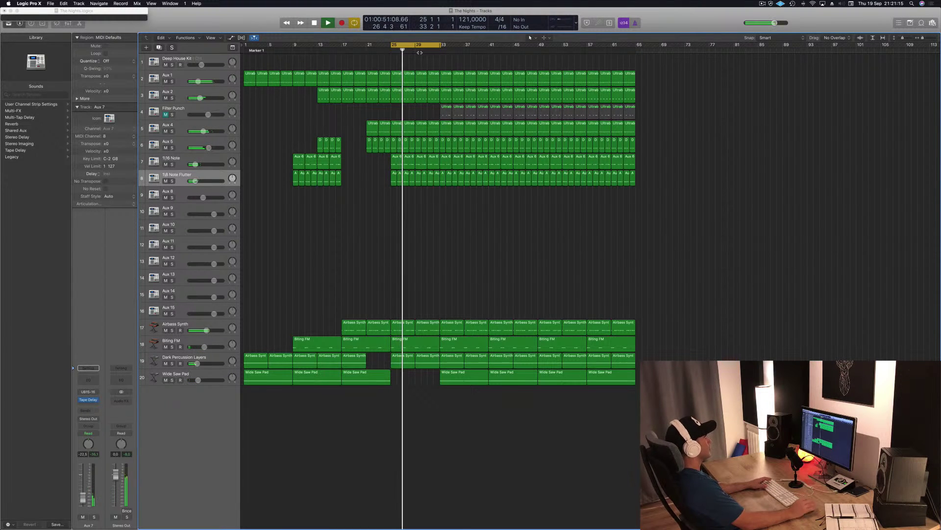
- Move the cycle range to bars 33 to 41 and bring Filter Punch back in, unmuted at -7.2 dB
left_click_drag(417, 45, 466, 45)
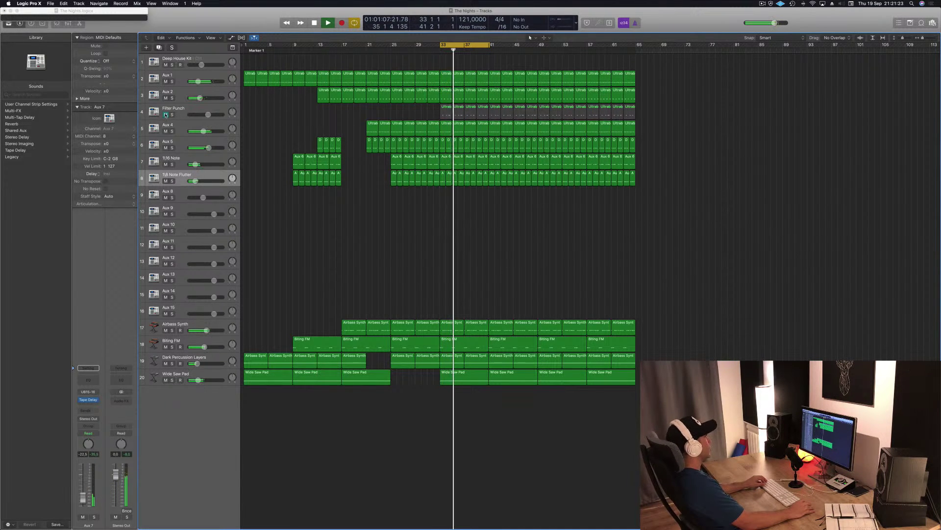
left_click(166, 114)
left_click(194, 108)
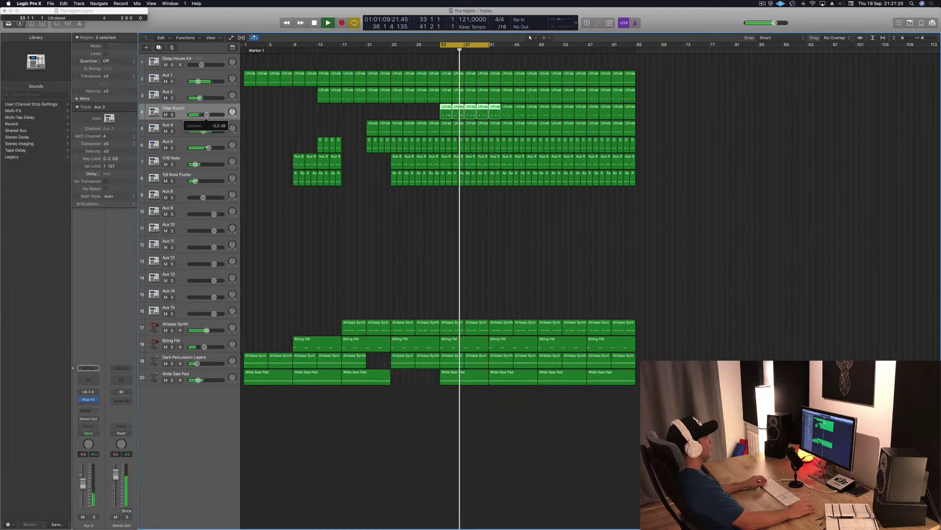
left_click(399, 263)
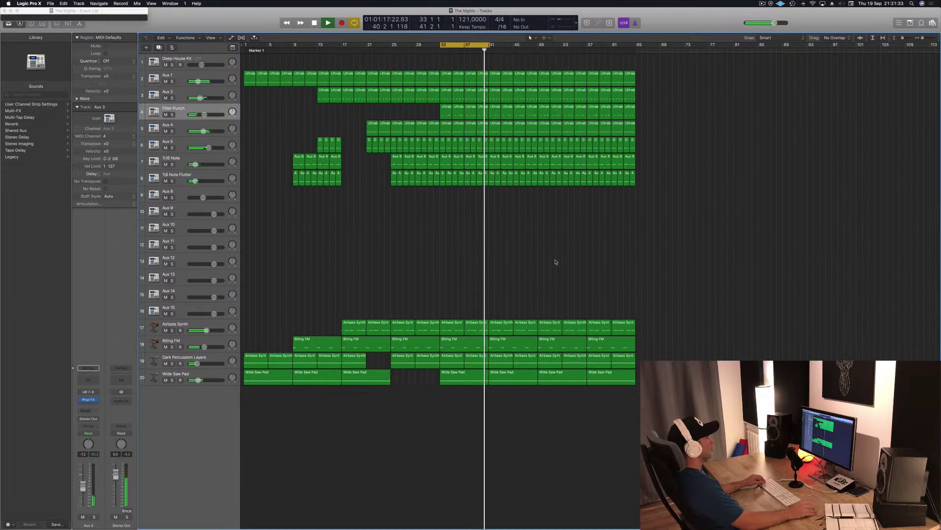
- Extend the cycle range to the end of the arrangement at bar 65, and restart playback from bar 33
key("super+Right")
key("super+Left")
key("super+Left")
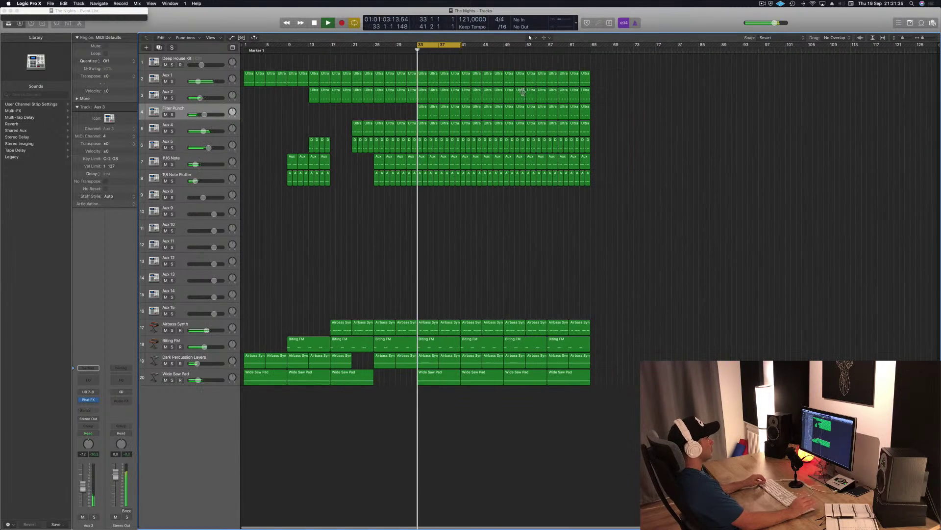
left_click_drag(457, 45, 592, 45)
key("space")
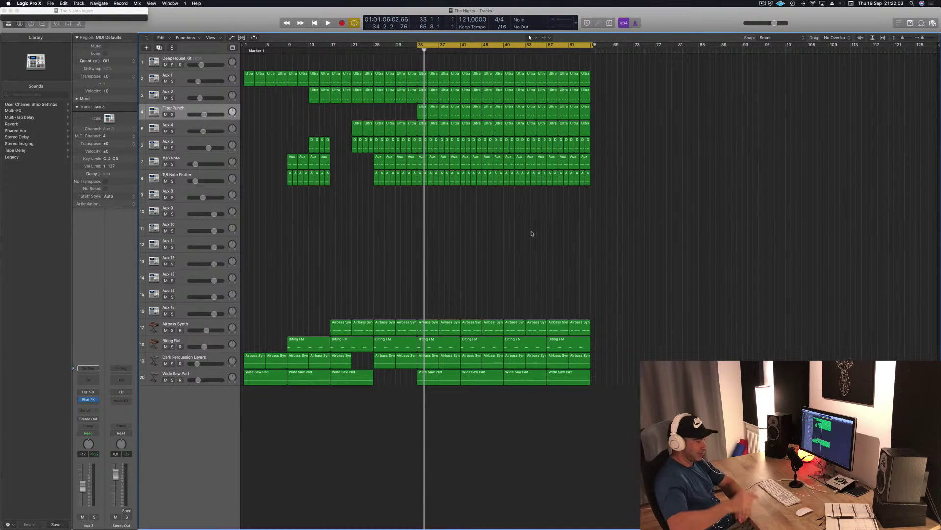
key("space")
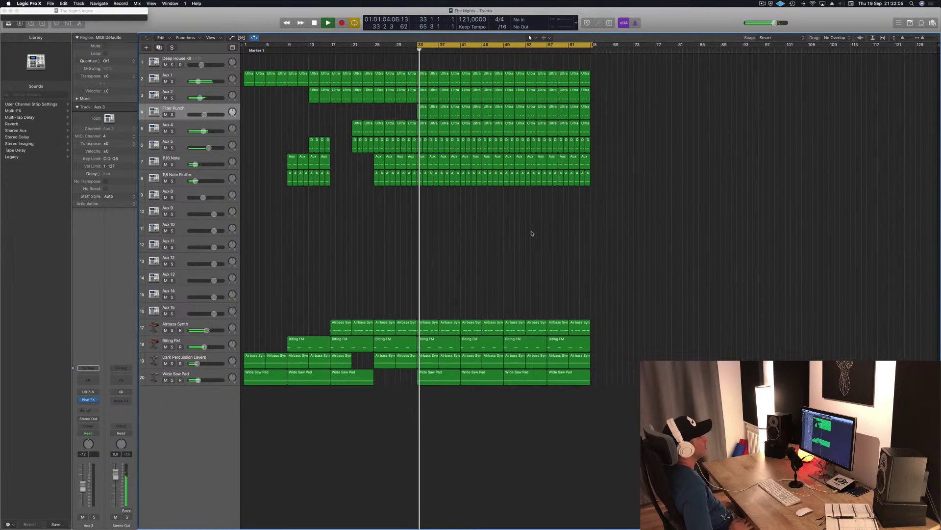